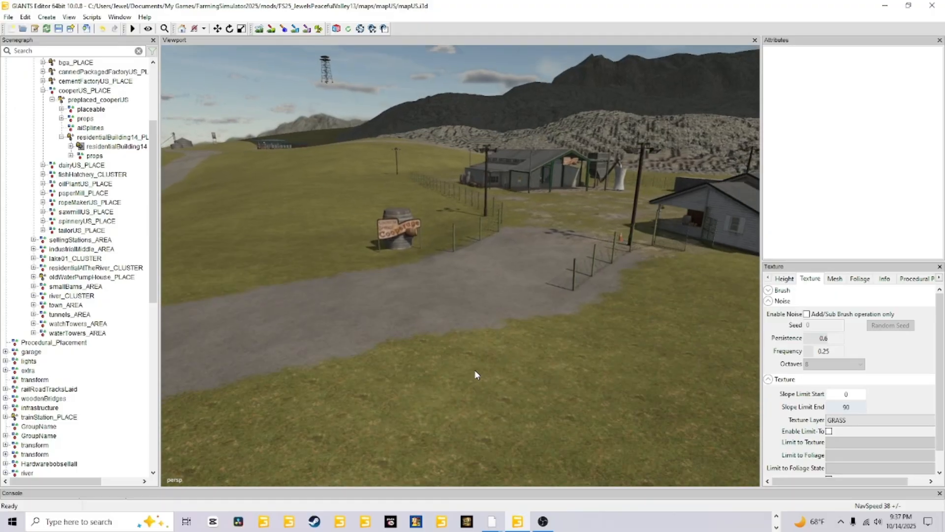
- Examine the Riverbend Springs Cooperage sign, driveway and surrounding buildings from several angles
{"action": "right_click_drag", "start_coordinate": [474, 371], "coordinate": [456, 340]}
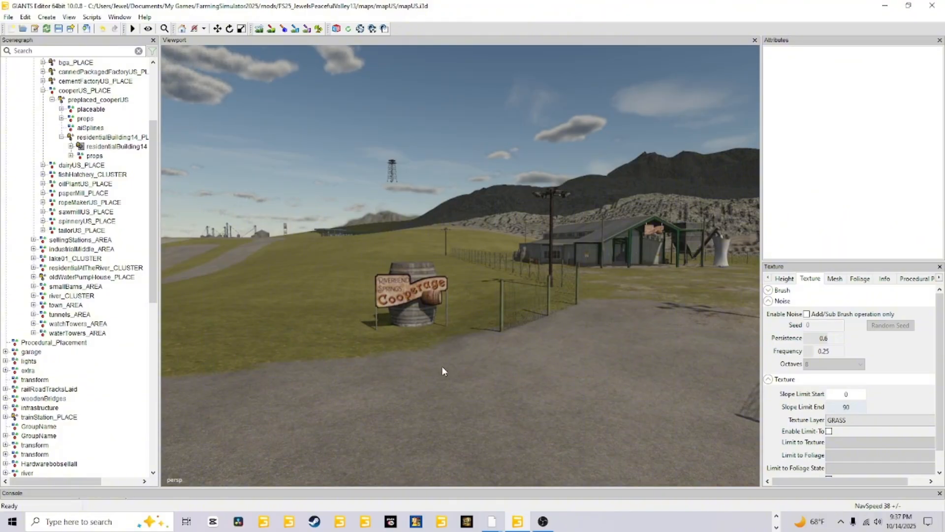
{"action": "right_click_drag", "start_coordinate": [503, 370], "coordinate": [565, 386]}
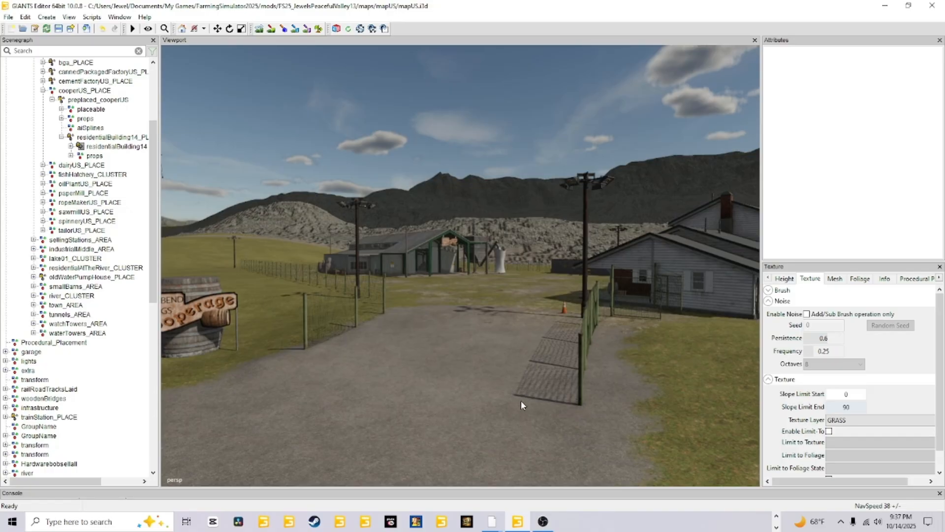
{"action": "right_click_drag", "start_coordinate": [548, 330], "coordinate": [550, 370]}
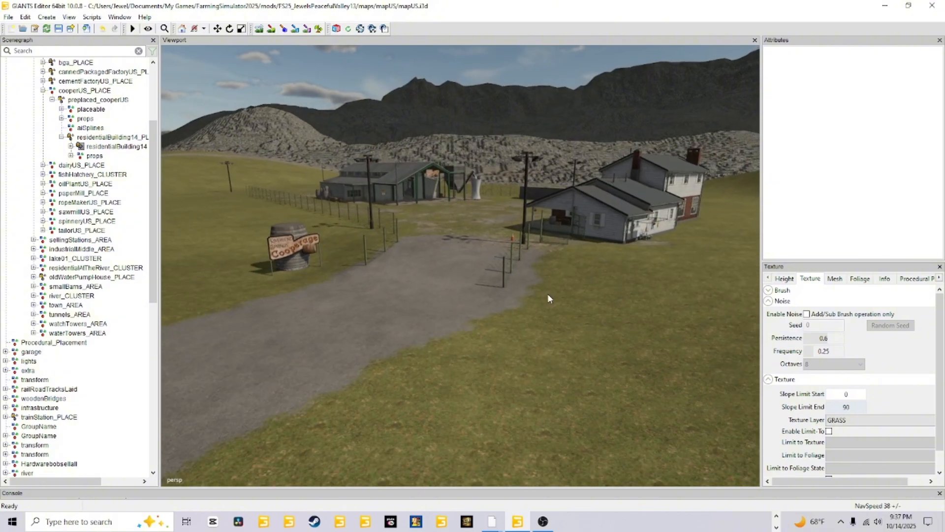
{"action": "right_click_drag", "start_coordinate": [520, 374], "coordinate": [506, 357]}
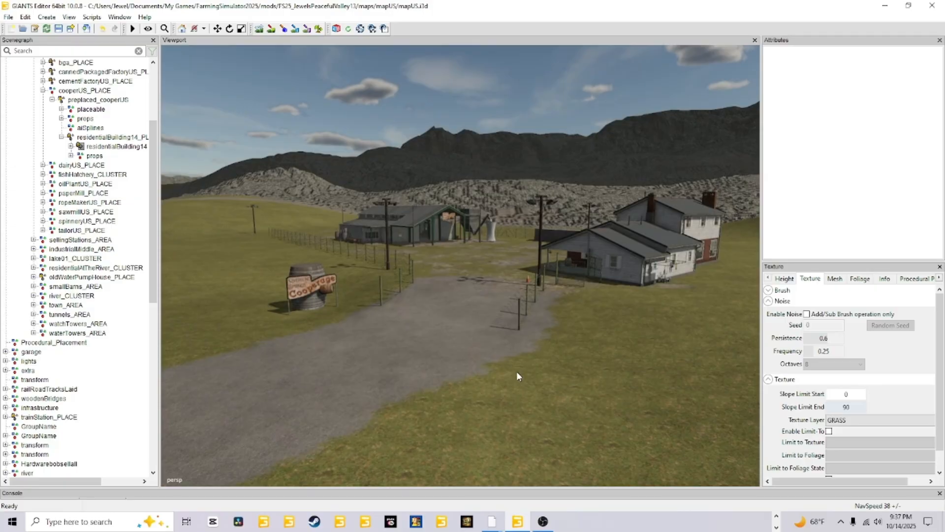
{"action": "right_click_drag", "start_coordinate": [496, 398], "coordinate": [344, 207]}
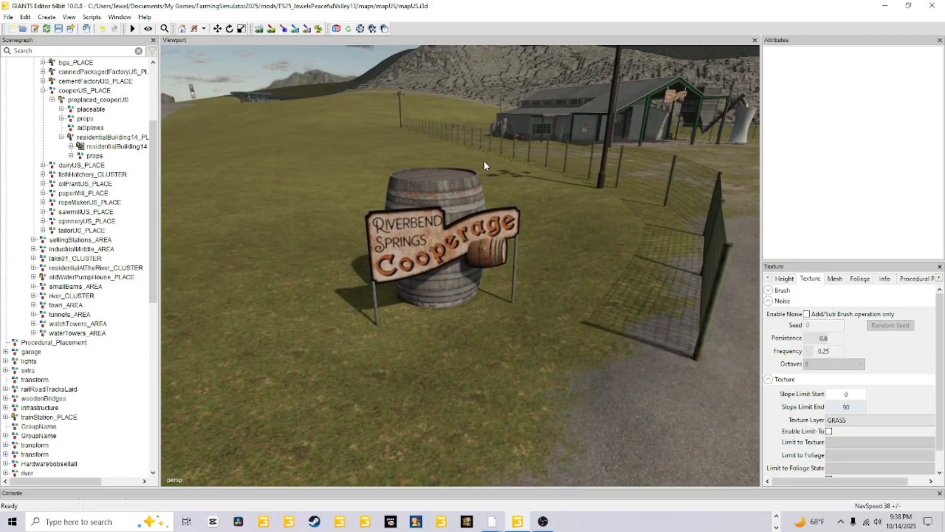
{"action": "right_click_drag", "start_coordinate": [521, 286], "coordinate": [442, 253]}
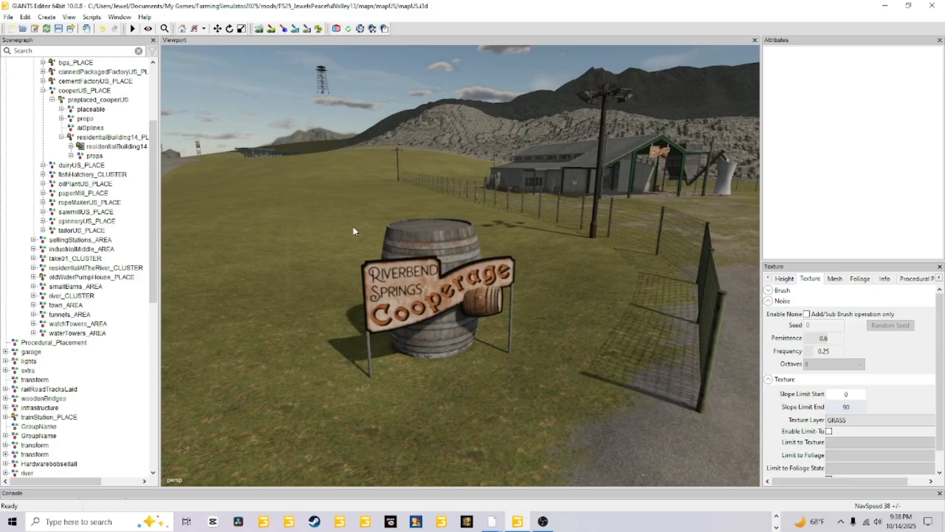
{"action": "right_click_drag", "start_coordinate": [446, 322], "coordinate": [546, 270]}
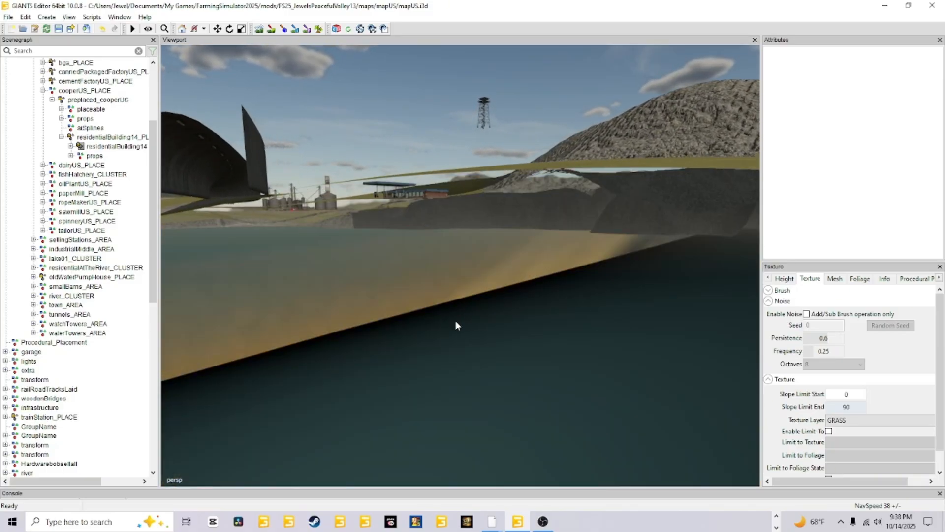
- Select the whole cooperUS_PLACE group through the cooperage building on the map
{"action": "left_click_drag", "start_coordinate": [456, 321], "coordinate": [493, 297], "text": "alt"}
{"action": "right_click_drag", "start_coordinate": [492, 298], "coordinate": [601, 297], "text": "alt"}
{"action": "left_click_drag", "start_coordinate": [408, 320], "coordinate": [567, 369], "text": "alt"}
{"action": "right_click_drag", "start_coordinate": [567, 369], "coordinate": [516, 408], "text": "alt"}
{"action": "left_click_drag", "start_coordinate": [516, 407], "coordinate": [435, 400], "text": "alt"}
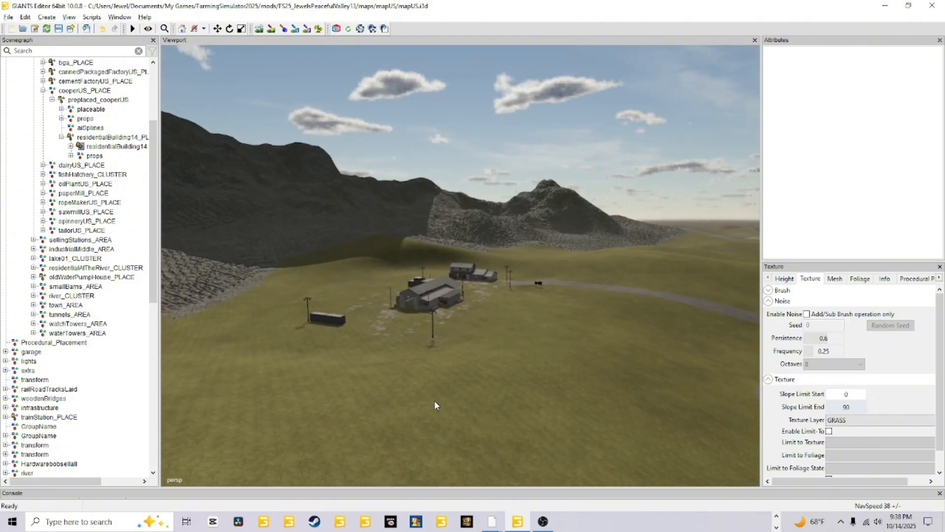
{"action": "right_click_drag", "start_coordinate": [435, 401], "coordinate": [416, 336], "text": "alt"}
{"action": "left_click", "coordinate": [418, 315]}
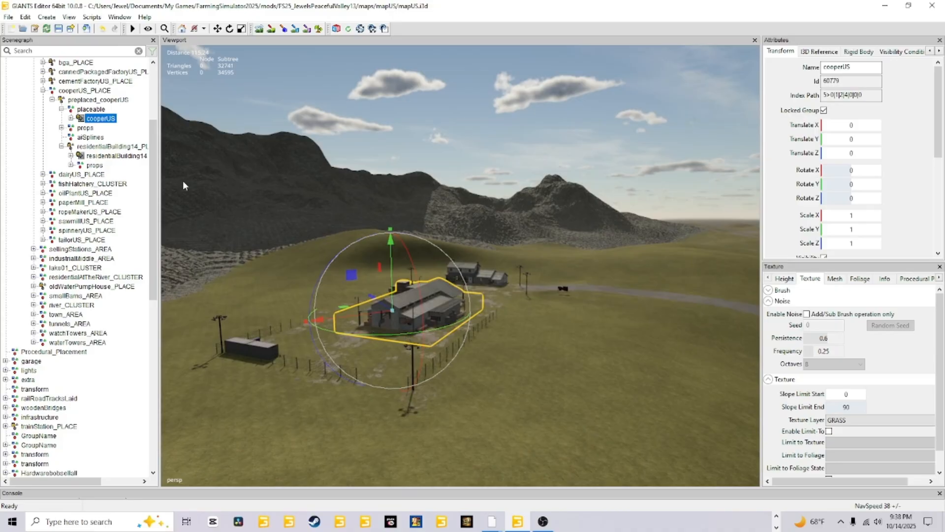
{"action": "left_click", "coordinate": [81, 90]}
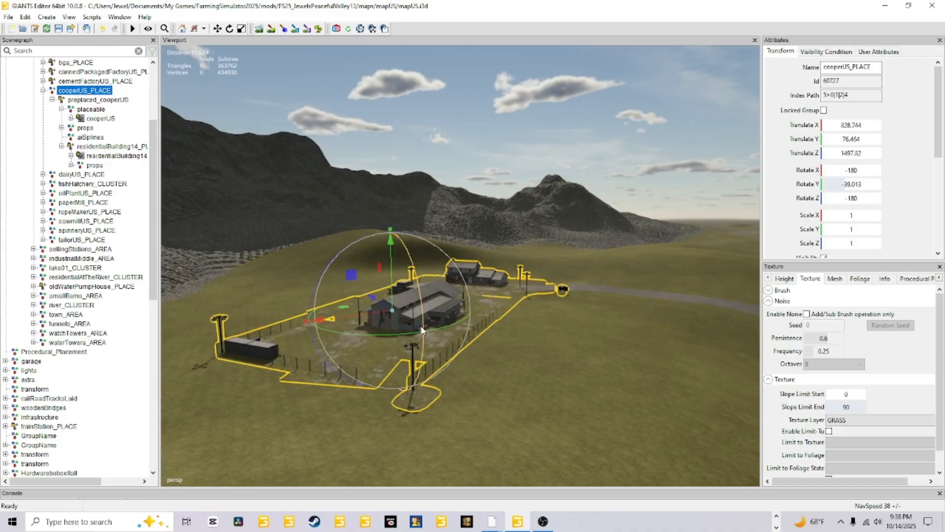
- Examine the highlighted cooperage group around its entrance sign, fence and driveway, both close up and from farther away
{"action": "left_click_drag", "start_coordinate": [421, 331], "coordinate": [502, 320], "text": "alt"}
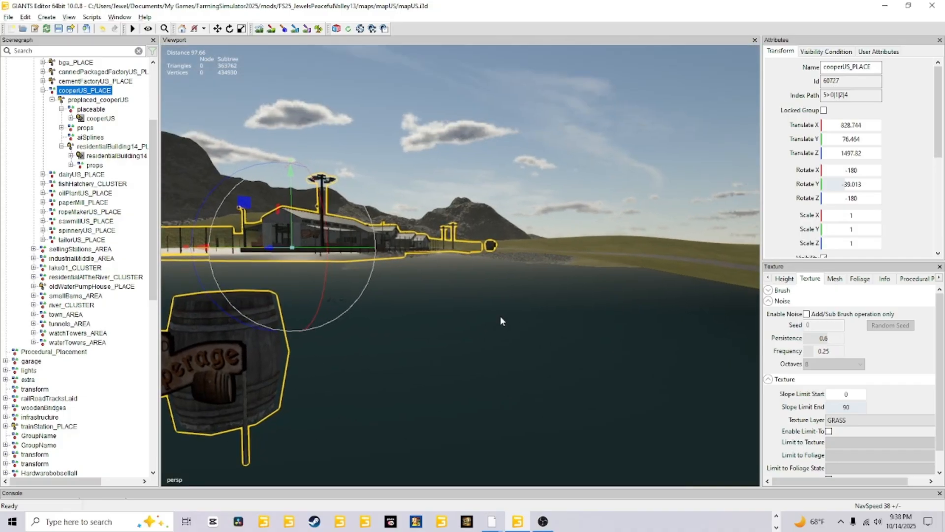
{"action": "left_click_drag", "start_coordinate": [390, 405], "coordinate": [401, 426], "text": "alt"}
{"action": "scroll", "coordinate": [458, 398], "scroll_direction": "up", "scroll_amount": 4}
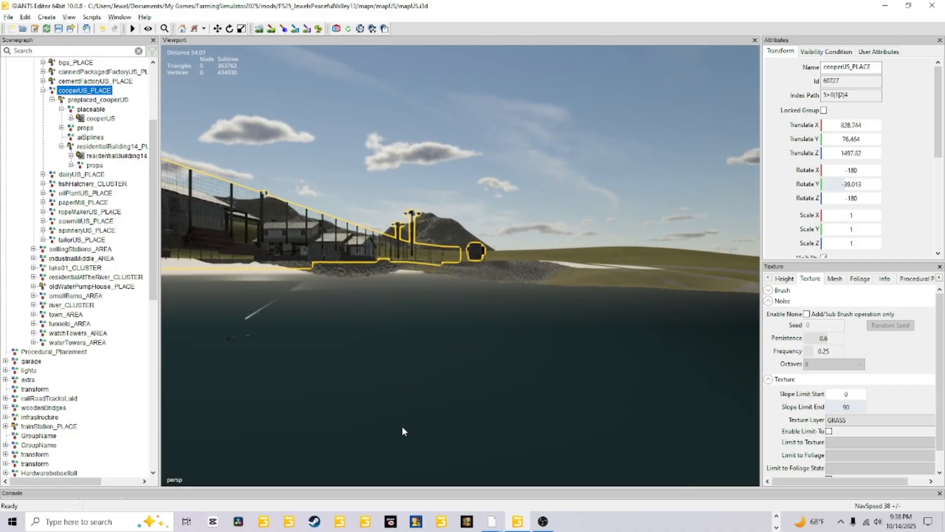
{"action": "scroll", "coordinate": [461, 394], "scroll_direction": "up", "scroll_amount": 4}
{"action": "left_click_drag", "start_coordinate": [462, 394], "coordinate": [437, 408], "text": "alt"}
{"action": "scroll", "coordinate": [482, 394], "scroll_direction": "up", "scroll_amount": 8}
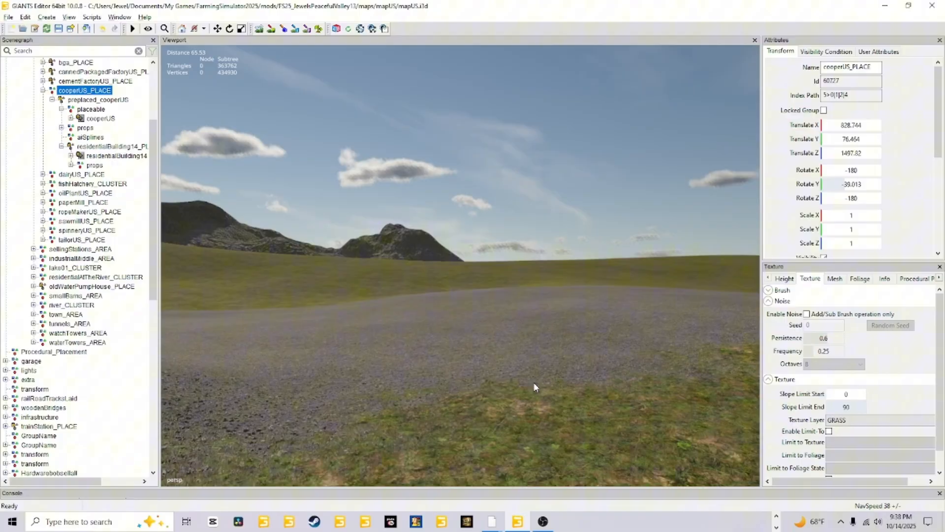
{"action": "left_click_drag", "start_coordinate": [533, 382], "coordinate": [343, 405], "text": "alt"}
{"action": "scroll", "coordinate": [438, 392], "scroll_direction": "down", "scroll_amount": 5}
{"action": "left_click_drag", "start_coordinate": [442, 391], "coordinate": [389, 393], "text": "alt"}
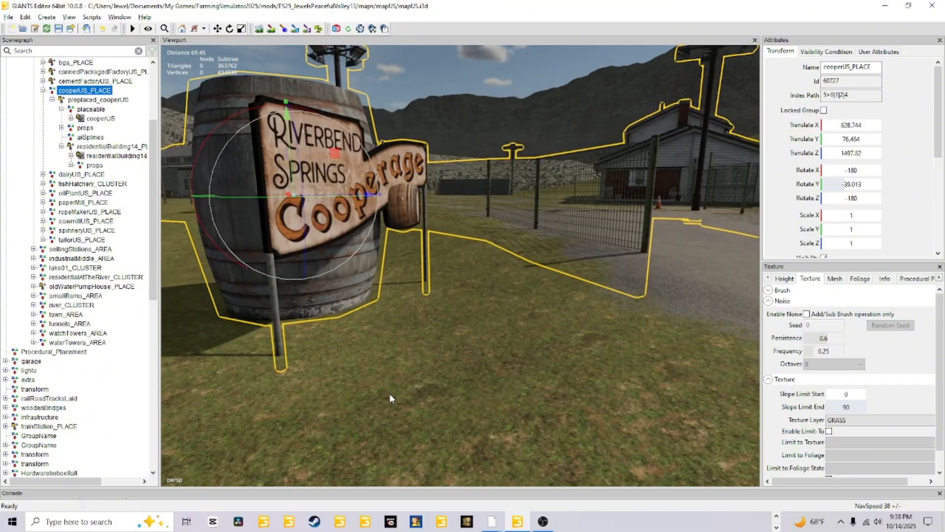
{"action": "scroll", "coordinate": [418, 394], "scroll_direction": "down", "scroll_amount": 3}
{"action": "scroll", "coordinate": [434, 383], "scroll_direction": "up", "scroll_amount": 6}
{"action": "scroll", "coordinate": [436, 381], "scroll_direction": "down", "scroll_amount": 10}
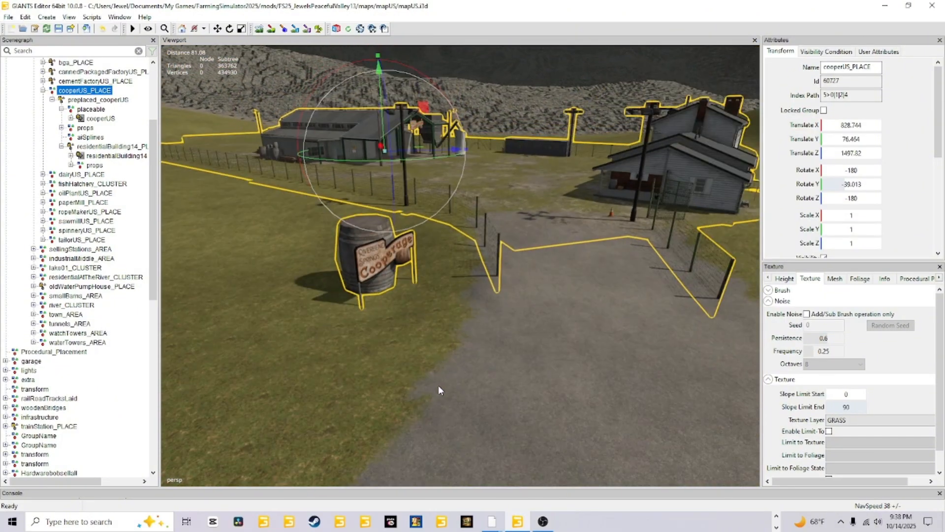
- Select the cooperUSSign object at the entrance and expand its visual_lod node to expose the LOD levels
{"action": "left_click", "coordinate": [367, 255]}
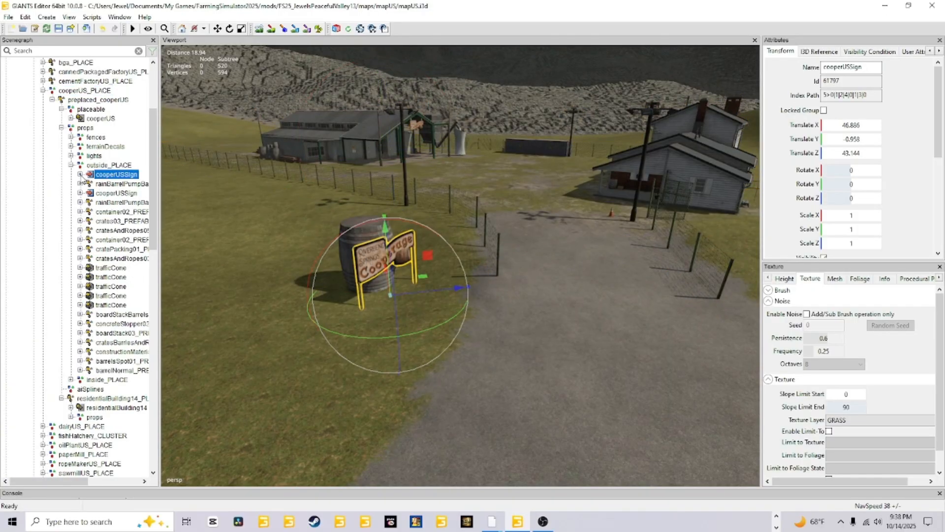
{"action": "left_click", "coordinate": [79, 175]}
{"action": "left_click", "coordinate": [109, 185]}
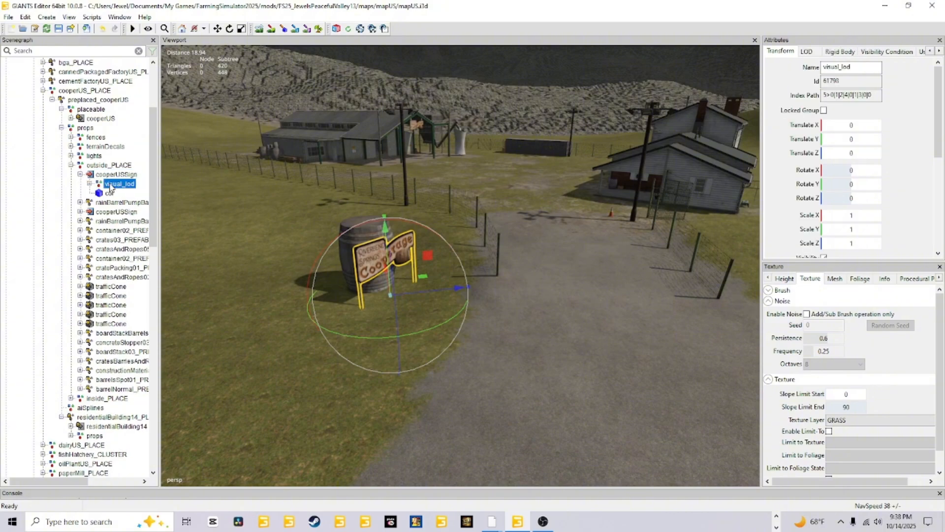
{"action": "left_click", "coordinate": [90, 184]}
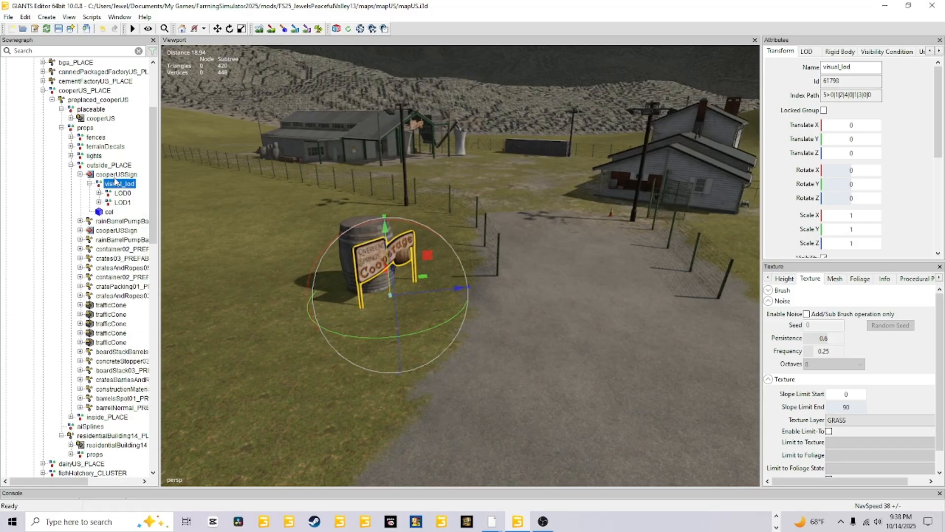
{"action": "left_click", "coordinate": [117, 176]}
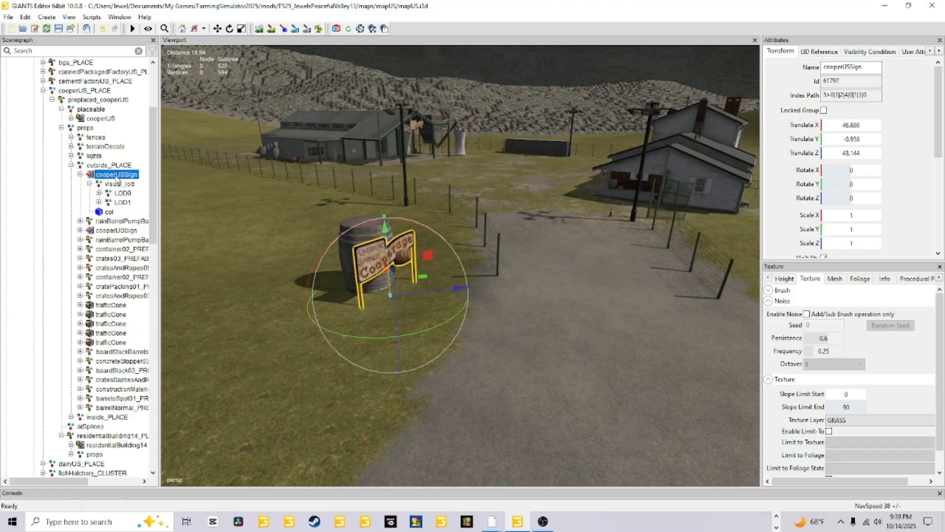
- Turn the cooperUSSign visibility off and on again, and inspect the sign's lettering up close
{"action": "scroll", "coordinate": [801, 218], "scroll_direction": "down", "scroll_amount": 2}
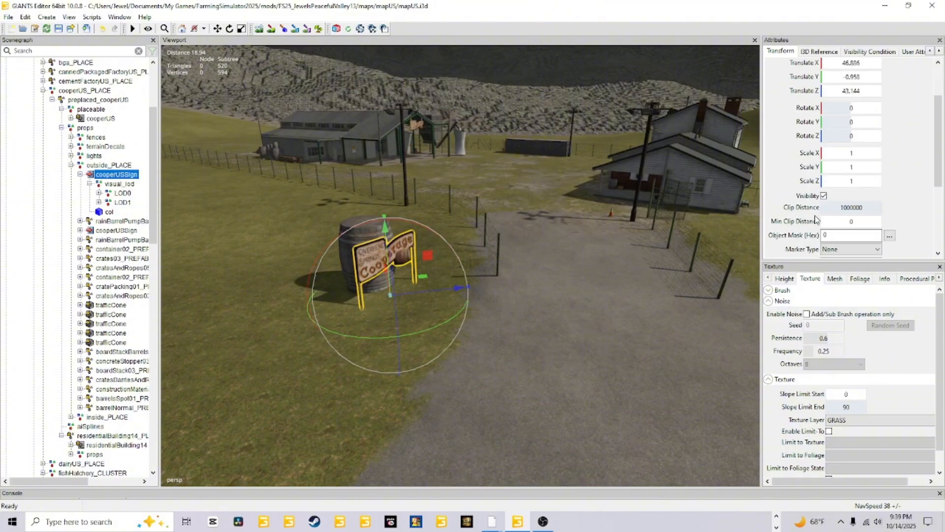
{"action": "left_click", "coordinate": [823, 196]}
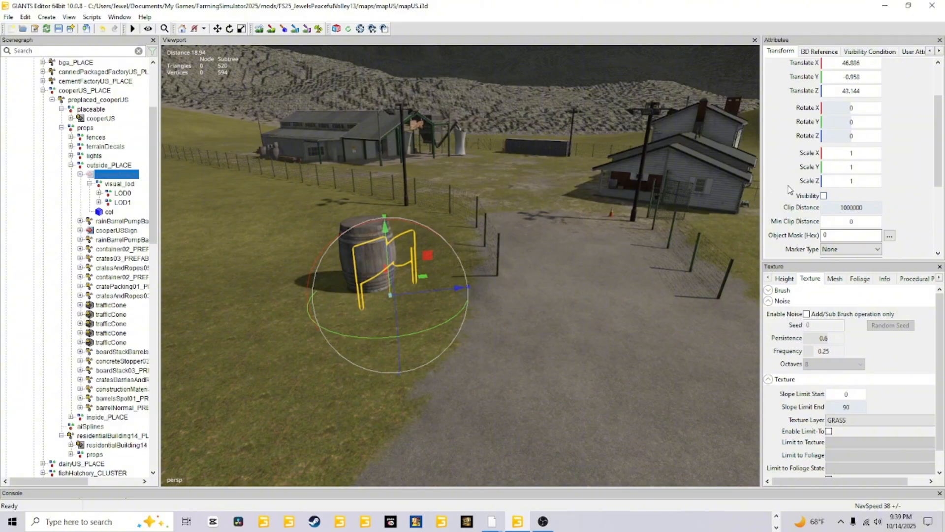
{"action": "left_click", "coordinate": [823, 196]}
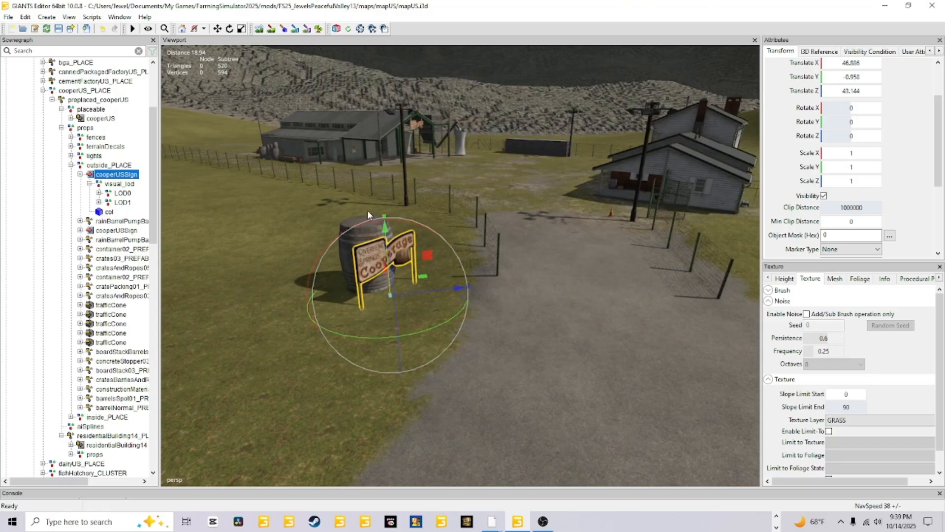
{"action": "scroll", "coordinate": [438, 331], "scroll_direction": "up", "scroll_amount": 10}
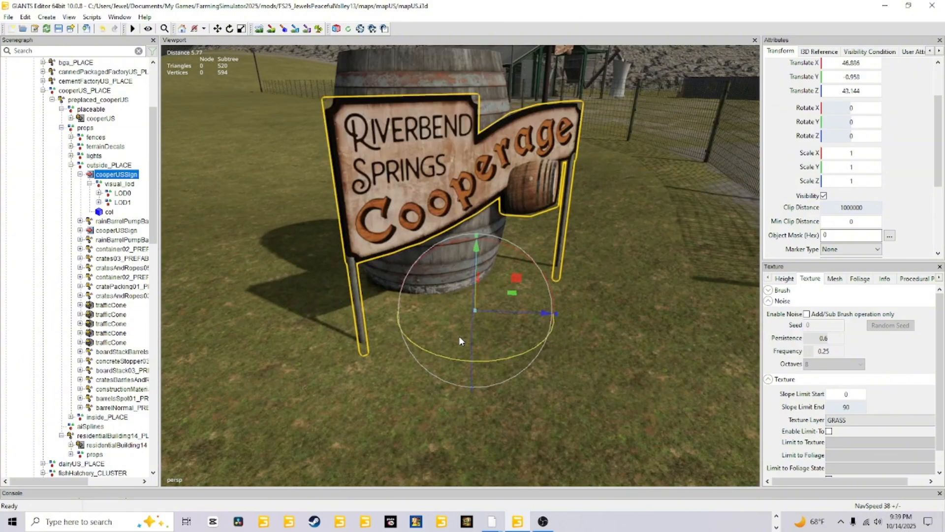
{"action": "scroll", "coordinate": [459, 335], "scroll_direction": "up", "scroll_amount": 3}
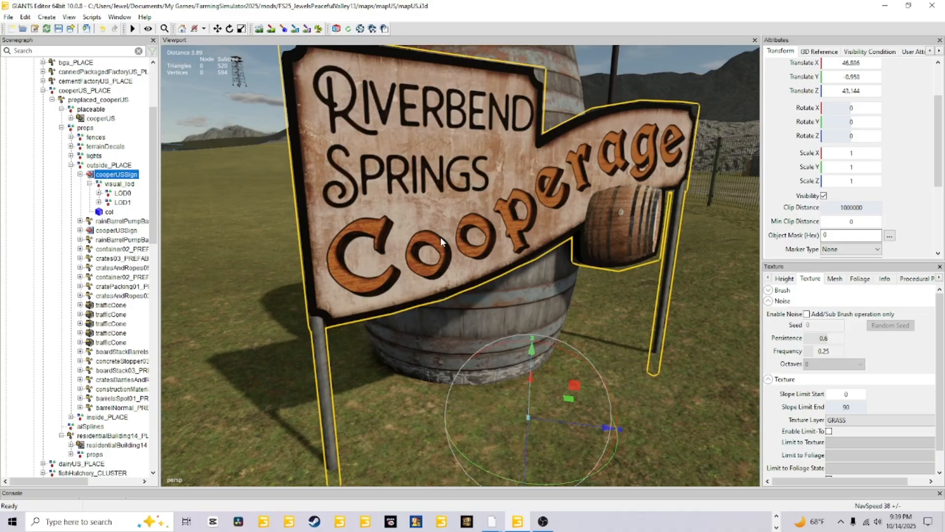
{"action": "scroll", "coordinate": [530, 192], "scroll_direction": "down", "scroll_amount": 10}
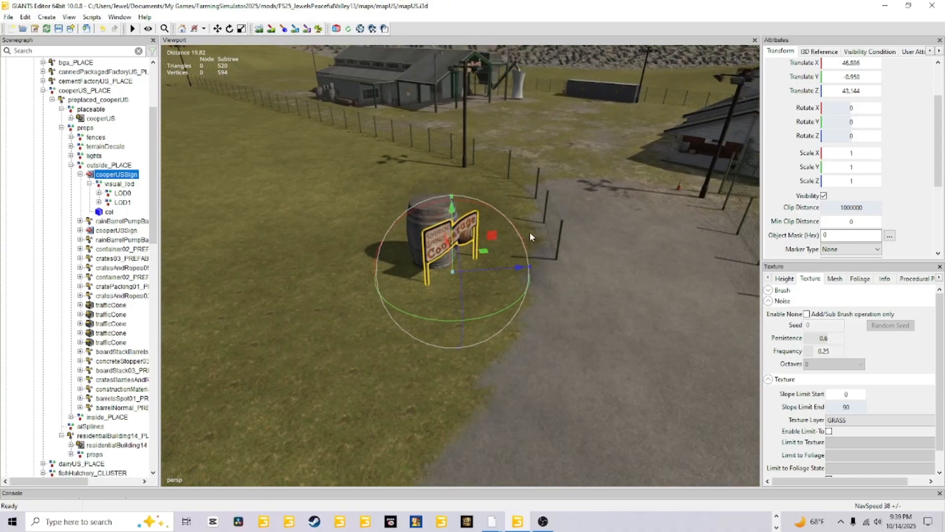
- Collapse the cooperUS_PLACE contents and inspect the user attributes of preplaced_cooperUS, reading through its xmlFilename path
{"action": "left_click", "coordinate": [82, 91]}
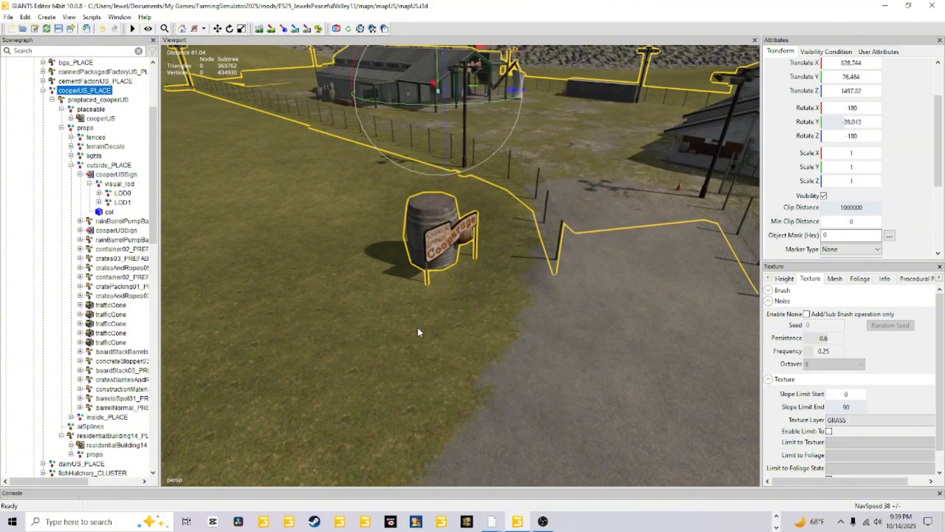
{"action": "left_click", "coordinate": [51, 100]}
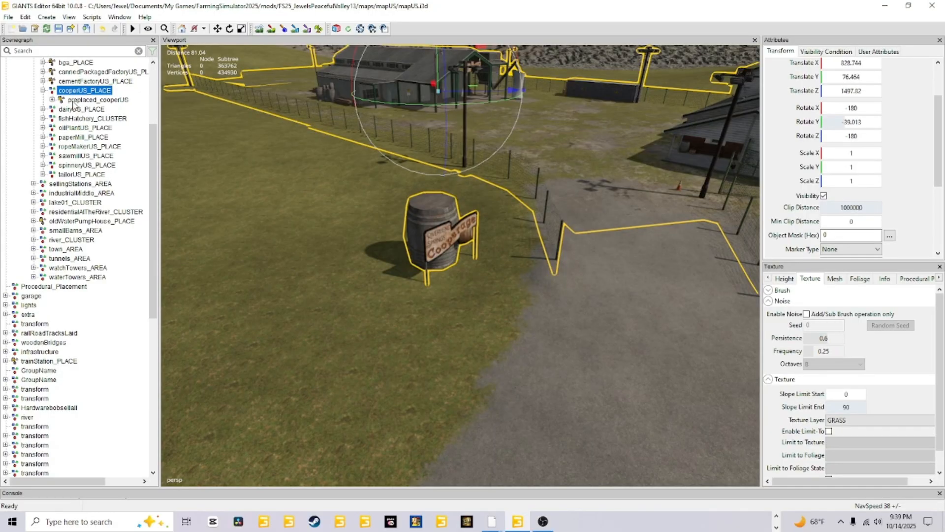
{"action": "left_click", "coordinate": [79, 100]}
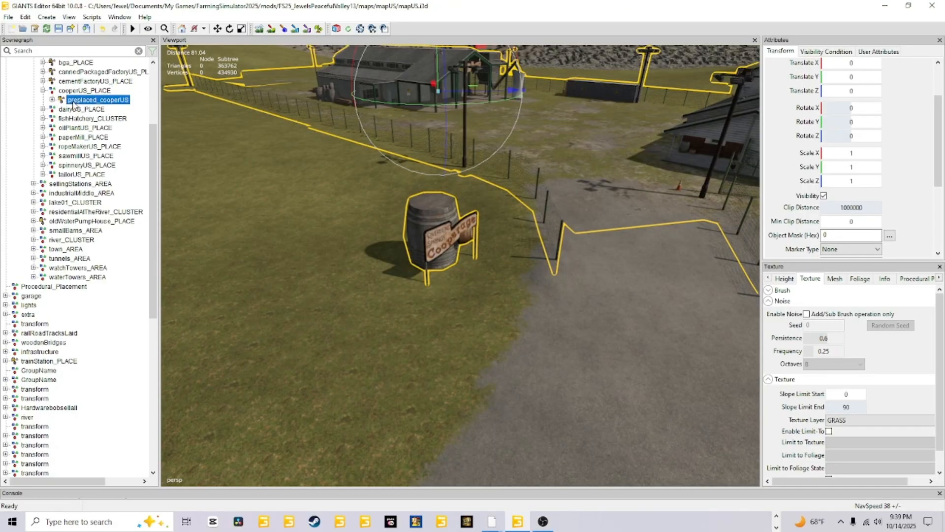
{"action": "left_click", "coordinate": [876, 53]}
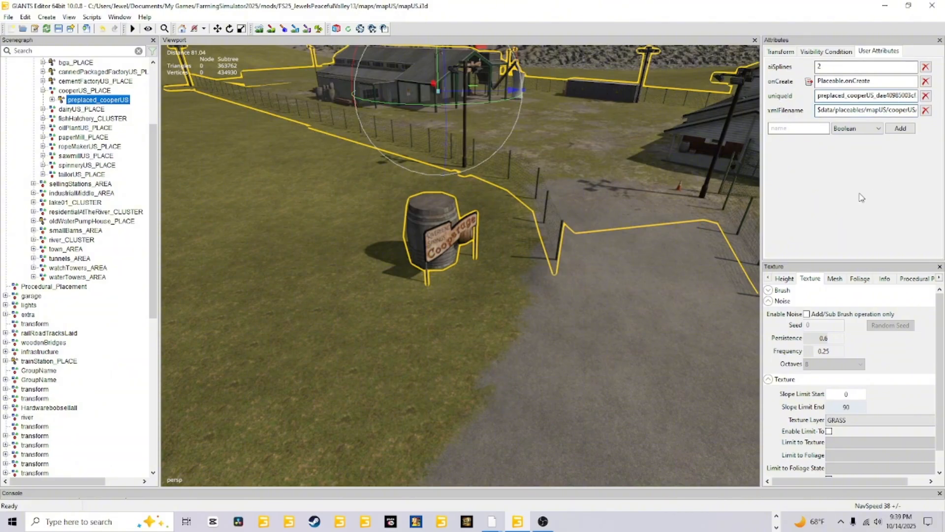
{"action": "key", "text": "Right"}
{"action": "key", "text": "Right"}
{"action": "key", "text": "Right"}
{"action": "key", "text": "Right"}
{"action": "key", "text": "Right"}
{"action": "key", "text": "Right"}
{"action": "key", "text": "Right"}
{"action": "key", "text": "Right"}
{"action": "key", "text": "Right"}
{"action": "key", "text": "Right"}
{"action": "key", "text": "Right"}
{"action": "key", "text": "Right"}
{"action": "key", "text": "Right"}
{"action": "key", "text": "Right"}
{"action": "key", "text": "Home"}
{"action": "scroll", "coordinate": [577, 193], "scroll_direction": "down", "scroll_amount": 1}
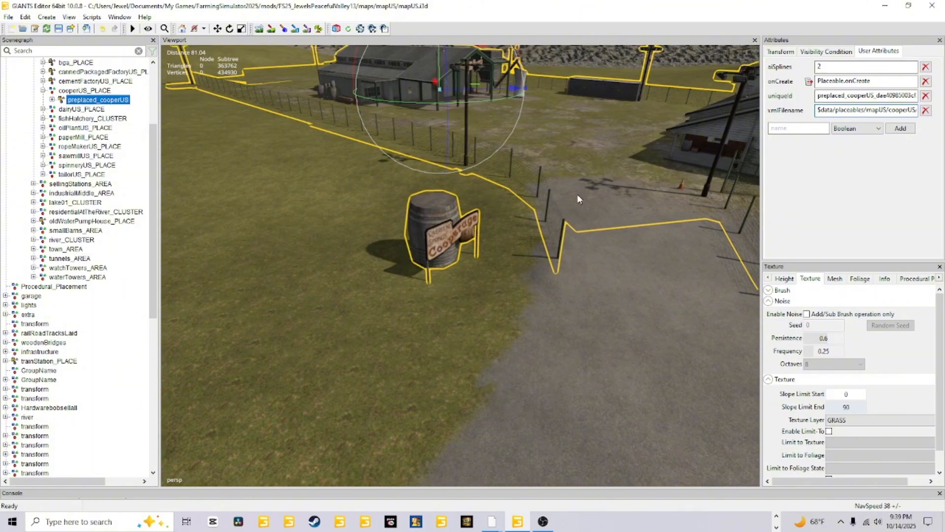
- Select the cooperUS_PLACE group again and review the whole cooperage site and its parent productionPoints_AREA group
{"action": "left_click_drag", "start_coordinate": [577, 194], "coordinate": [567, 202], "text": "alt"}
{"action": "scroll", "coordinate": [594, 206], "scroll_direction": "down", "scroll_amount": 4}
{"action": "scroll", "coordinate": [591, 237], "scroll_direction": "down", "scroll_amount": 4}
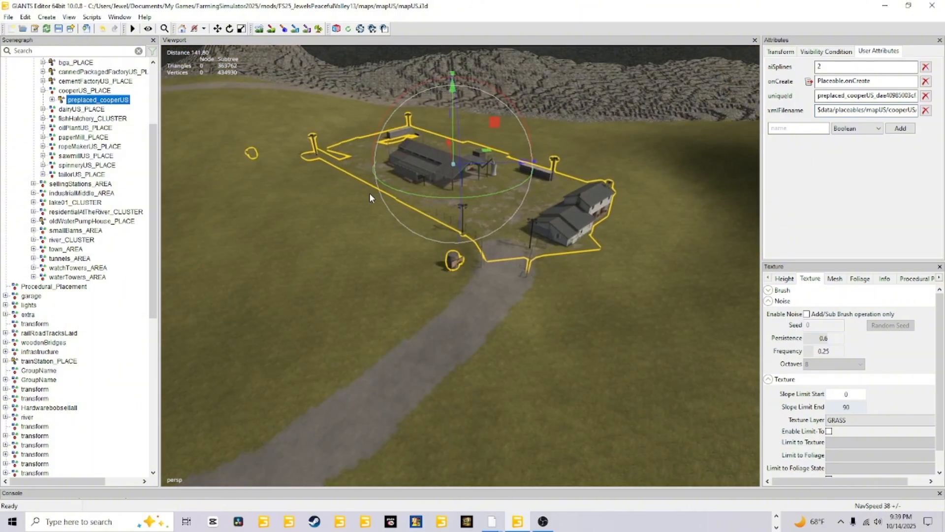
{"action": "left_click", "coordinate": [97, 92]}
{"action": "scroll", "coordinate": [412, 312], "scroll_direction": "down", "scroll_amount": 3}
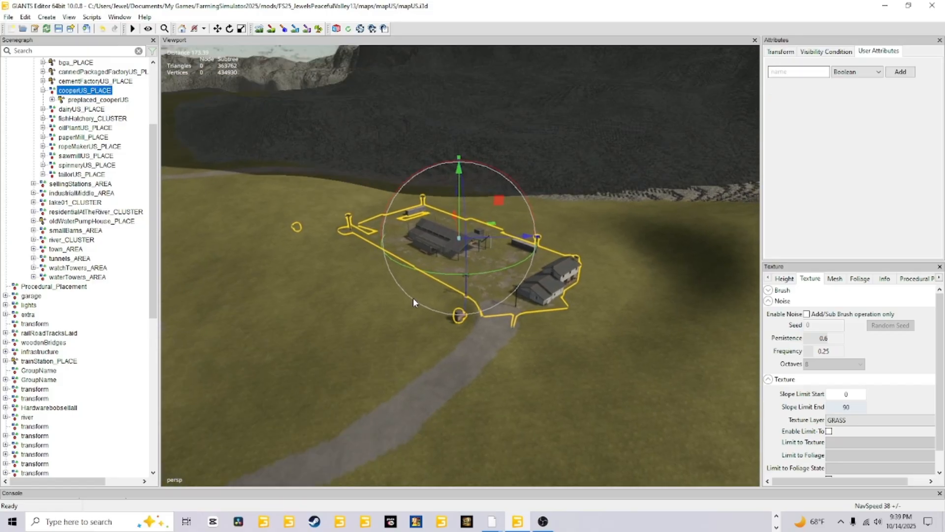
{"action": "scroll", "coordinate": [78, 147], "scroll_direction": "up", "scroll_amount": 2}
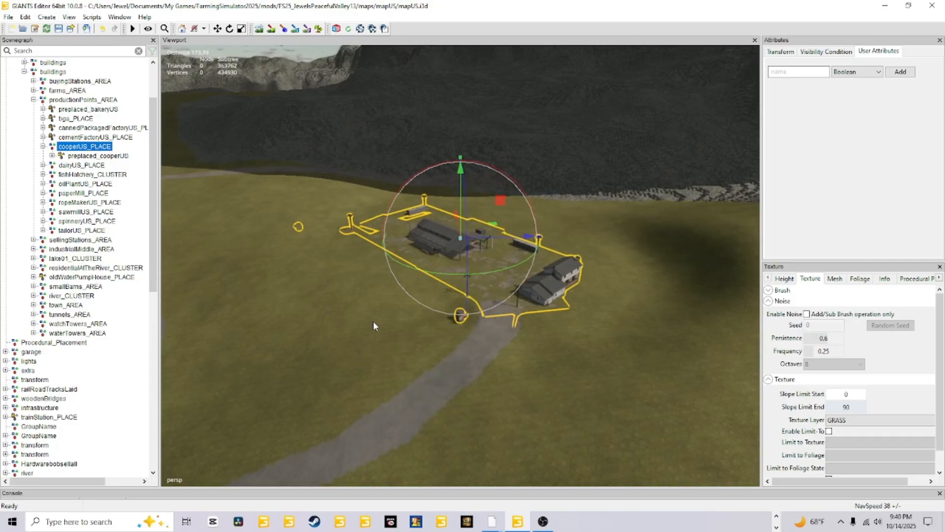
- Open a File Explorer window and check Program Files (x86)\Steam\steamapps\common on Windows (C:) for the Farming Simulator installation
{"action": "left_click", "coordinate": [776, 516]}
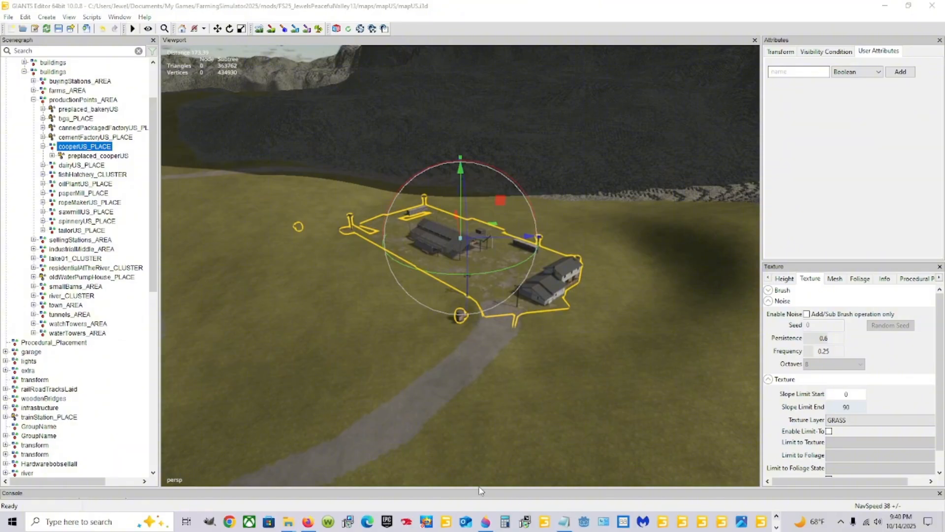
{"action": "right_click", "coordinate": [291, 524]}
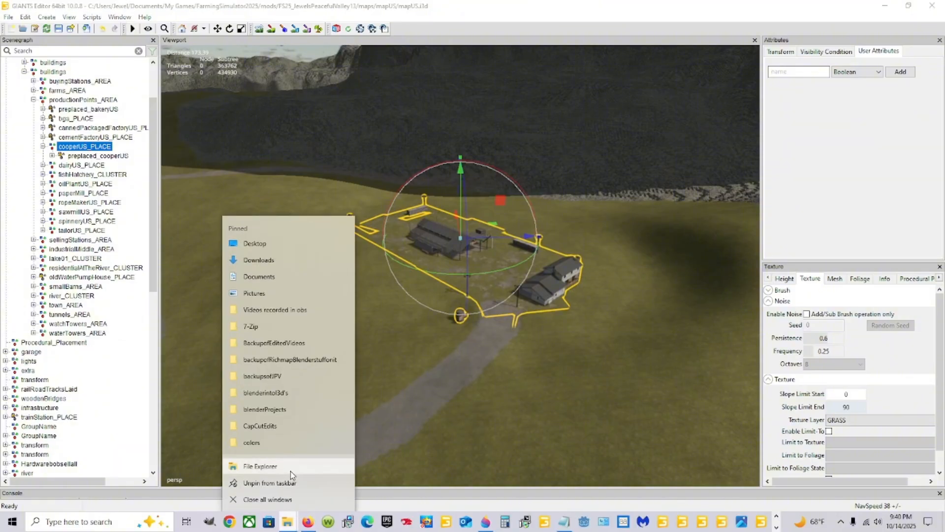
{"action": "left_click", "coordinate": [290, 465]}
{"action": "left_click", "coordinate": [453, 358]}
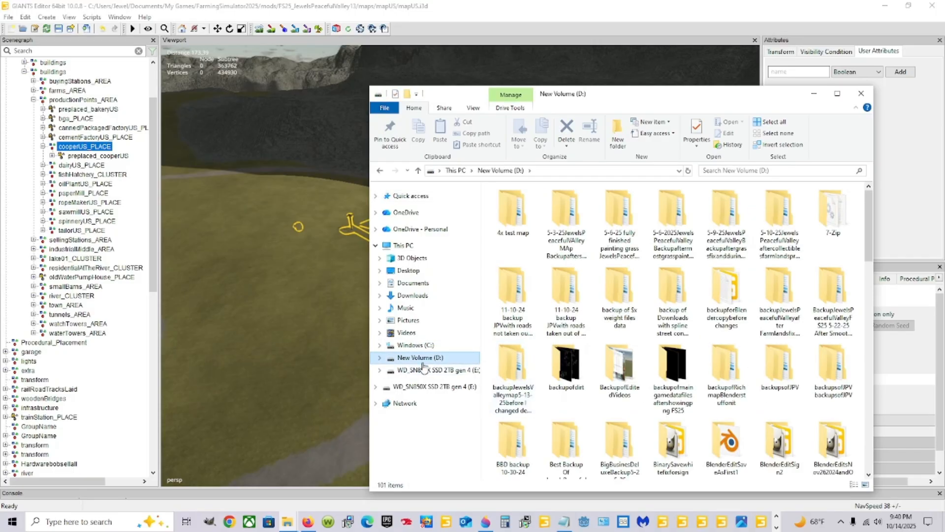
{"action": "left_click", "coordinate": [416, 344]}
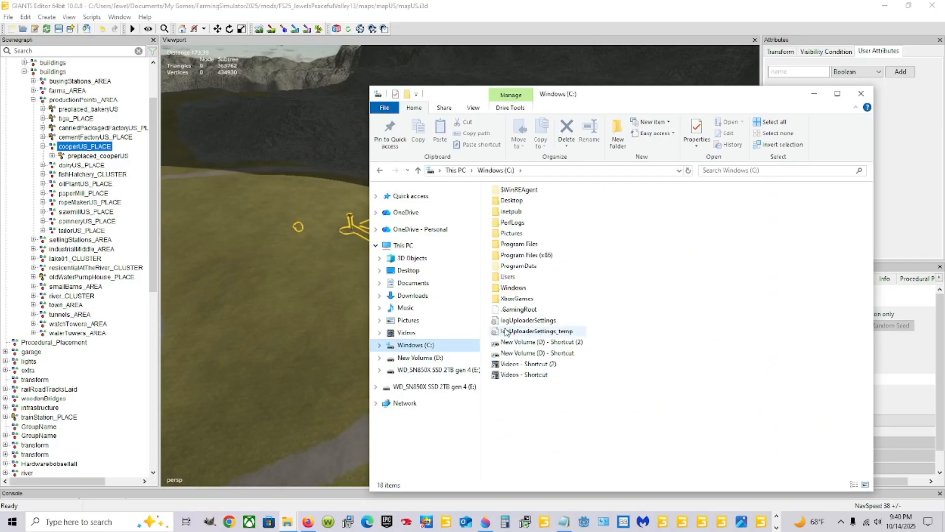
{"action": "double_click", "coordinate": [522, 255]}
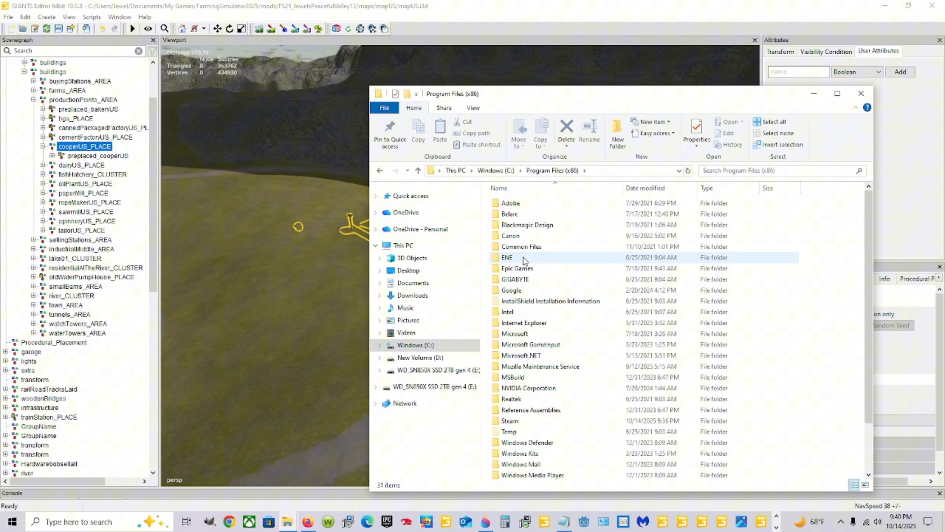
{"action": "double_click", "coordinate": [519, 421]}
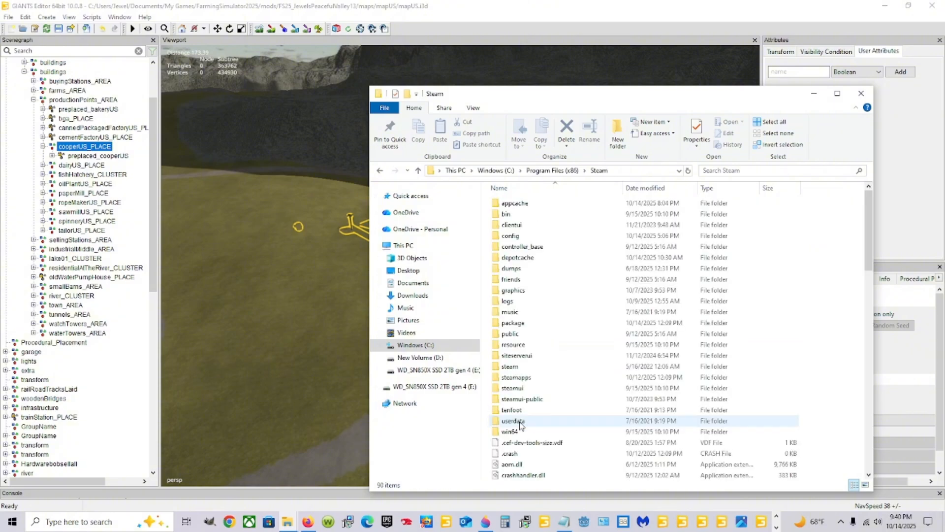
{"action": "double_click", "coordinate": [541, 376]}
{"action": "double_click", "coordinate": [532, 205]}
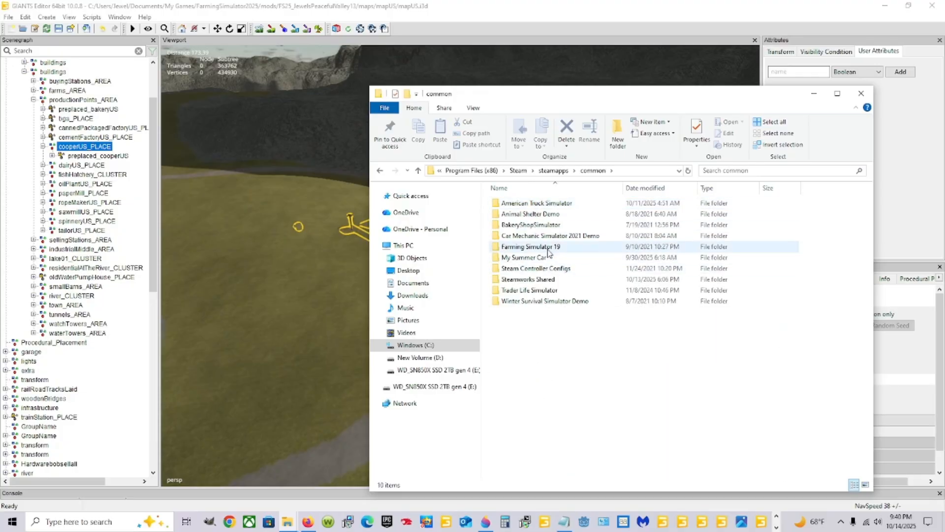
{"action": "left_click", "coordinate": [590, 247]}
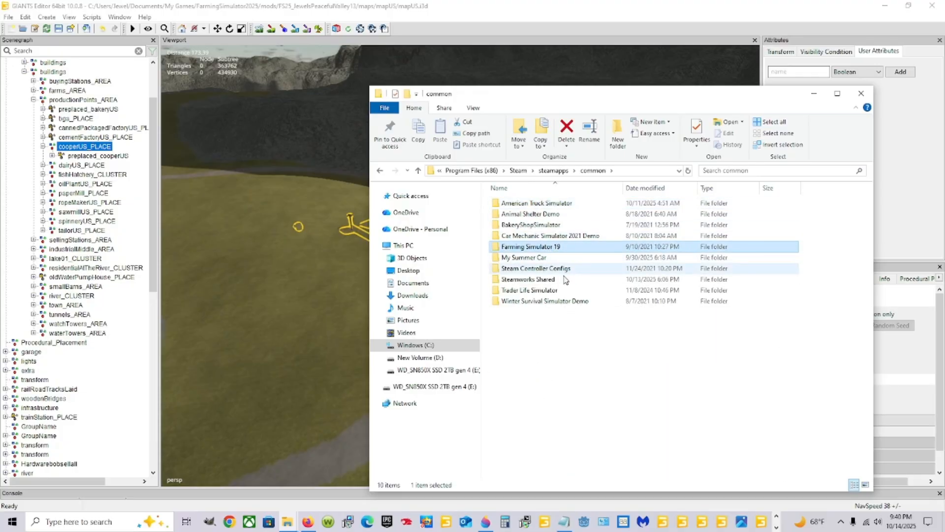
- Switch to New Volume (D:) and browse to the SteamLibrary\steamapps\common folder
{"action": "left_click", "coordinate": [458, 356]}
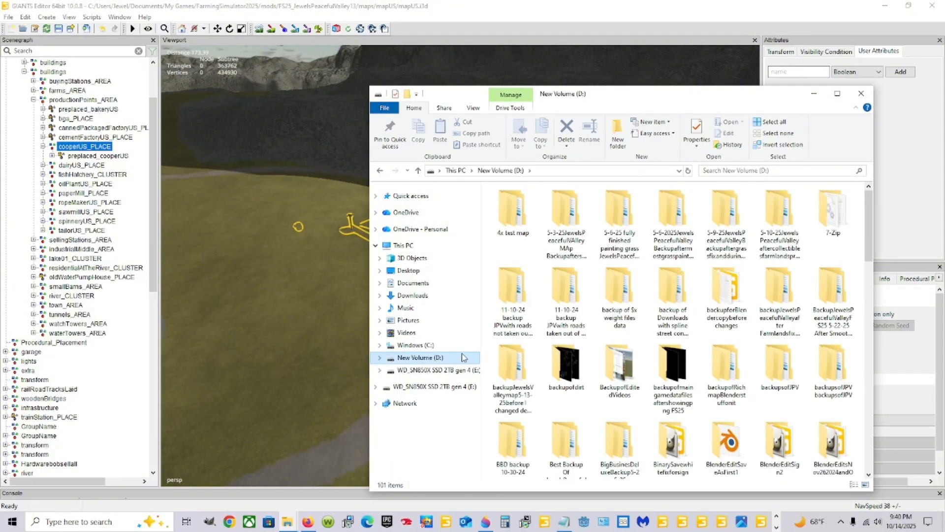
{"action": "scroll", "coordinate": [651, 371], "scroll_direction": "down", "scroll_amount": 15}
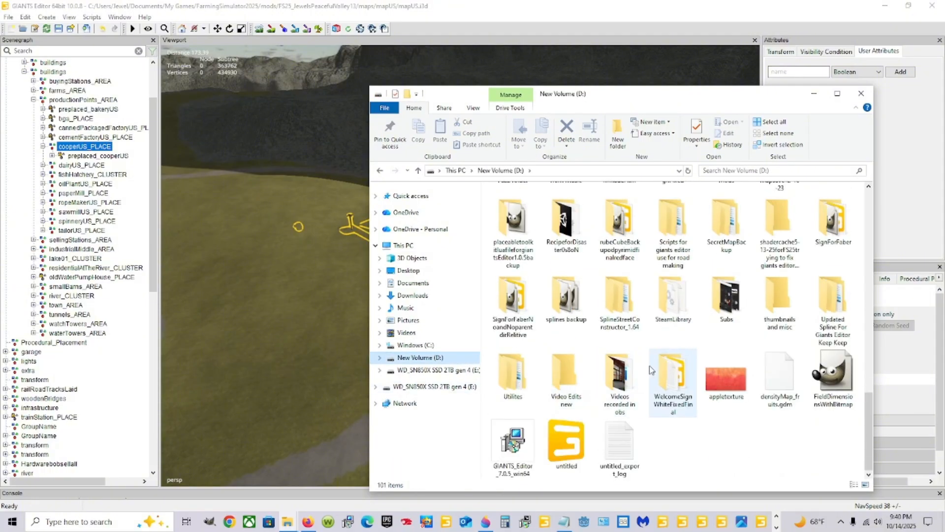
{"action": "double_click", "coordinate": [662, 309]}
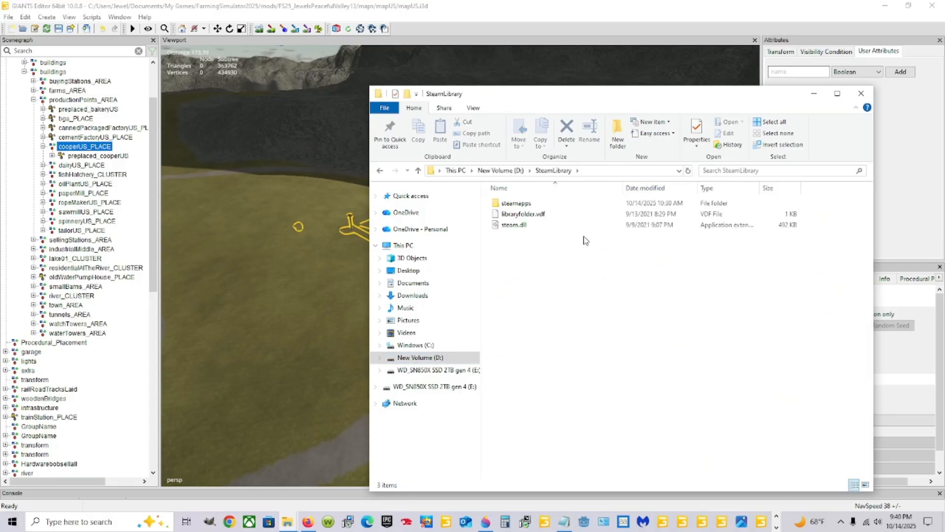
{"action": "double_click", "coordinate": [517, 202]}
{"action": "double_click", "coordinate": [532, 204]}
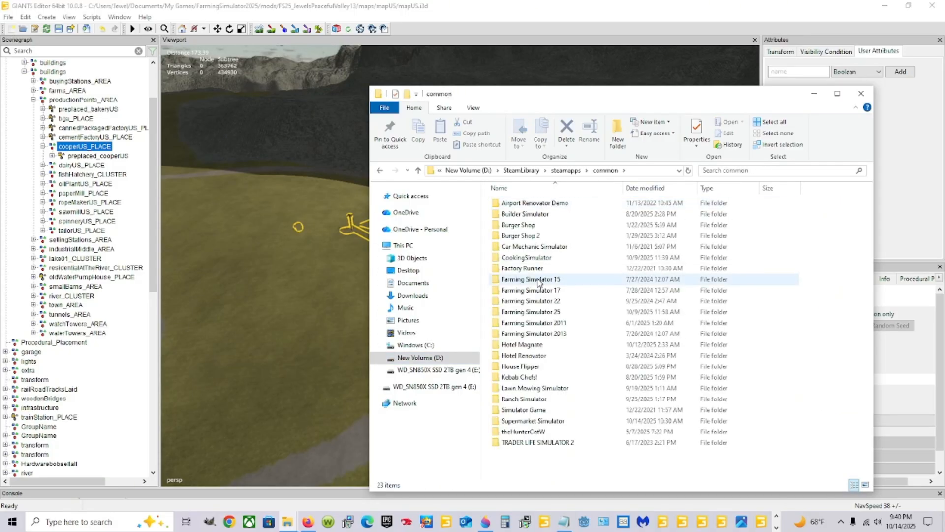
- Browse from the Farming Simulator 25 folder through data and maps into the base game's mapUS folder
{"action": "double_click", "coordinate": [539, 311]}
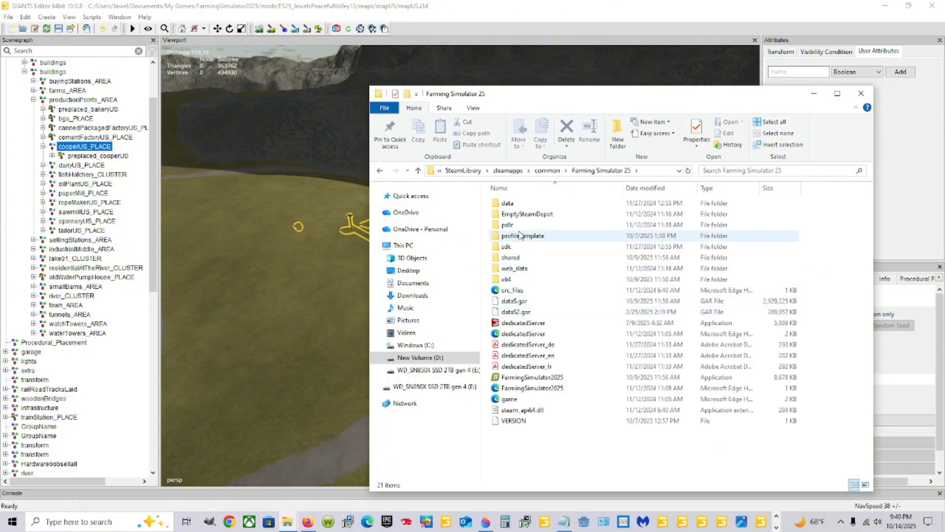
{"action": "double_click", "coordinate": [534, 204]}
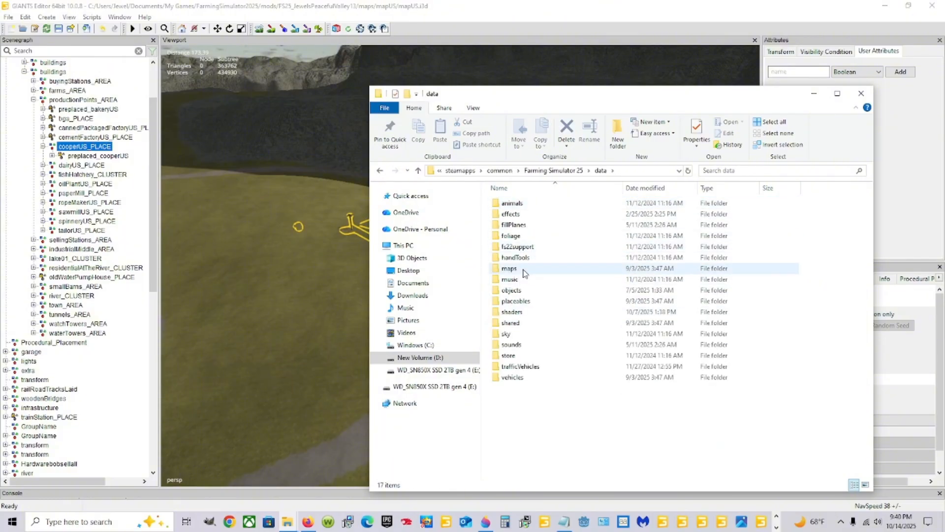
{"action": "double_click", "coordinate": [525, 273]}
{"action": "double_click", "coordinate": [530, 228]}
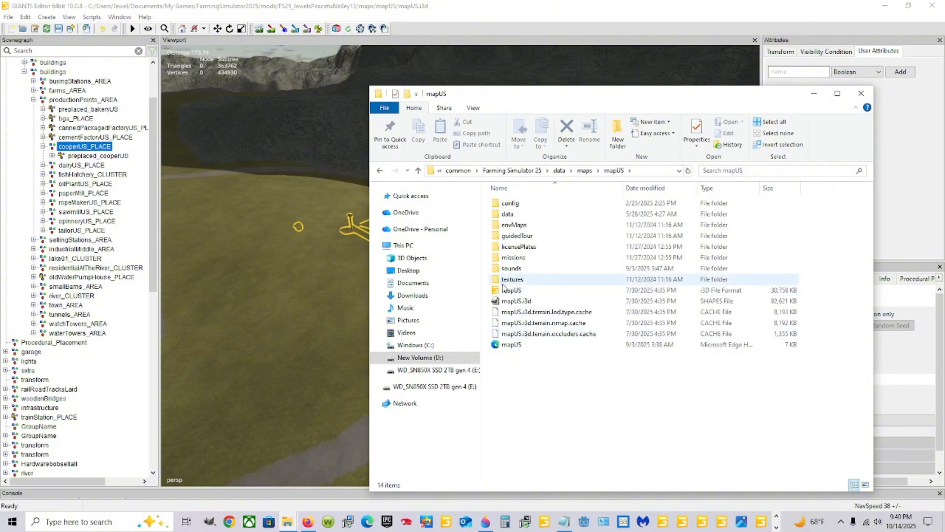
- Try to open the base game's mapUS i3d file, dismiss the editor version choice, and minimize File Explorer
{"action": "double_click", "coordinate": [553, 291]}
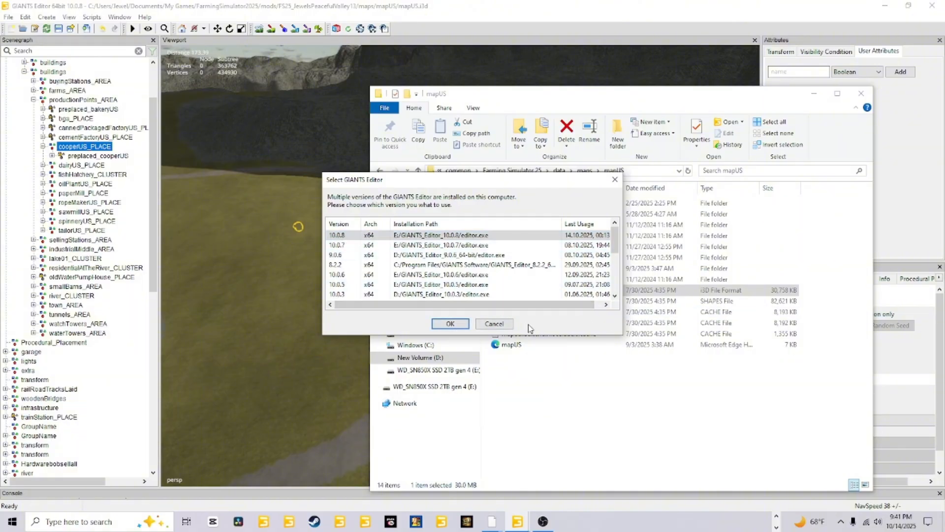
{"action": "left_click", "coordinate": [503, 325]}
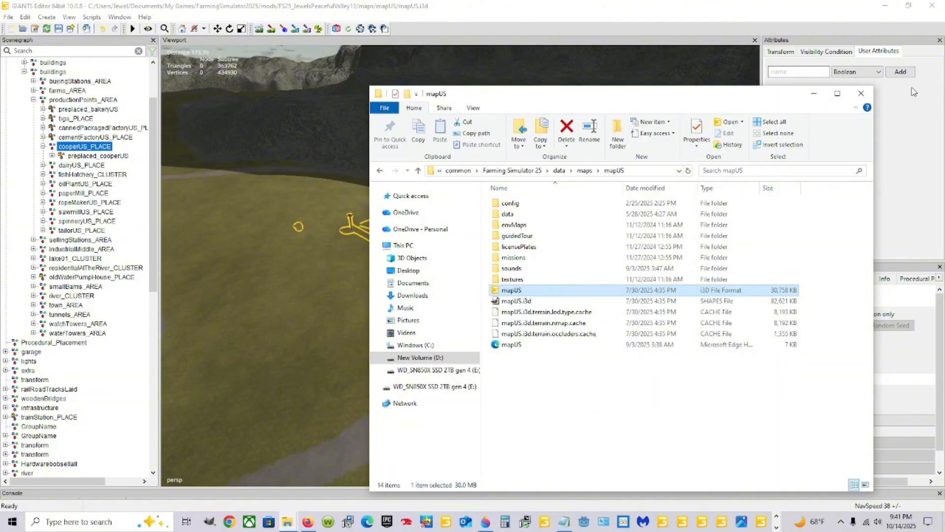
{"action": "left_click", "coordinate": [813, 94]}
- Review the file export commands and reselect the cooperUS_PLACE group in the scenegraph
{"action": "scroll", "coordinate": [70, 152], "scroll_direction": "up", "scroll_amount": 3}
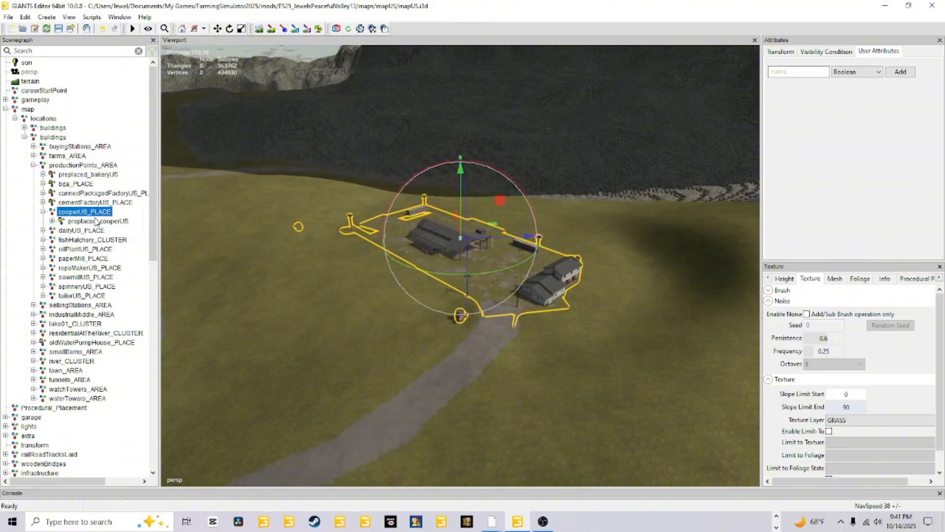
{"action": "left_click", "coordinate": [8, 17]}
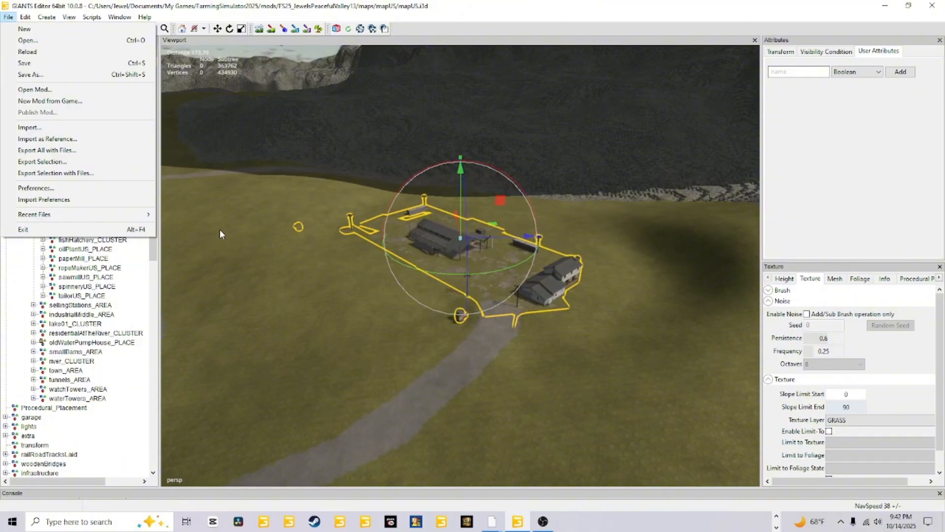
{"action": "left_click", "coordinate": [97, 260]}
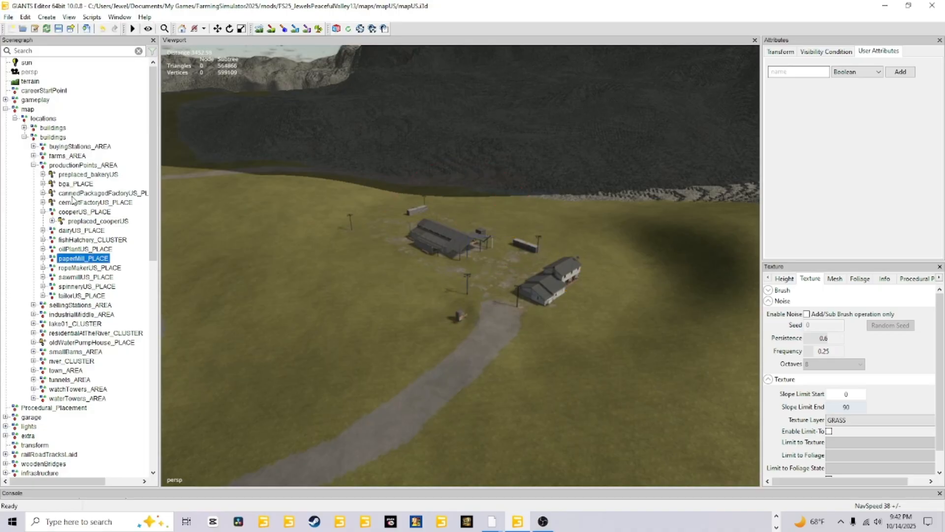
{"action": "left_click", "coordinate": [77, 212]}
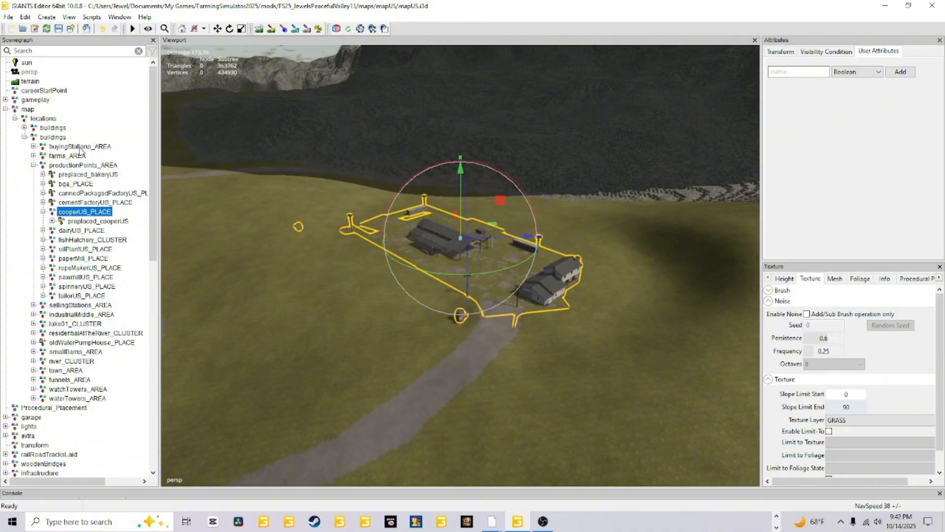
- Go through the buyingStations_AREA, productionPoints_AREA and farms_AREA groups in the scenegraph
{"action": "left_click", "coordinate": [79, 146]}
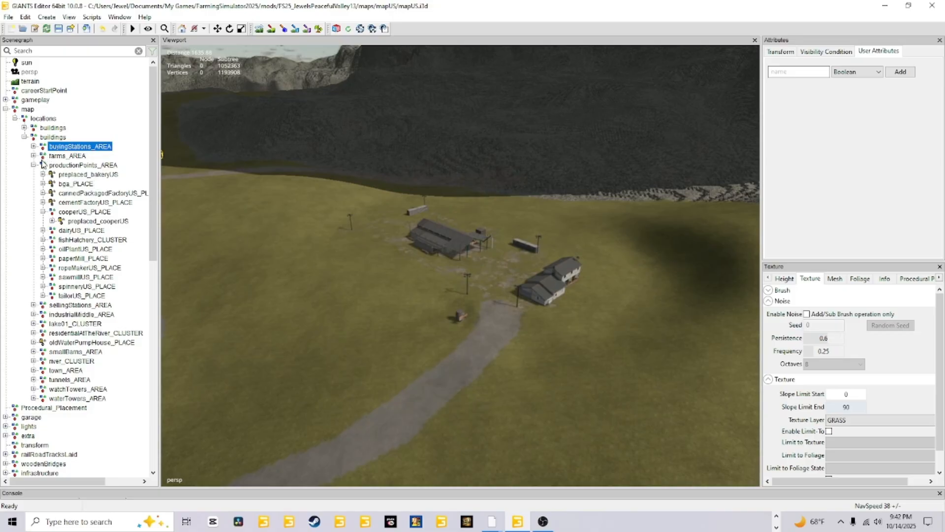
{"action": "left_click", "coordinate": [68, 167]}
{"action": "left_click", "coordinate": [67, 146]}
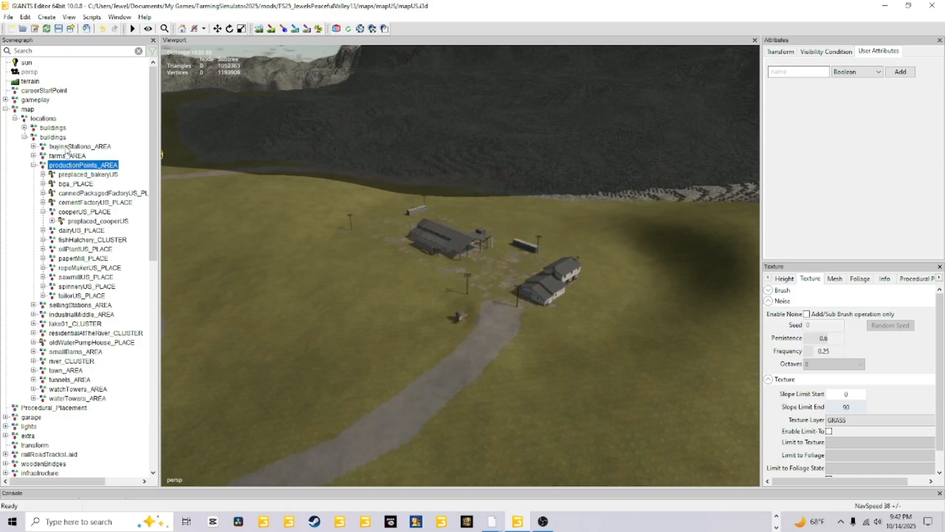
{"action": "left_click", "coordinate": [64, 156]}
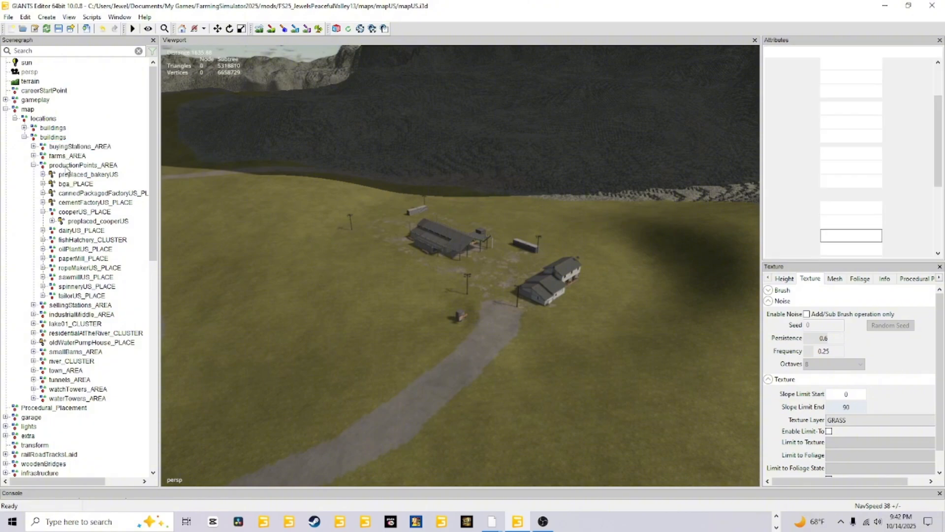
- Start exporting the productionPoints_AREA group with its files, and browse to Documents\My Games\FarmingSimulator2025 for the destination
{"action": "left_click", "coordinate": [67, 166]}
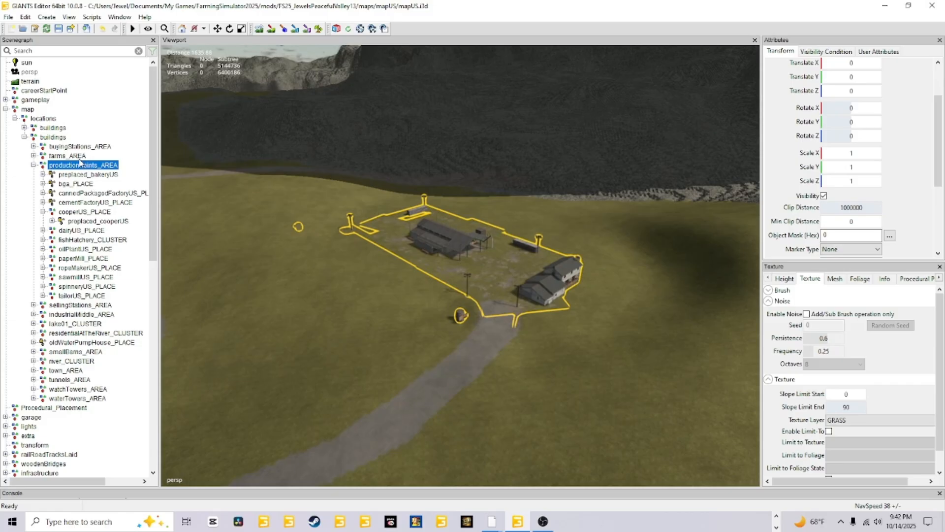
{"action": "left_click", "coordinate": [8, 17]}
{"action": "left_click", "coordinate": [39, 173]}
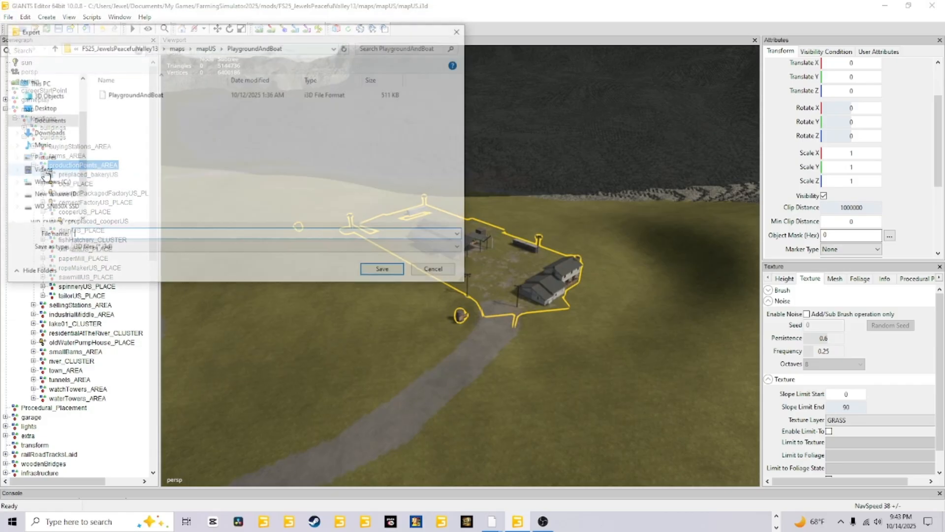
{"action": "left_click", "coordinate": [47, 121]}
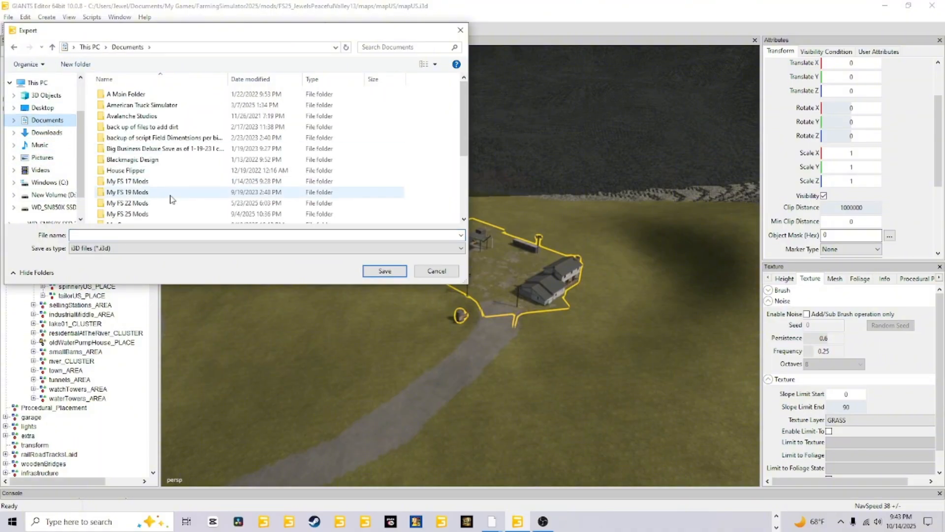
{"action": "scroll", "coordinate": [136, 176], "scroll_direction": "down", "scroll_amount": 3}
{"action": "double_click", "coordinate": [127, 163]}
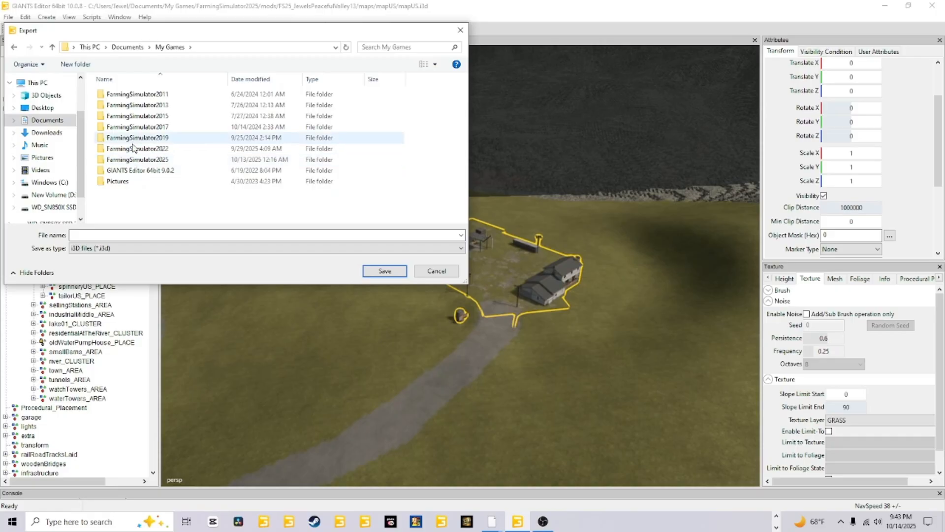
{"action": "double_click", "coordinate": [140, 158]}
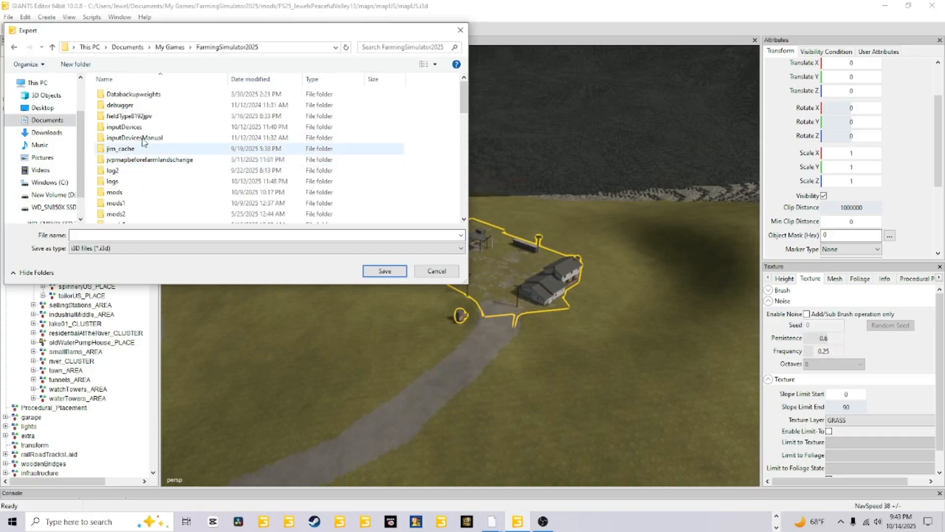
- Set the export location to the mods\FS25_JewelsPeacefulValley13\maps\mapUS folder
{"action": "double_click", "coordinate": [124, 192]}
{"action": "double_click", "coordinate": [178, 95]}
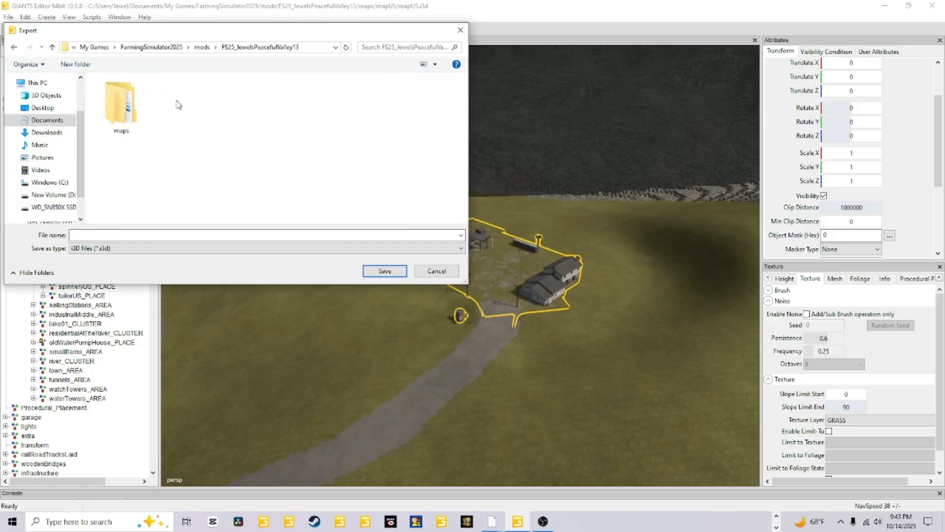
{"action": "double_click", "coordinate": [127, 111]}
{"action": "double_click", "coordinate": [141, 97]}
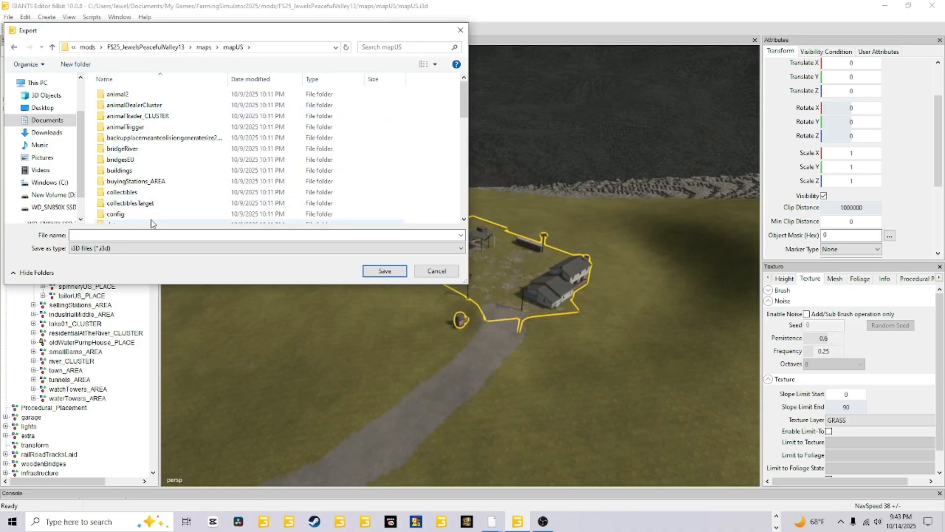
- Browse to the productionPoints_AREA folder inside mapUS as the export destination, and cancel the export
{"action": "scroll", "coordinate": [192, 186], "scroll_direction": "down", "scroll_amount": 9}
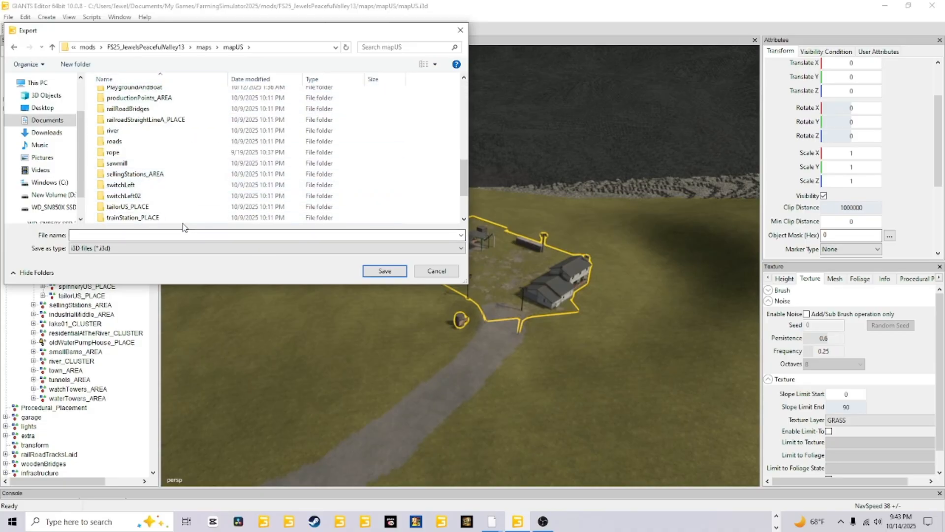
{"action": "left_click", "coordinate": [112, 235]}
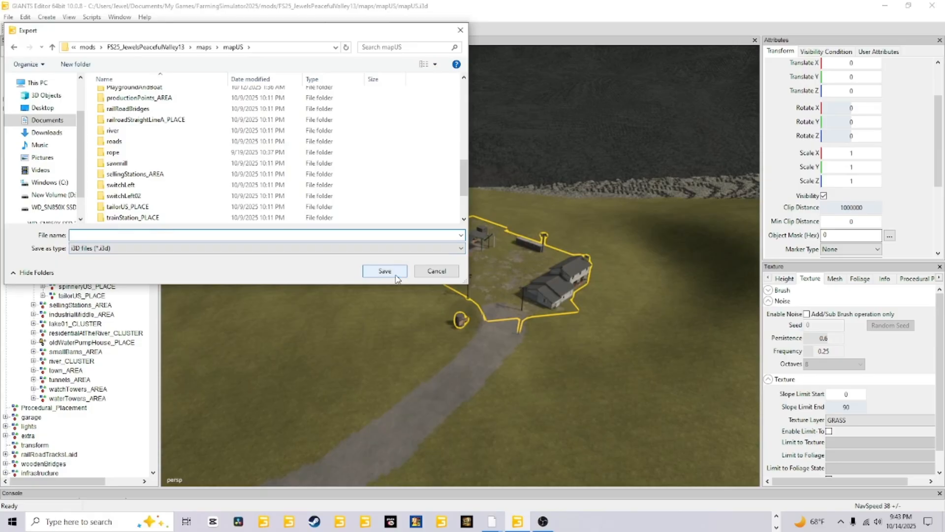
{"action": "scroll", "coordinate": [190, 186], "scroll_direction": "up", "scroll_amount": 3}
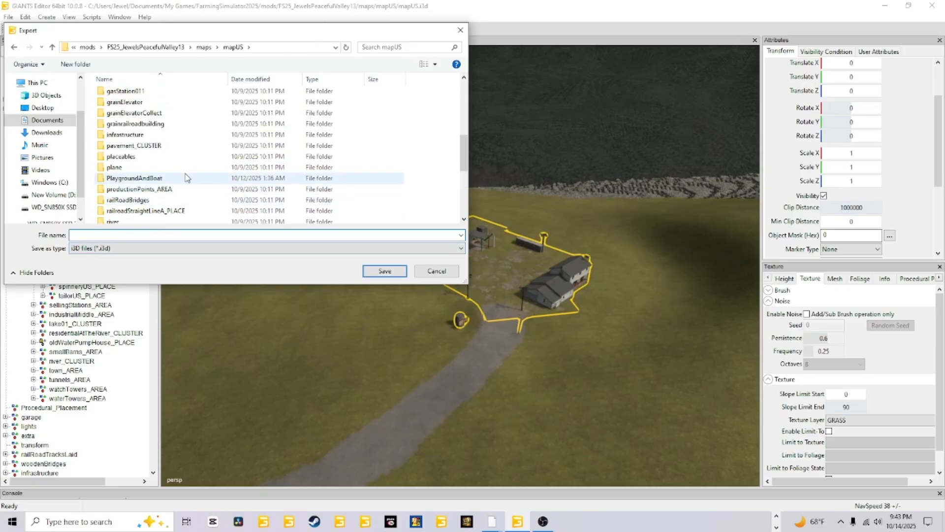
{"action": "left_click", "coordinate": [136, 190]}
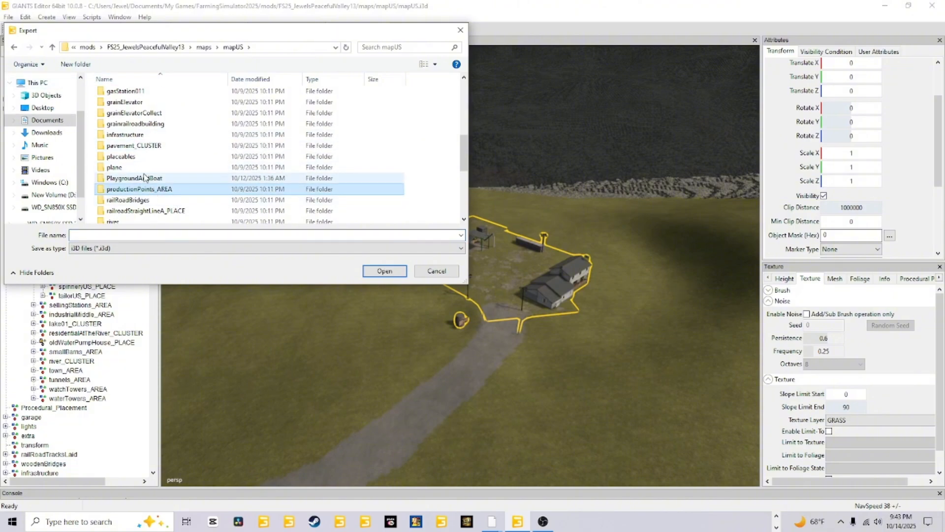
{"action": "double_click", "coordinate": [167, 190]}
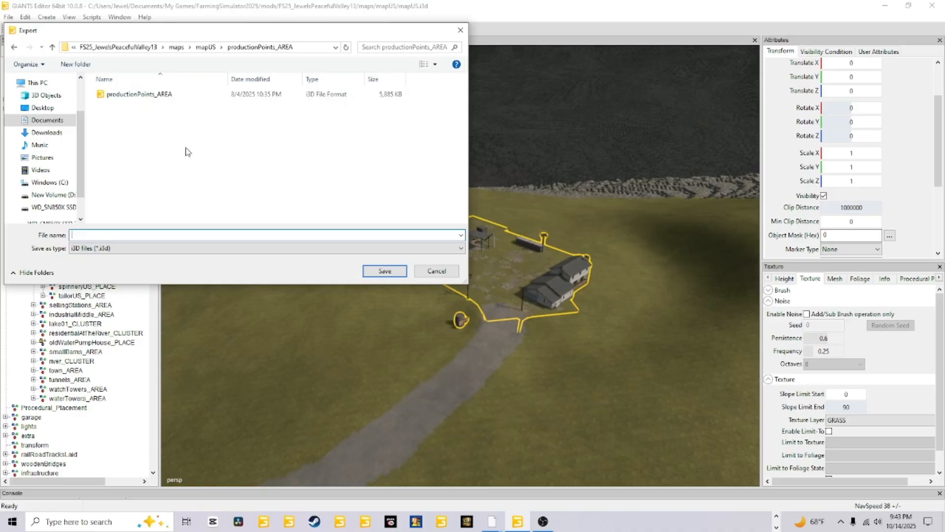
{"action": "left_click", "coordinate": [426, 271]}
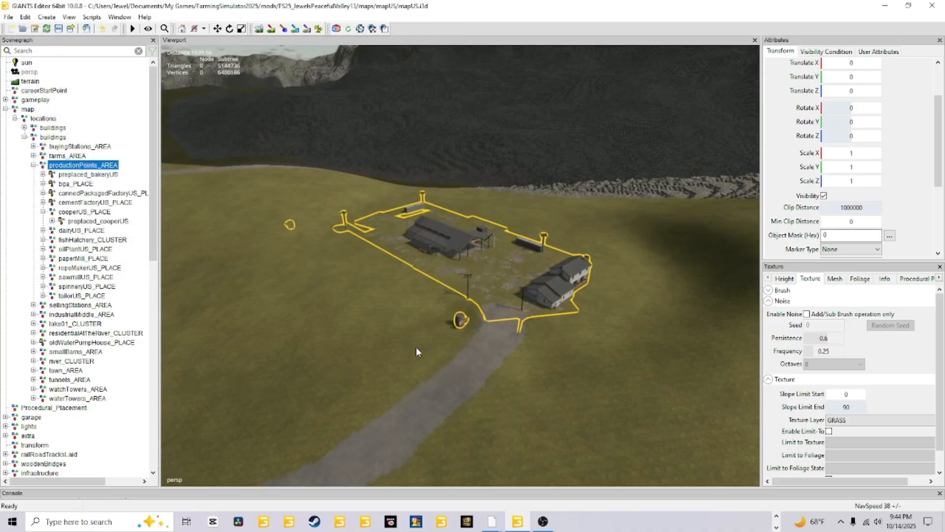
- Start terrain texture painting for the cooper yard with the texture layer set to CONCRETE
{"action": "left_click_drag", "start_coordinate": [438, 413], "coordinate": [496, 381], "text": "alt"}
{"action": "scroll", "coordinate": [580, 274], "scroll_direction": "up", "scroll_amount": 6}
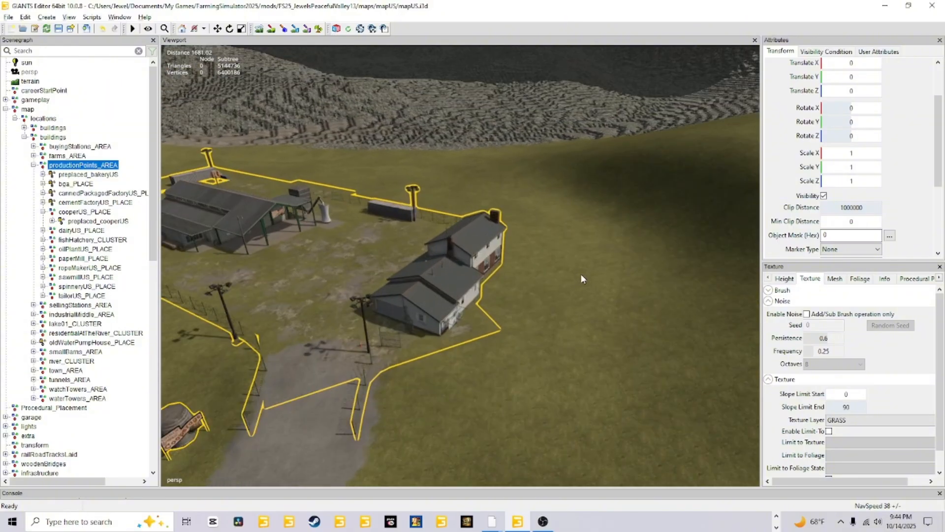
{"action": "left_click_drag", "start_coordinate": [547, 288], "coordinate": [475, 296], "text": "alt"}
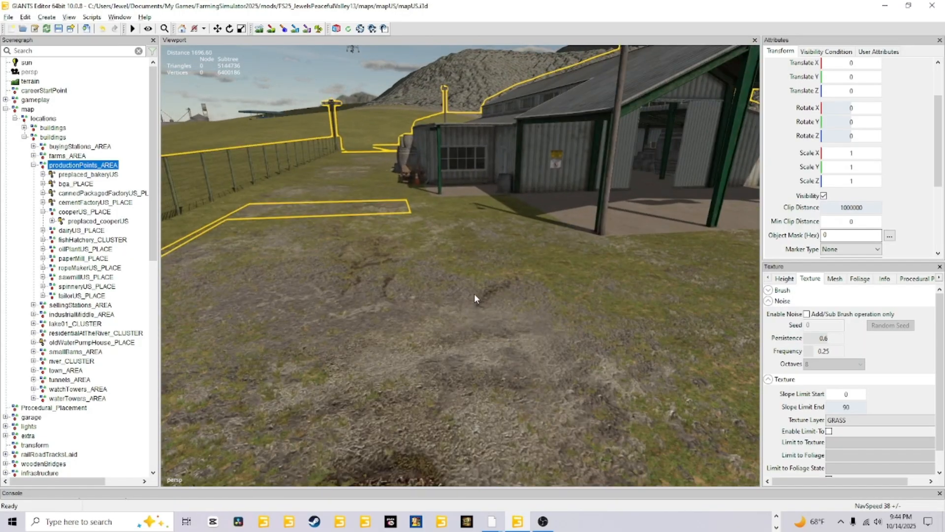
{"action": "left_click_drag", "start_coordinate": [475, 245], "coordinate": [536, 291], "text": "alt"}
{"action": "scroll", "coordinate": [522, 307], "scroll_direction": "down", "scroll_amount": 4}
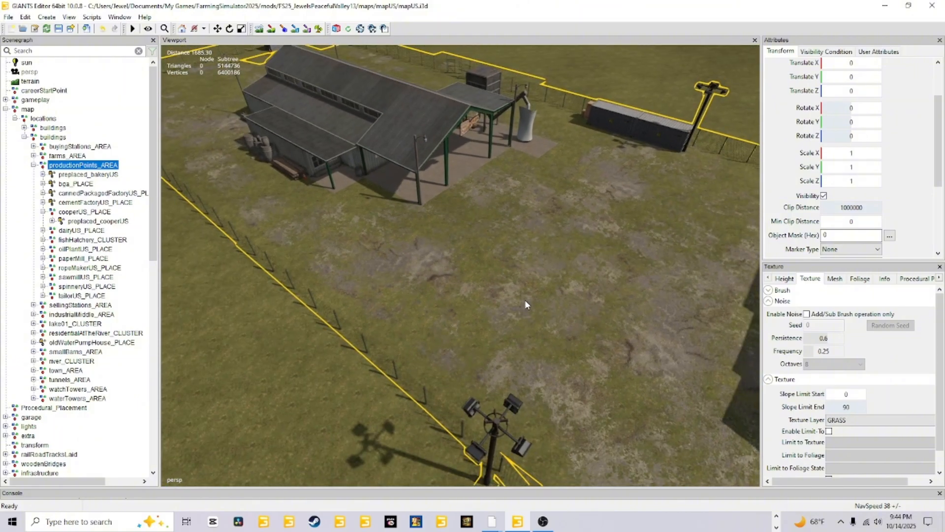
{"action": "scroll", "coordinate": [532, 284], "scroll_direction": "down", "scroll_amount": 7}
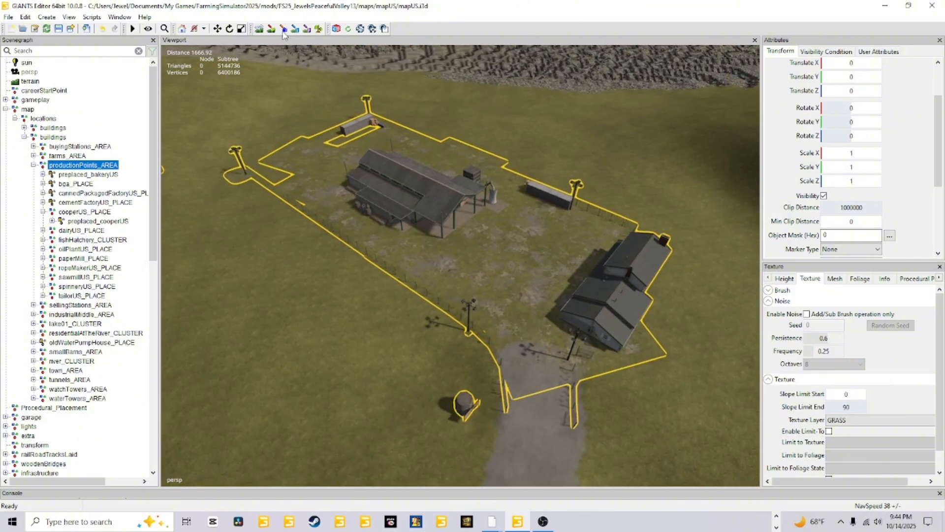
{"action": "left_click", "coordinate": [271, 28]}
{"action": "left_click", "coordinate": [873, 419]}
{"action": "scroll", "coordinate": [861, 306], "scroll_direction": "up", "scroll_amount": 3}
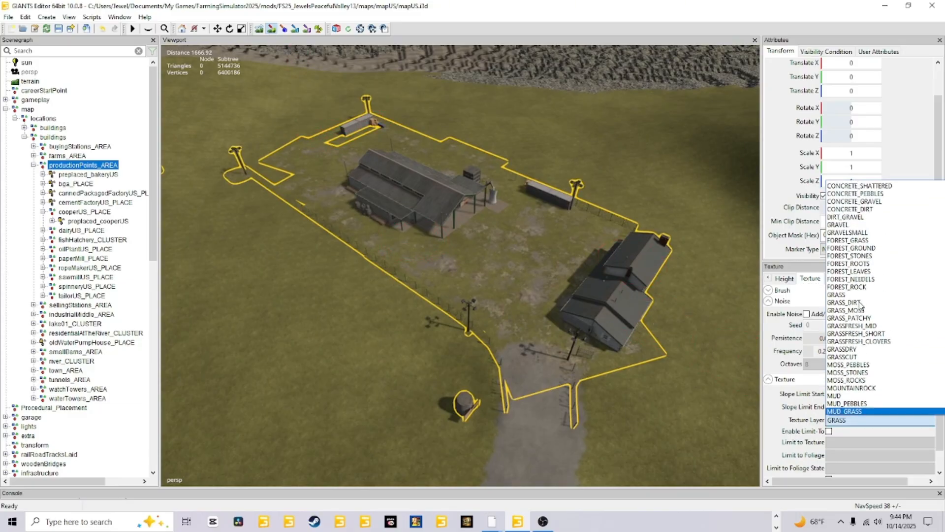
{"action": "scroll", "coordinate": [861, 306], "scroll_direction": "up", "scroll_amount": 3}
{"action": "left_click", "coordinate": [847, 220]}
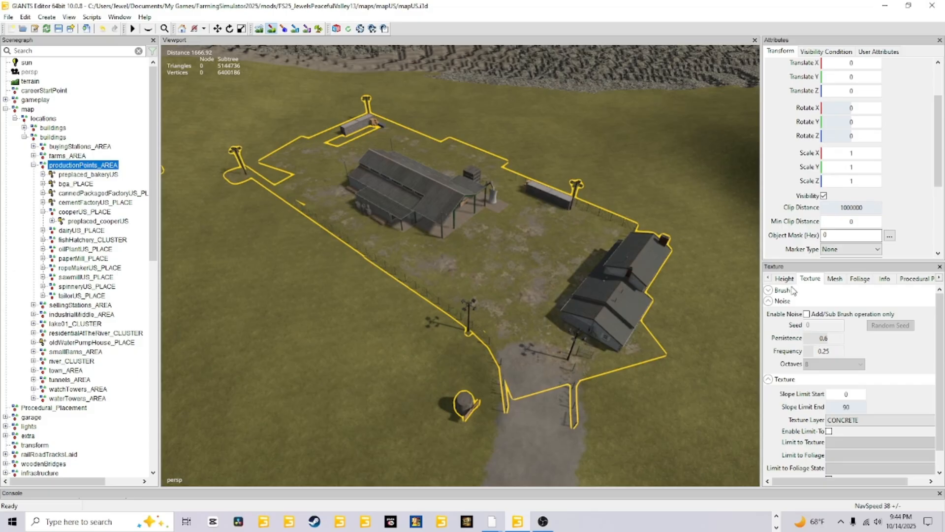
- Change the texture brush to a square shape with a size of 7.5
{"action": "left_click", "coordinate": [776, 291]}
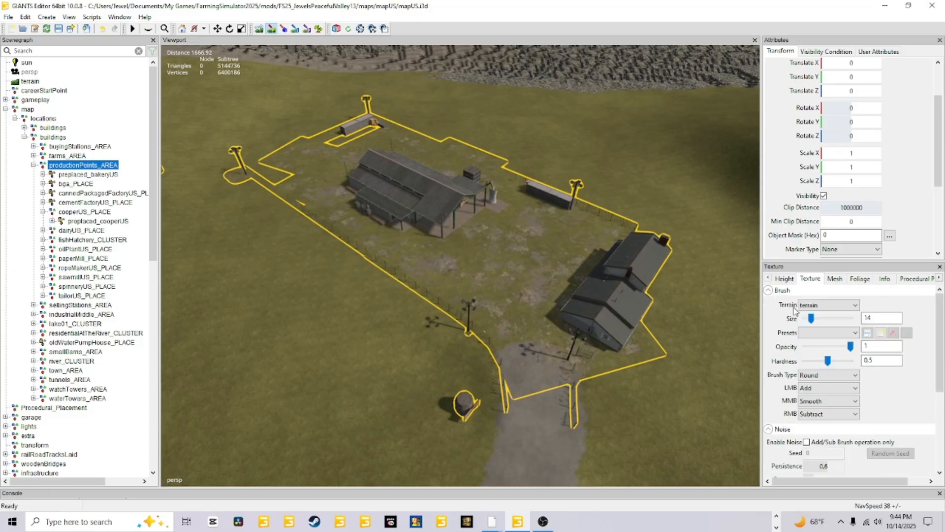
{"action": "left_click", "coordinate": [849, 378]}
{"action": "left_click", "coordinate": [839, 393]}
{"action": "scroll", "coordinate": [515, 276], "scroll_direction": "down", "scroll_amount": 10}
- Paint the concrete texture across the fenced cooper yard, from the house past the open-sided shed to its far end
{"action": "mouse_move", "coordinate": [524, 291]}
{"action": "left_mouse_down"}
{"action": "mouse_move", "coordinate": [459, 253]}
{"action": "mouse_move", "coordinate": [530, 273]}
{"action": "left_mouse_up"}
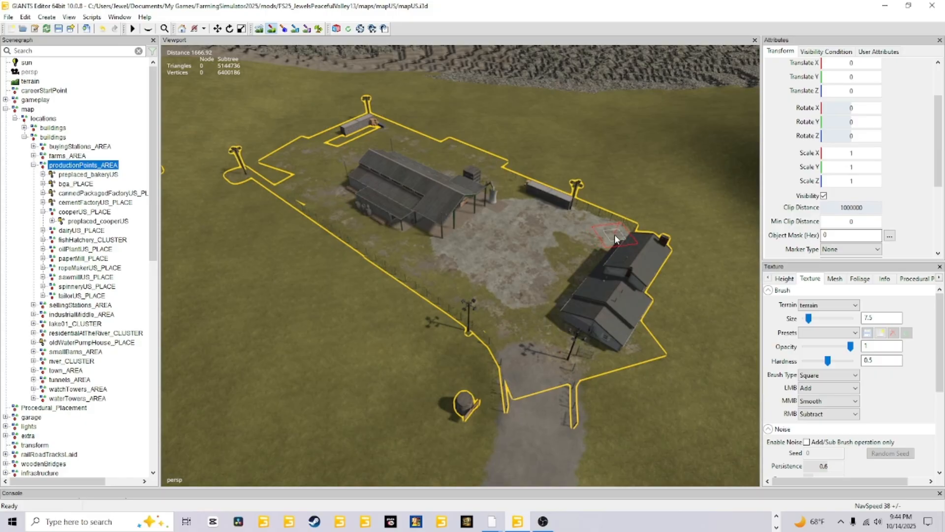
{"action": "mouse_move", "coordinate": [615, 236]}
{"action": "left_mouse_down"}
{"action": "mouse_move", "coordinate": [609, 247]}
{"action": "mouse_move", "coordinate": [551, 226]}
{"action": "mouse_move", "coordinate": [595, 255]}
{"action": "left_mouse_up"}
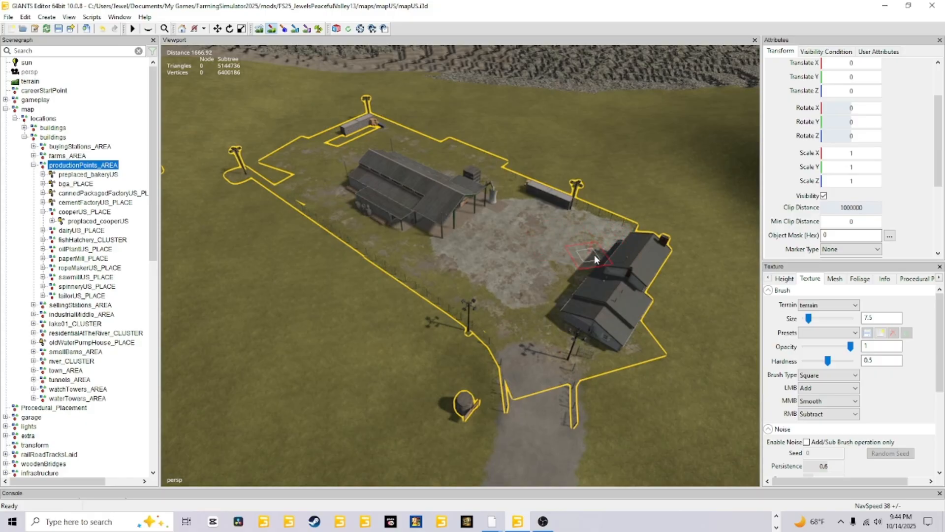
{"action": "mouse_move", "coordinate": [547, 289]}
{"action": "left_mouse_down"}
{"action": "mouse_move", "coordinate": [546, 304]}
{"action": "mouse_move", "coordinate": [572, 323]}
{"action": "mouse_move", "coordinate": [549, 336]}
{"action": "left_mouse_up"}
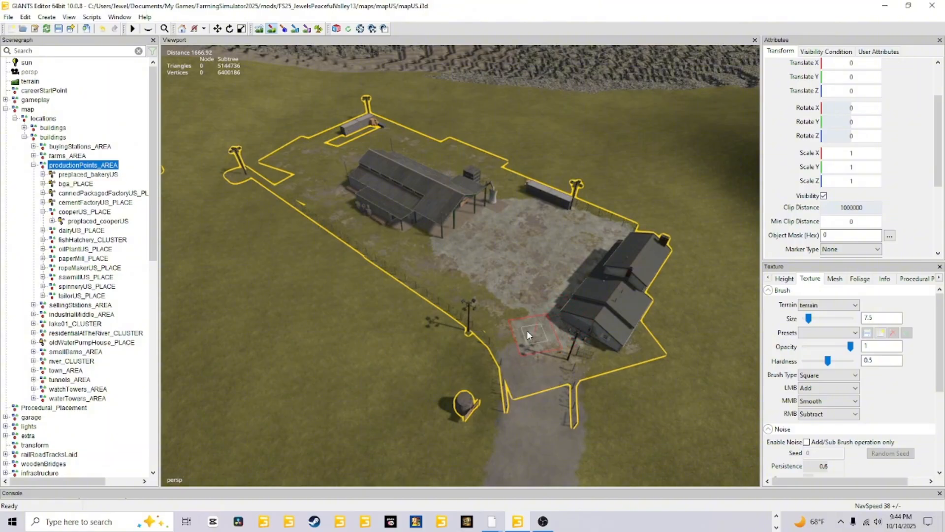
{"action": "left_click_drag", "start_coordinate": [481, 296], "coordinate": [449, 270]}
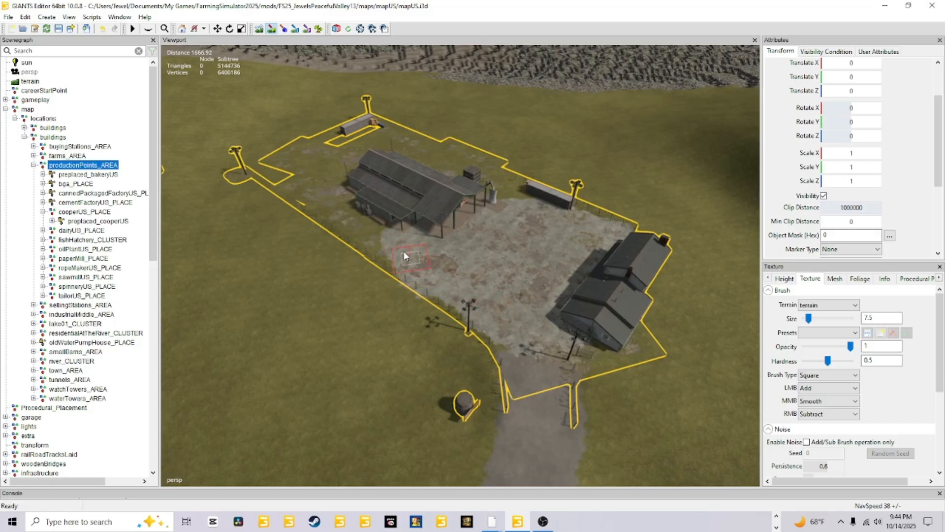
{"action": "left_click_drag", "start_coordinate": [344, 203], "coordinate": [387, 246]}
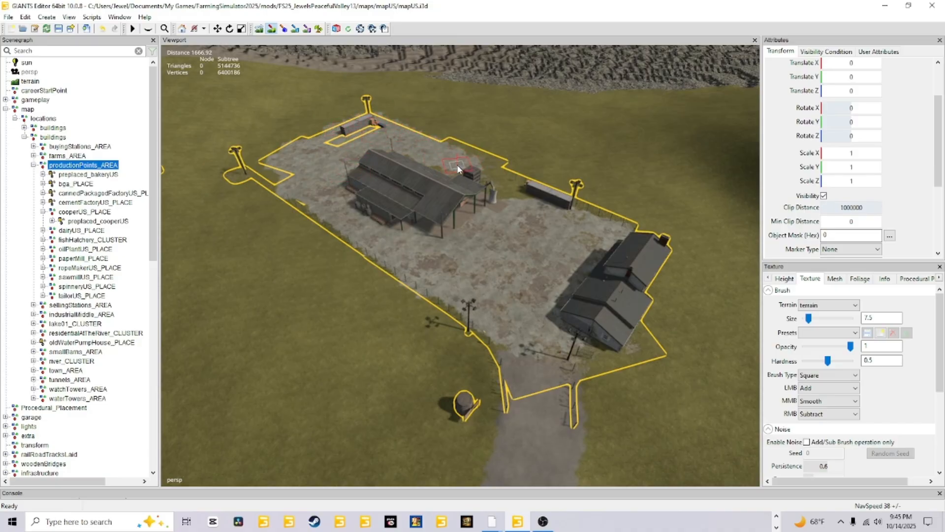
- Extend the concrete around and behind the house with a size 14.5 brush, then leave texture painting and save the map
{"action": "scroll", "coordinate": [372, 169], "scroll_direction": "up", "scroll_amount": 5, "text": "ctrl"}
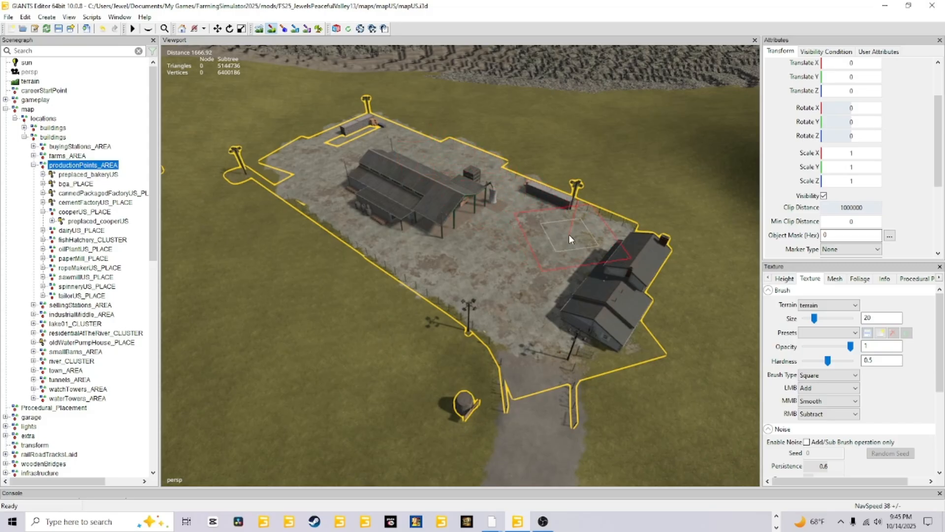
{"action": "scroll", "coordinate": [592, 315], "scroll_direction": "down", "scroll_amount": 3}
{"action": "scroll", "coordinate": [591, 316], "scroll_direction": "down", "scroll_amount": 3}
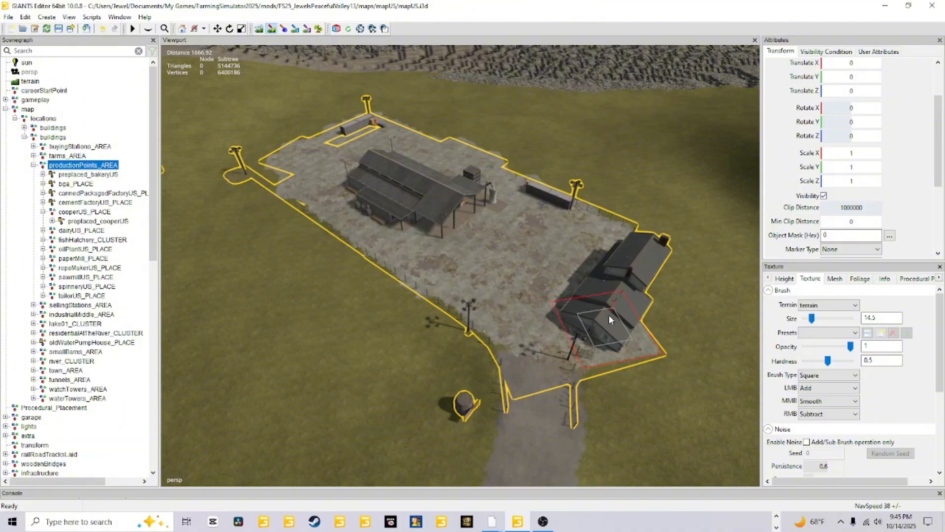
{"action": "mouse_move", "coordinate": [609, 314]}
{"action": "left_mouse_down"}
{"action": "mouse_move", "coordinate": [650, 258]}
{"action": "mouse_move", "coordinate": [639, 252]}
{"action": "mouse_move", "coordinate": [660, 260]}
{"action": "mouse_move", "coordinate": [663, 282]}
{"action": "mouse_move", "coordinate": [615, 334]}
{"action": "left_mouse_up"}
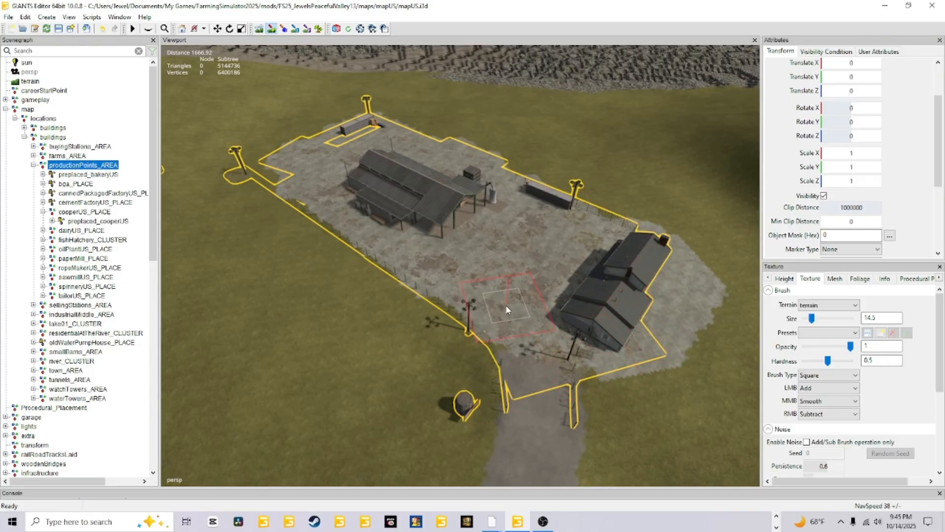
{"action": "mouse_move", "coordinate": [506, 305]}
{"action": "left_mouse_down"}
{"action": "mouse_move", "coordinate": [503, 315]}
{"action": "mouse_move", "coordinate": [499, 306]}
{"action": "mouse_move", "coordinate": [444, 320]}
{"action": "left_mouse_up"}
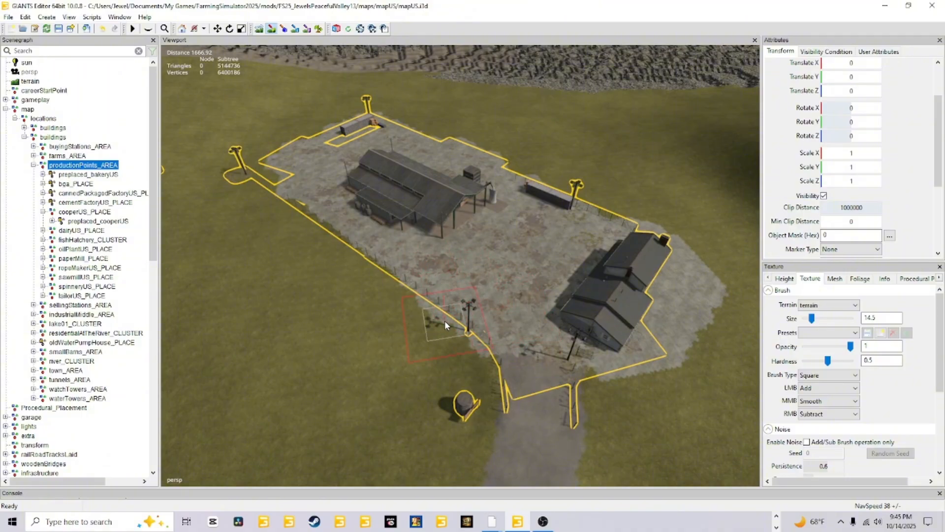
{"action": "left_click", "coordinate": [272, 29]}
{"action": "left_click", "coordinate": [58, 28]}
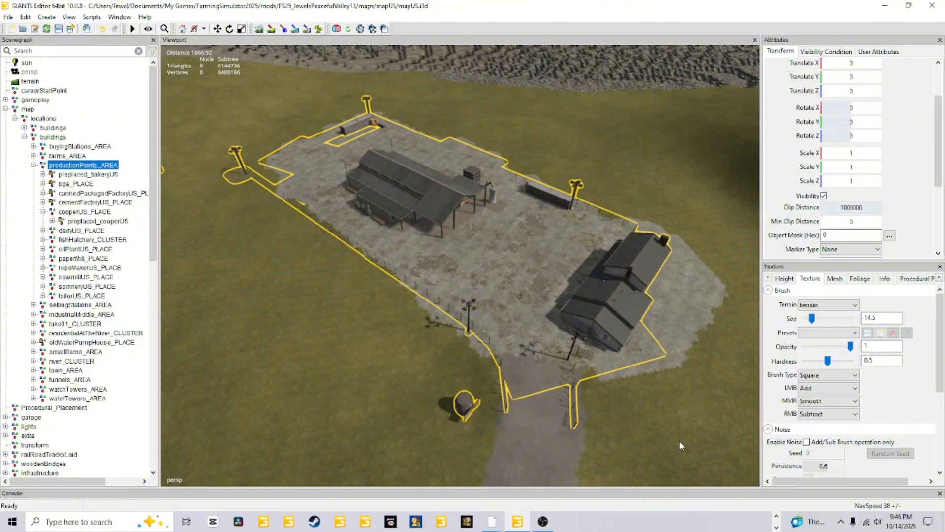
- Select the cooperUS_PLACE group in the scenegraph to check its name and transform attributes
{"action": "left_click", "coordinate": [776, 517]}
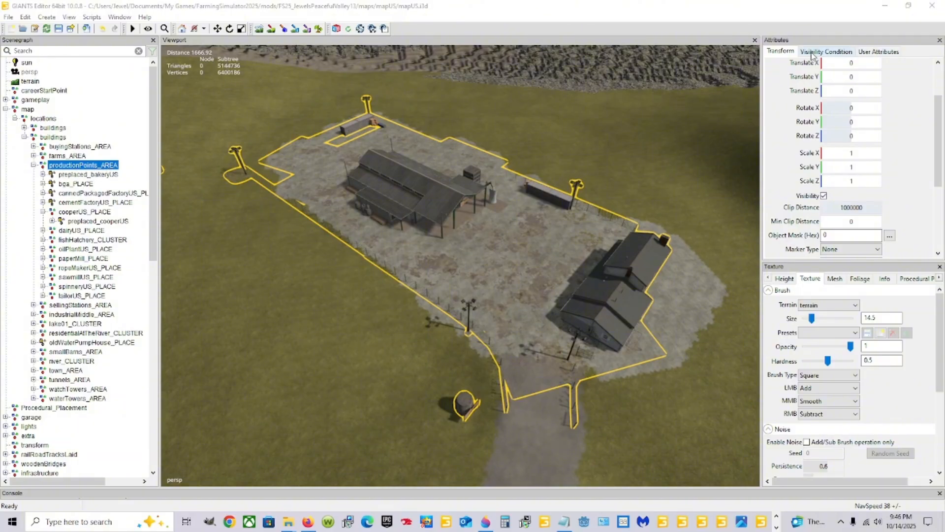
{"action": "scroll", "coordinate": [812, 103], "scroll_direction": "up", "scroll_amount": 3}
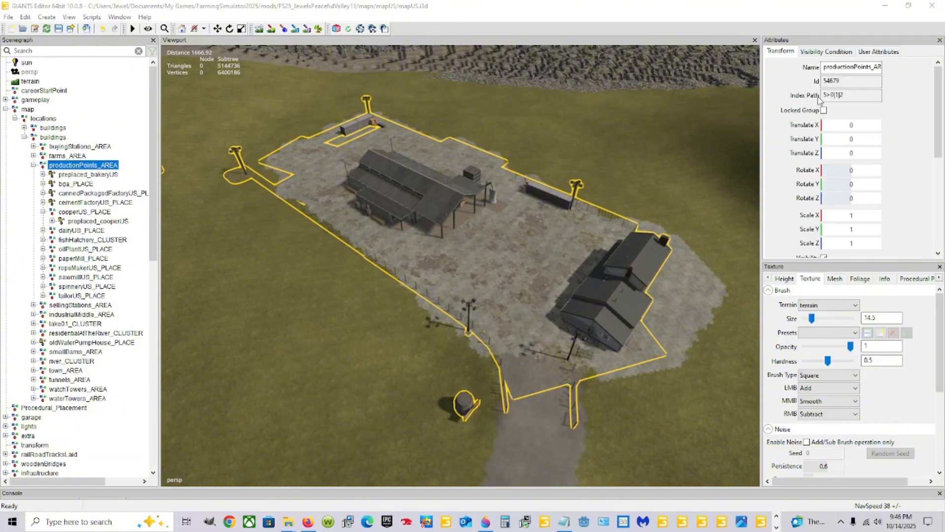
{"action": "left_click", "coordinate": [82, 212]}
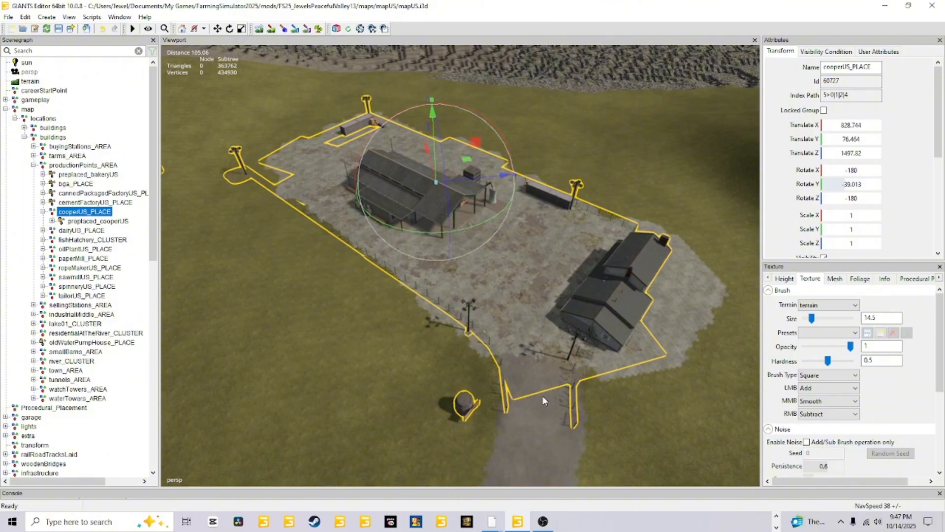
- Switch to the base game's mapUS folder in File Explorer and open config\placeables.xml in Notepad++
{"action": "left_click", "coordinate": [777, 516]}
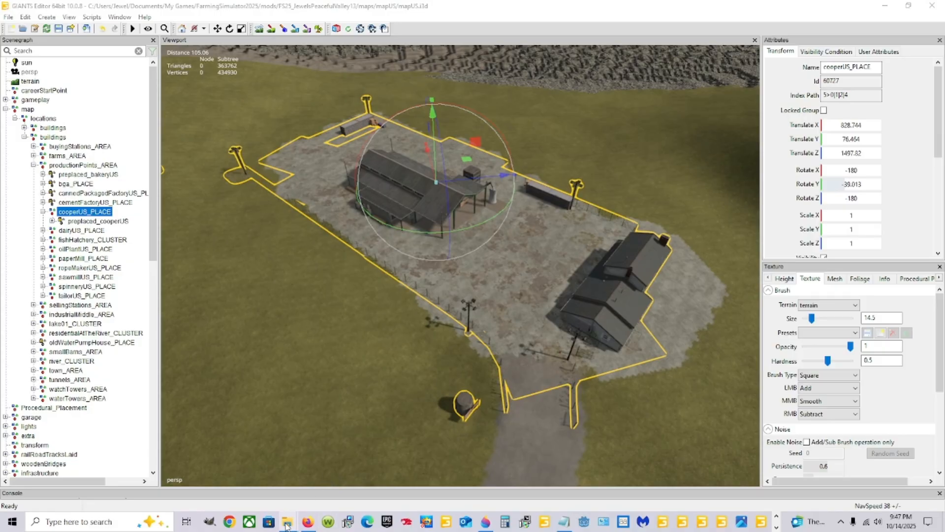
{"action": "mouse_move", "coordinate": [287, 525]}
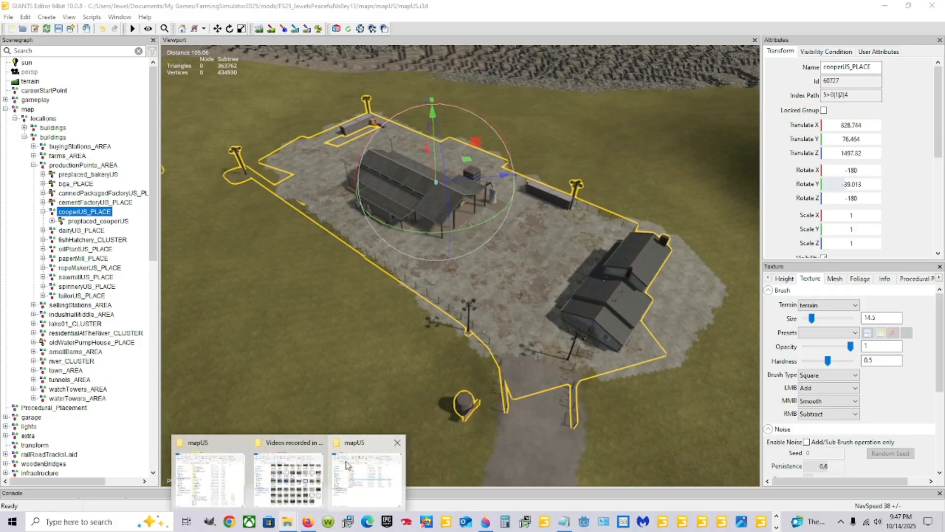
{"action": "left_click", "coordinate": [367, 475]}
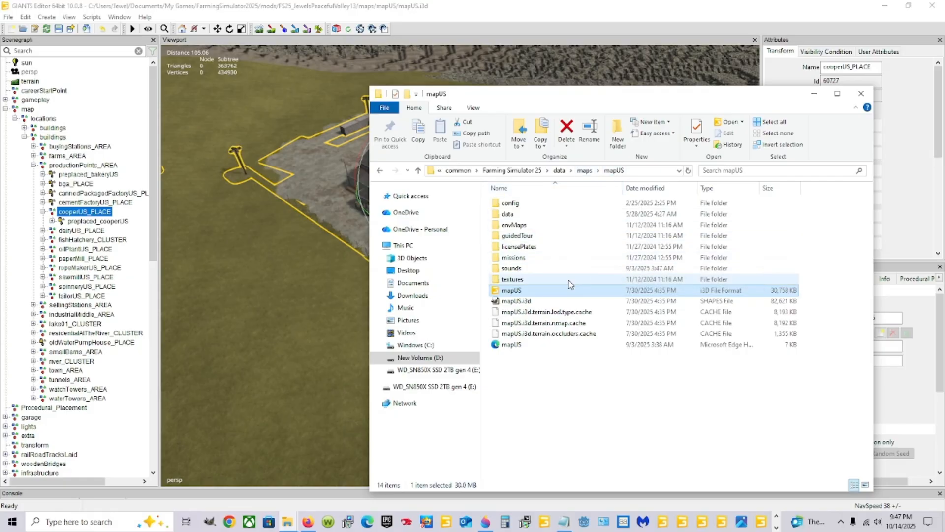
{"action": "double_click", "coordinate": [542, 204]}
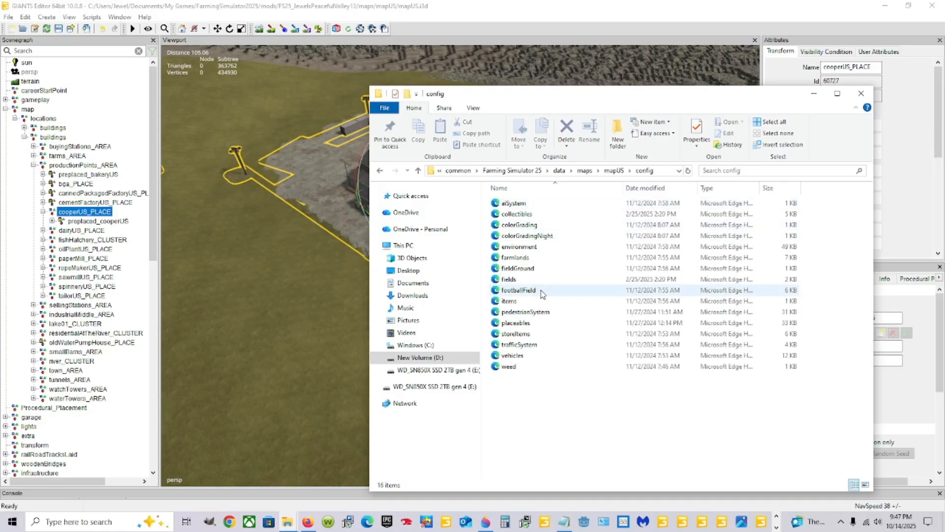
{"action": "left_click", "coordinate": [544, 324]}
{"action": "right_click", "coordinate": [544, 328]}
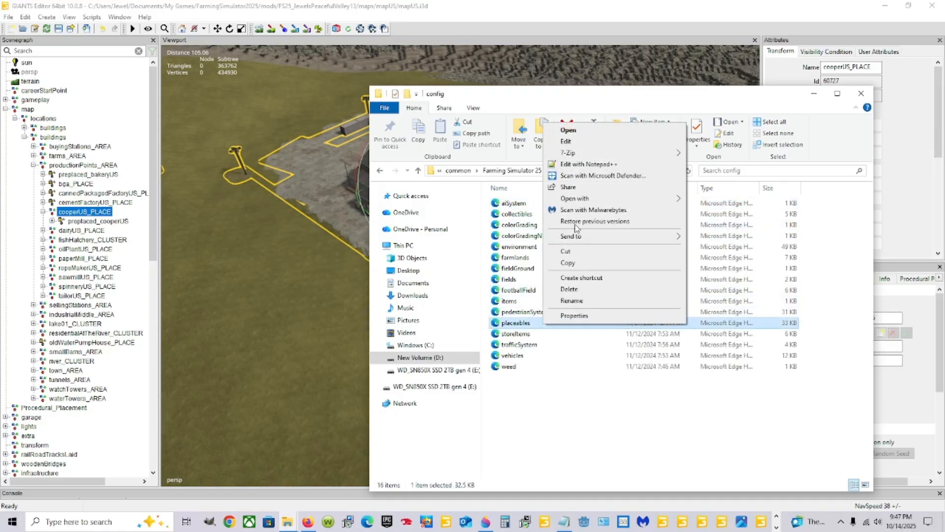
{"action": "left_click", "coordinate": [597, 169]}
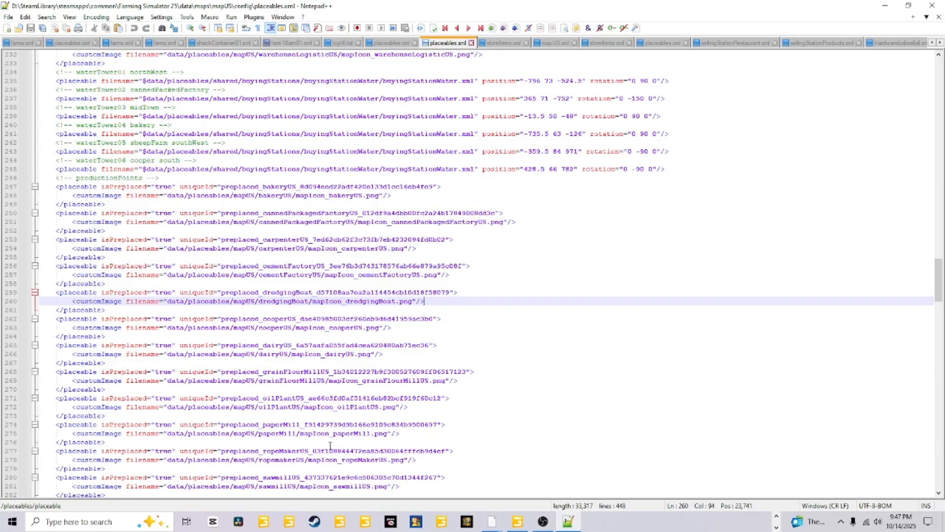
- Locate the preplaced_cooperUS entry under productionPoints in placeables.xml and select its whole placeable block
{"action": "scroll", "coordinate": [330, 445], "scroll_direction": "down", "scroll_amount": 1}
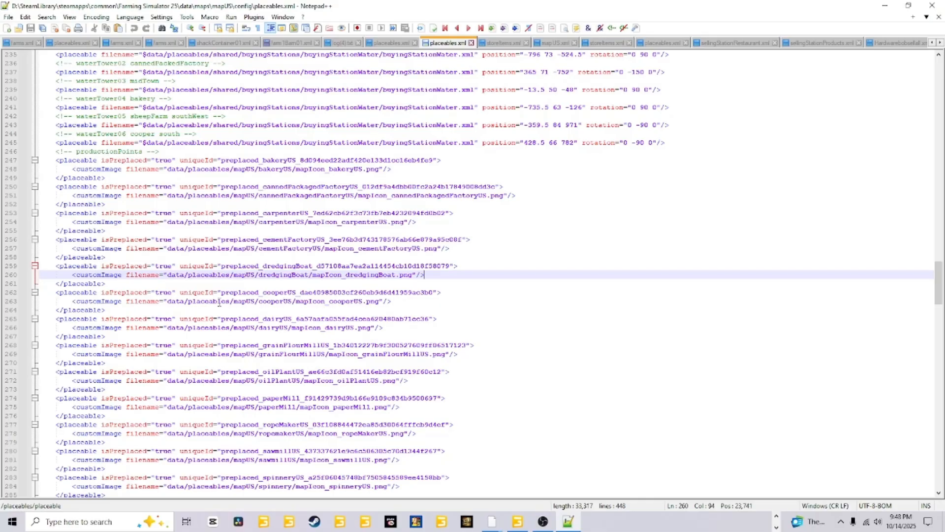
{"action": "left_click", "coordinate": [114, 310]}
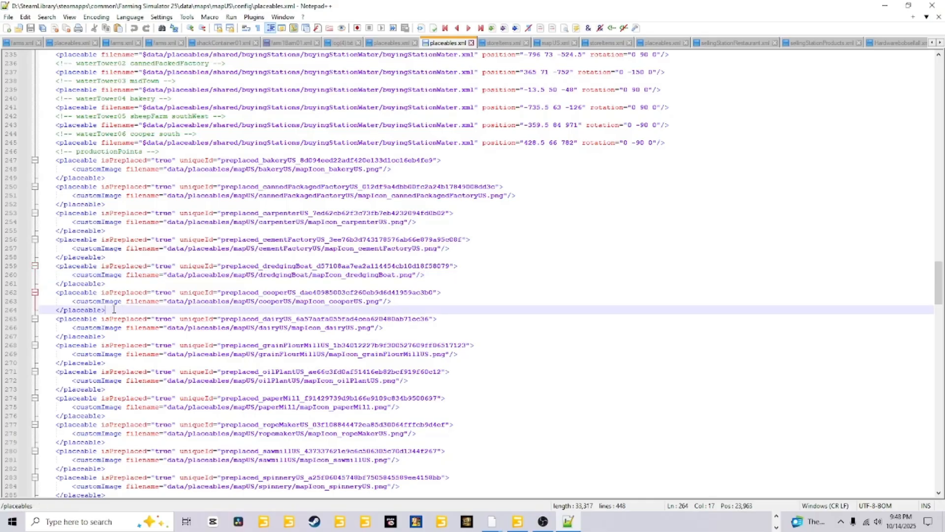
{"action": "left_click_drag", "start_coordinate": [114, 309], "coordinate": [40, 292]}
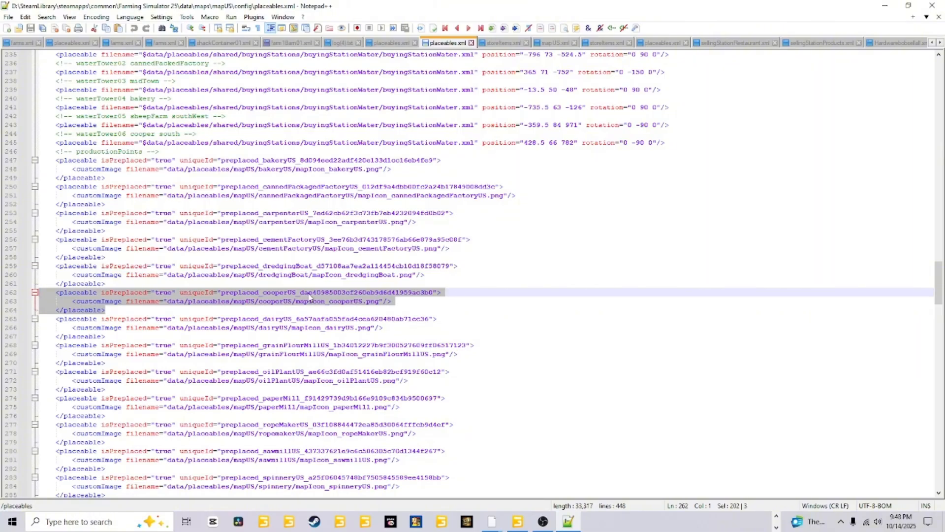
- Copy the selected preplaced_cooperUS placeable block from the base game's placeables.xml
{"action": "right_click", "coordinate": [195, 301]}
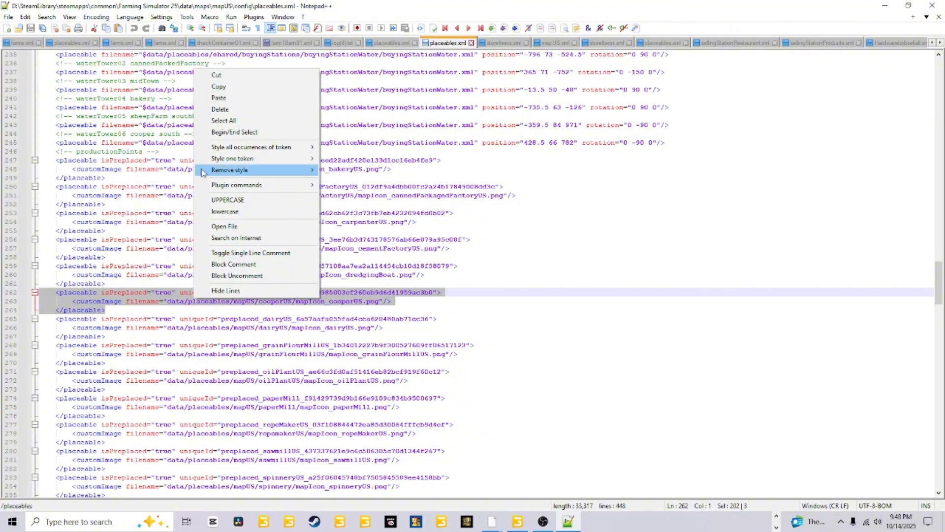
{"action": "left_click", "coordinate": [240, 87]}
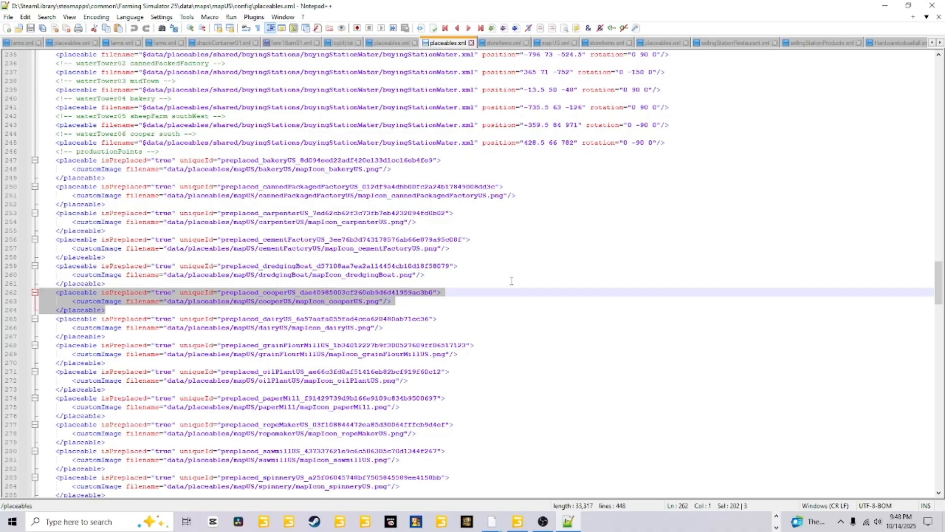
{"action": "left_click", "coordinate": [426, 305]}
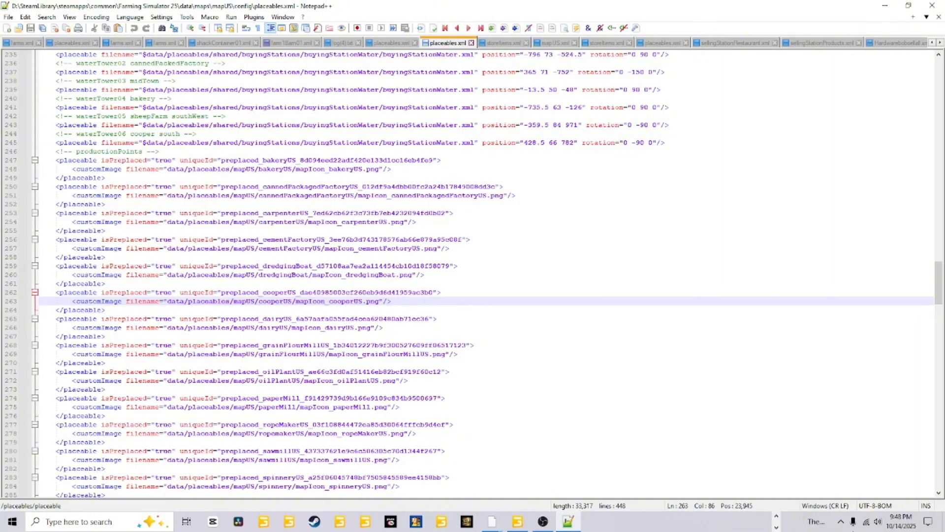
- Switch to the modded map's mapUS folder in File Explorer and open config\placeables.xml in Notepad++
{"action": "left_click", "coordinate": [776, 515]}
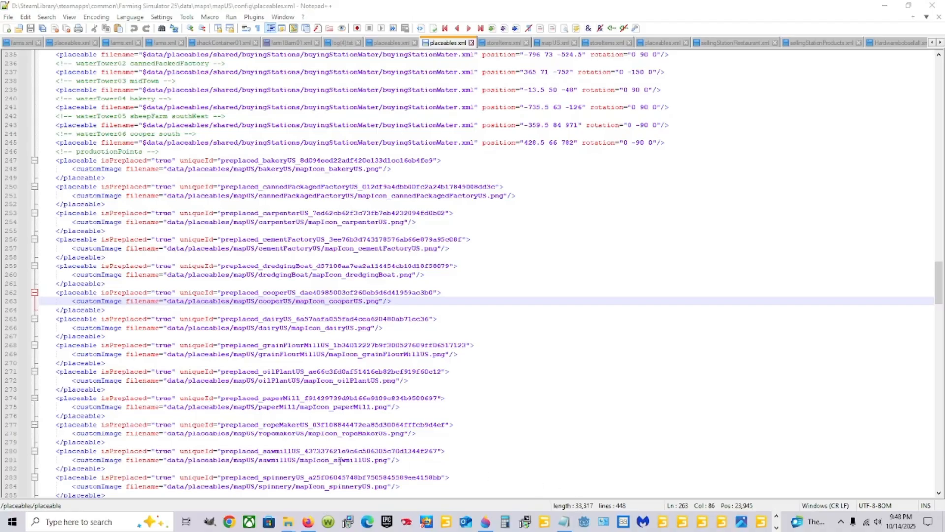
{"action": "mouse_move", "coordinate": [288, 521]}
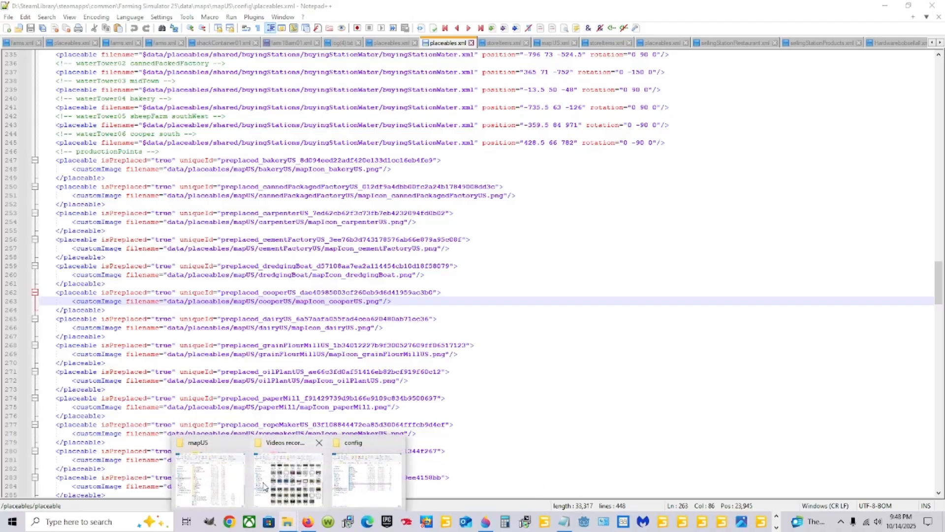
{"action": "left_click", "coordinate": [209, 475]}
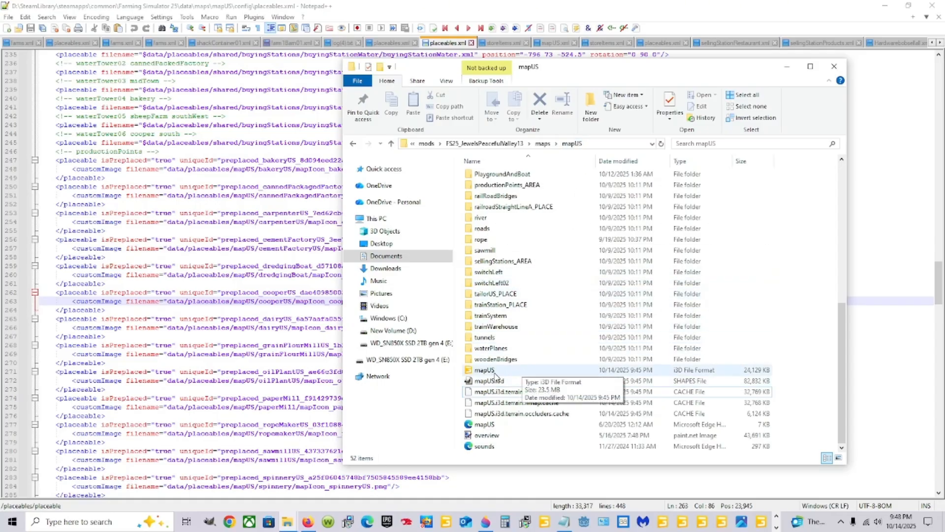
{"action": "scroll", "coordinate": [555, 392], "scroll_direction": "up", "scroll_amount": 9}
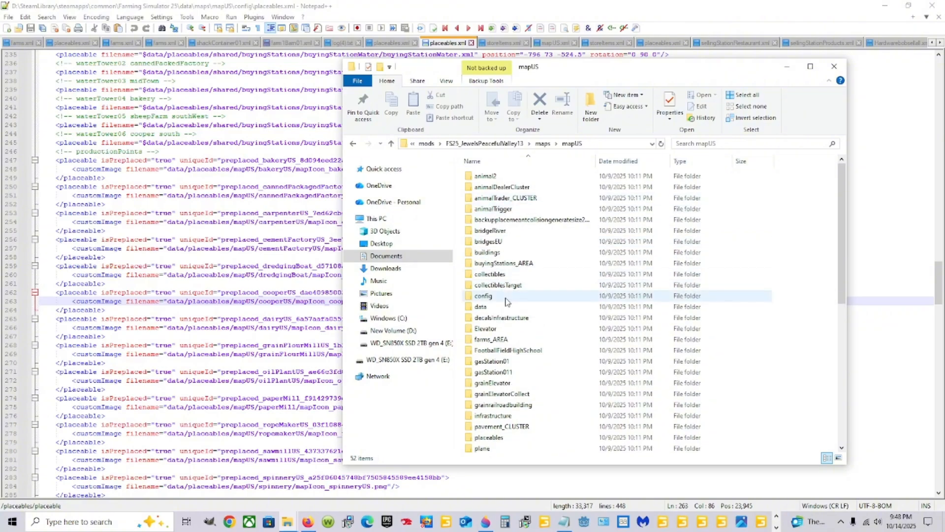
{"action": "double_click", "coordinate": [505, 296]}
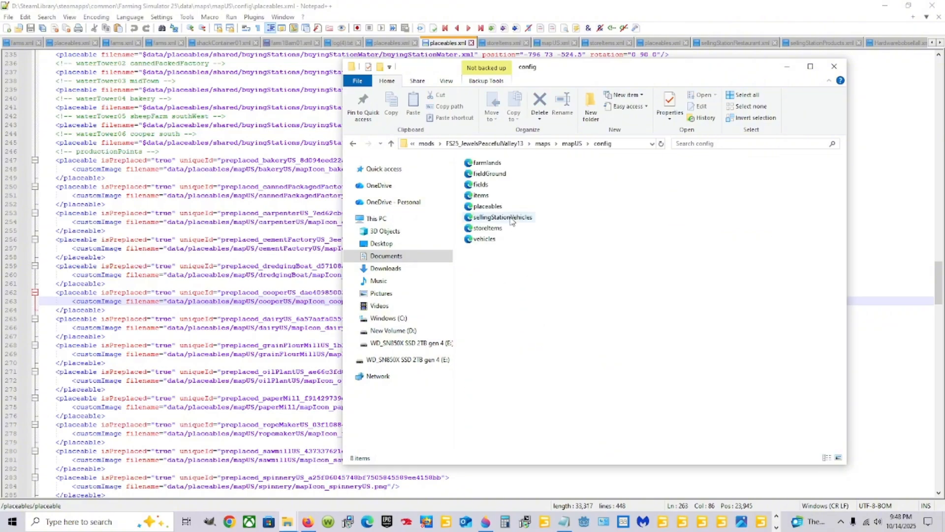
{"action": "left_click", "coordinate": [487, 206]}
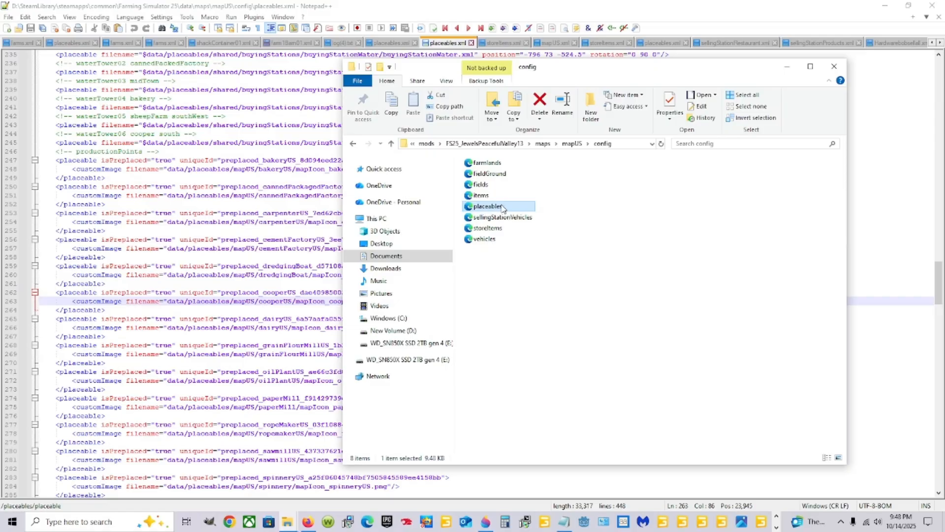
{"action": "right_click", "coordinate": [515, 206]}
{"action": "left_click", "coordinate": [559, 246]}
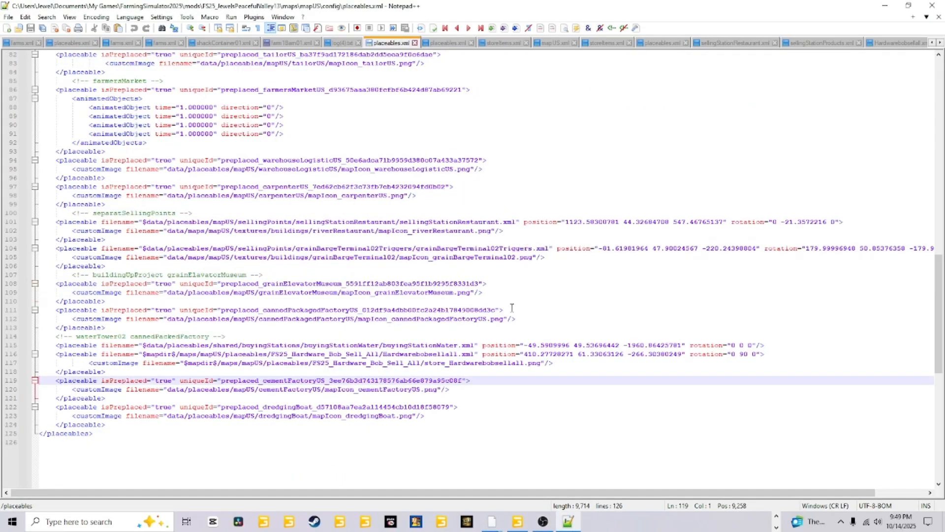
- Paste the cooperUS block on a new line after the dredgingBoat entry, before the closing placeables tag, and save the file
{"action": "left_click", "coordinate": [121, 425]}
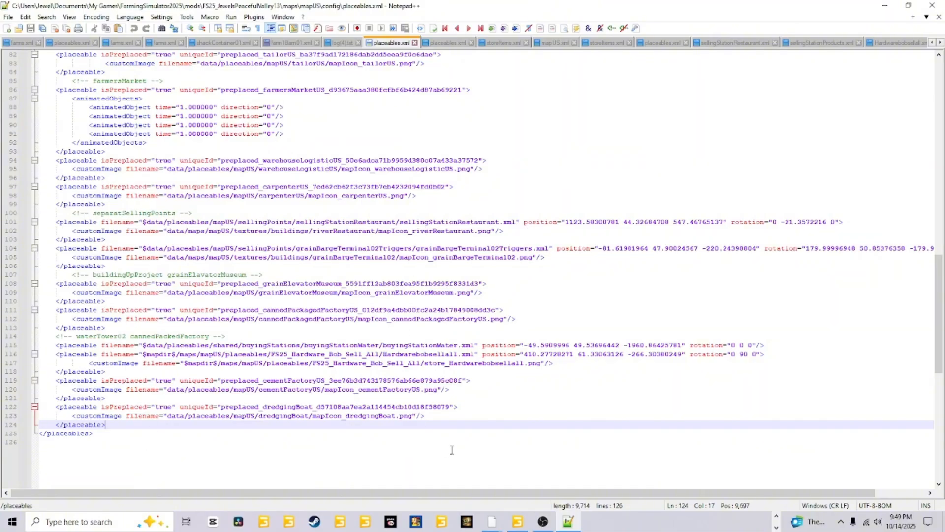
{"action": "key", "text": "Return"}
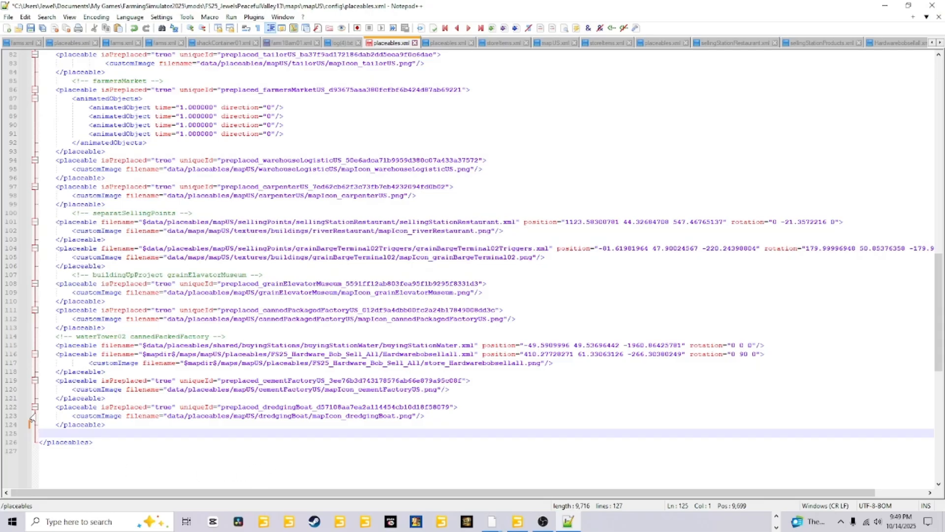
{"action": "right_click", "coordinate": [42, 433]}
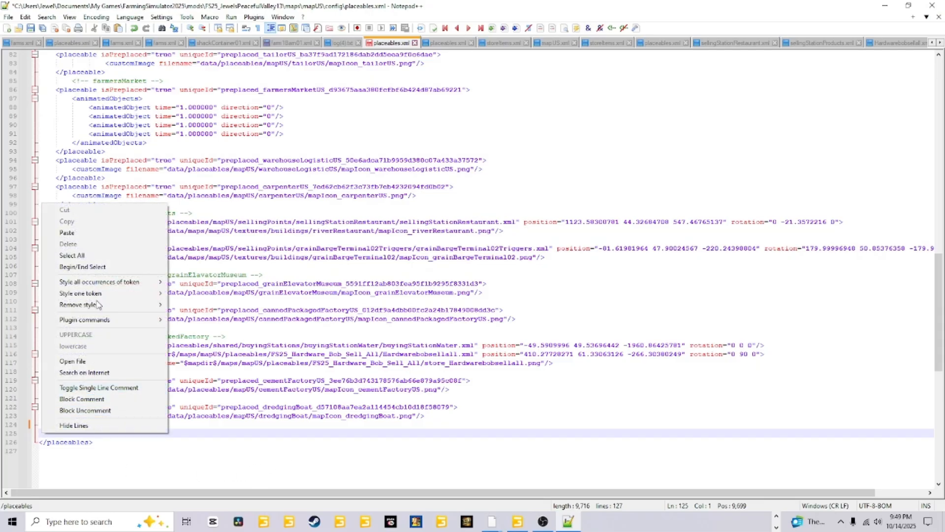
{"action": "left_click", "coordinate": [99, 235]}
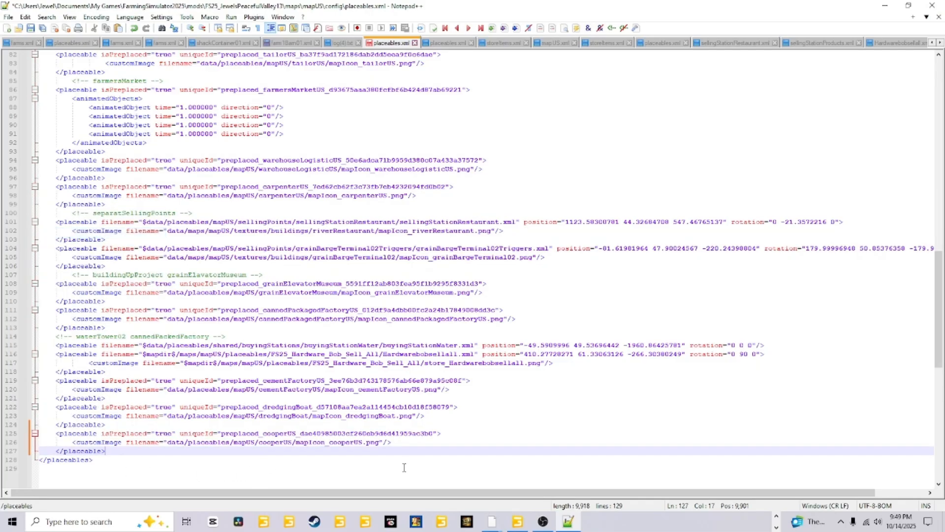
{"action": "key", "text": "ctrl+s"}
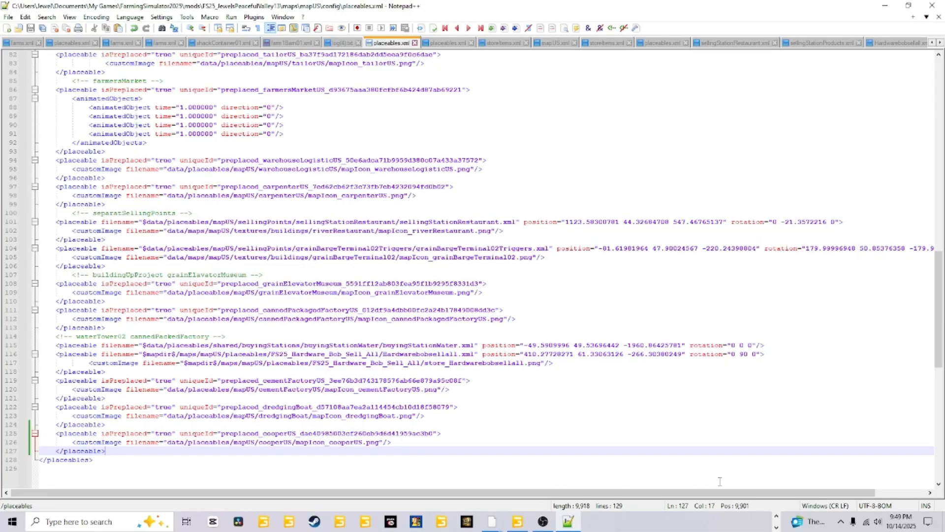
- Switch to the base game's config folder in File Explorer and open storeItems.xml in Notepad++
{"action": "left_click", "coordinate": [777, 518]}
{"action": "mouse_move", "coordinate": [292, 527]}
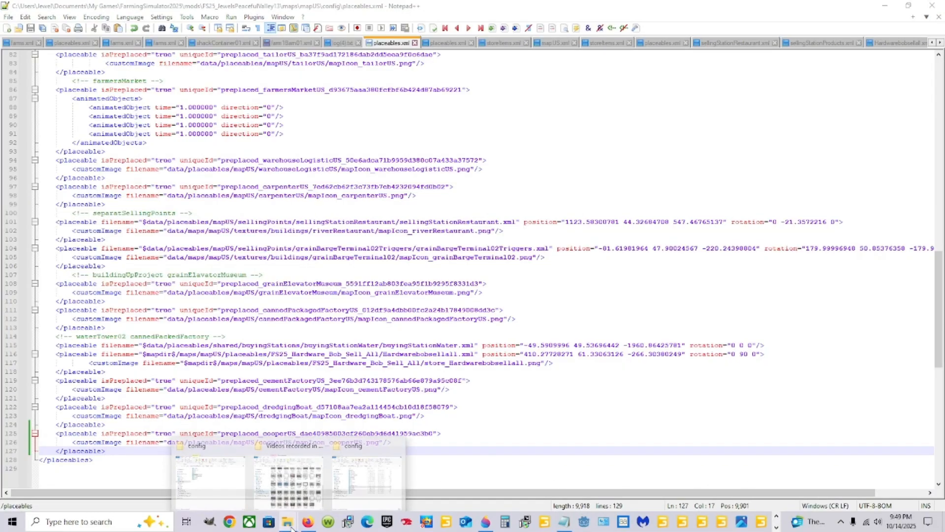
{"action": "left_click", "coordinate": [354, 485]}
{"action": "left_click", "coordinate": [523, 337]}
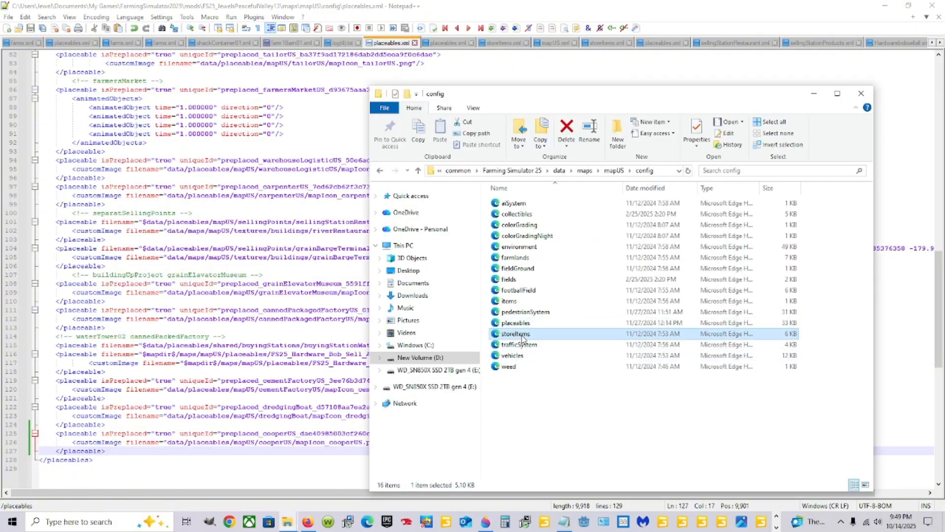
{"action": "right_click", "coordinate": [522, 337]}
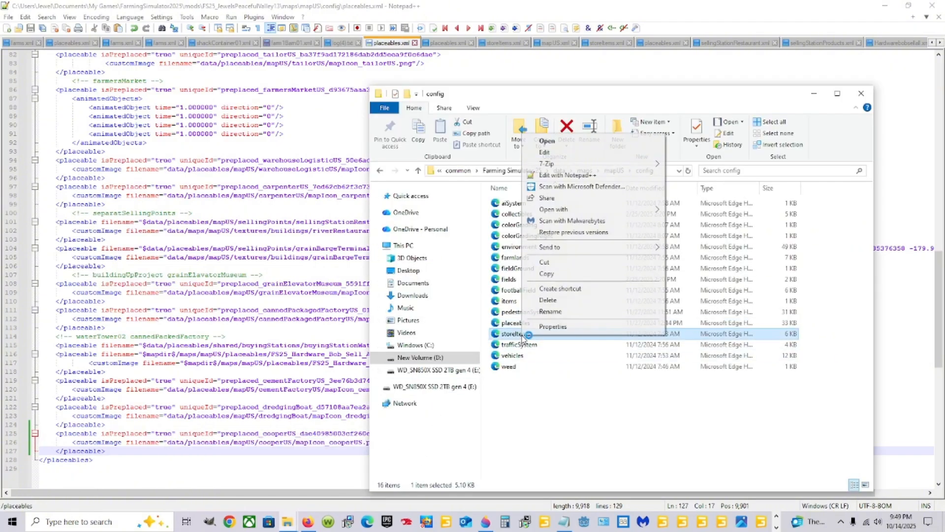
{"action": "left_click", "coordinate": [574, 174]}
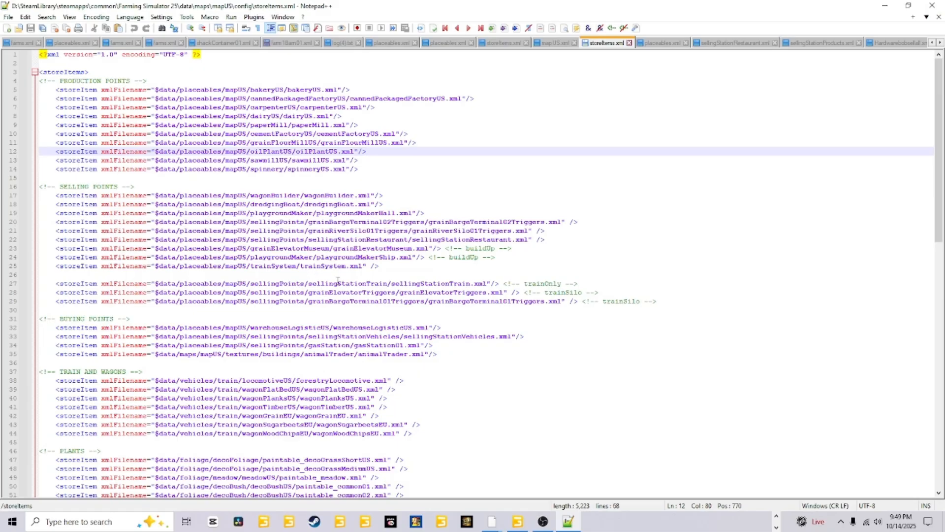
- Examine the storeItem entries from production points down to decoration, highlighting the spinneryUS and oilPlantUS lines
{"action": "scroll", "coordinate": [338, 280], "scroll_direction": "down", "scroll_amount": 1}
{"action": "scroll", "coordinate": [369, 292], "scroll_direction": "down", "scroll_amount": 1}
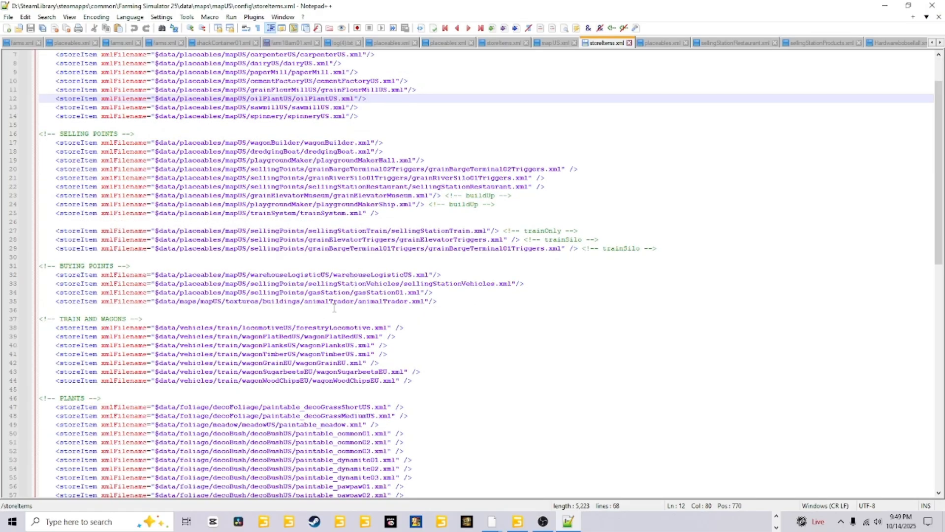
{"action": "scroll", "coordinate": [340, 312], "scroll_direction": "down", "scroll_amount": 6}
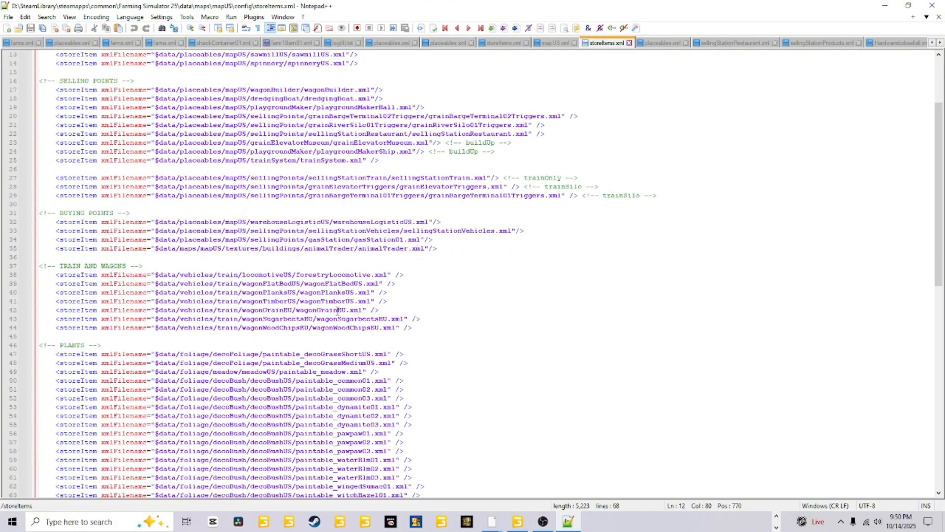
{"action": "scroll", "coordinate": [337, 310], "scroll_direction": "up", "scroll_amount": 8}
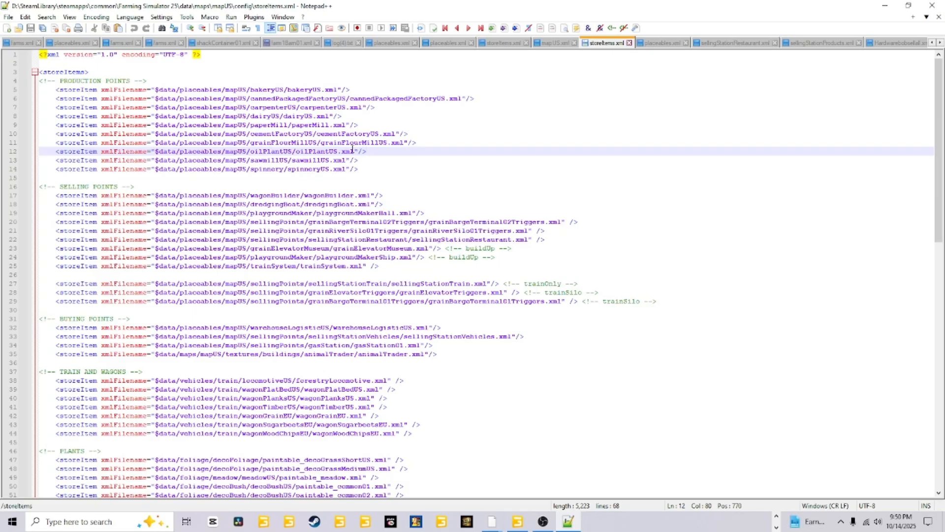
{"action": "scroll", "coordinate": [274, 241], "scroll_direction": "down", "scroll_amount": 5}
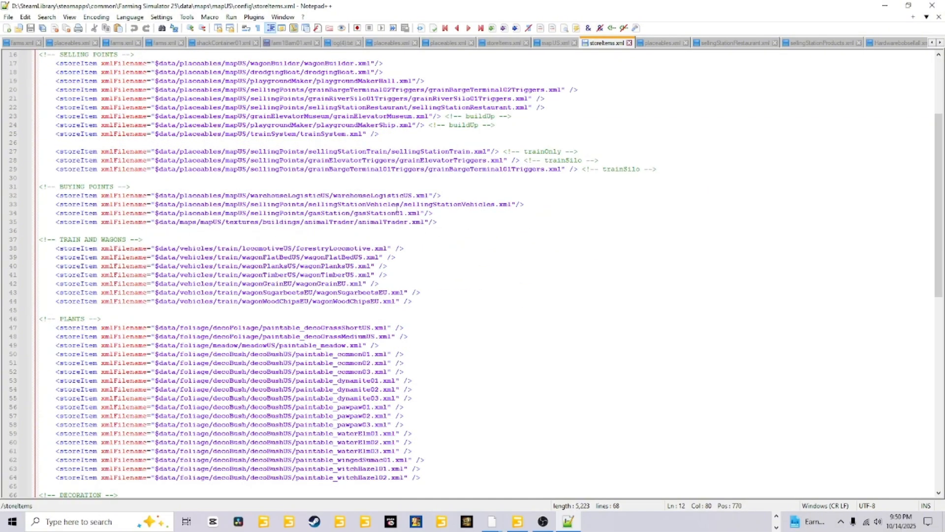
{"action": "scroll", "coordinate": [399, 289], "scroll_direction": "up", "scroll_amount": 5}
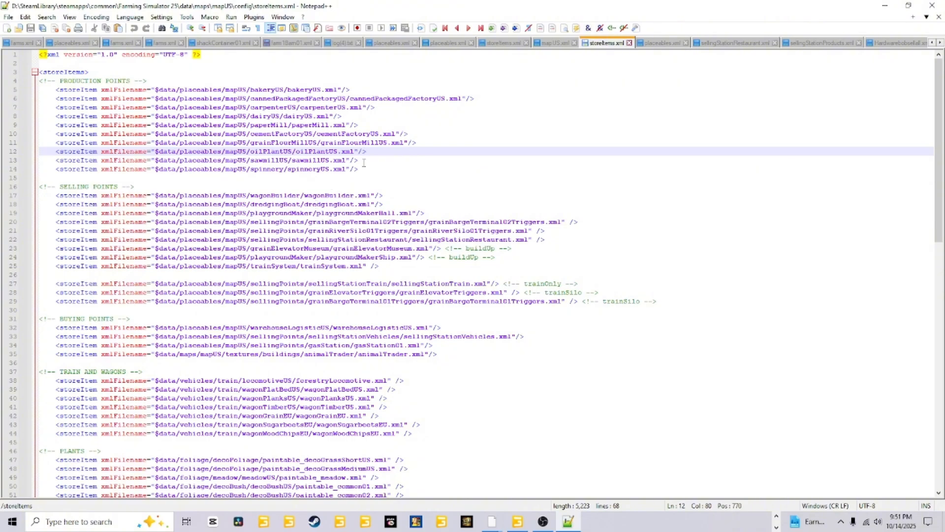
{"action": "left_click_drag", "start_coordinate": [365, 160], "coordinate": [197, 167]}
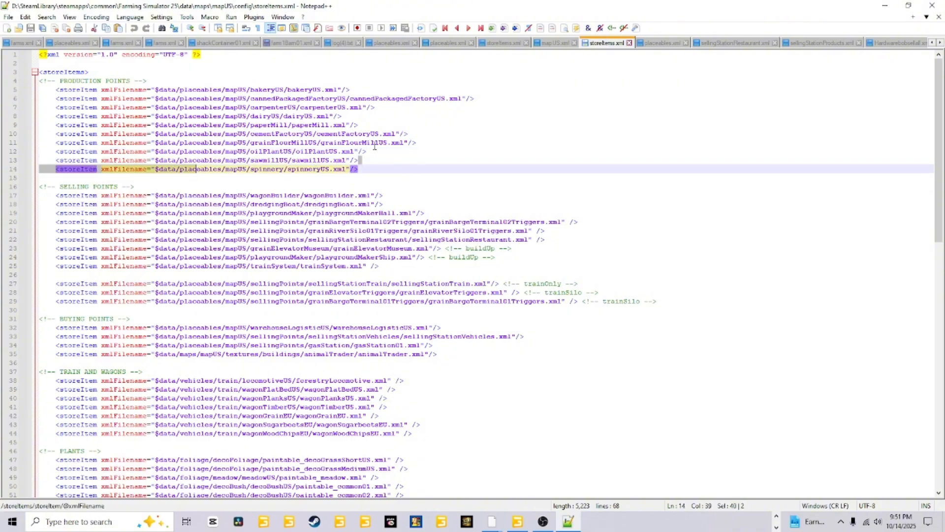
{"action": "left_click_drag", "start_coordinate": [374, 148], "coordinate": [248, 153]}
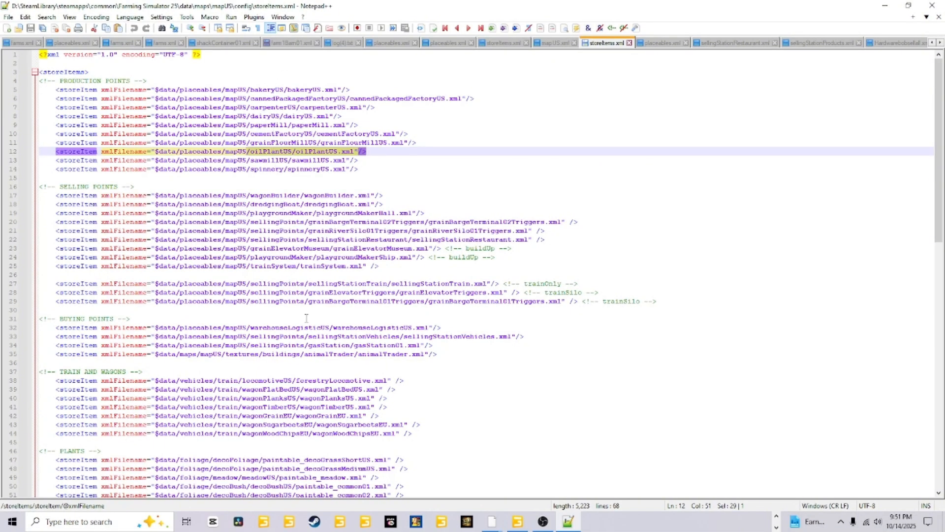
{"action": "scroll", "coordinate": [306, 318], "scroll_direction": "down", "scroll_amount": 3}
{"action": "scroll", "coordinate": [320, 352], "scroll_direction": "down", "scroll_amount": 6}
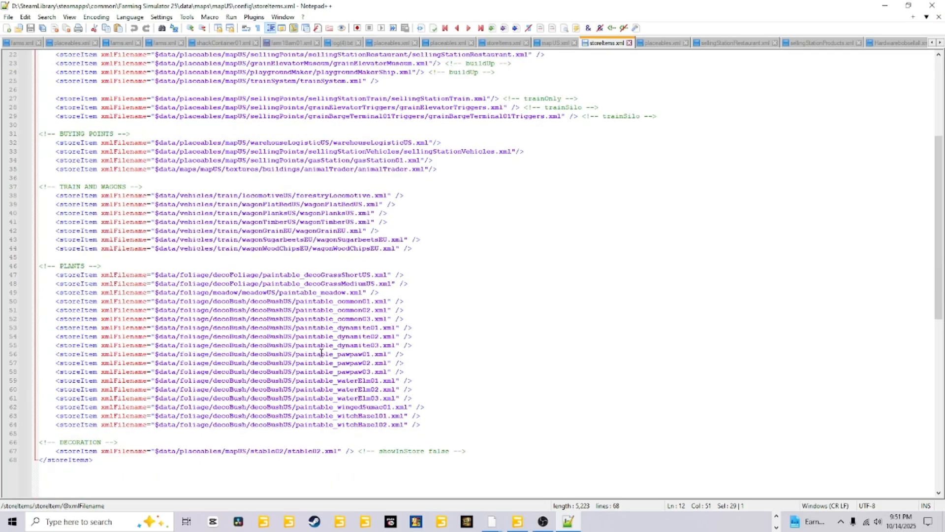
{"action": "scroll", "coordinate": [321, 352], "scroll_direction": "up", "scroll_amount": 7}
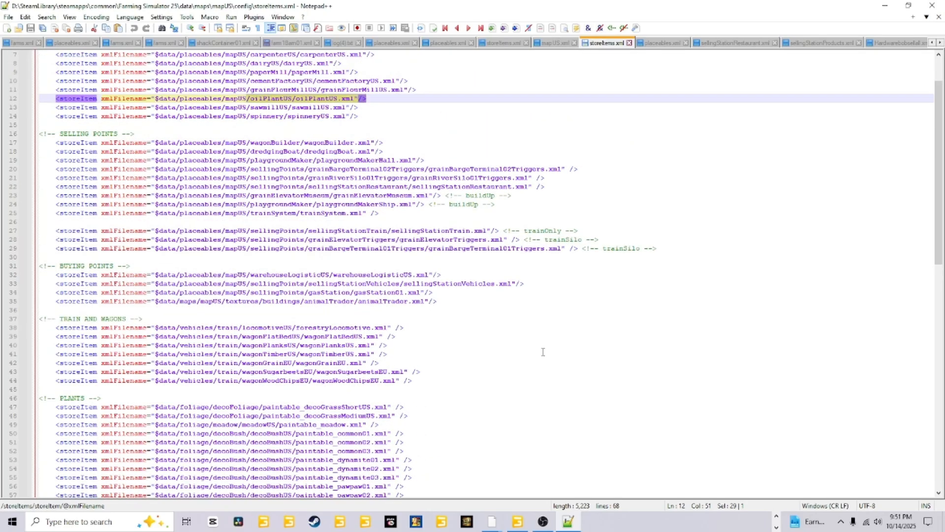
- Return to the base game's config folder, reopen placeables.xml in Notepad++ and review the entries around productionPoints
{"action": "left_click", "coordinate": [776, 519]}
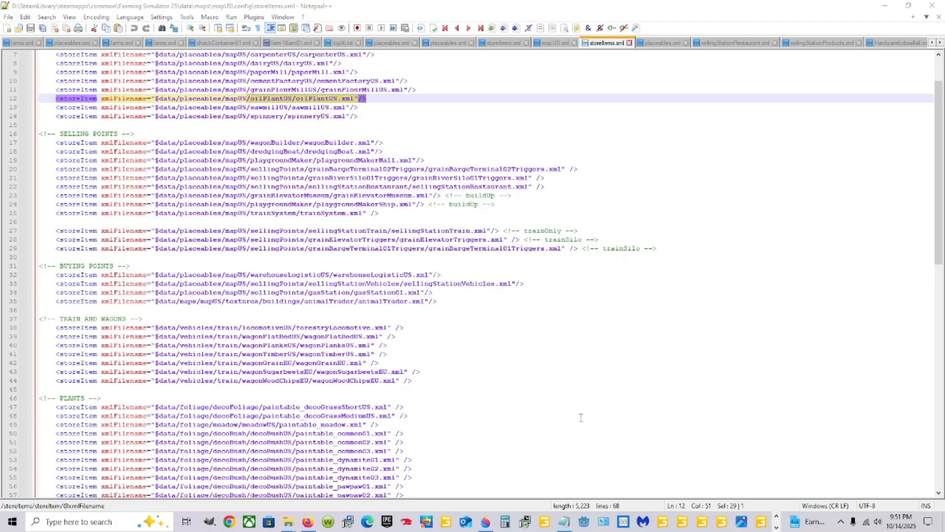
{"action": "left_click", "coordinate": [777, 517]}
{"action": "mouse_move", "coordinate": [287, 522]}
{"action": "left_click", "coordinate": [379, 471]}
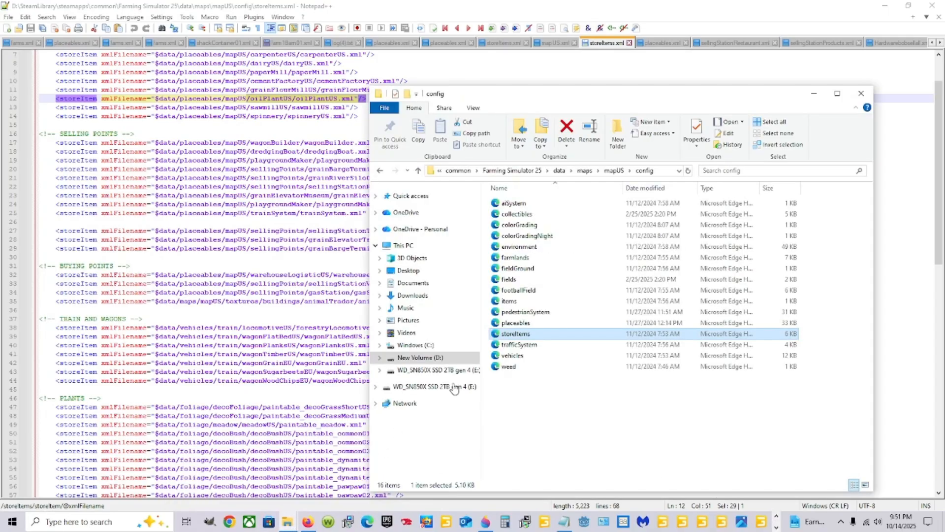
{"action": "right_click", "coordinate": [526, 324]}
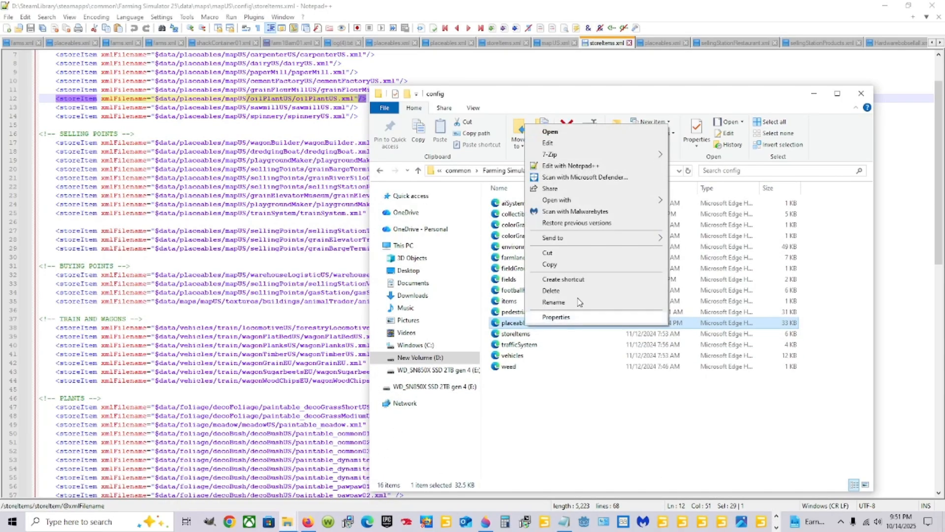
{"action": "left_click", "coordinate": [588, 167]}
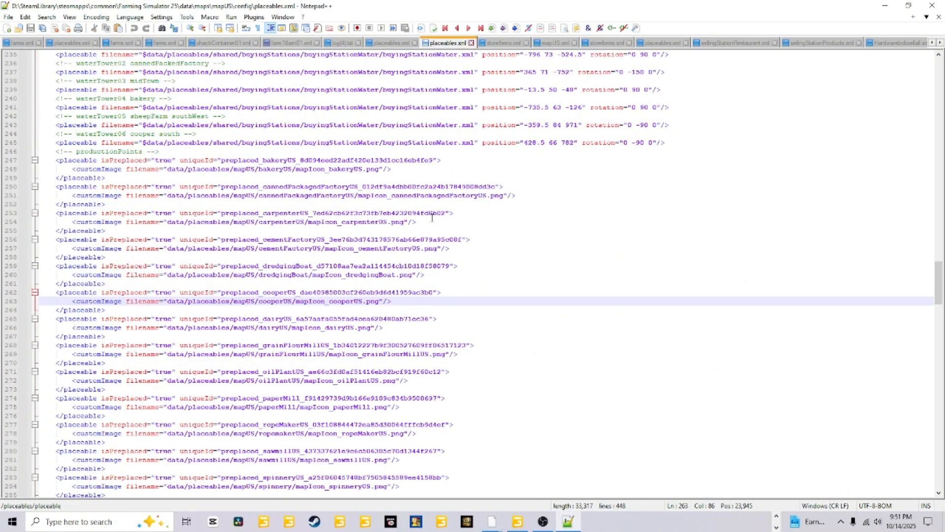
{"action": "scroll", "coordinate": [478, 264], "scroll_direction": "up", "scroll_amount": 2}
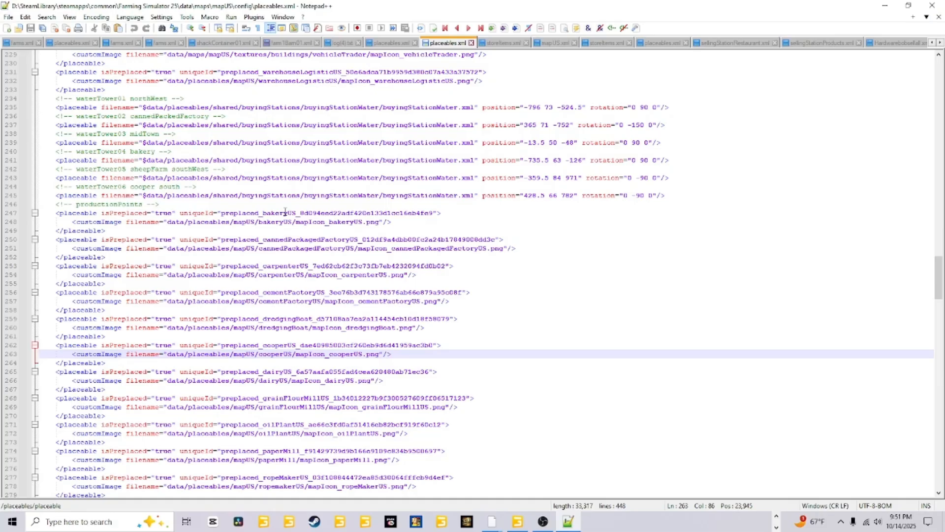
{"action": "scroll", "coordinate": [284, 214], "scroll_direction": "down", "scroll_amount": 1}
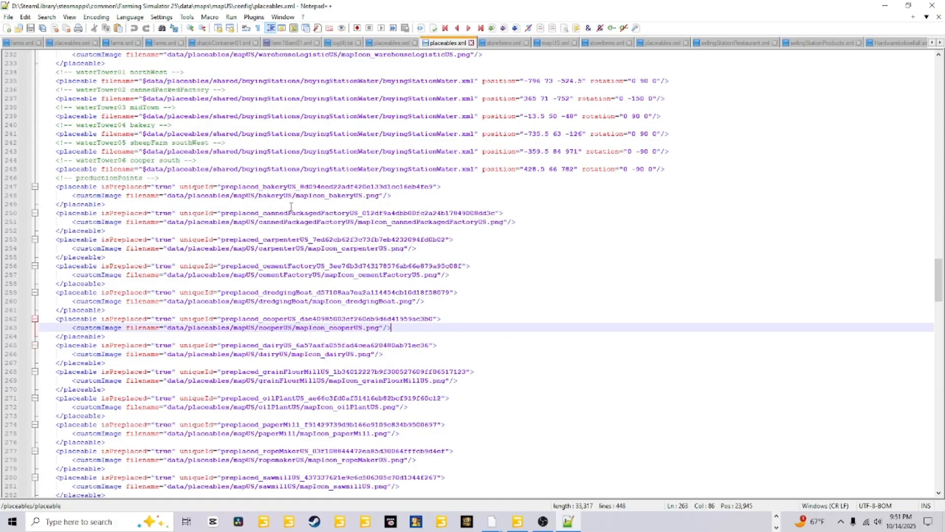
{"action": "scroll", "coordinate": [308, 280], "scroll_direction": "down", "scroll_amount": 2}
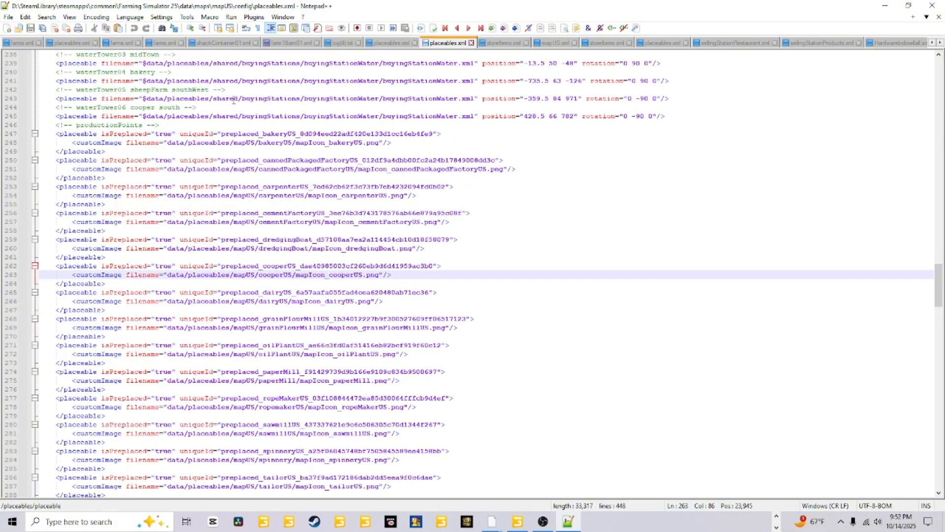
- Switch to GIANTS Editor and review the user attributes of preplaced_cooperUS, checking its uniqueId and full xmlFilename path
{"action": "scroll", "coordinate": [397, 322], "scroll_direction": "up", "scroll_amount": 14}
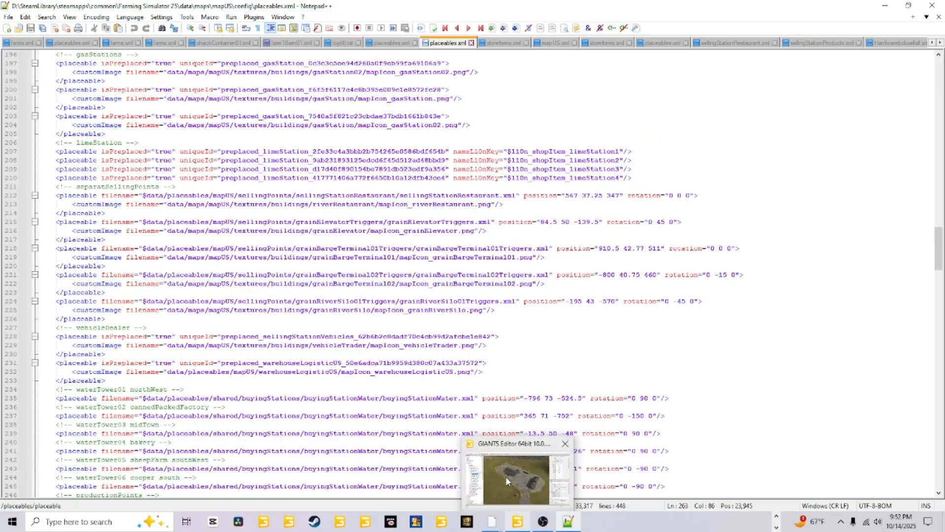
{"action": "left_click", "coordinate": [518, 522]}
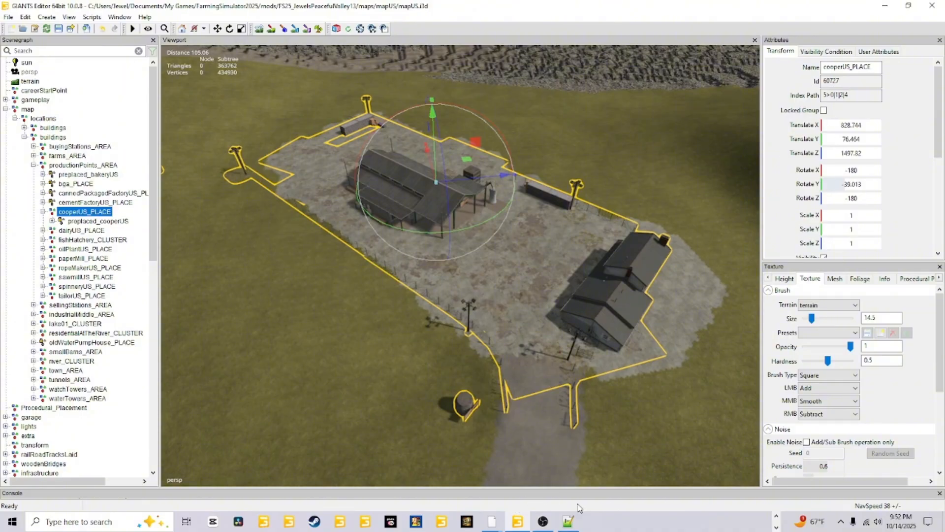
{"action": "left_click", "coordinate": [777, 518]}
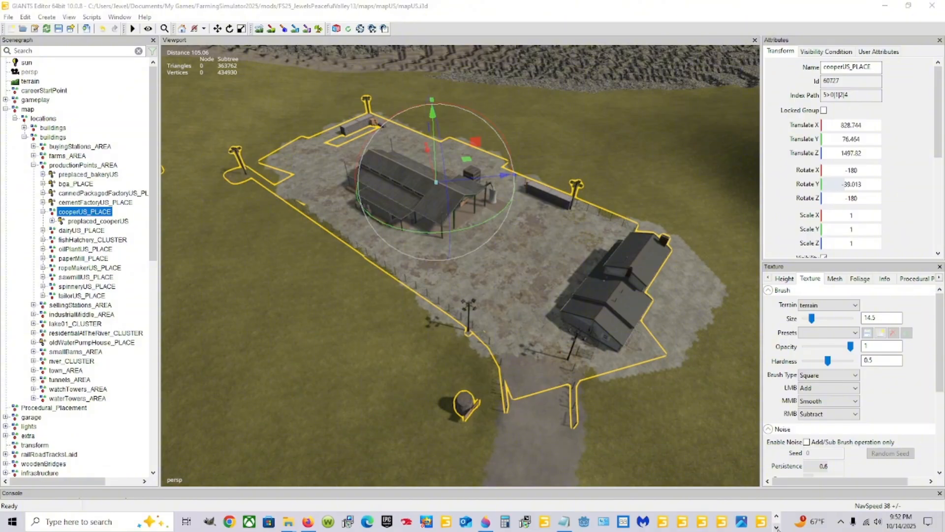
{"action": "left_click", "coordinate": [112, 222]}
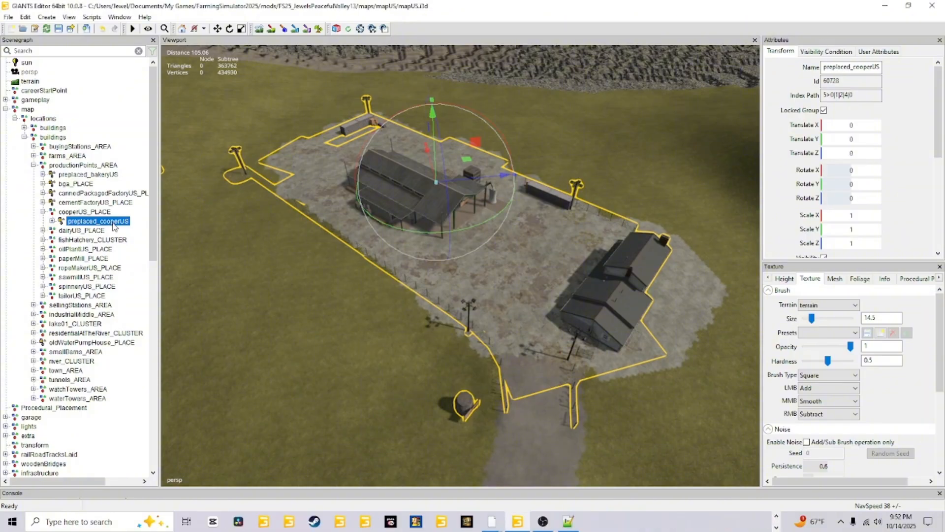
{"action": "left_click", "coordinate": [878, 51]}
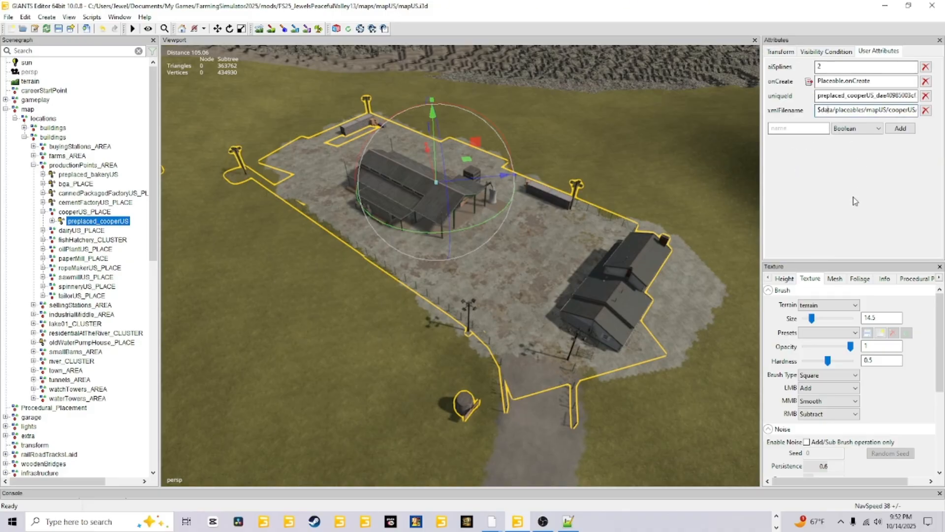
{"action": "key", "text": "End"}
{"action": "key", "text": "Home"}
- Open the base game's data/placeables/mapUS/cooperUS folder in File Explorer and locate the cooperUS XML file
{"action": "left_click", "coordinate": [776, 517]}
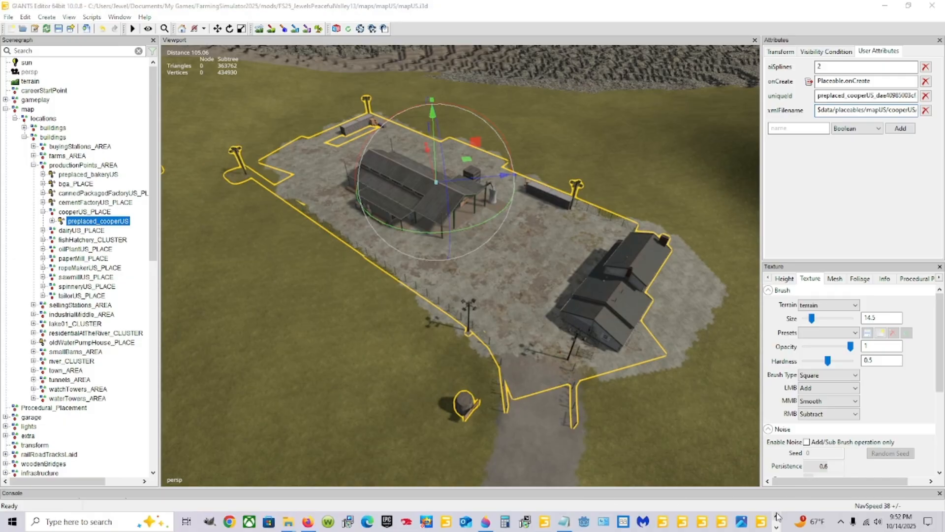
{"action": "mouse_move", "coordinate": [290, 523]}
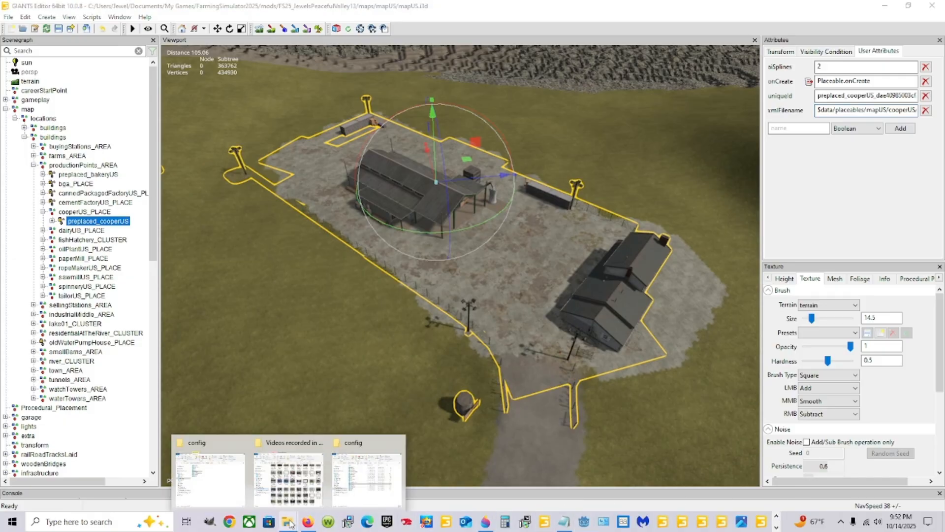
{"action": "left_click", "coordinate": [374, 460]}
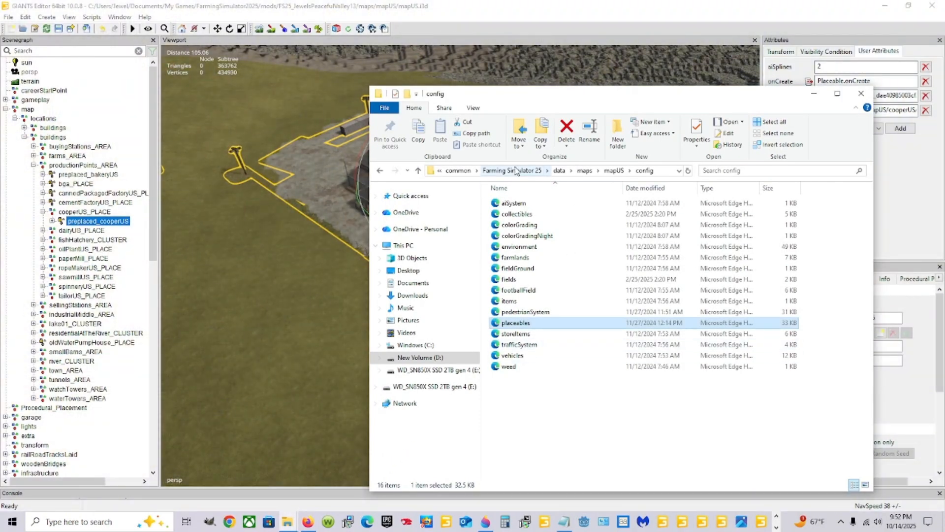
{"action": "left_click", "coordinate": [559, 171]}
{"action": "double_click", "coordinate": [565, 301]}
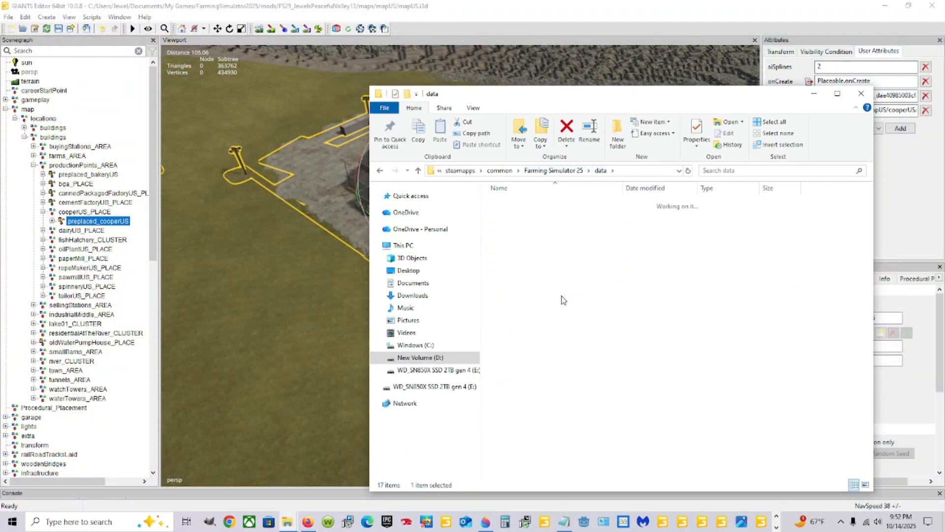
{"action": "left_click_drag", "start_coordinate": [718, 93], "coordinate": [616, 84]}
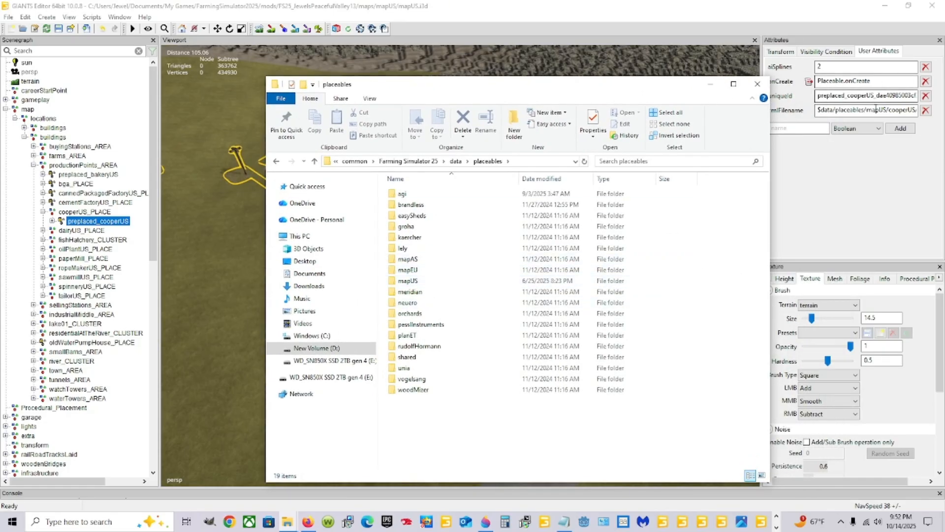
{"action": "left_click", "coordinate": [434, 282]}
{"action": "double_click", "coordinate": [434, 281]}
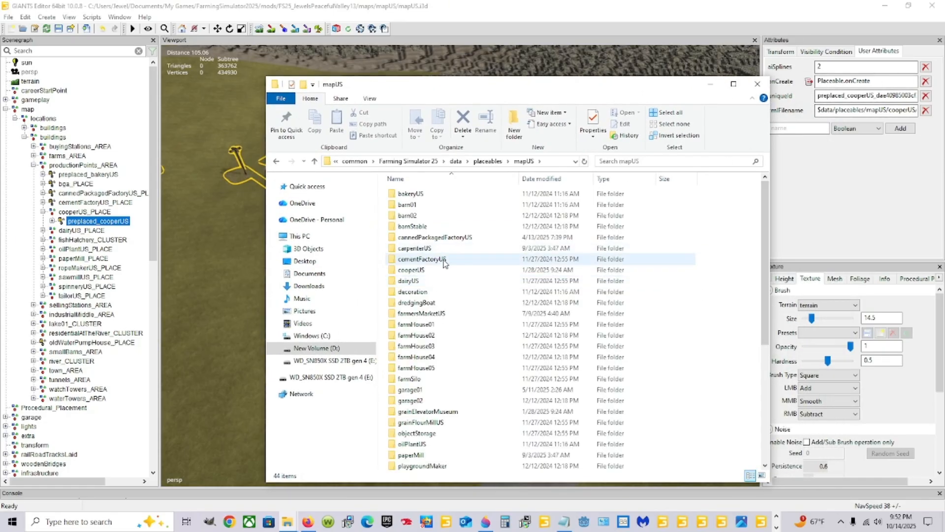
{"action": "double_click", "coordinate": [438, 270]}
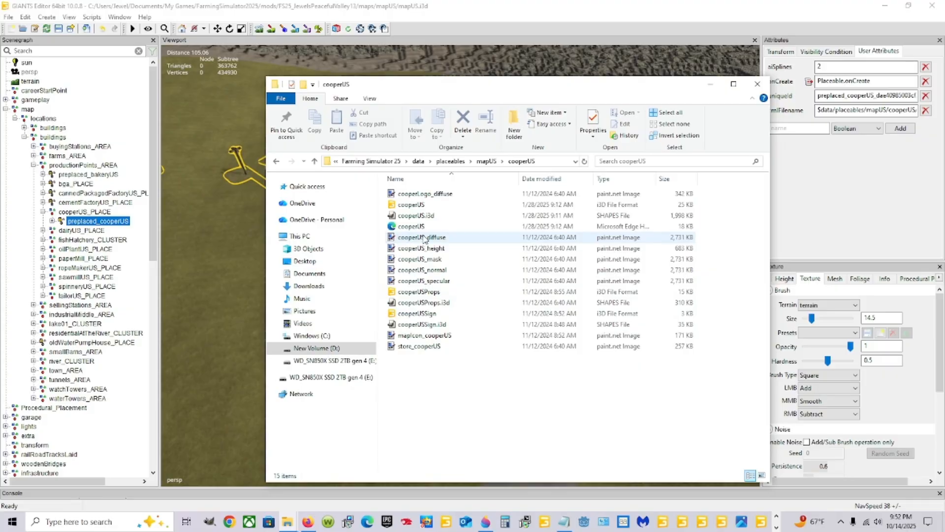
{"action": "left_click", "coordinate": [436, 228]}
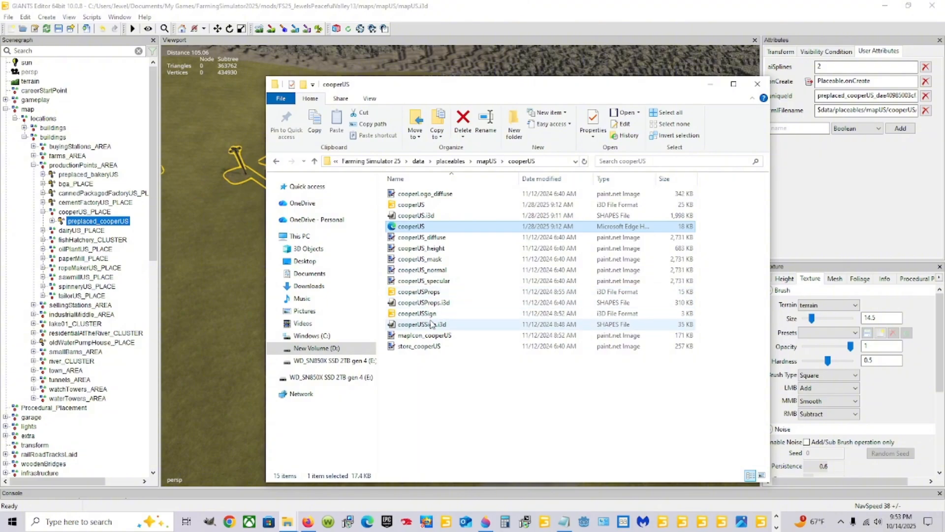
- Import the cooperUS i3D file from that folder into the scene and place it on the open grass near the existing cooper site
{"action": "left_click_drag", "start_coordinate": [481, 92], "coordinate": [662, 86]}
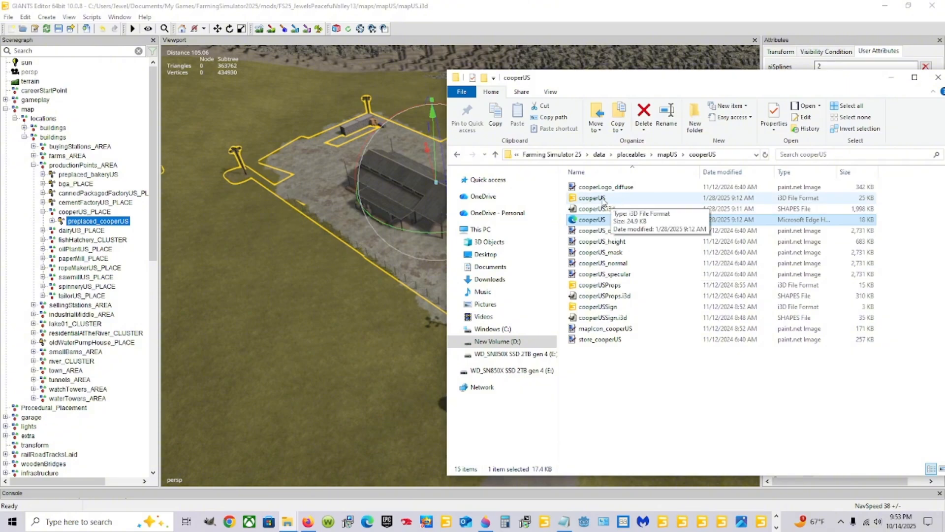
{"action": "left_click_drag", "start_coordinate": [602, 199], "coordinate": [299, 294]}
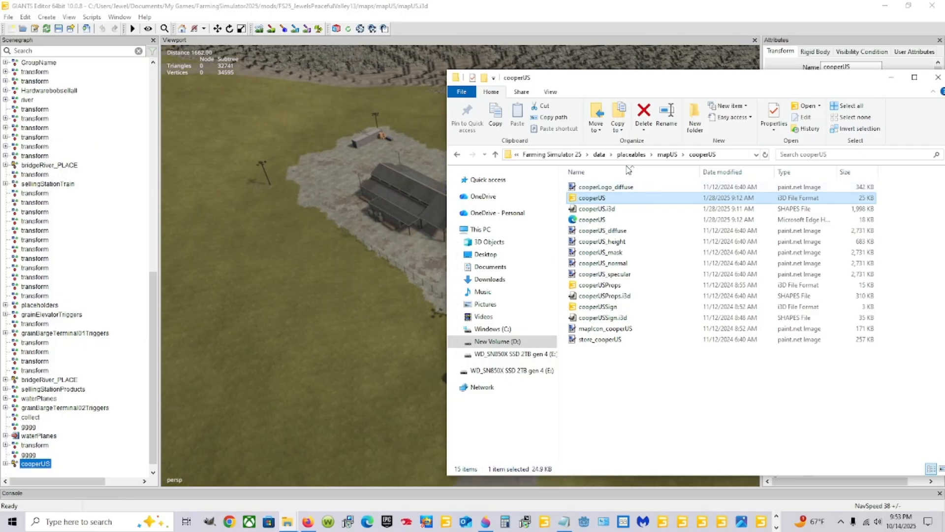
{"action": "left_click", "coordinate": [881, 82]}
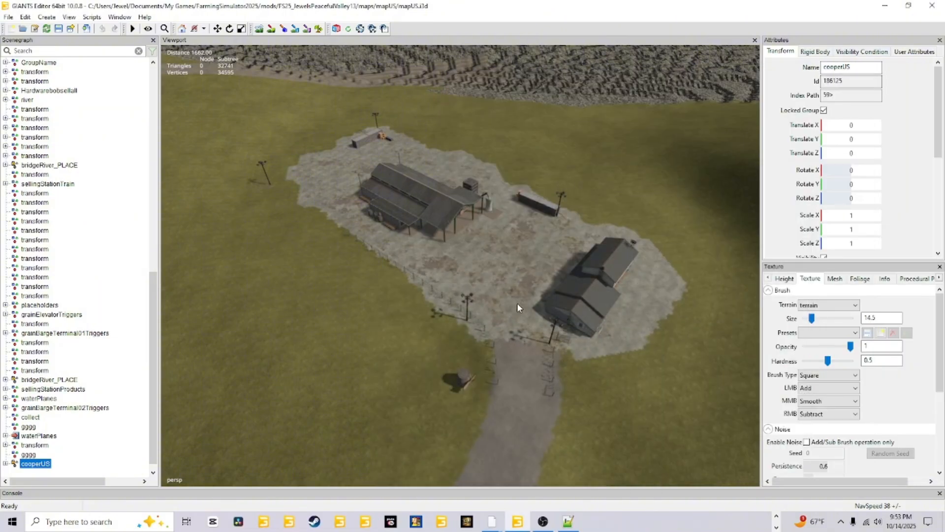
{"action": "left_click_drag", "start_coordinate": [517, 303], "coordinate": [376, 303], "text": "alt"}
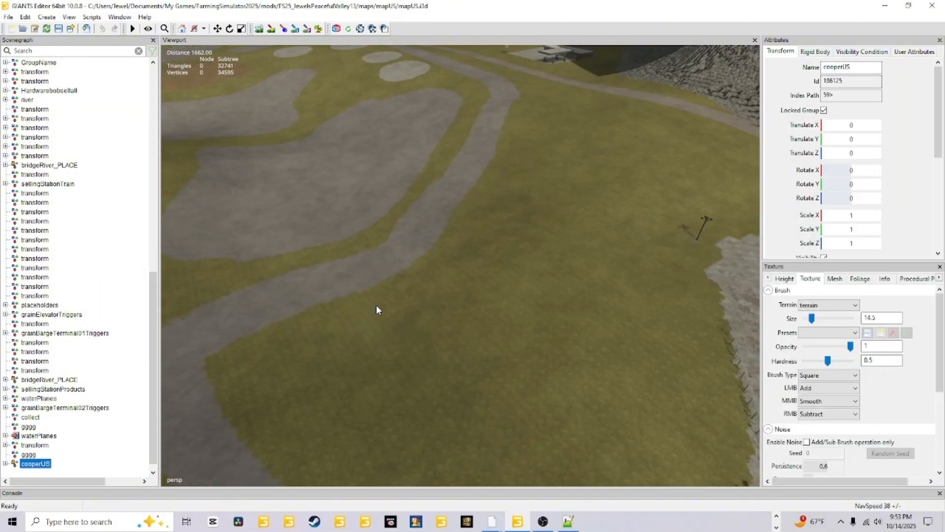
{"action": "key", "text": "ctrl+b"}
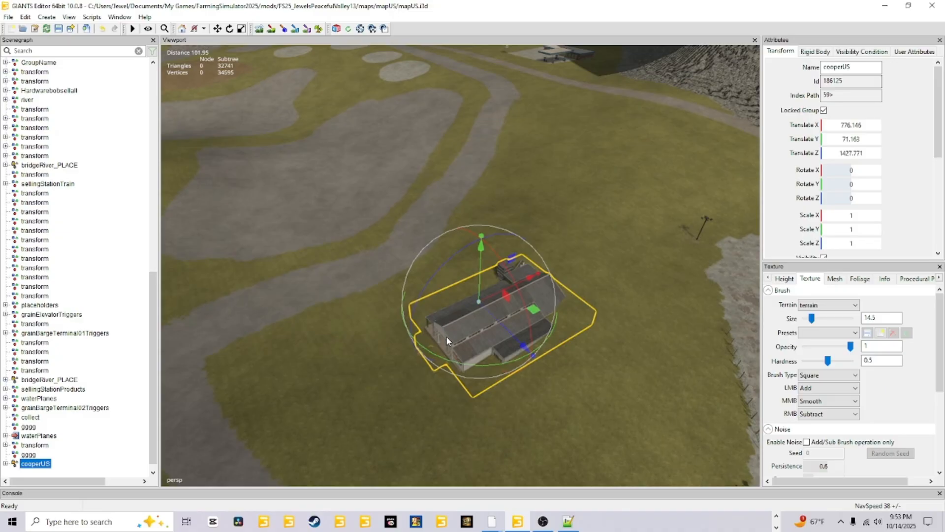
- Compare the Cooperage sign on the imported building's wall with the barrel sign beside the existing site's entrance road
{"action": "right_click_drag", "start_coordinate": [441, 383], "coordinate": [496, 287], "text": "alt"}
{"action": "left_click_drag", "start_coordinate": [496, 287], "coordinate": [417, 430], "text": "alt"}
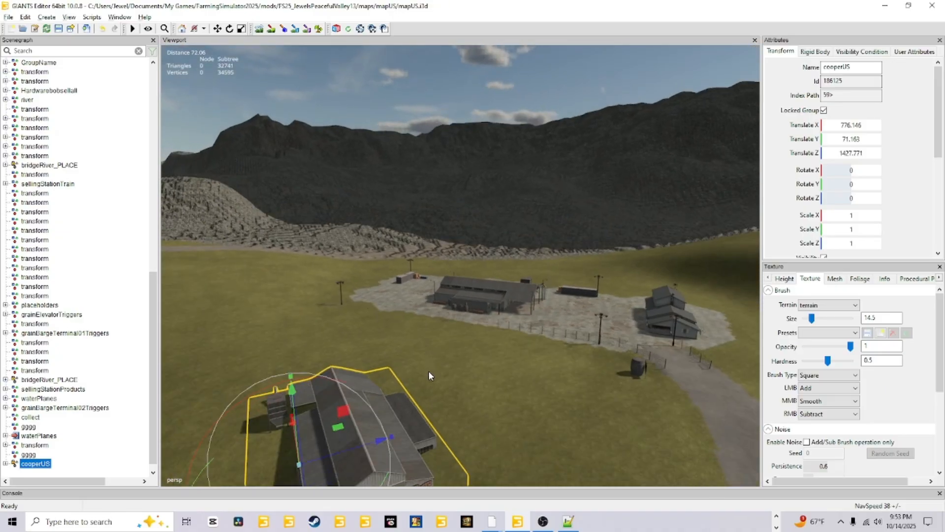
{"action": "right_click_drag", "start_coordinate": [416, 430], "coordinate": [468, 358], "text": "alt"}
{"action": "left_click_drag", "start_coordinate": [468, 358], "coordinate": [385, 411], "text": "alt"}
{"action": "right_click_drag", "start_coordinate": [385, 412], "coordinate": [417, 370], "text": "alt"}
{"action": "left_click_drag", "start_coordinate": [418, 371], "coordinate": [417, 335], "text": "alt"}
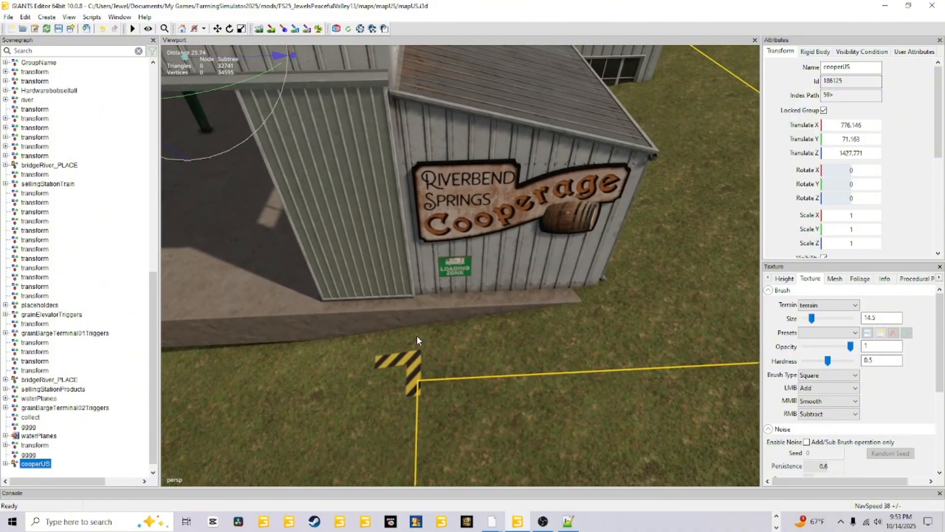
{"action": "right_click_drag", "start_coordinate": [542, 233], "coordinate": [510, 309], "text": "alt"}
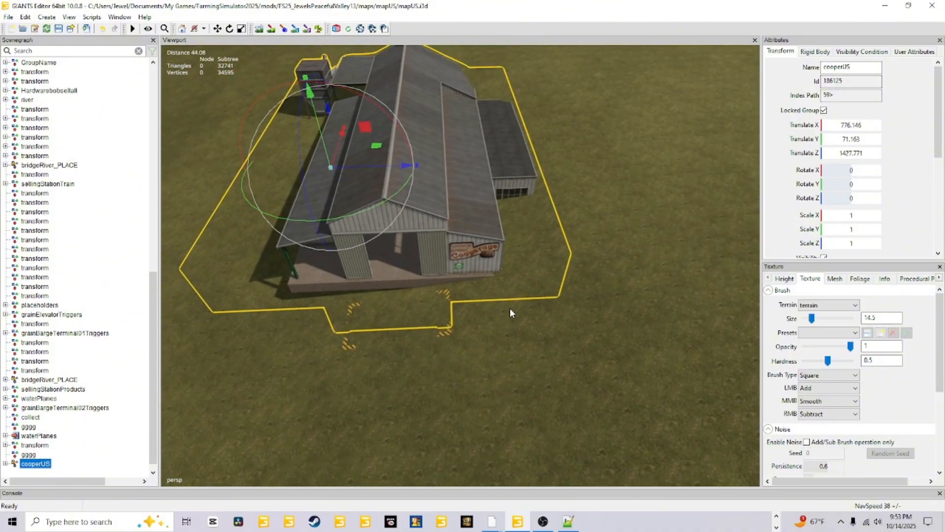
{"action": "left_click_drag", "start_coordinate": [510, 309], "coordinate": [709, 212], "text": "alt"}
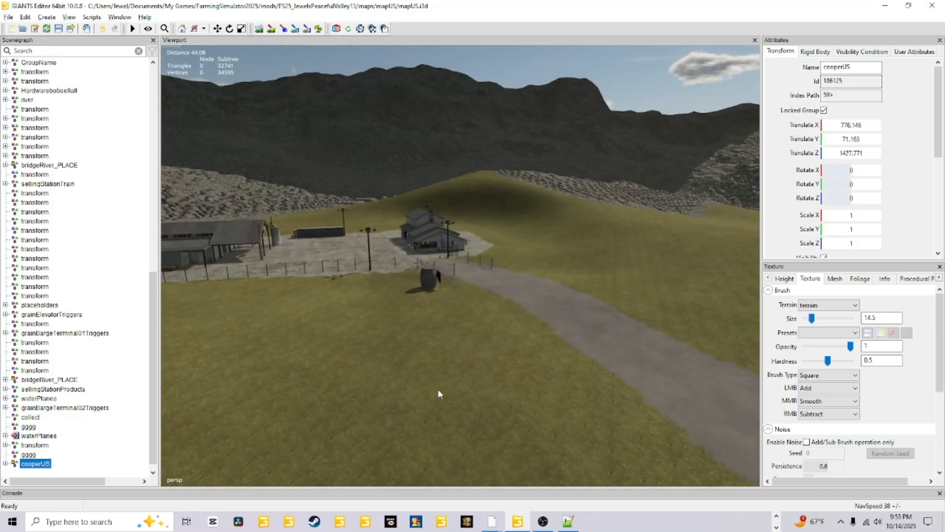
{"action": "right_click_drag", "start_coordinate": [438, 390], "coordinate": [492, 284], "text": "alt"}
{"action": "left_click_drag", "start_coordinate": [492, 282], "coordinate": [290, 302], "text": "alt"}
{"action": "right_click_drag", "start_coordinate": [290, 302], "coordinate": [276, 344], "text": "alt"}
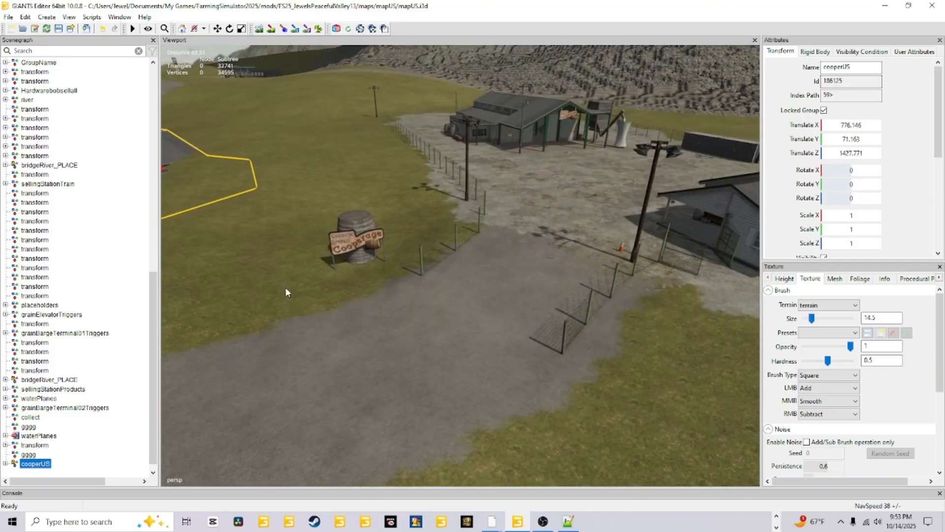
{"action": "left_click_drag", "start_coordinate": [539, 274], "coordinate": [408, 306], "text": "alt"}
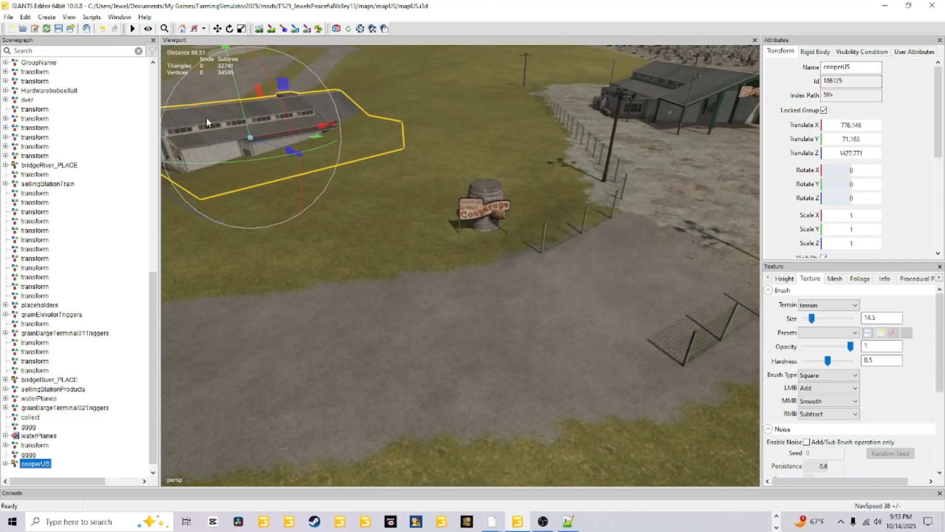
{"action": "left_click_drag", "start_coordinate": [616, 269], "coordinate": [645, 272], "text": "alt"}
{"action": "right_click_drag", "start_coordinate": [488, 294], "coordinate": [416, 261], "text": "alt"}
{"action": "mouse_move", "coordinate": [416, 260]}
{"action": "left_mouse_down", "text": "alt"}
{"action": "mouse_move", "coordinate": [557, 280]}
{"action": "mouse_move", "coordinate": [497, 309]}
{"action": "mouse_move", "coordinate": [445, 311]}
{"action": "mouse_move", "coordinate": [424, 270]}
{"action": "left_mouse_up", "text": "alt"}
{"action": "scroll", "coordinate": [557, 278], "scroll_direction": "down", "scroll_amount": 4, "text": "alt"}
{"action": "right_click_drag", "start_coordinate": [487, 325], "coordinate": [513, 256], "text": "alt"}
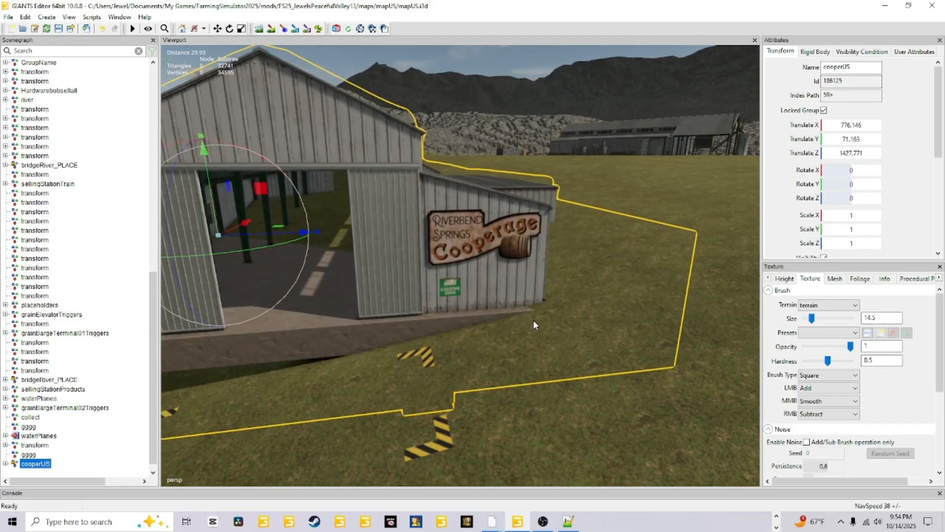
{"action": "left_click_drag", "start_coordinate": [533, 319], "coordinate": [553, 318], "text": "alt"}
{"action": "right_click_drag", "start_coordinate": [553, 318], "coordinate": [521, 372], "text": "alt"}
{"action": "left_click_drag", "start_coordinate": [471, 385], "coordinate": [446, 410], "text": "alt"}
{"action": "scroll", "coordinate": [492, 349], "scroll_direction": "down", "scroll_amount": 4}
{"action": "left_click_drag", "start_coordinate": [492, 348], "coordinate": [466, 351], "text": "alt"}
{"action": "scroll", "coordinate": [489, 332], "scroll_direction": "up", "scroll_amount": 5}
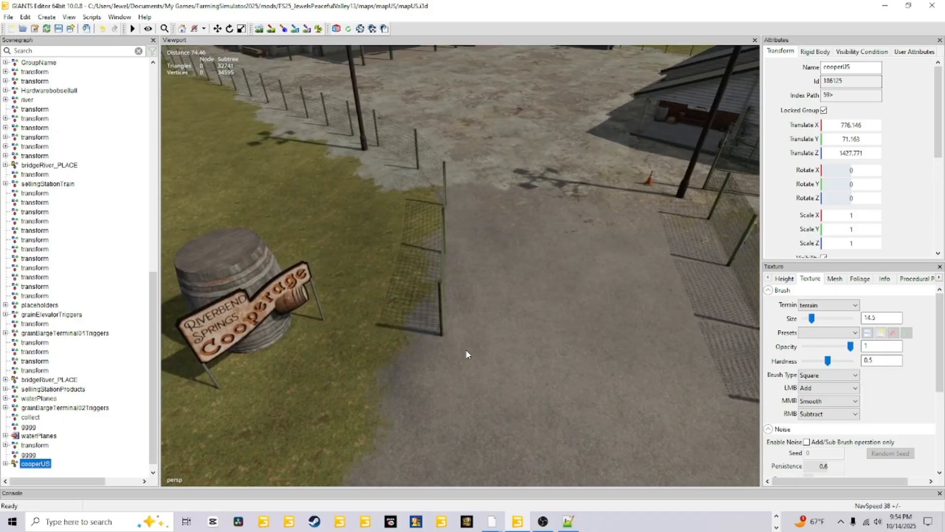
{"action": "scroll", "coordinate": [468, 353], "scroll_direction": "down", "scroll_amount": 3}
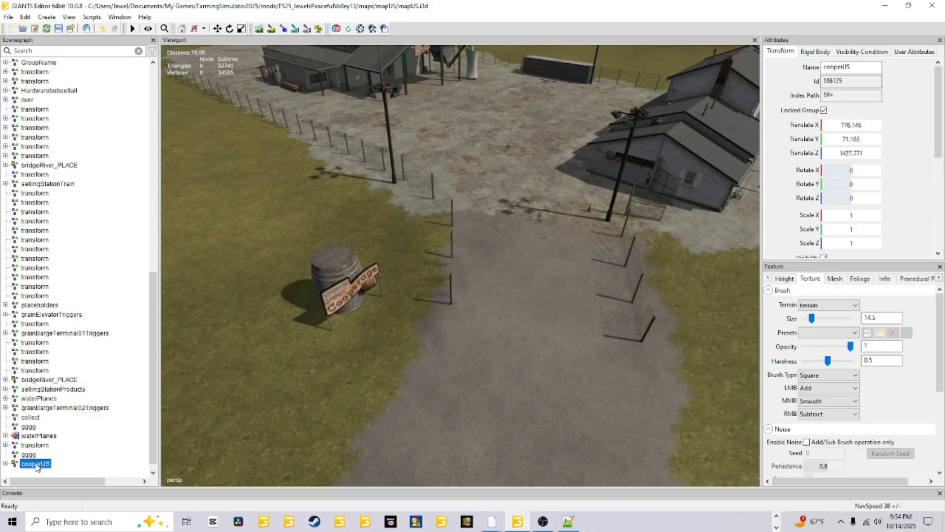
- Delete the imported cooperUS object from the scene
{"action": "key", "text": "Delete"}
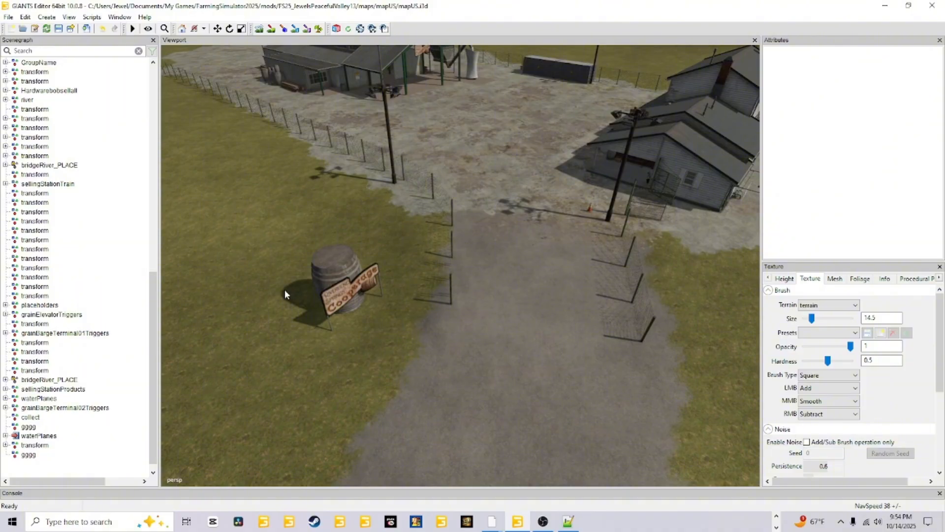
{"action": "scroll", "coordinate": [486, 259], "scroll_direction": "down", "scroll_amount": 5}
- Turn off the visibility of the first cooperUSSign in preplaced_cooperUS's outside_PLACE props, save the map and inspect the barrel at the entrance
{"action": "key", "text": "ctrl+z"}
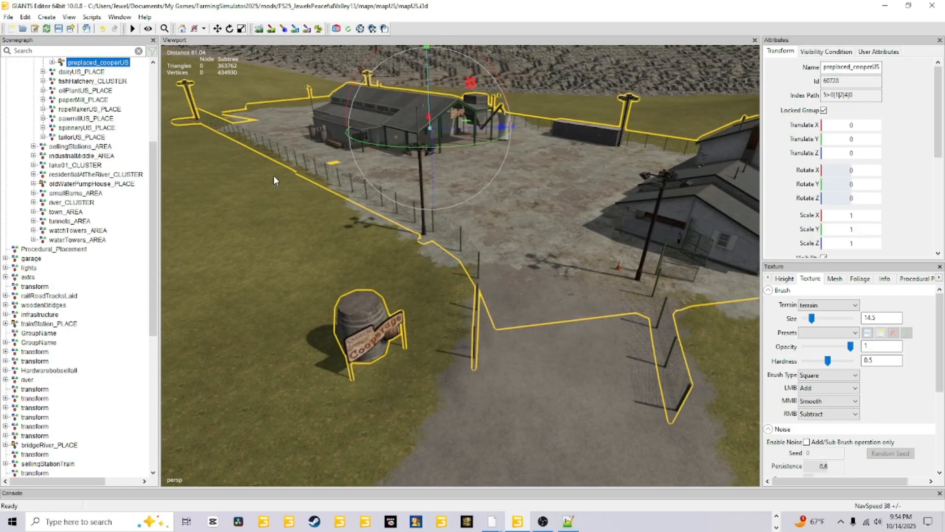
{"action": "scroll", "coordinate": [114, 223], "scroll_direction": "up", "scroll_amount": 1}
{"action": "left_click", "coordinate": [78, 82]}
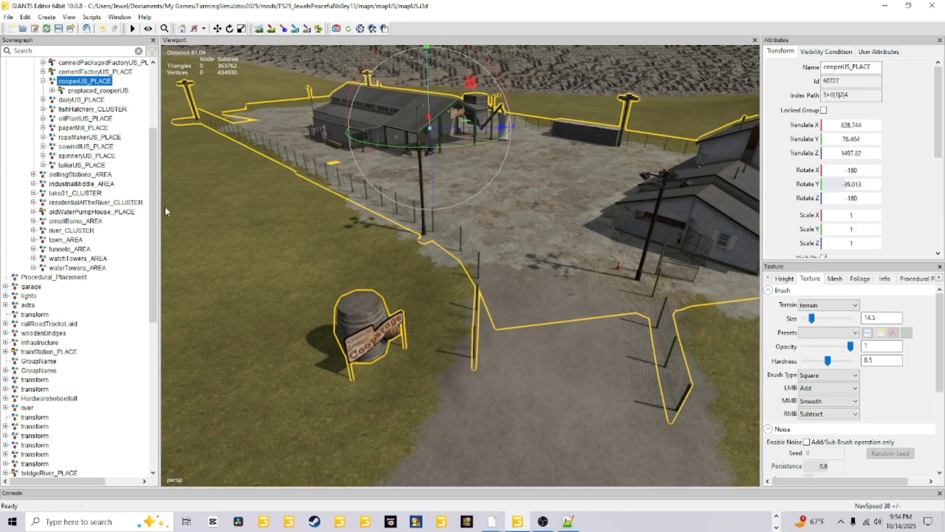
{"action": "left_click", "coordinate": [52, 91]}
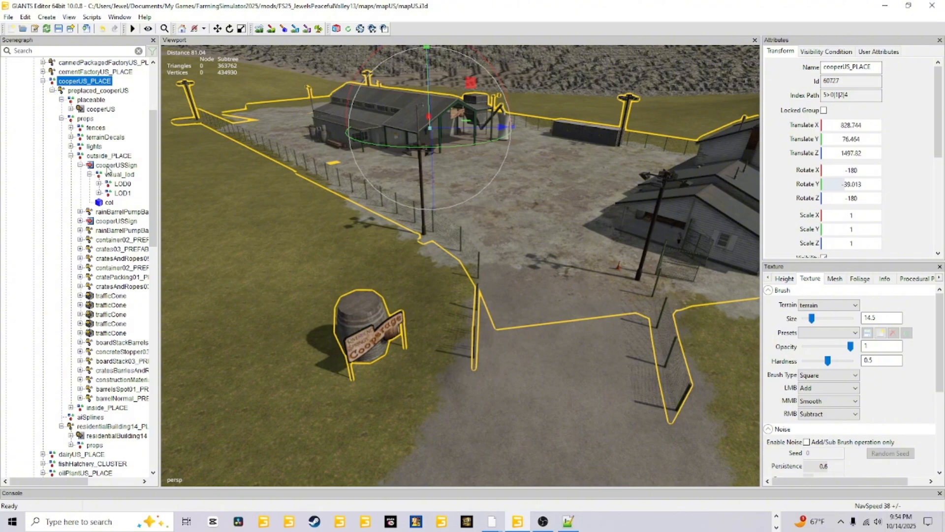
{"action": "left_click", "coordinate": [108, 168]}
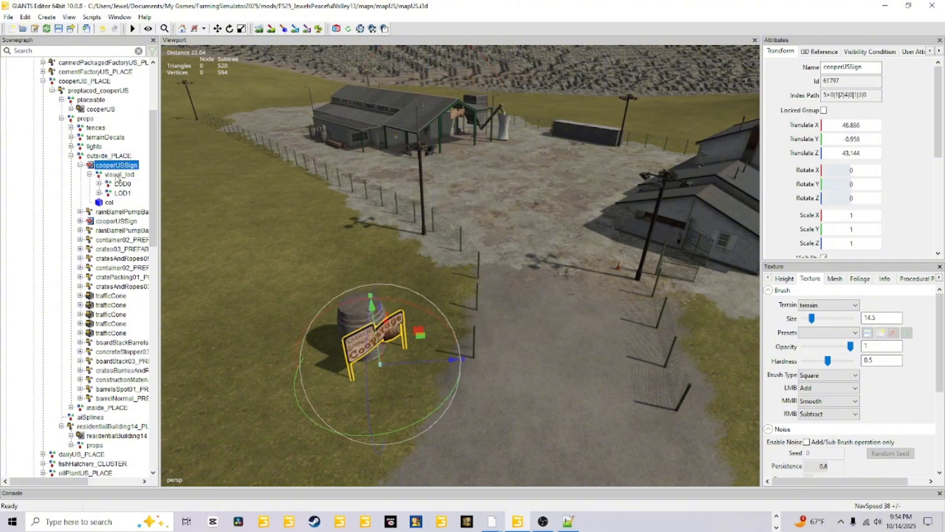
{"action": "scroll", "coordinate": [797, 216], "scroll_direction": "down", "scroll_amount": 1}
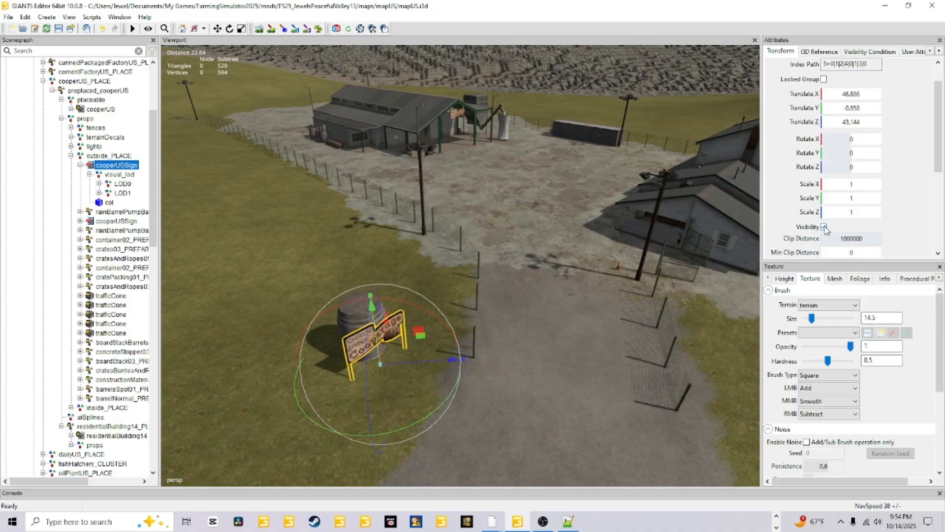
{"action": "left_click", "coordinate": [824, 227]}
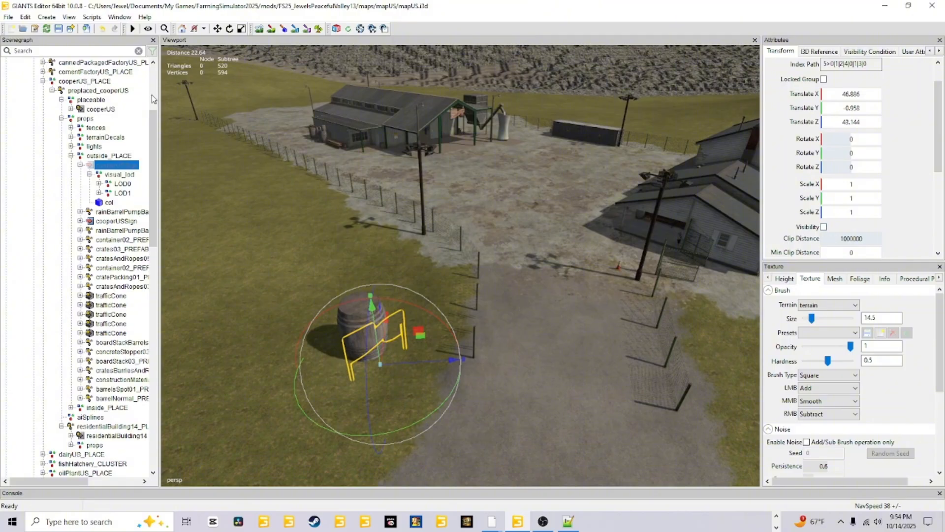
{"action": "key", "text": "ctrl+s"}
{"action": "left_click_drag", "start_coordinate": [516, 360], "coordinate": [577, 132], "text": "alt"}
{"action": "scroll", "coordinate": [530, 431], "scroll_direction": "up", "scroll_amount": 3}
{"action": "scroll", "coordinate": [529, 435], "scroll_direction": "up", "scroll_amount": 3}
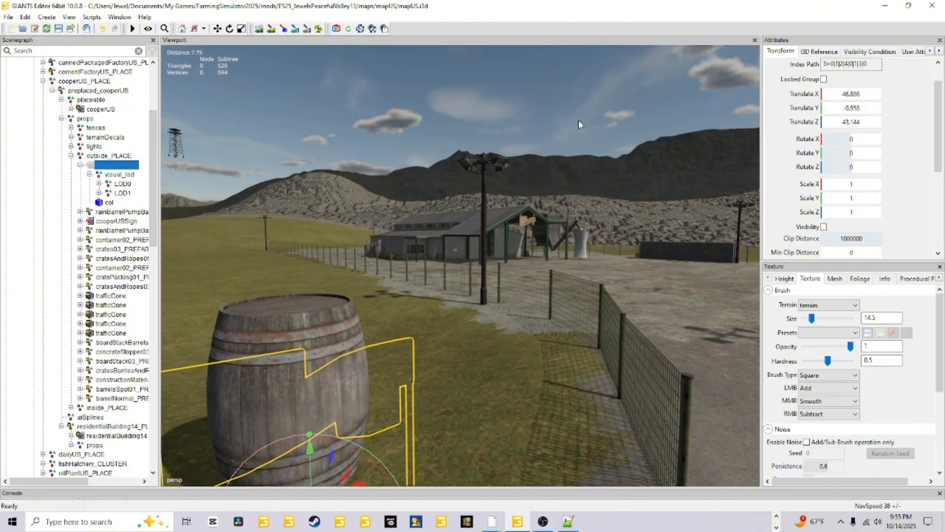
- Clear the selection and inspect the barrel and the cooper site's entrance road with the sign hidden
{"action": "left_click", "coordinate": [578, 120]}
{"action": "left_click_drag", "start_coordinate": [536, 333], "coordinate": [525, 372], "text": "alt"}
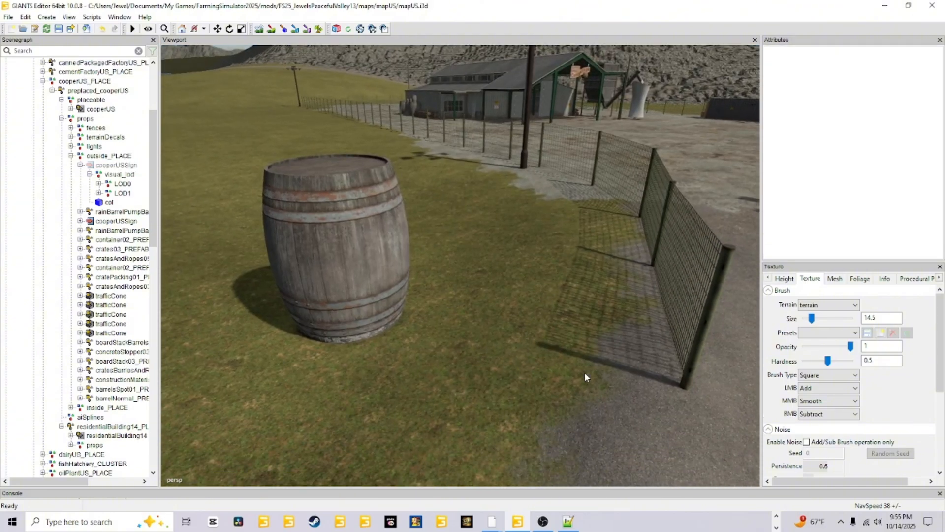
{"action": "mouse_move", "coordinate": [585, 373]}
{"action": "left_mouse_down", "text": "alt"}
{"action": "mouse_move", "coordinate": [568, 377]}
{"action": "mouse_move", "coordinate": [600, 426]}
{"action": "mouse_move", "coordinate": [577, 344]}
{"action": "mouse_move", "coordinate": [586, 384]}
{"action": "left_mouse_up", "text": "alt"}
{"action": "scroll", "coordinate": [601, 423], "scroll_direction": "down", "scroll_amount": 3}
{"action": "scroll", "coordinate": [586, 382], "scroll_direction": "down", "scroll_amount": 2}
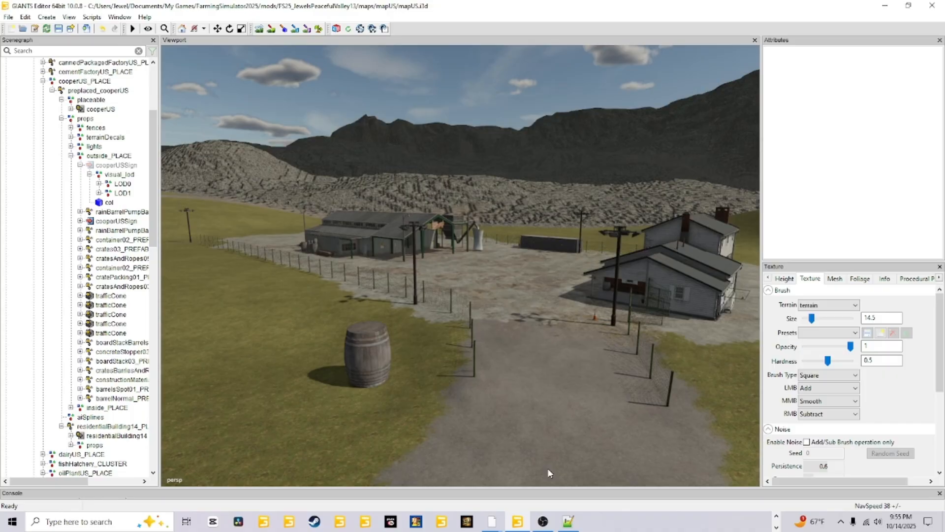
- Open the cooperUS XML file from the base game's data/placeables/mapUS/cooperUS folder in Notepad++
{"action": "left_click", "coordinate": [776, 515]}
{"action": "mouse_move", "coordinate": [288, 520]}
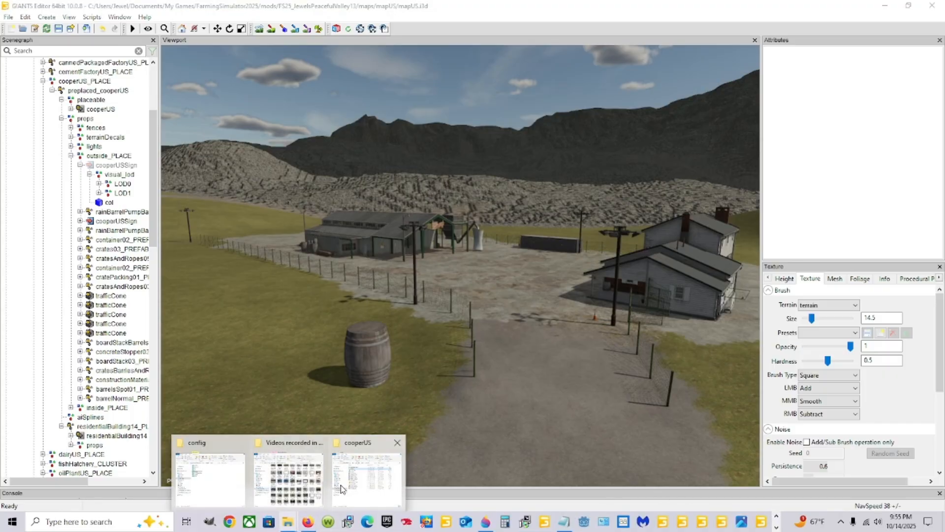
{"action": "left_click", "coordinate": [376, 462]}
{"action": "right_click", "coordinate": [610, 220]}
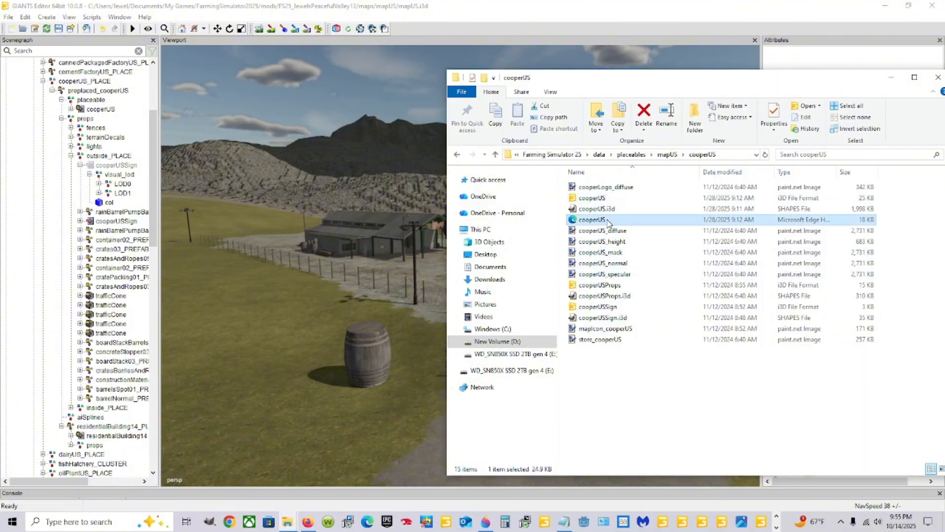
{"action": "left_click", "coordinate": [640, 261]}
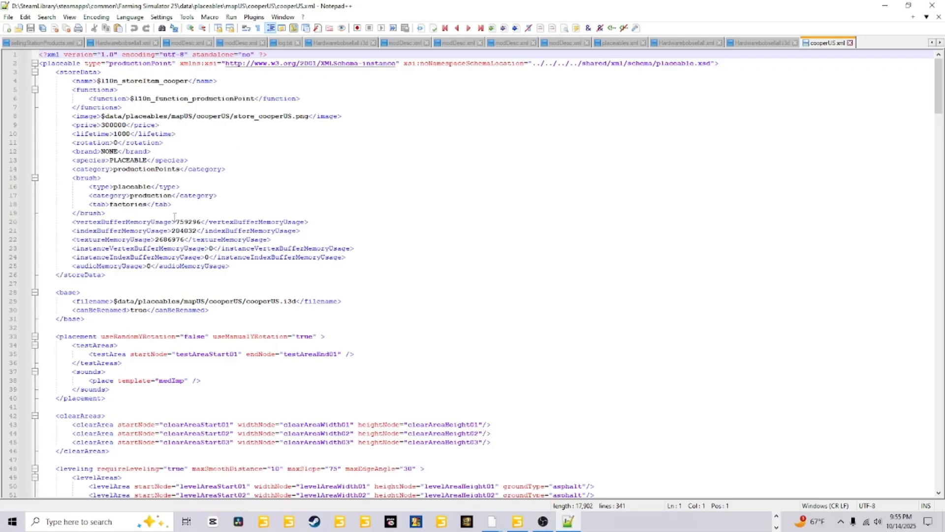
- Read through cooperUS.xml's store data, base filename, placement, clear area, leveling, indoor area and AI update sections
{"action": "scroll", "coordinate": [365, 249], "scroll_direction": "down", "scroll_amount": 2}
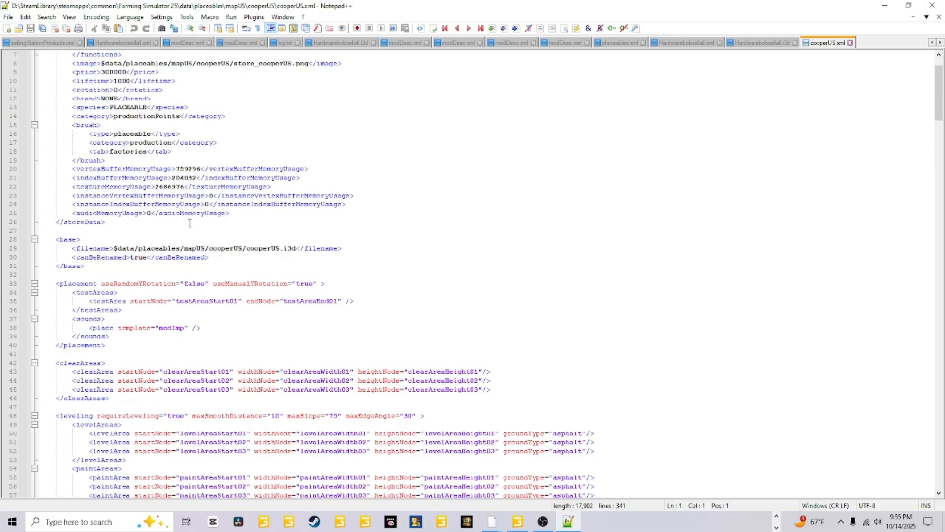
{"action": "scroll", "coordinate": [190, 223], "scroll_direction": "down", "scroll_amount": 2}
{"action": "scroll", "coordinate": [335, 233], "scroll_direction": "down", "scroll_amount": 1}
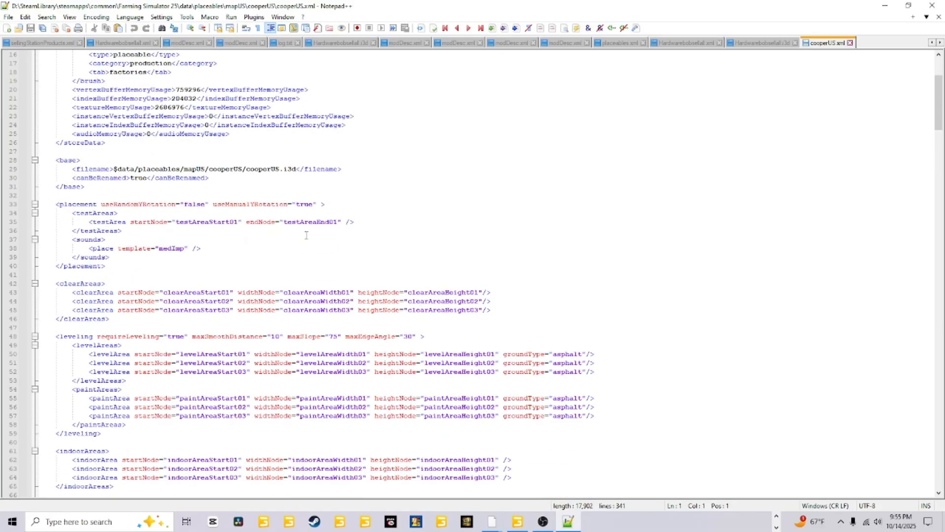
{"action": "scroll", "coordinate": [264, 278], "scroll_direction": "down", "scroll_amount": 1}
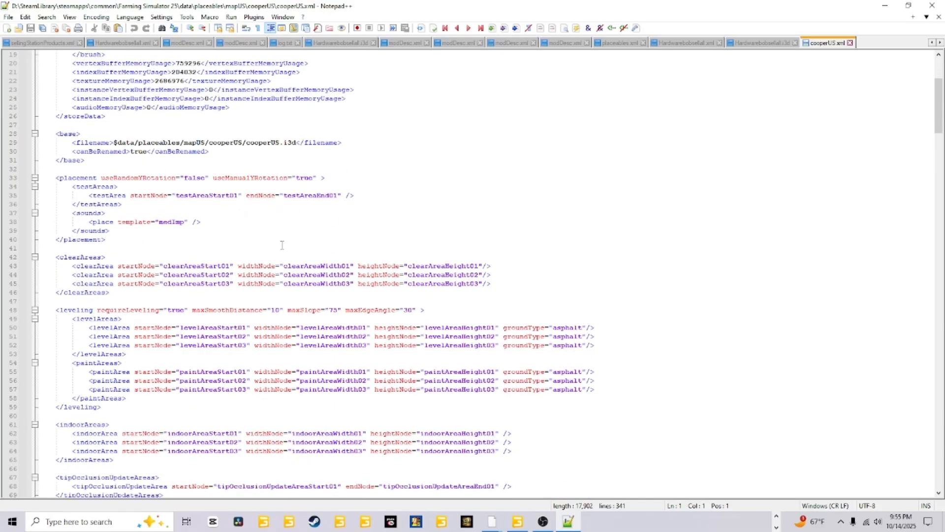
{"action": "scroll", "coordinate": [282, 245], "scroll_direction": "down", "scroll_amount": 2}
{"action": "scroll", "coordinate": [443, 258], "scroll_direction": "down", "scroll_amount": 2}
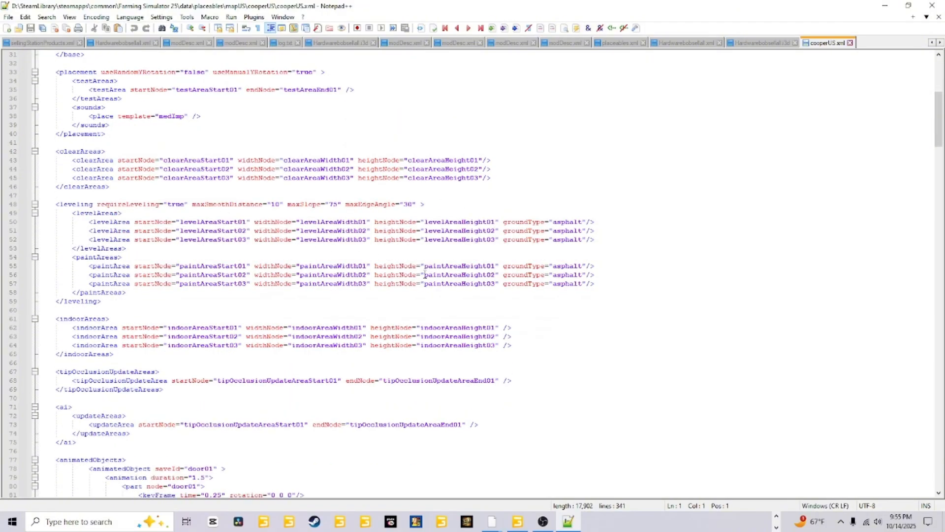
{"action": "scroll", "coordinate": [456, 350], "scroll_direction": "down", "scroll_amount": 3}
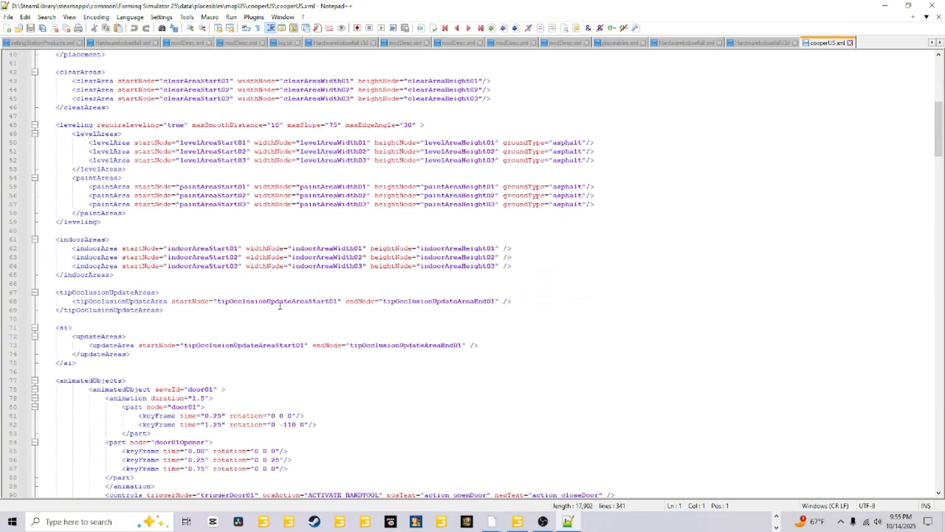
{"action": "scroll", "coordinate": [322, 287], "scroll_direction": "down", "scroll_amount": 4}
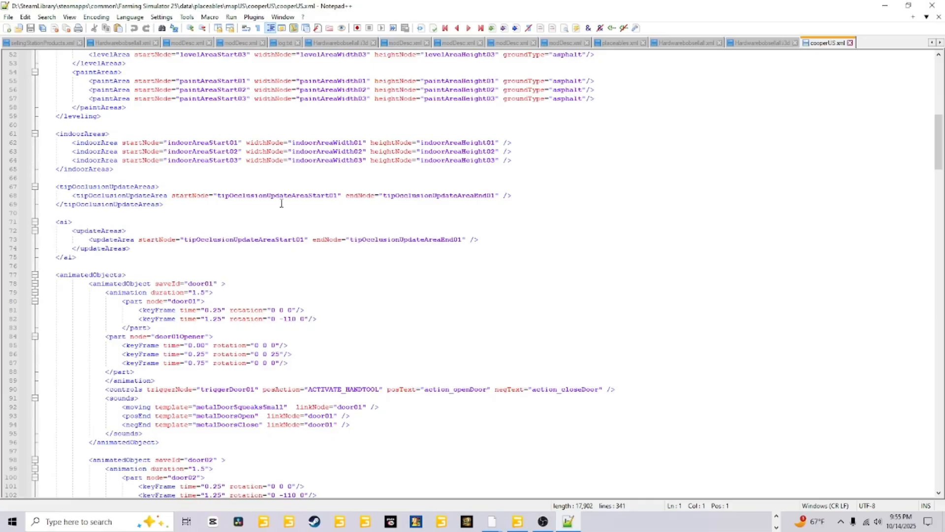
{"action": "scroll", "coordinate": [423, 214], "scroll_direction": "down", "scroll_amount": 3}
- Examine the animated door objects and the plank and board production recipes in cooperUS.xml
{"action": "scroll", "coordinate": [392, 191], "scroll_direction": "down", "scroll_amount": 1}
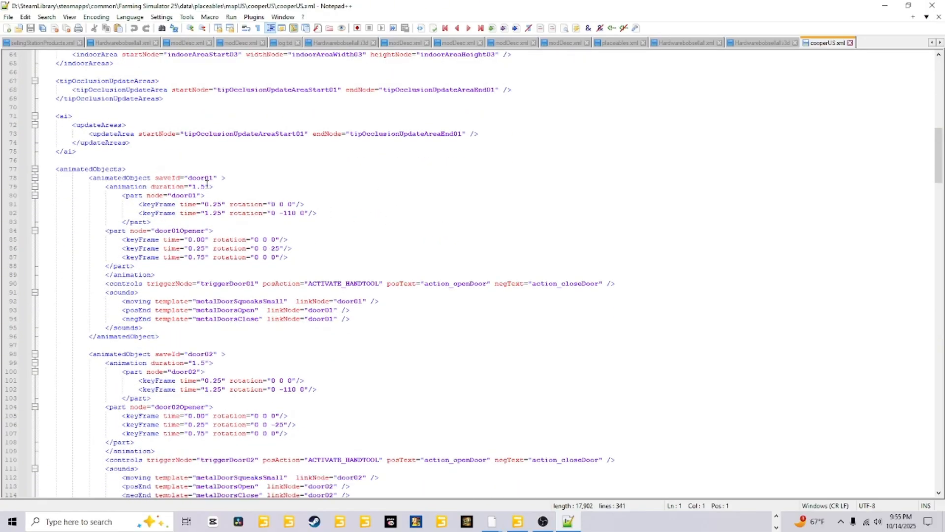
{"action": "scroll", "coordinate": [251, 218], "scroll_direction": "down", "scroll_amount": 3}
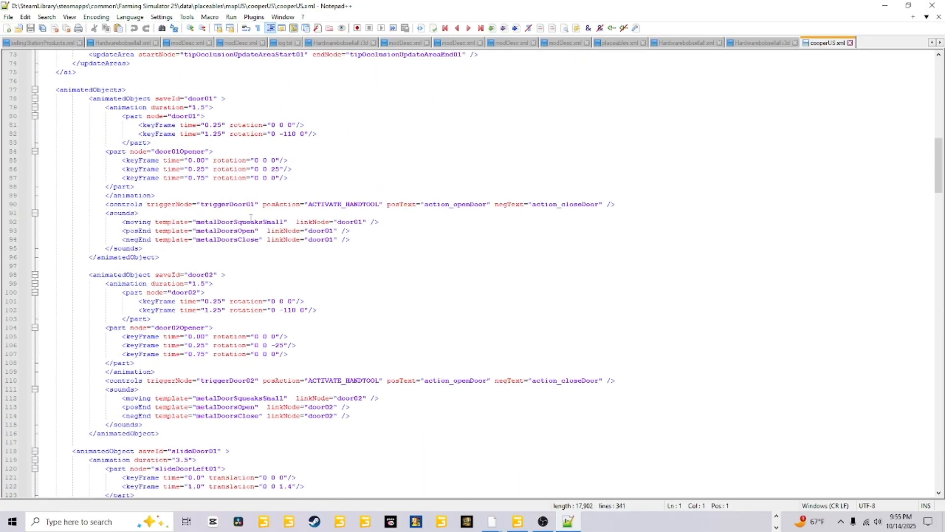
{"action": "scroll", "coordinate": [295, 229], "scroll_direction": "down", "scroll_amount": 3}
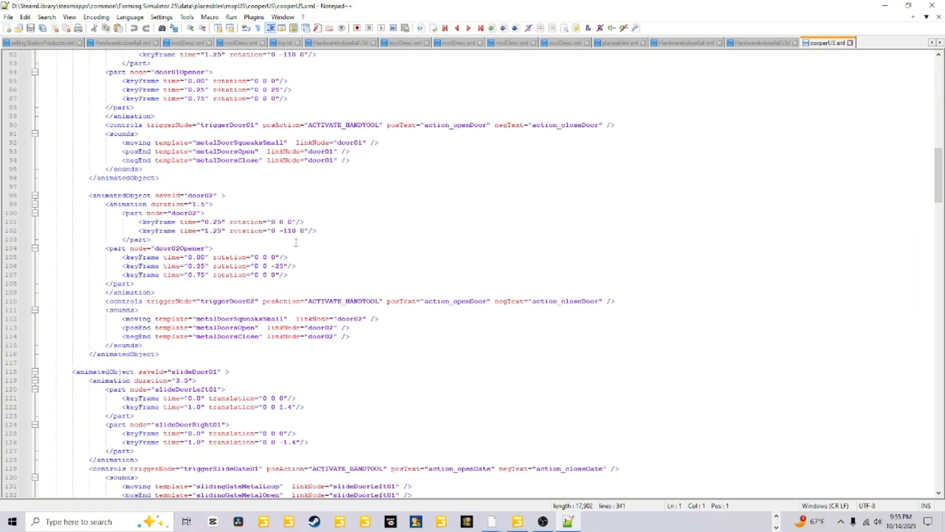
{"action": "scroll", "coordinate": [296, 242], "scroll_direction": "down", "scroll_amount": 5}
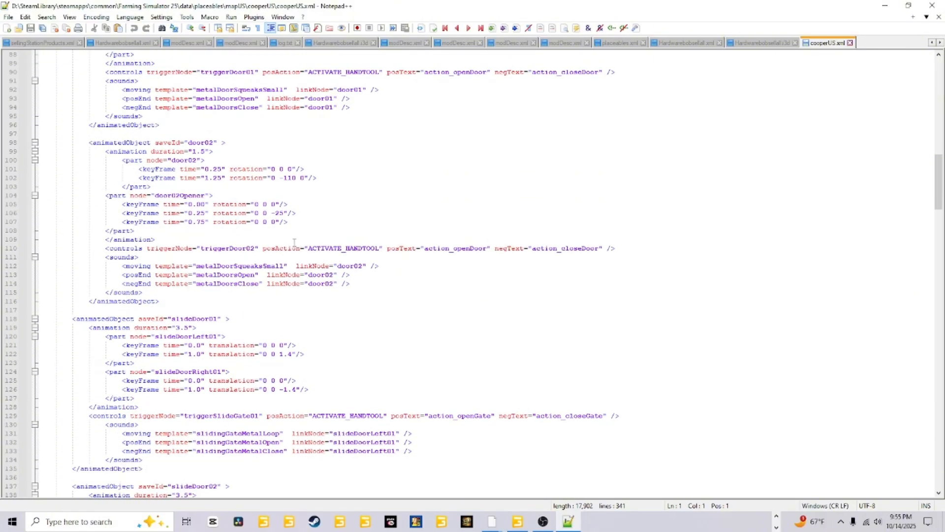
{"action": "scroll", "coordinate": [294, 243], "scroll_direction": "down", "scroll_amount": 8}
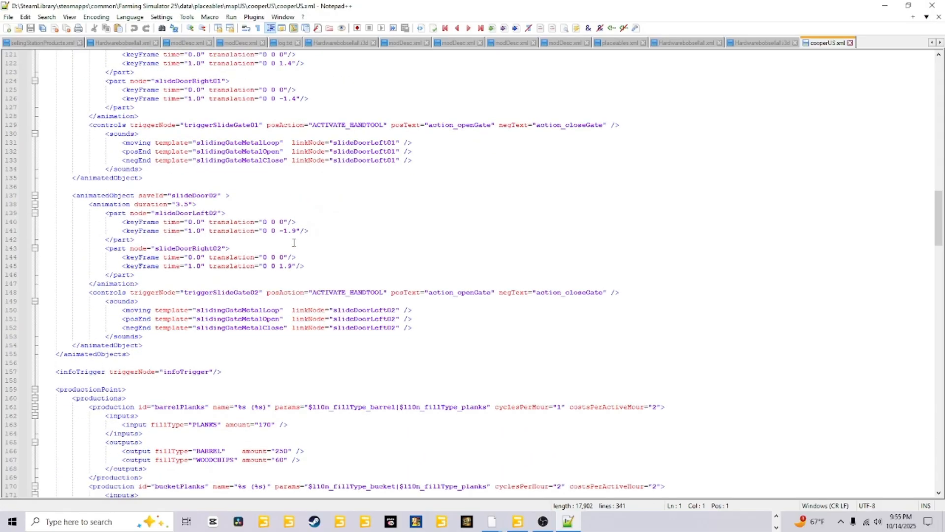
{"action": "scroll", "coordinate": [345, 269], "scroll_direction": "down", "scroll_amount": 4}
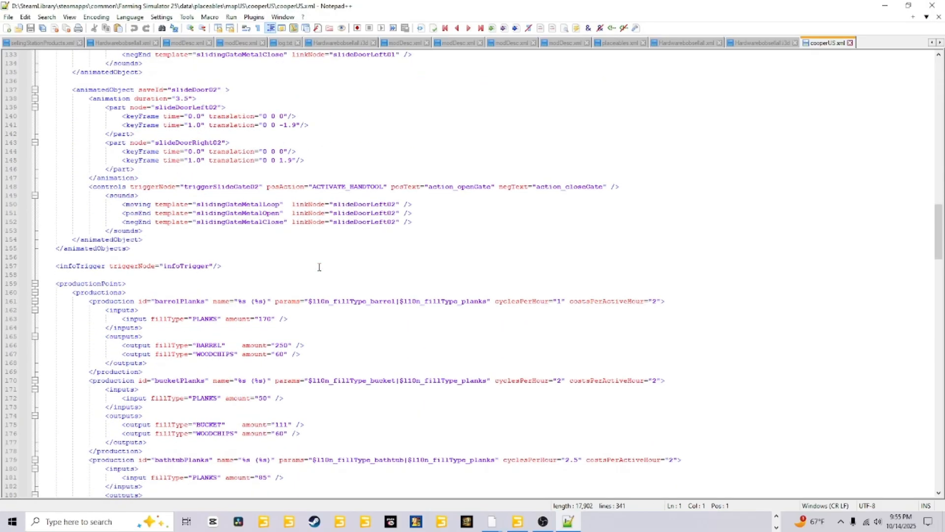
{"action": "scroll", "coordinate": [319, 267], "scroll_direction": "down", "scroll_amount": 12}
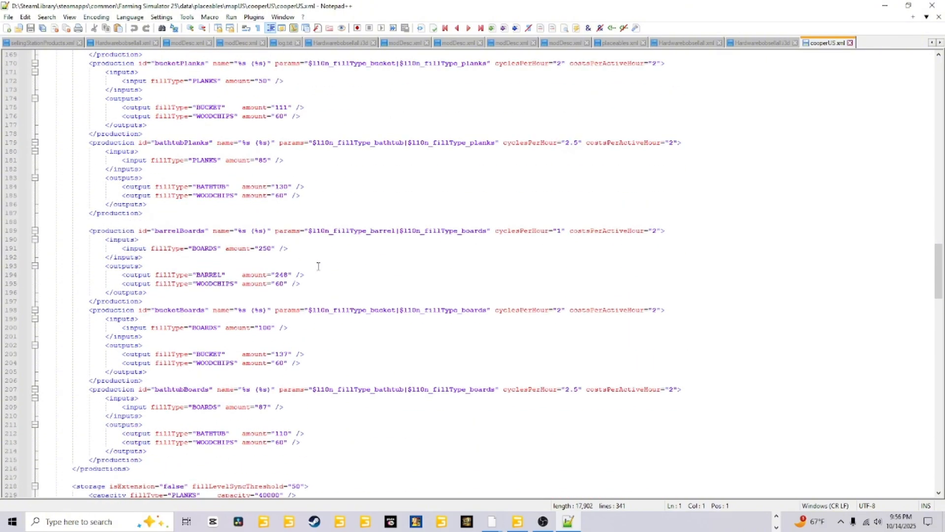
{"action": "scroll", "coordinate": [318, 266], "scroll_direction": "up", "scroll_amount": 1}
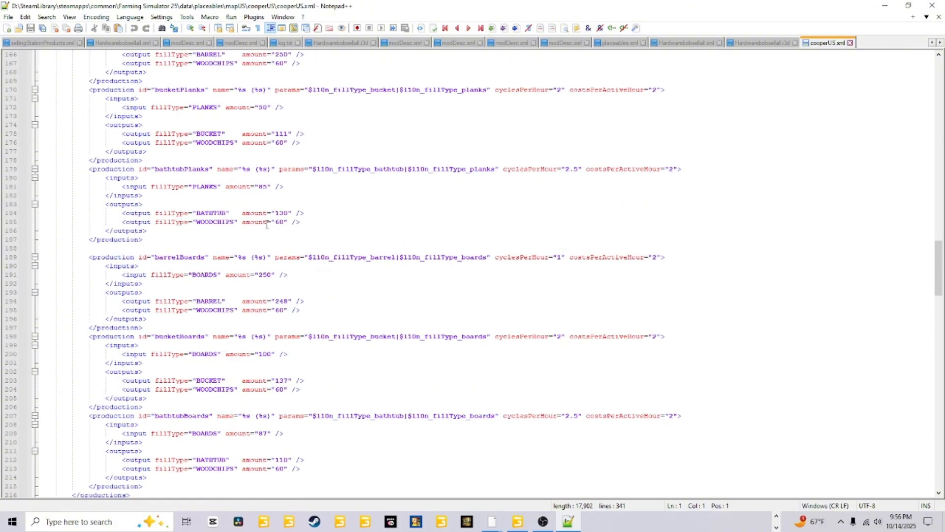
- Review the storage capacities, selling and loading stations, pallet spawner, trigger markers, hotspot and i3dMappings in cooperUS.xml
{"action": "scroll", "coordinate": [332, 275], "scroll_direction": "down", "scroll_amount": 10}
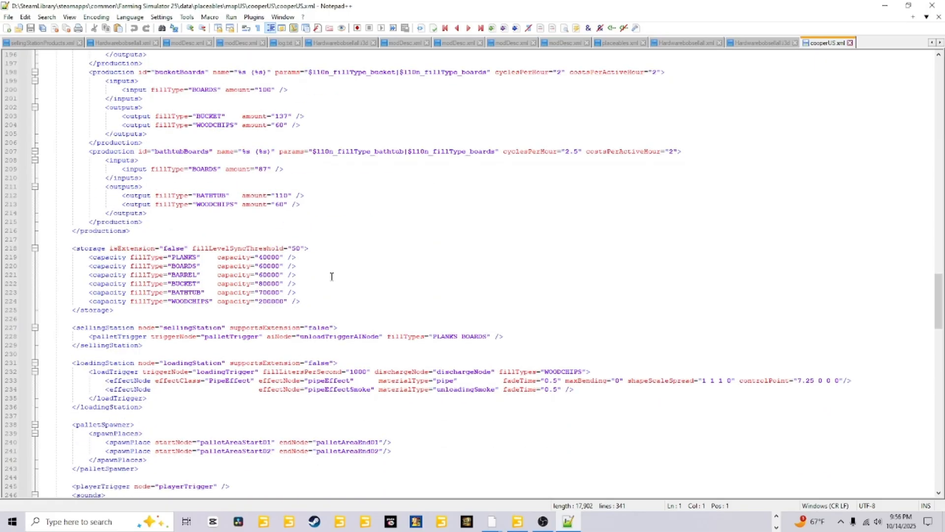
{"action": "scroll", "coordinate": [332, 275], "scroll_direction": "down", "scroll_amount": 5}
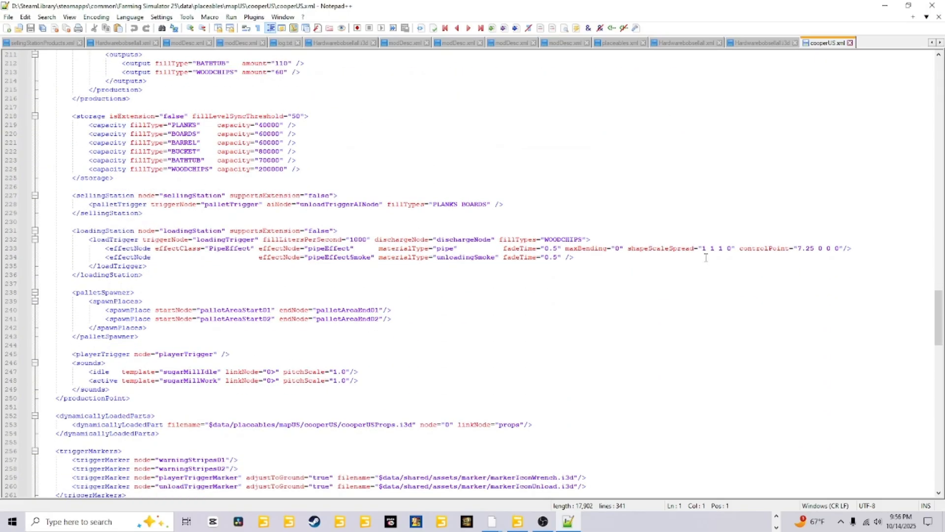
{"action": "scroll", "coordinate": [436, 292], "scroll_direction": "down", "scroll_amount": 2}
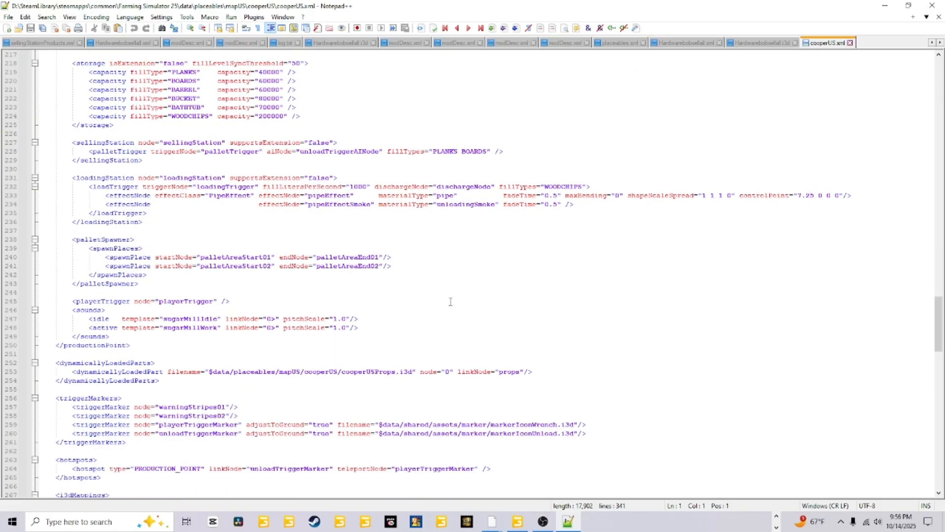
{"action": "scroll", "coordinate": [450, 301], "scroll_direction": "down", "scroll_amount": 3}
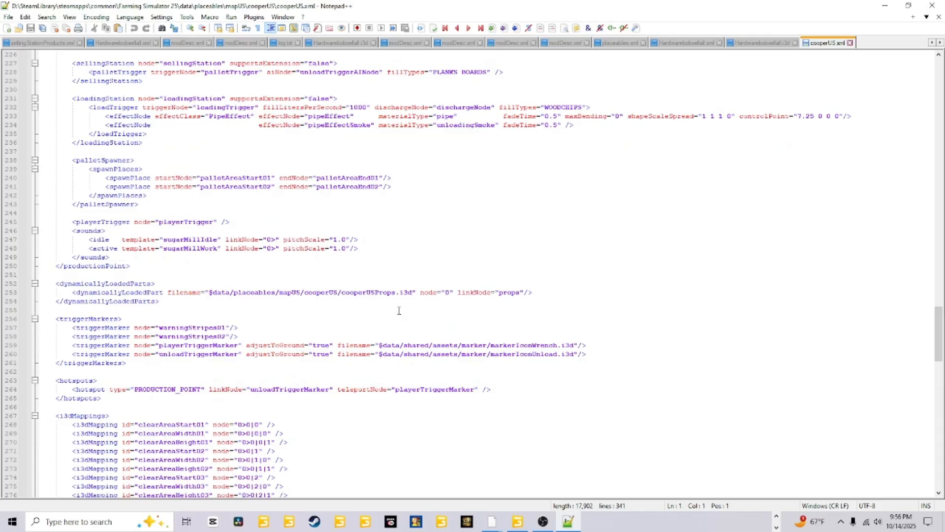
{"action": "scroll", "coordinate": [399, 310], "scroll_direction": "down", "scroll_amount": 2}
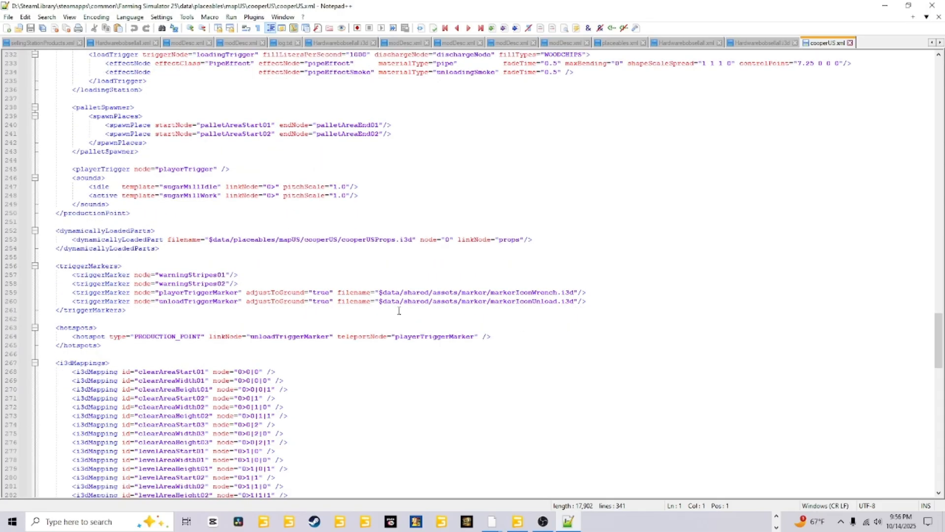
{"action": "scroll", "coordinate": [399, 310], "scroll_direction": "down", "scroll_amount": 2}
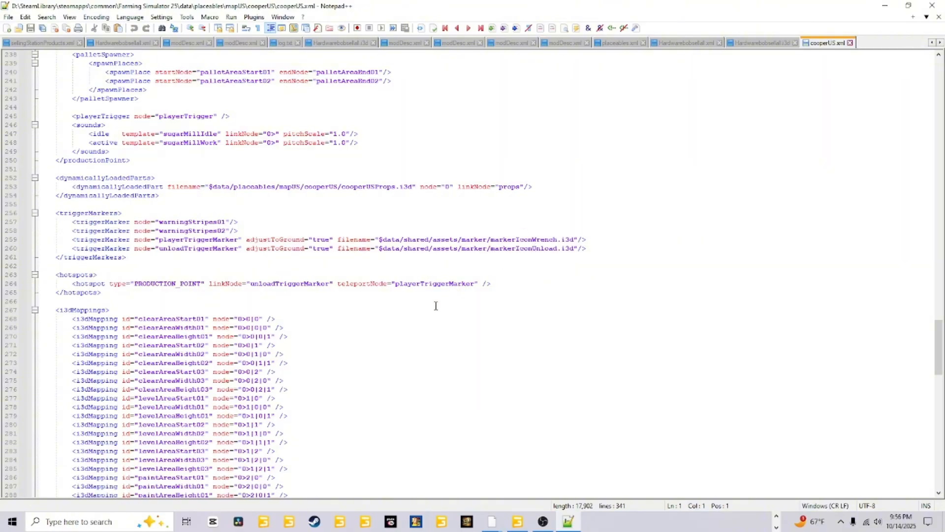
{"action": "scroll", "coordinate": [435, 306], "scroll_direction": "down", "scroll_amount": 20}
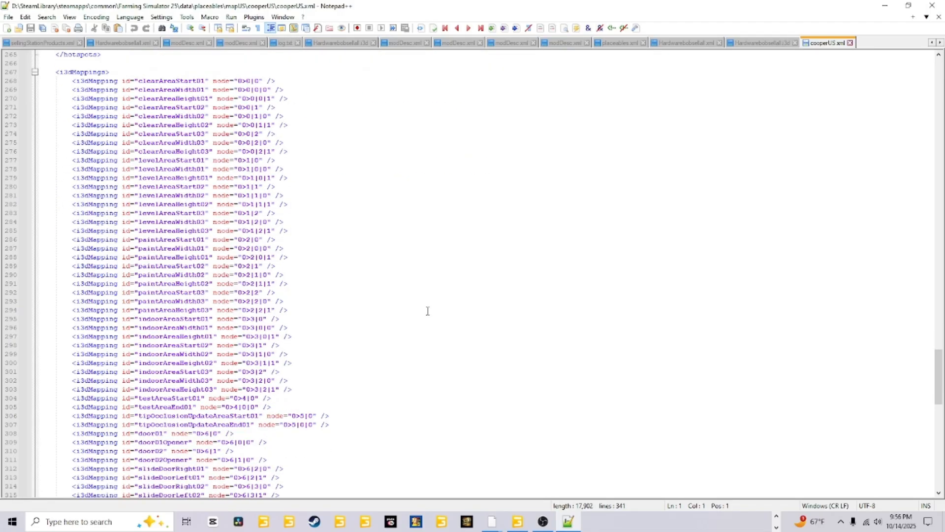
{"action": "scroll", "coordinate": [427, 311], "scroll_direction": "up", "scroll_amount": 15}
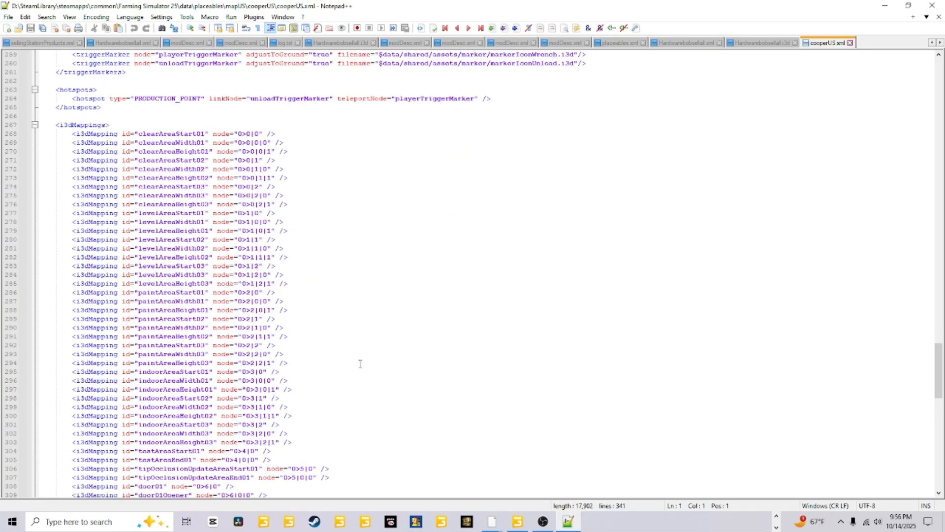
{"action": "scroll", "coordinate": [393, 372], "scroll_direction": "down", "scroll_amount": 4}
{"action": "scroll", "coordinate": [393, 372], "scroll_direction": "down", "scroll_amount": 5}
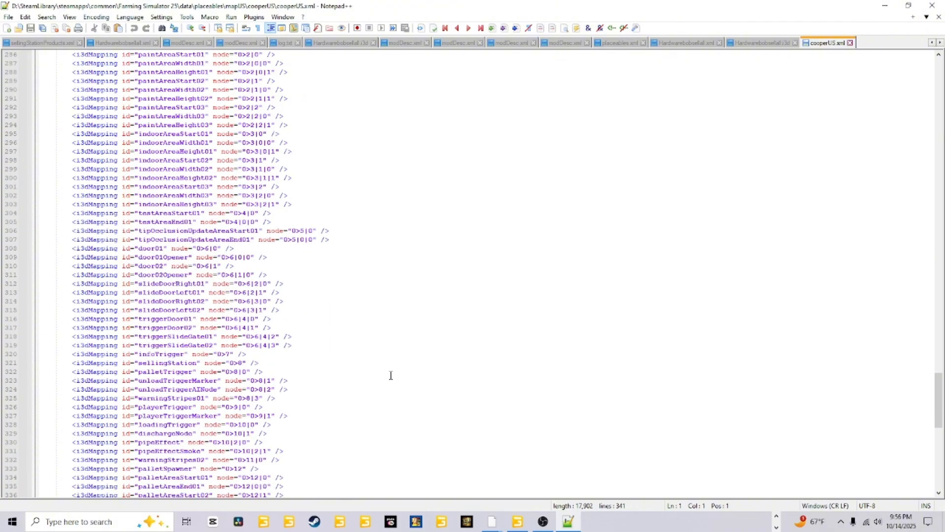
{"action": "scroll", "coordinate": [391, 375], "scroll_direction": "down", "scroll_amount": 5}
{"action": "scroll", "coordinate": [387, 375], "scroll_direction": "up", "scroll_amount": 20}
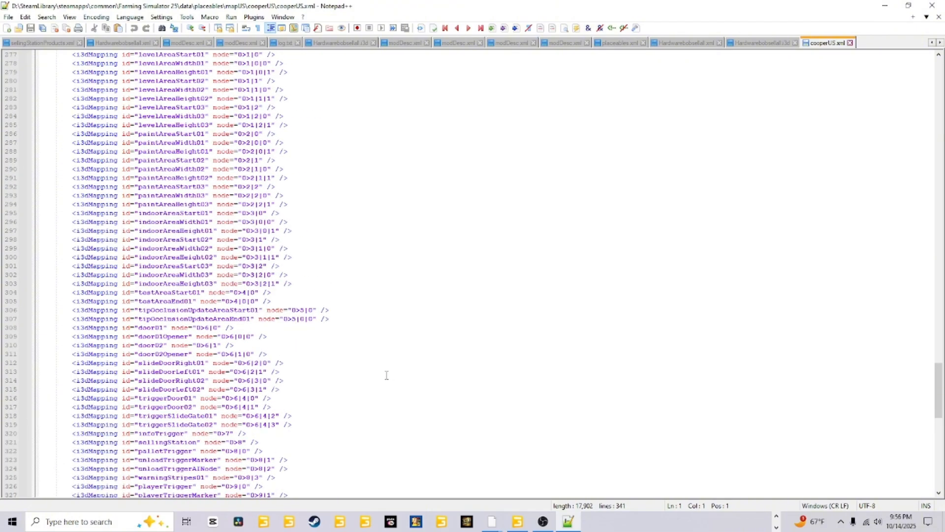
- Close cooperUS.xml, put away Notepad++ and the folder window, and view the cooper site in GIANTS Editor
{"action": "scroll", "coordinate": [386, 375], "scroll_direction": "up", "scroll_amount": 20}
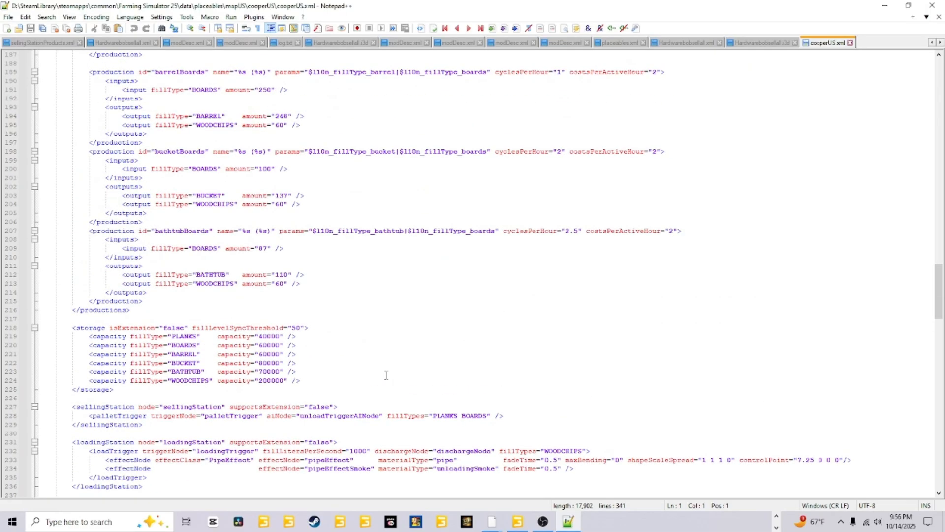
{"action": "scroll", "coordinate": [386, 375], "scroll_direction": "up", "scroll_amount": 17}
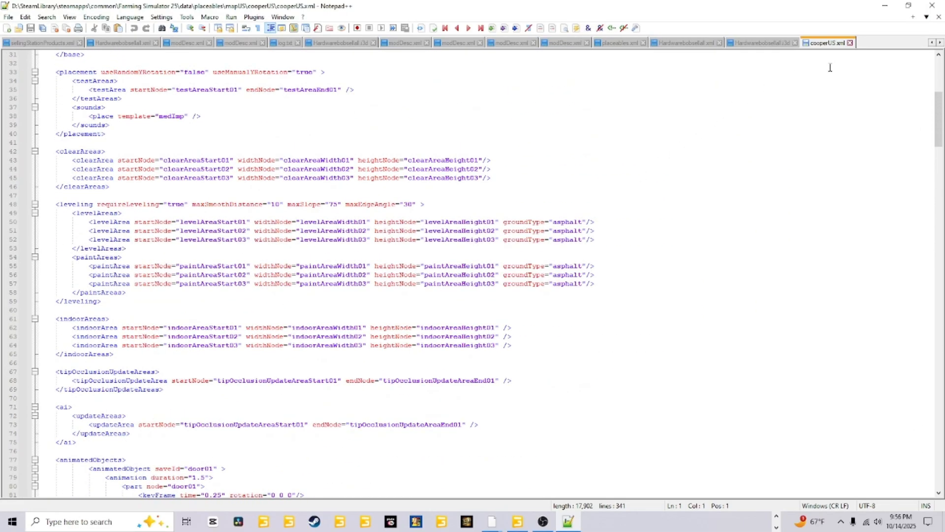
{"action": "left_click", "coordinate": [850, 43]}
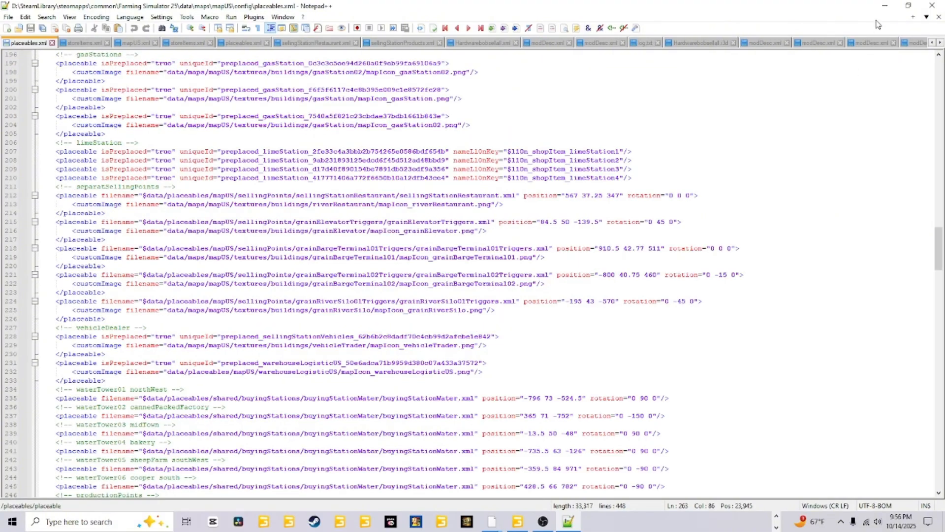
{"action": "left_click", "coordinate": [884, 5]}
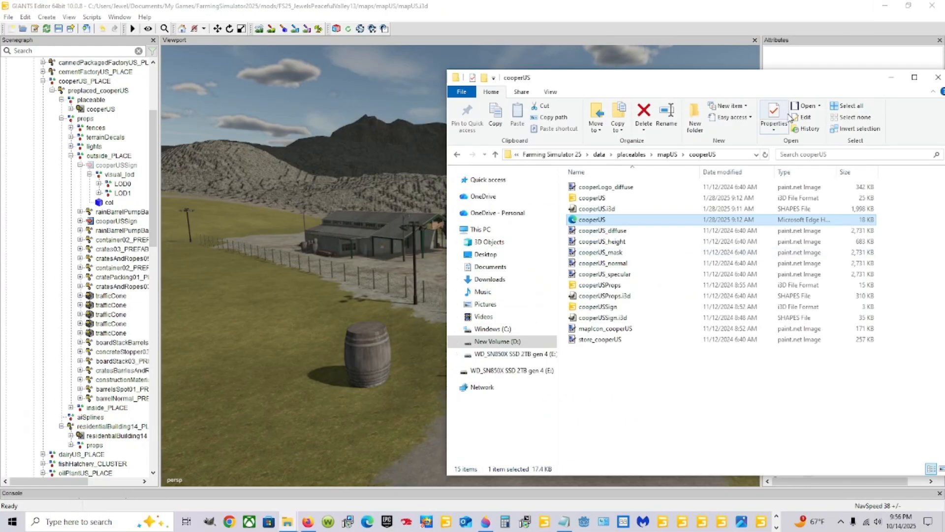
{"action": "left_click", "coordinate": [890, 77]}
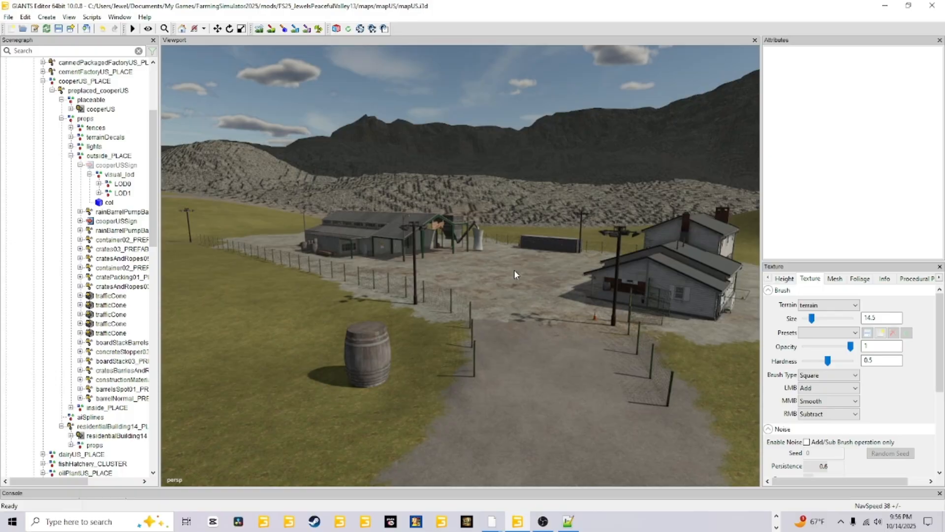
{"action": "right_click_drag", "start_coordinate": [514, 269], "coordinate": [500, 374]}
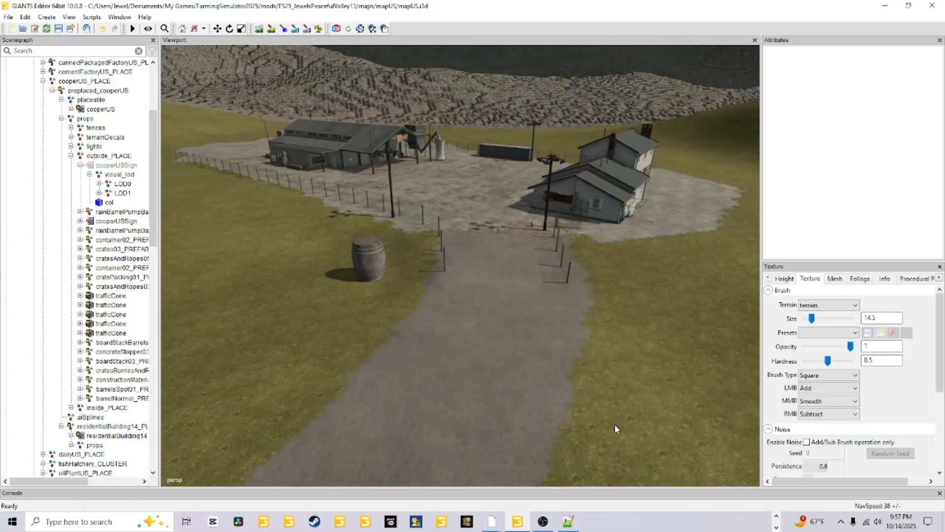
- Switch to Steam, launch Farming Simulator 25 from the library, skip the intro videos and open the career game saves
{"action": "left_click", "coordinate": [314, 521]}
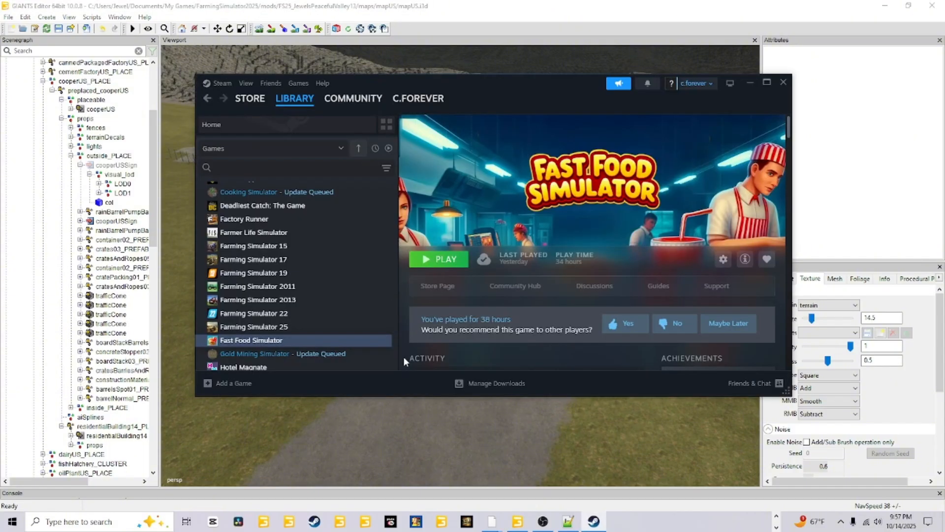
{"action": "left_click", "coordinate": [281, 326]}
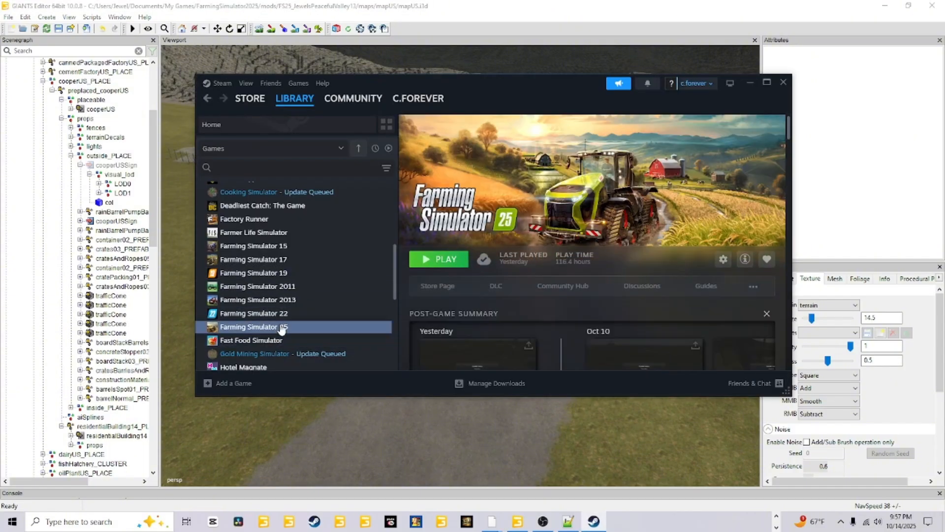
{"action": "left_click", "coordinate": [449, 259]}
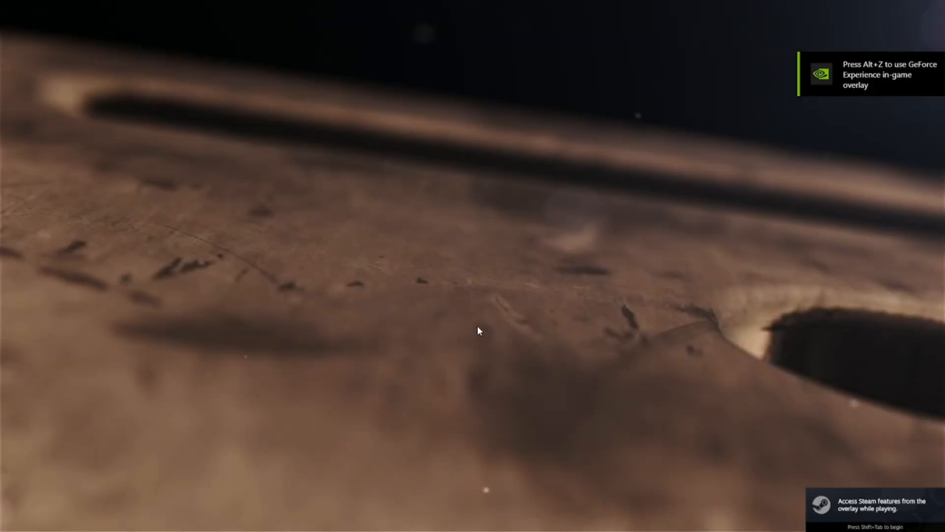
{"action": "left_click", "coordinate": [436, 327]}
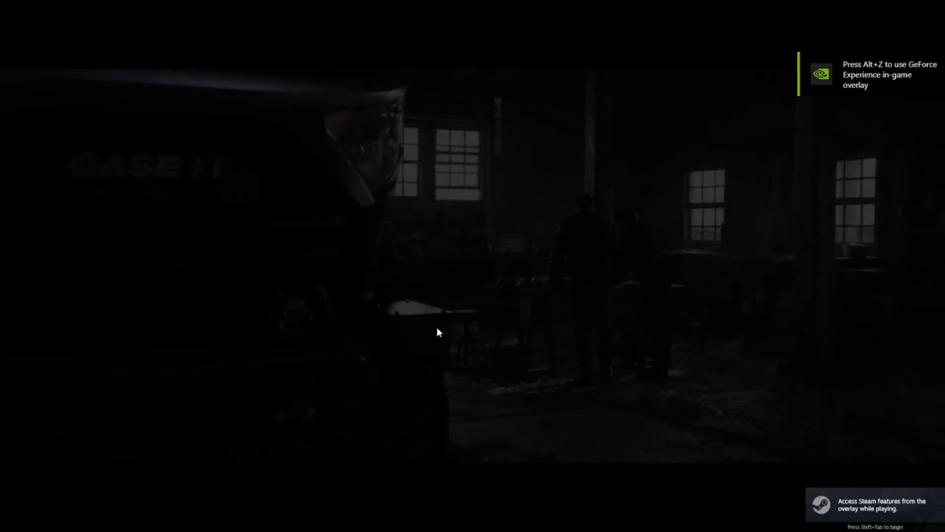
{"action": "left_click", "coordinate": [361, 322]}
{"action": "left_click", "coordinate": [82, 317]}
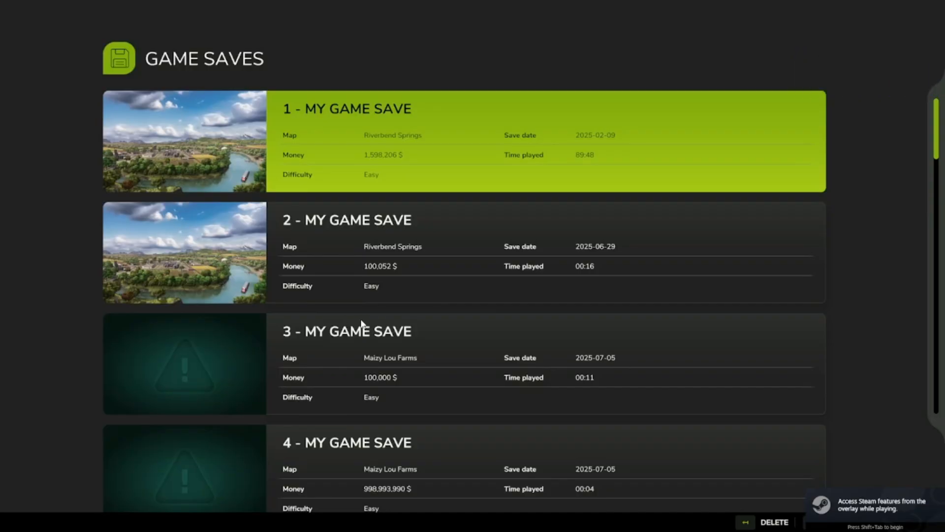
- Delete the JewelsPeacefulValley game save in slot 16 and confirm the deletion
{"action": "scroll", "coordinate": [363, 331], "scroll_direction": "down", "scroll_amount": 10}
{"action": "scroll", "coordinate": [378, 338], "scroll_direction": "down", "scroll_amount": 5}
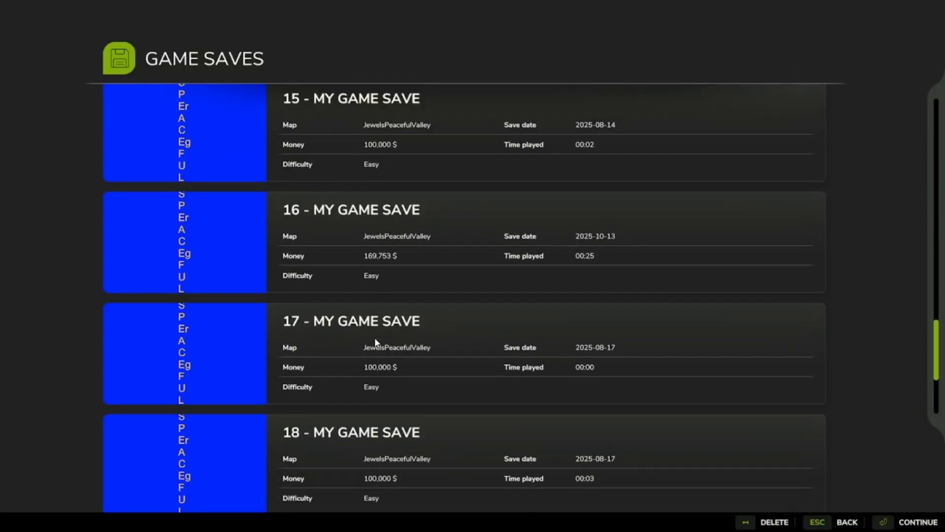
{"action": "scroll", "coordinate": [370, 336], "scroll_direction": "up", "scroll_amount": 3}
{"action": "scroll", "coordinate": [352, 320], "scroll_direction": "down", "scroll_amount": 1}
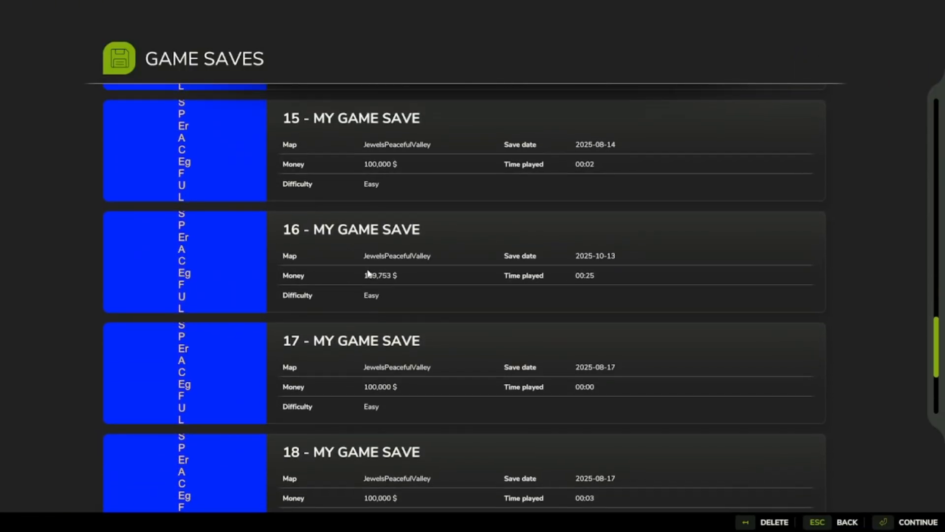
{"action": "left_click", "coordinate": [310, 274]}
{"action": "key", "text": "Delete"}
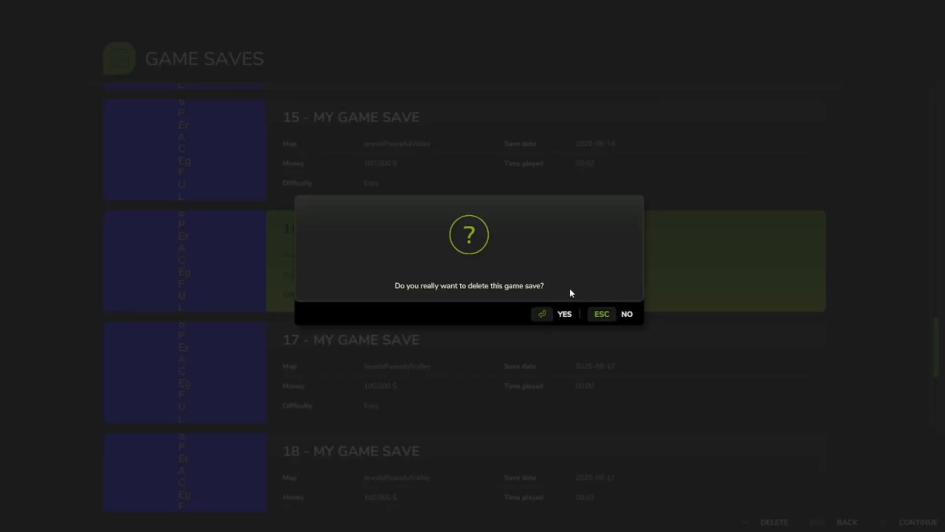
{"action": "left_click", "coordinate": [533, 307]}
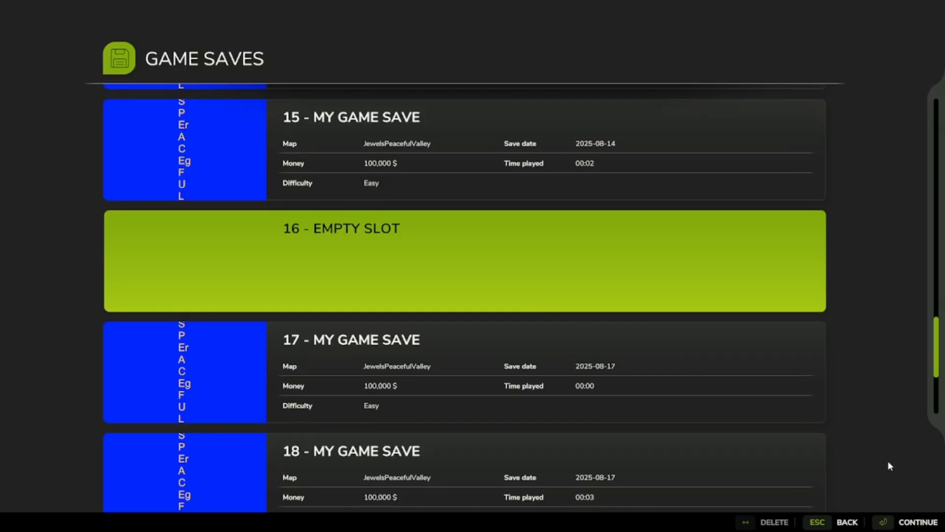
- Start a new game in empty slot 16 on the JewelsPeacefulValley map, with the guided intro-tour off and the installed mods kept selected
{"action": "key", "text": "Return"}
{"action": "left_click", "coordinate": [139, 370]}
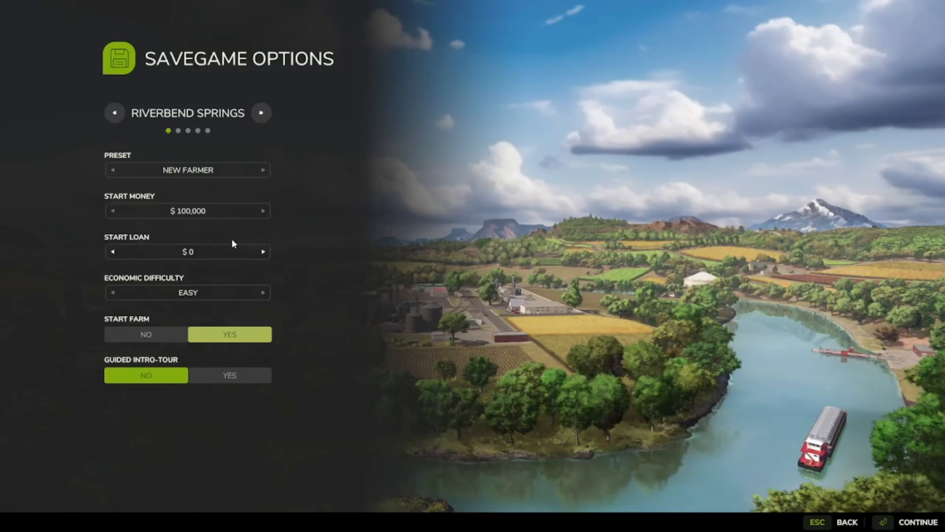
{"action": "left_click", "coordinate": [245, 116]}
{"action": "left_click", "coordinate": [244, 115]}
{"action": "left_click", "coordinate": [244, 115]}
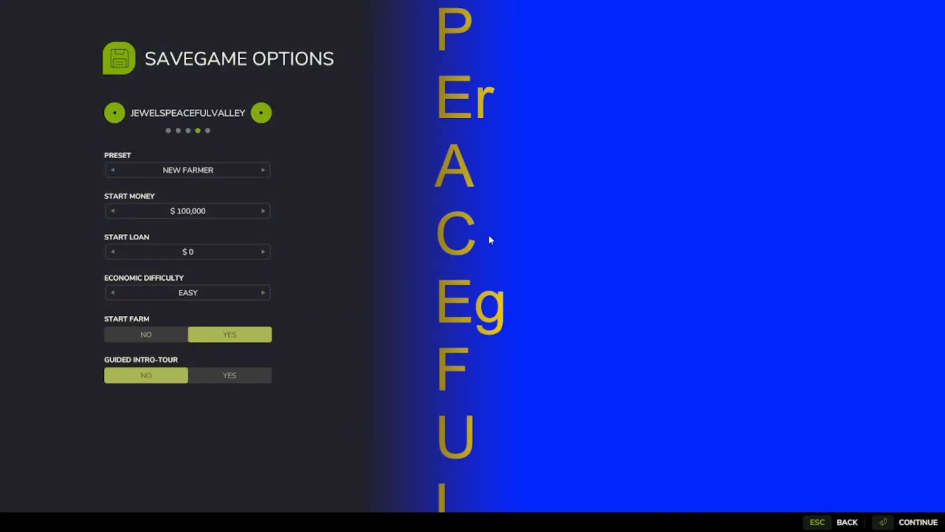
{"action": "key", "text": "Return"}
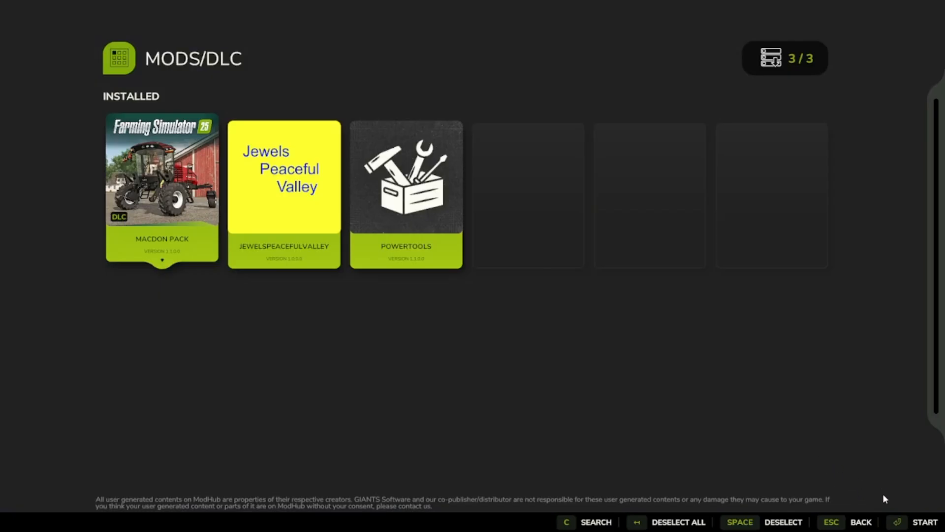
{"action": "key", "text": "Return"}
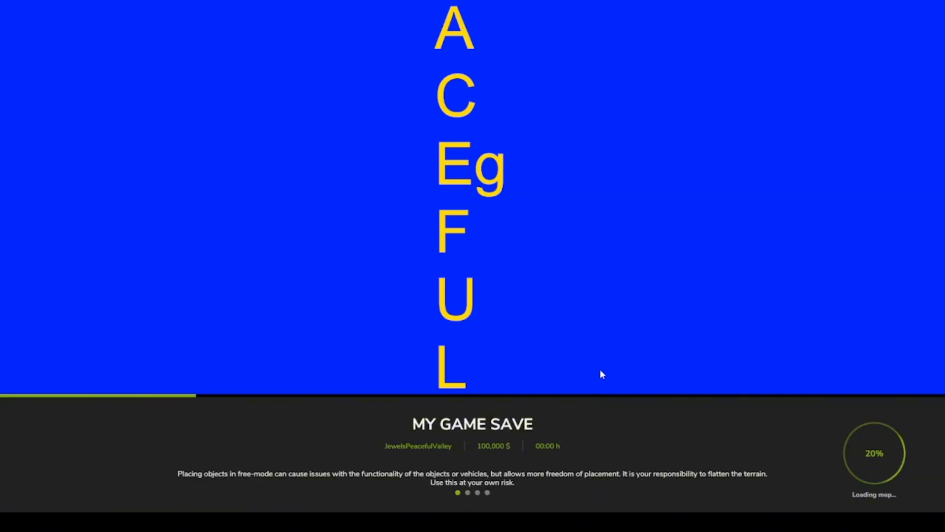
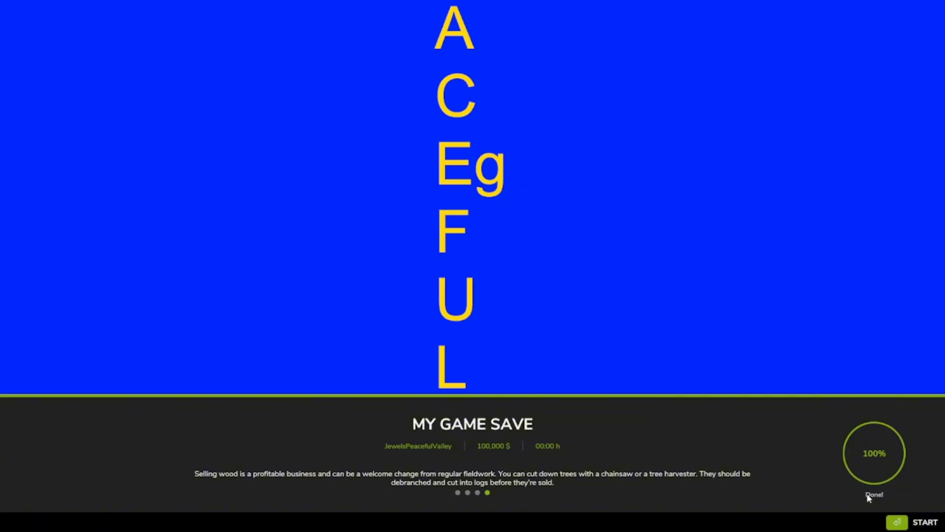
- Start the loaded game save and open the in-game map to view the whole Inner Map area with its hotspots
{"action": "key", "text": "Return"}
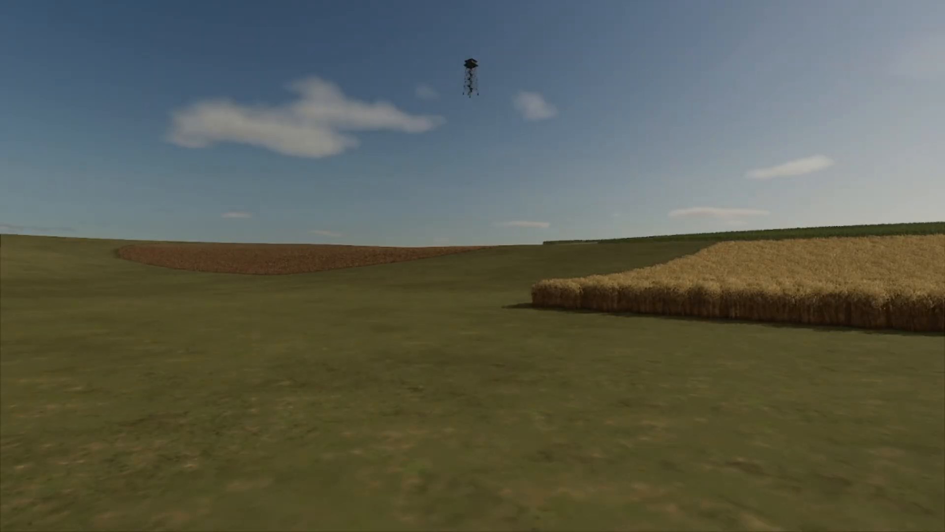
{"action": "key", "text": "Escape"}
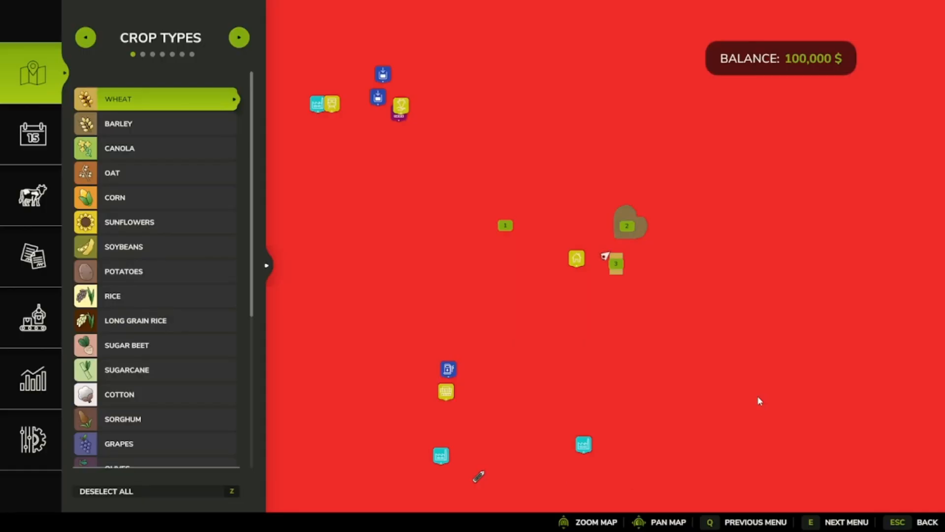
{"action": "scroll", "coordinate": [589, 341], "scroll_direction": "down", "scroll_amount": 5}
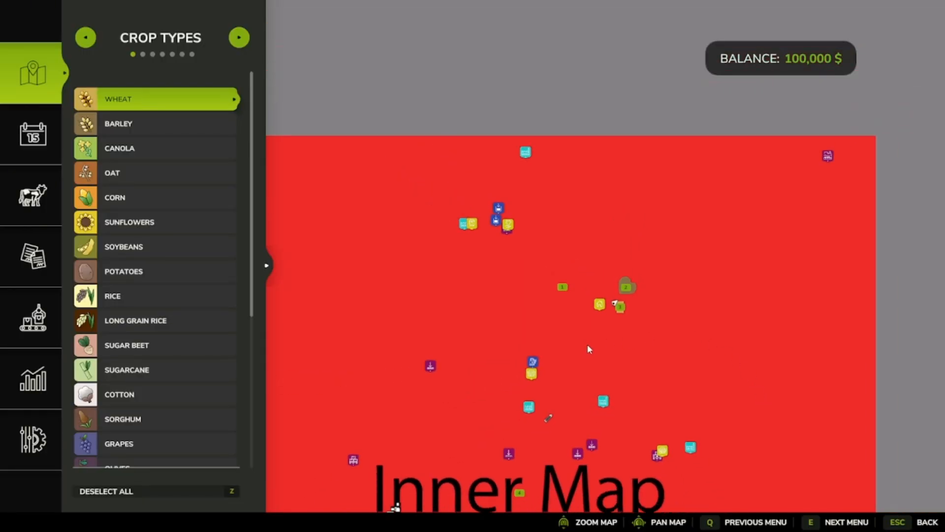
{"action": "scroll", "coordinate": [542, 303], "scroll_direction": "down", "scroll_amount": 3}
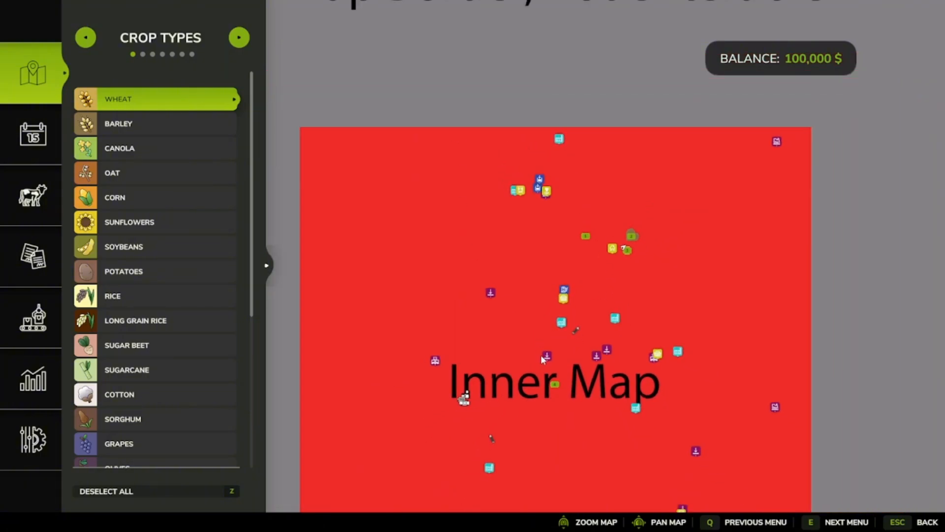
{"action": "left_click_drag", "start_coordinate": [581, 380], "coordinate": [606, 280]}
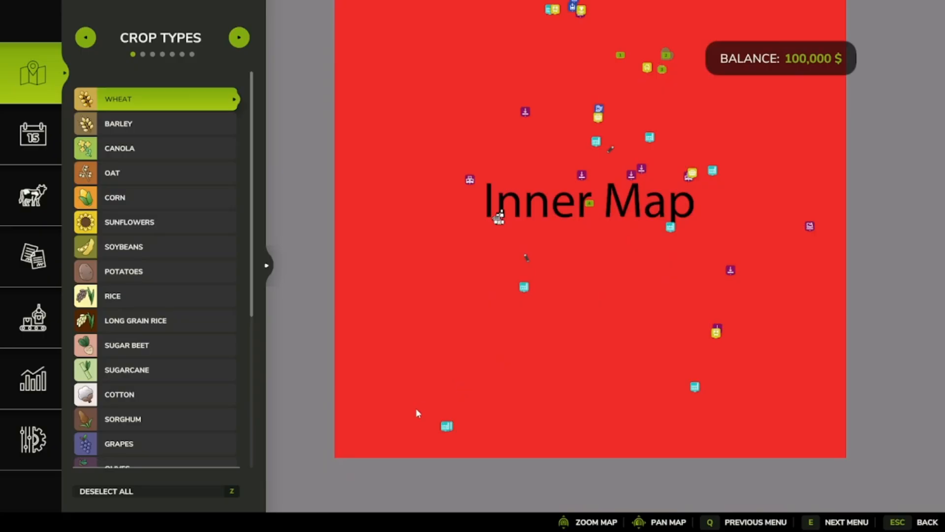
{"action": "left_click_drag", "start_coordinate": [525, 392], "coordinate": [429, 391]}
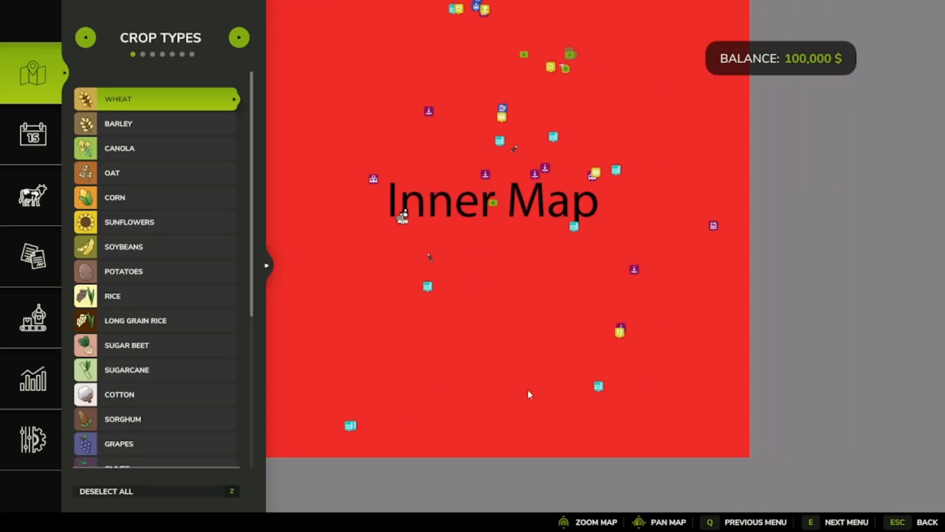
- Select the Cooper production on the map and check its purchase offer without buying it
{"action": "left_click", "coordinate": [571, 368]}
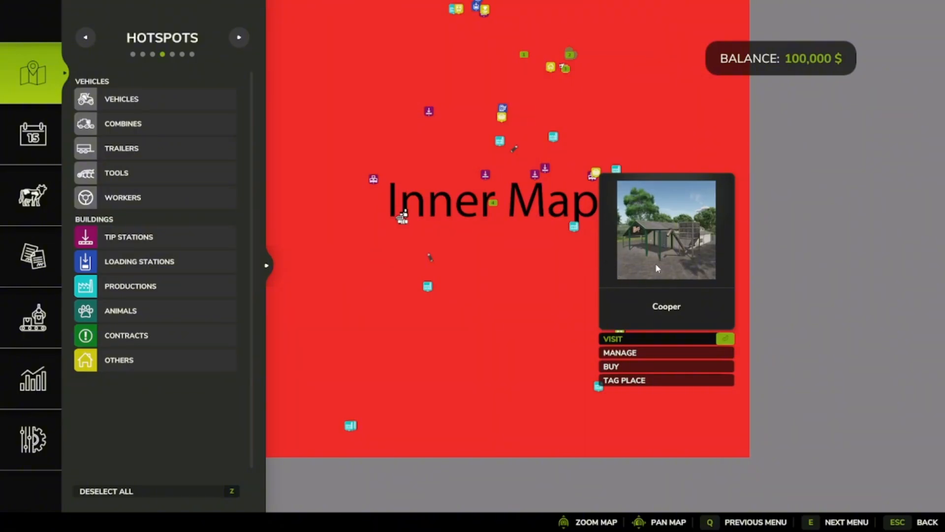
{"action": "left_click", "coordinate": [585, 363]}
{"action": "left_click", "coordinate": [578, 363]}
{"action": "left_click", "coordinate": [580, 347]}
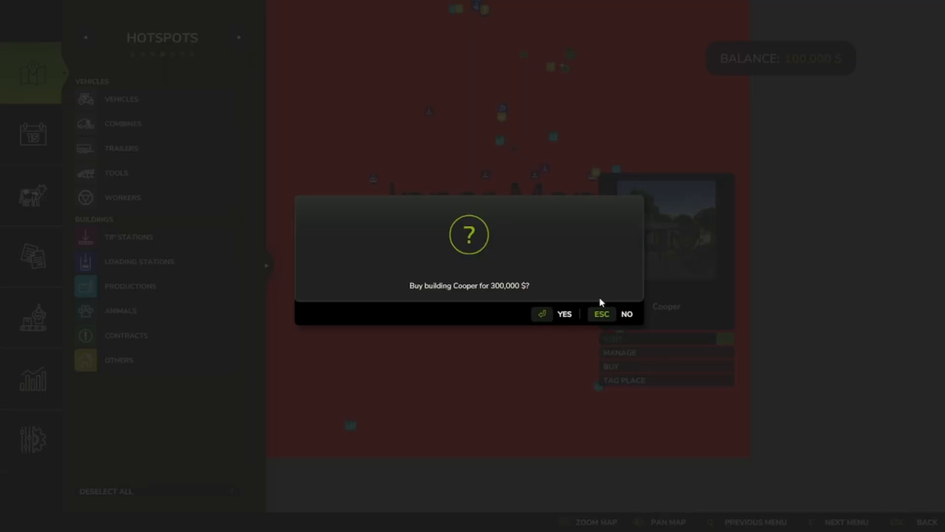
{"action": "key", "text": "Escape"}
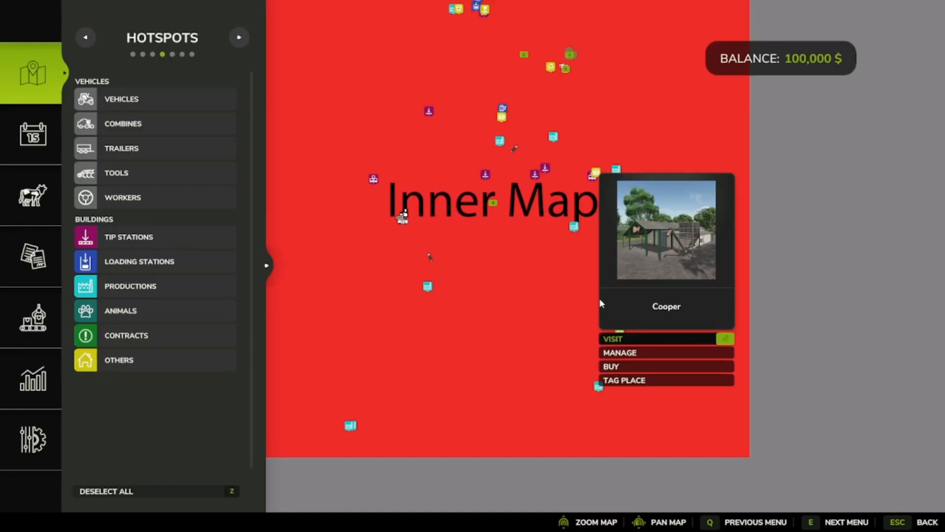
- Visit the Cooper production from the map and back away from the building's wall into the yard
{"action": "left_click", "coordinate": [584, 321]}
{"action": "key", "text": "s"}
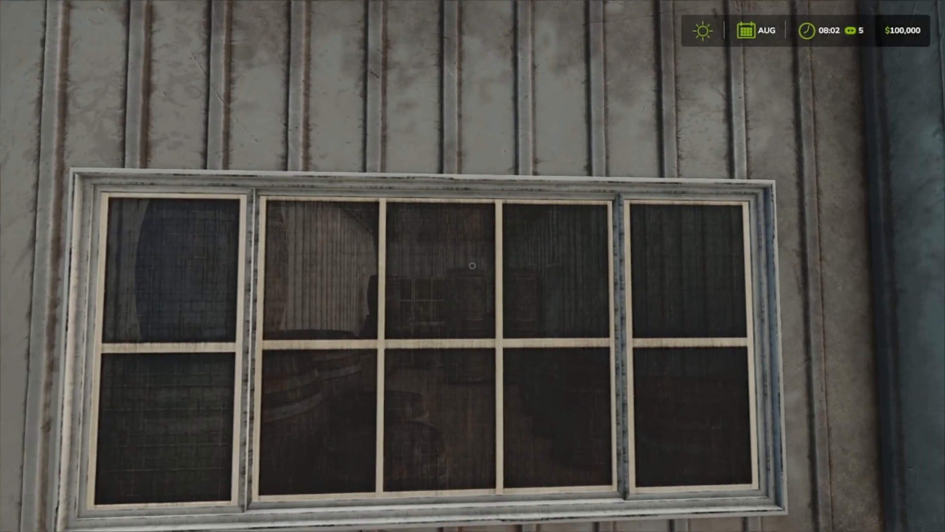
{"action": "key", "text": "s"}
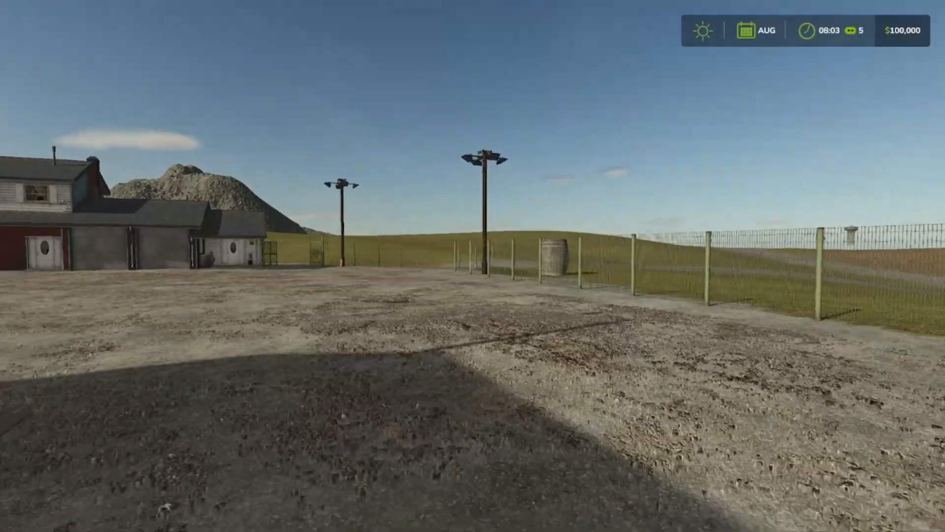
- Walk across the gravel yard and out through the gate to the giant wooden barrel beside the fence
{"action": "key", "text": "w"}
{"action": "key", "text": "w"}
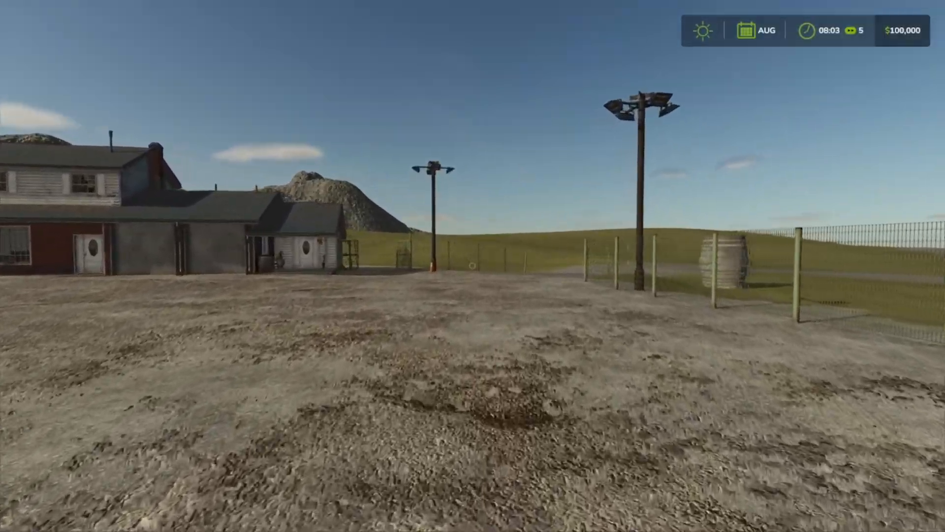
{"action": "key", "text": "w"}
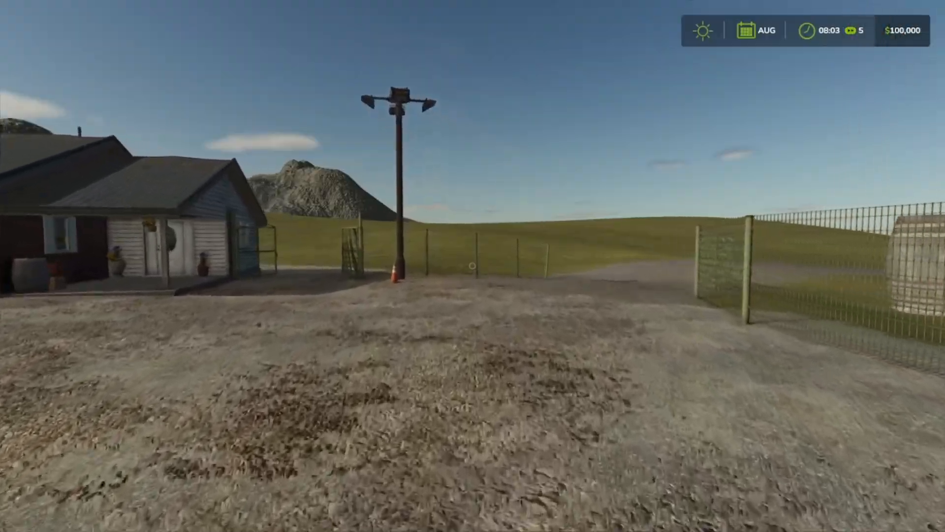
{"action": "key", "text": "w"}
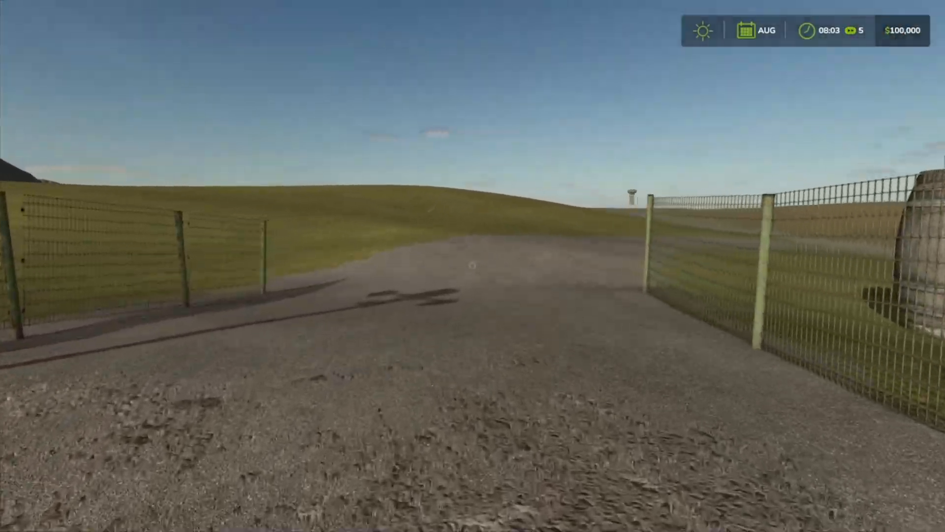
{"action": "key", "text": "w"}
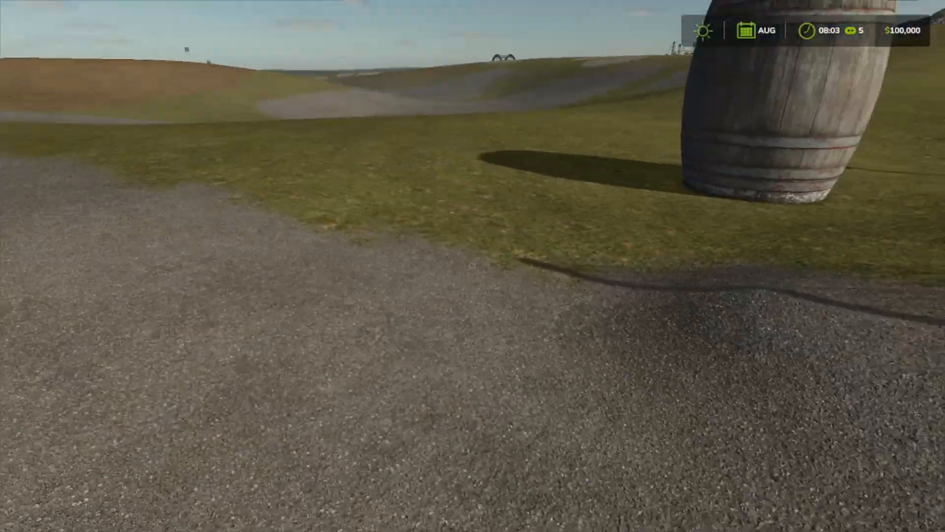
{"action": "key", "text": "w"}
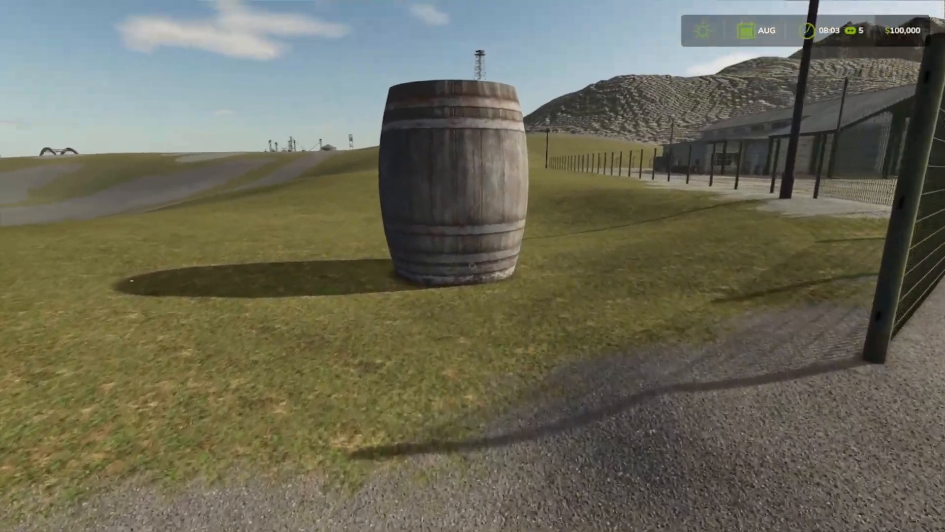
{"action": "key", "text": "w"}
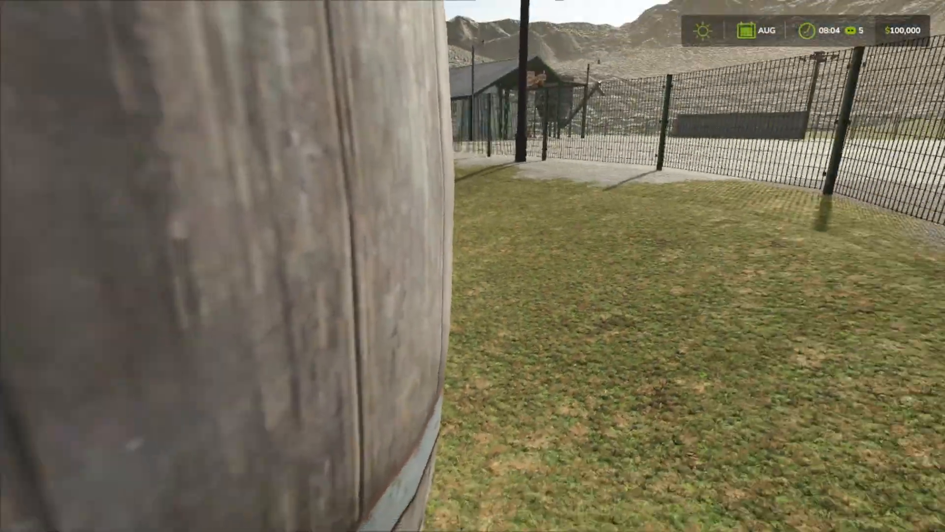
- Walk around the giant wooden barrel and examine its base on the grass from all sides
{"action": "key", "text": "s"}
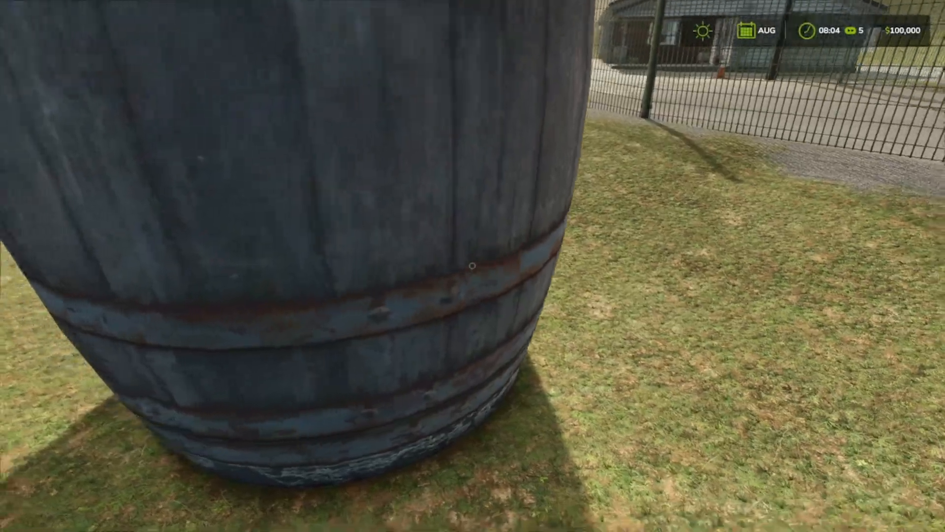
{"action": "key", "text": "a"}
{"action": "key", "text": "a"}
{"action": "key", "text": "w"}
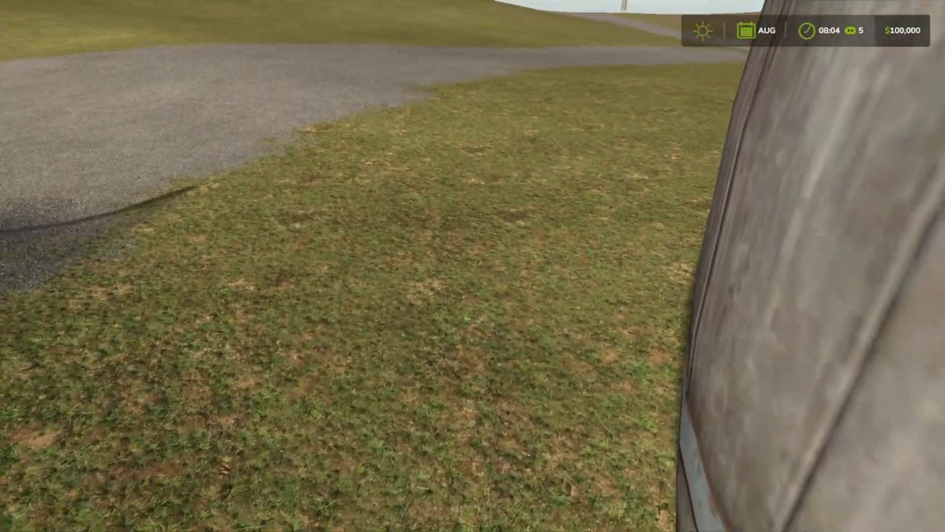
{"action": "key", "text": "a"}
{"action": "key", "text": "a"}
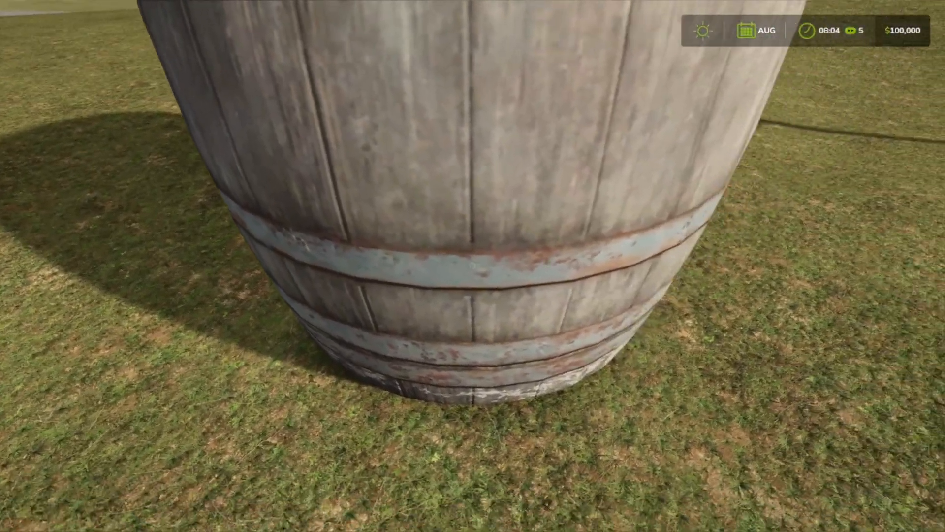
{"action": "key", "text": "w"}
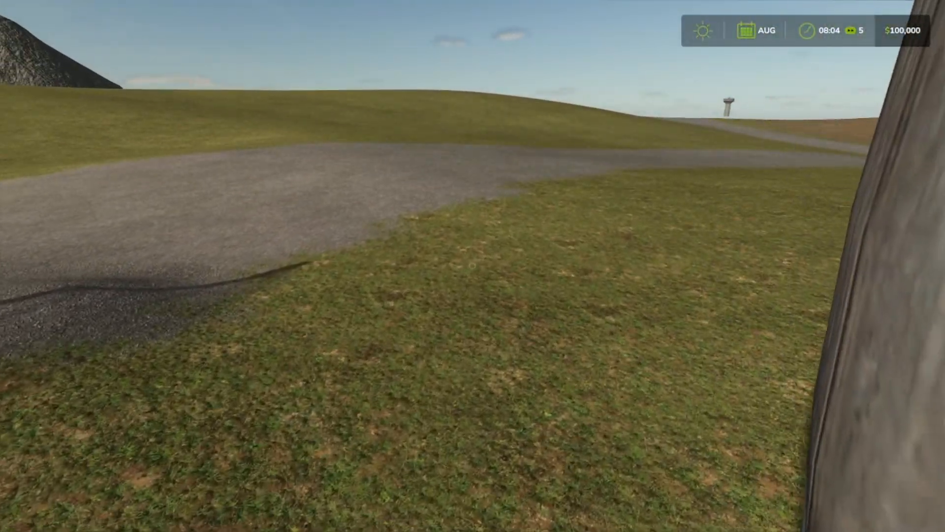
{"action": "key", "text": "a"}
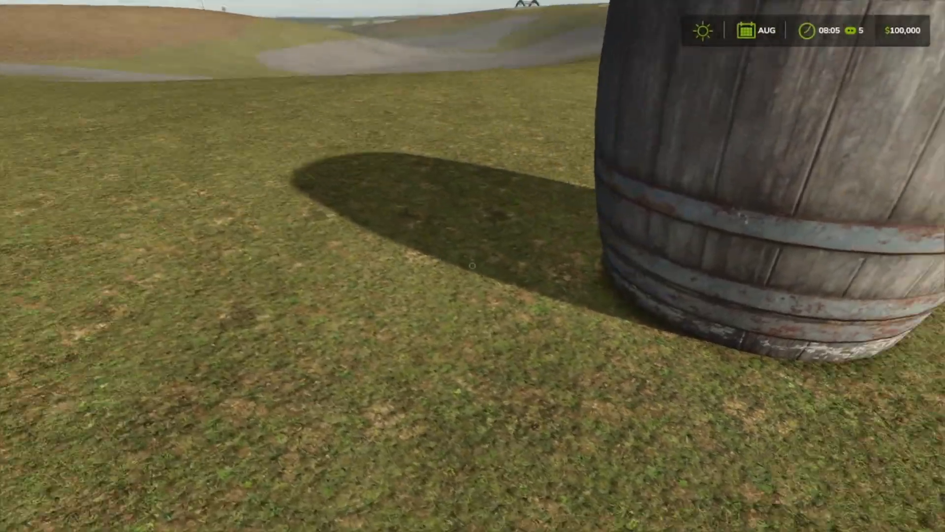
{"action": "key", "text": "w"}
{"action": "key", "text": "s"}
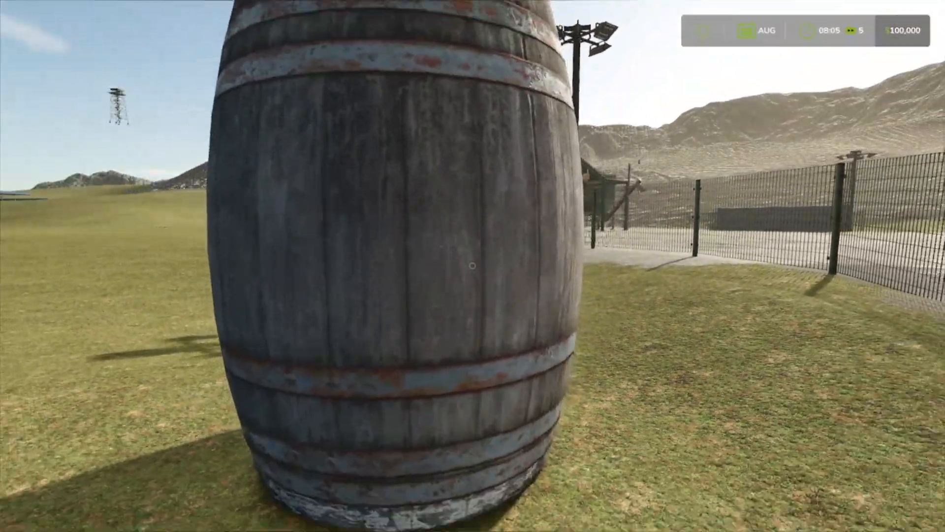
{"action": "key", "text": "s"}
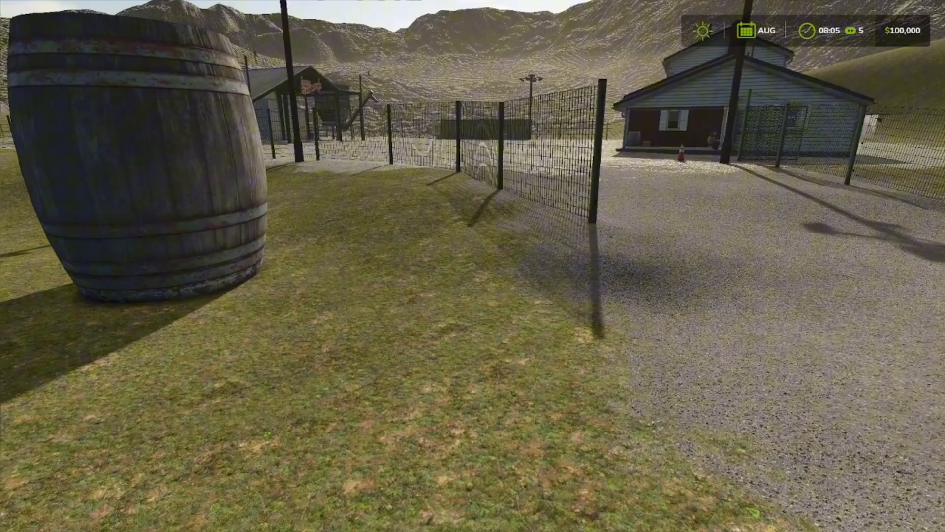
- Walk back through the gate and past the house with the garage doors to the front of the cooperage building
{"action": "key", "text": "w"}
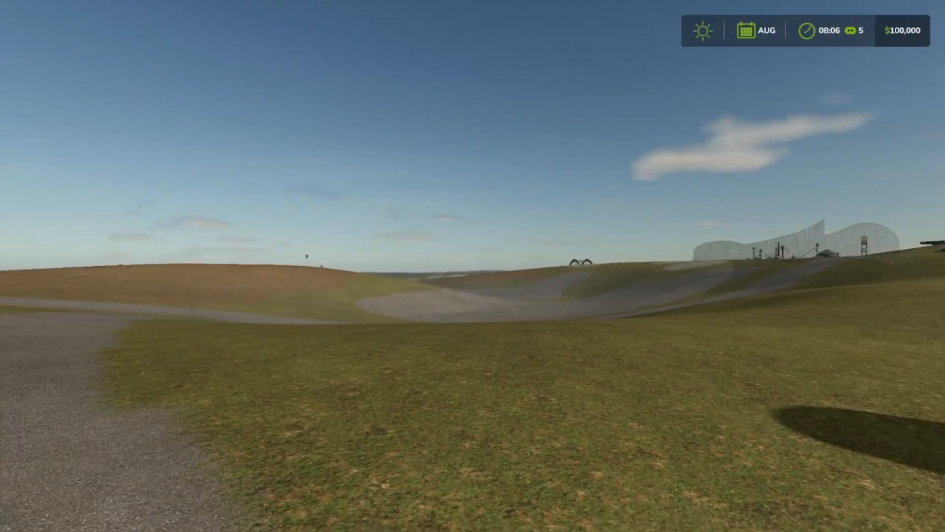
{"action": "key", "text": "w"}
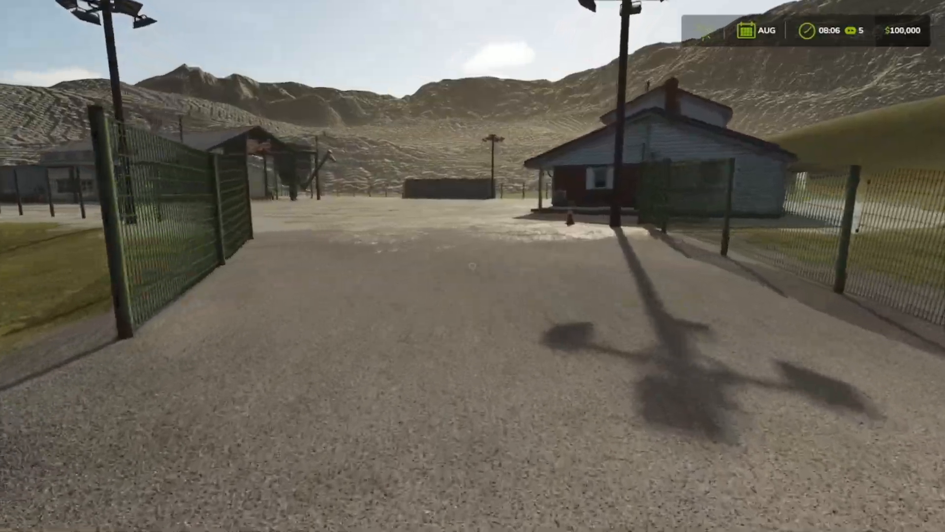
{"action": "key", "text": "w"}
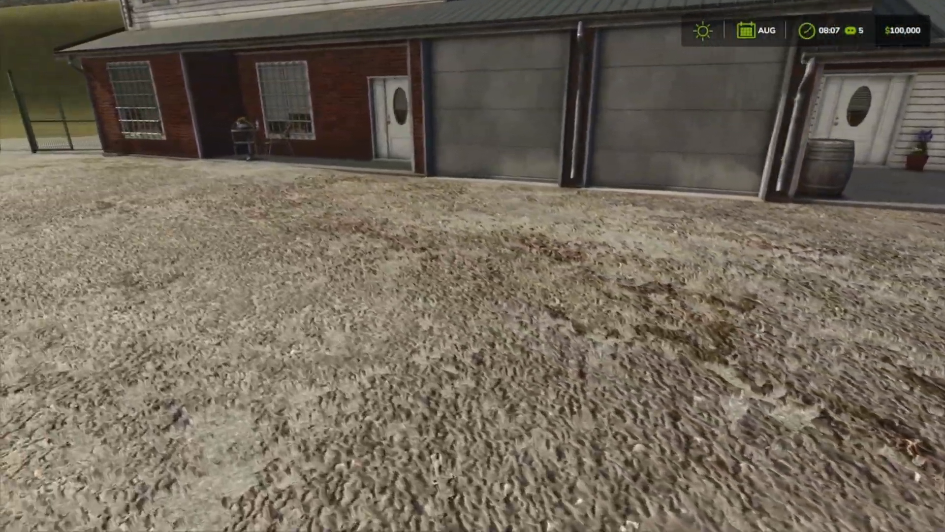
{"action": "key", "text": "w"}
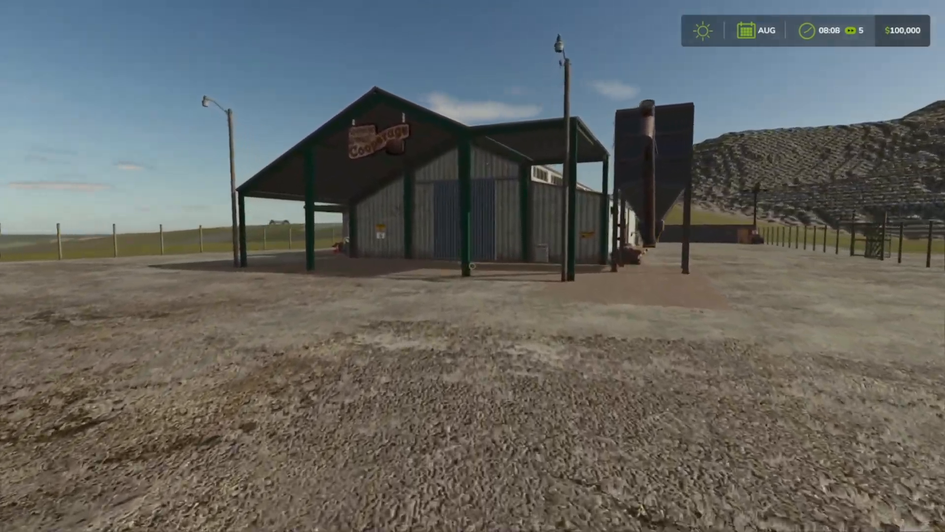
- Examine the spots under the cooperage canopy where the ground pokes through the concrete floor
{"action": "key", "text": "w"}
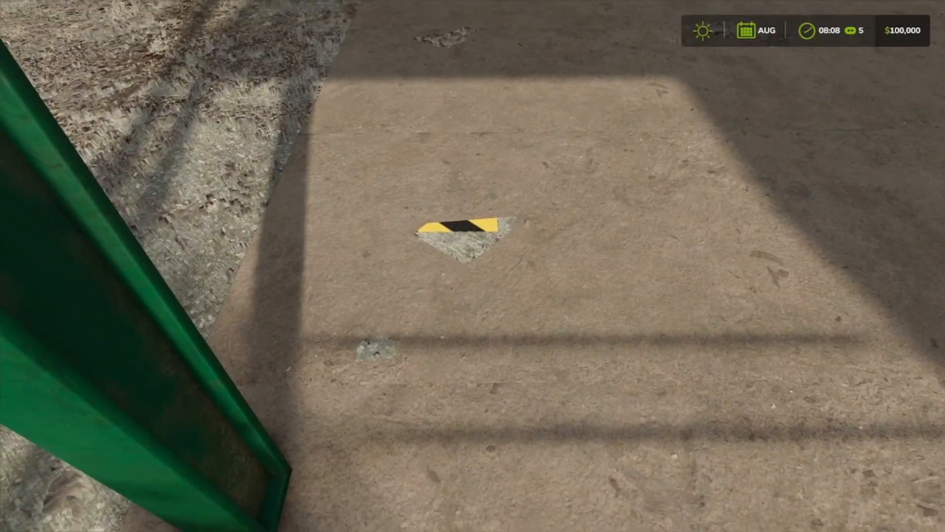
{"action": "key", "text": "w"}
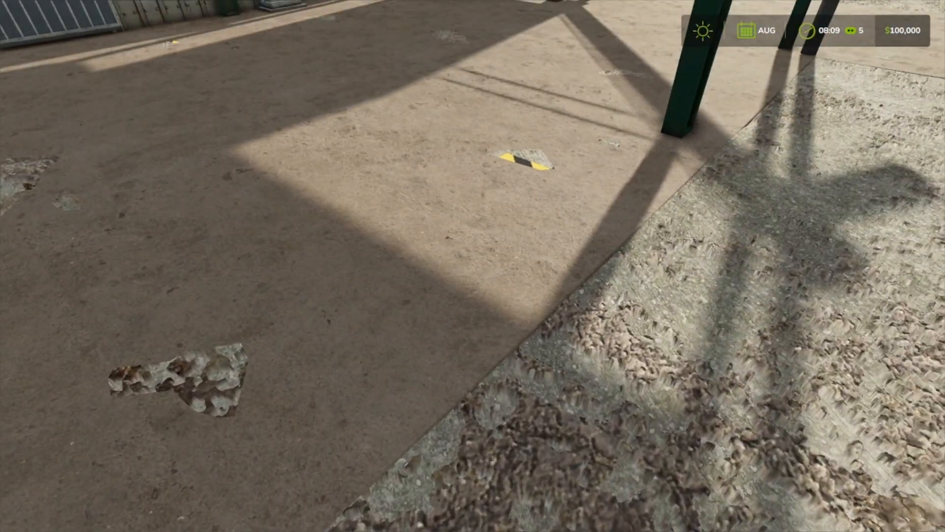
{"action": "key", "text": "w"}
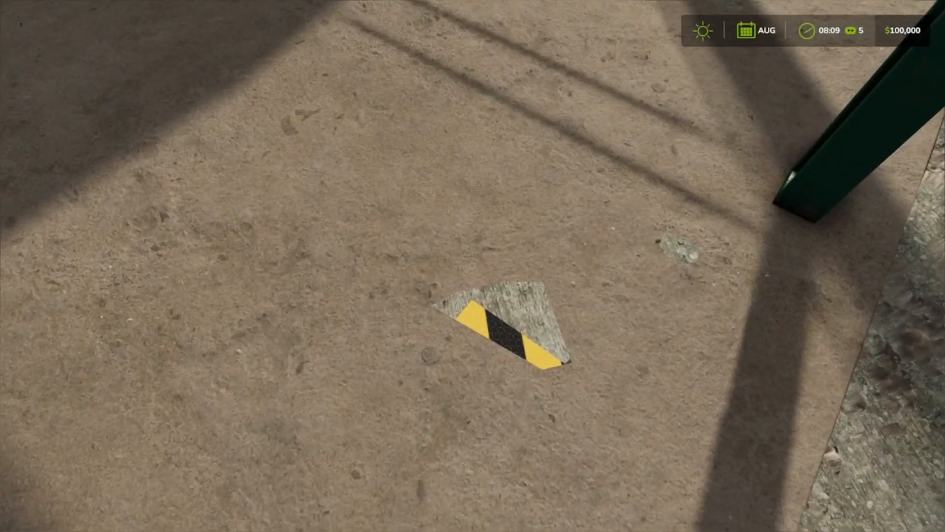
{"action": "key", "text": "w"}
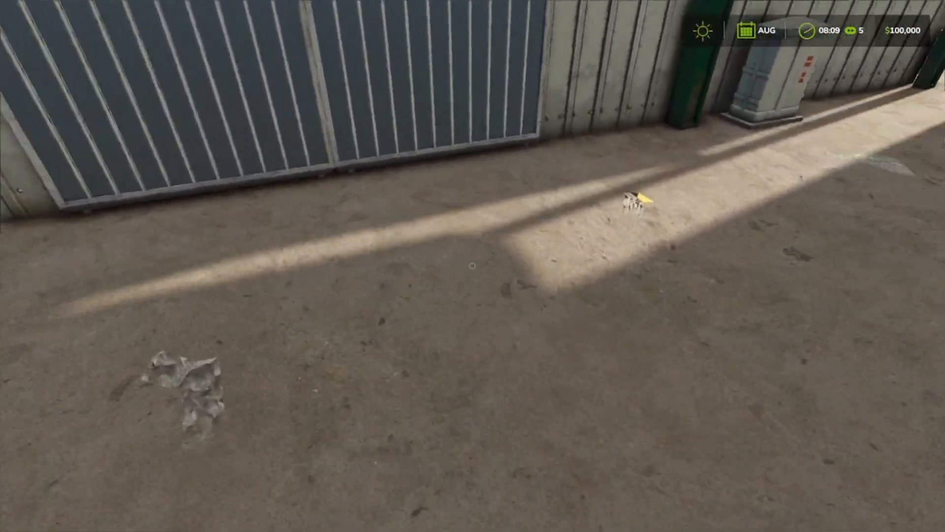
- Open the cooperage's sliding doors and walk inside the building
{"action": "key", "text": "w"}
{"action": "key", "text": "r"}
{"action": "key", "text": "s"}
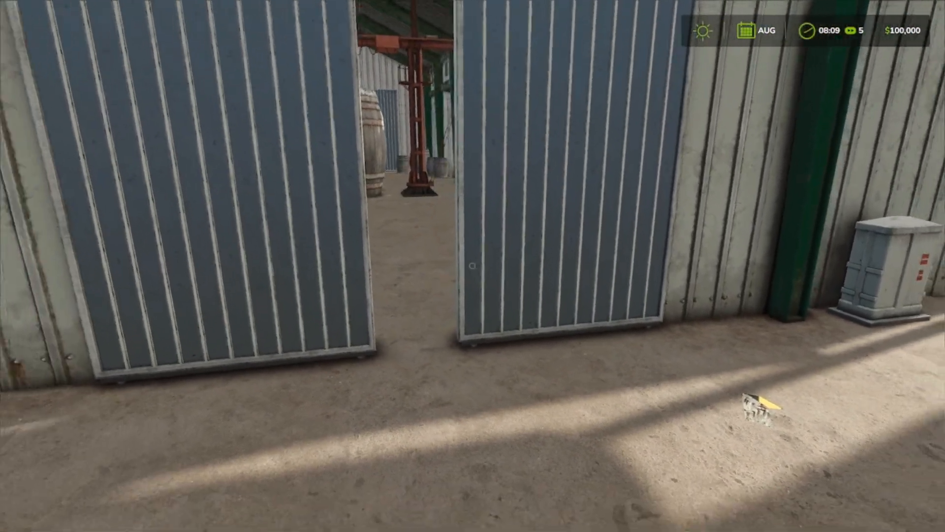
{"action": "key", "text": "s"}
{"action": "key", "text": "w"}
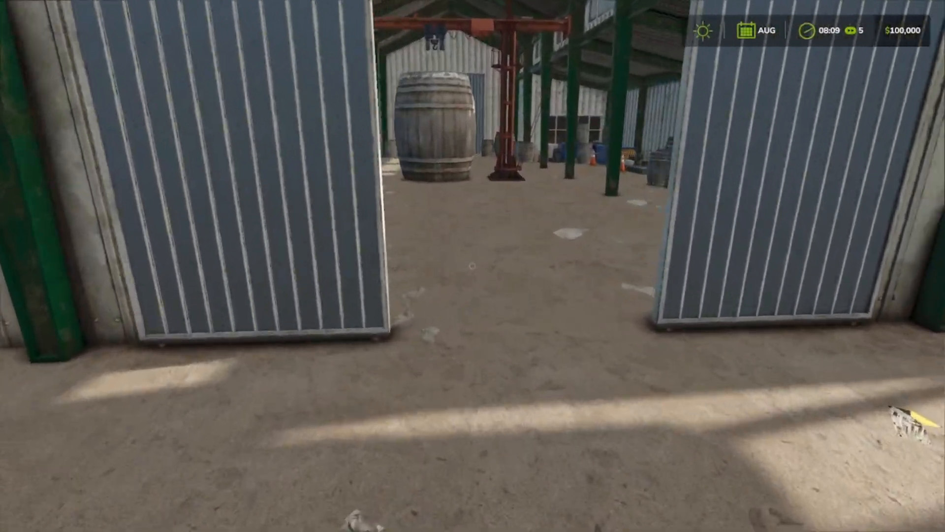
{"action": "key", "text": "w"}
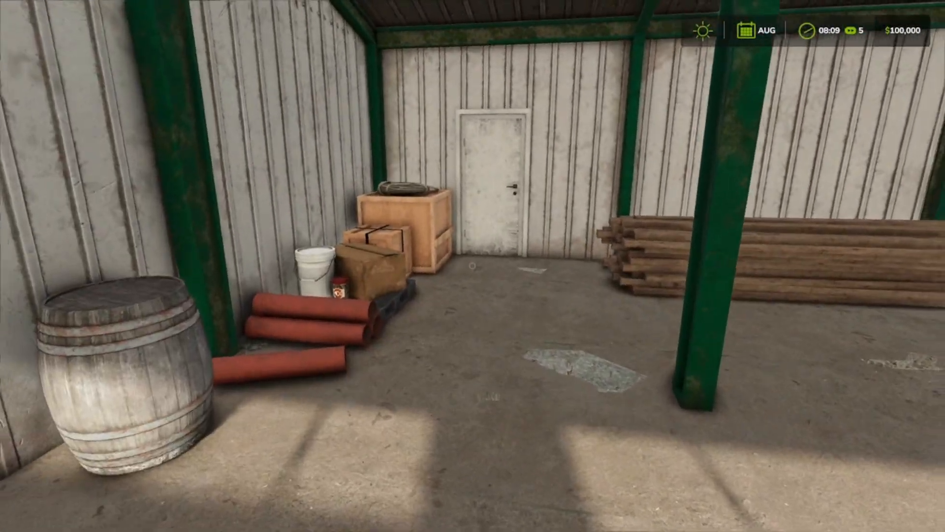
- Walk to the white door beside the stacked crates at the back of the cooperage and open it
{"action": "key", "text": "s"}
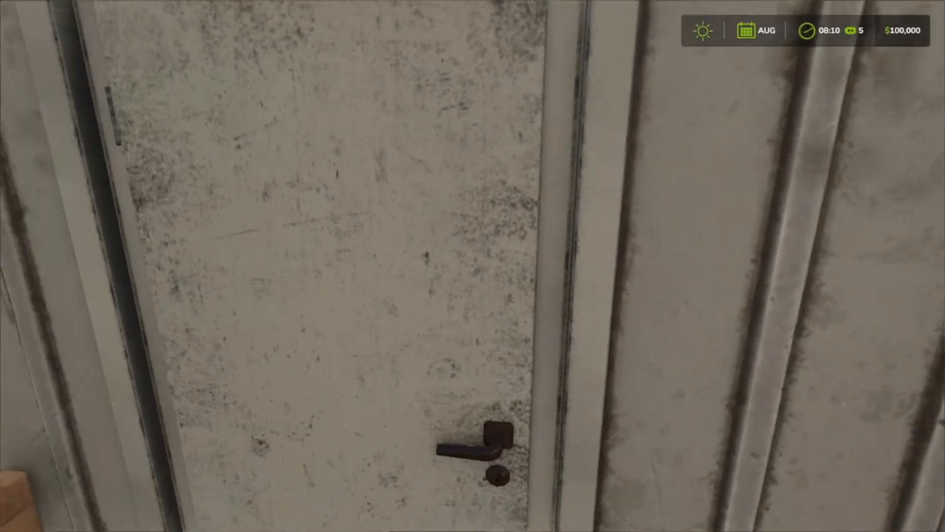
{"action": "left_click", "coordinate": [472, 266]}
- Walk through the cooperage interior past the lumber pile, giant barrels and red crane to the large sliding doors
{"action": "key", "text": "w"}
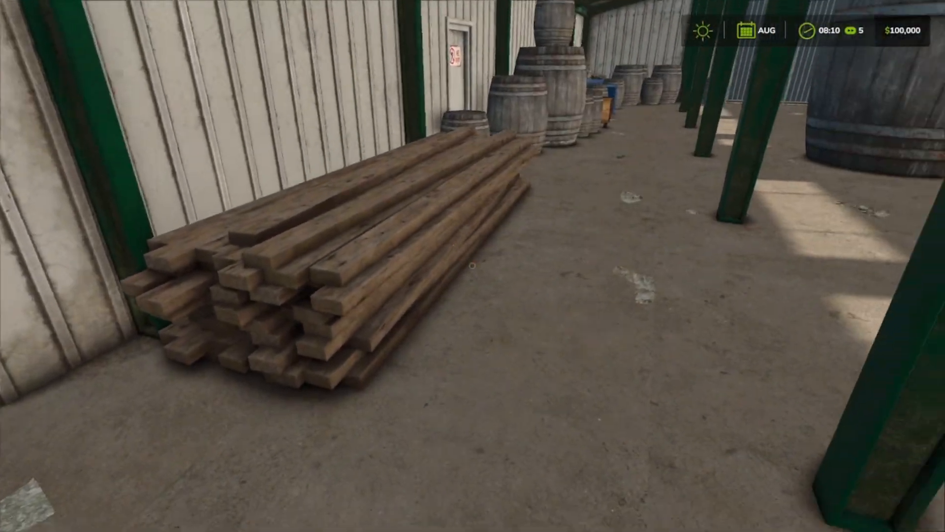
{"action": "key", "text": "w"}
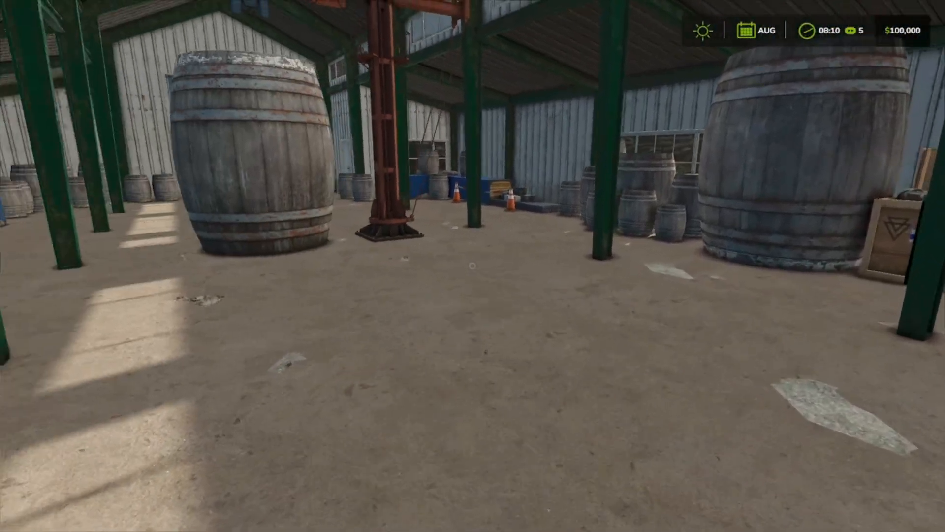
{"action": "key", "text": "w"}
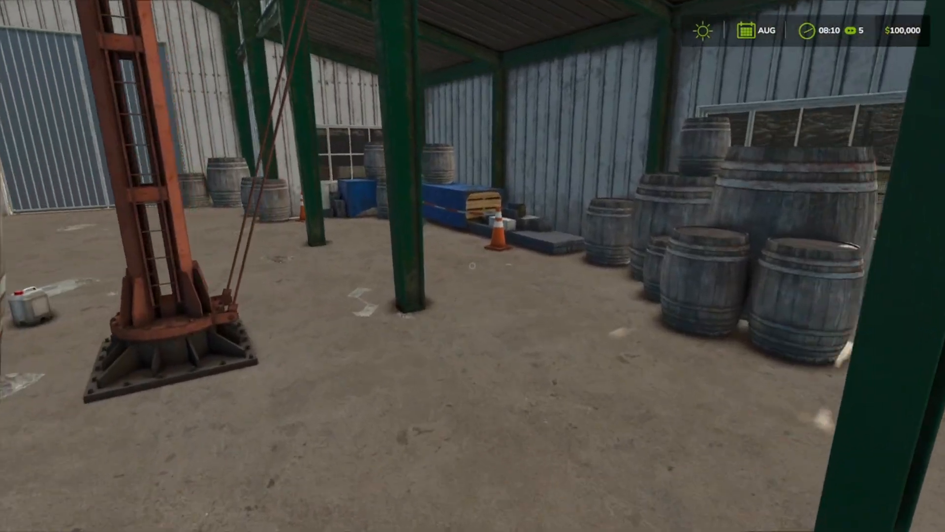
{"action": "key", "text": "w"}
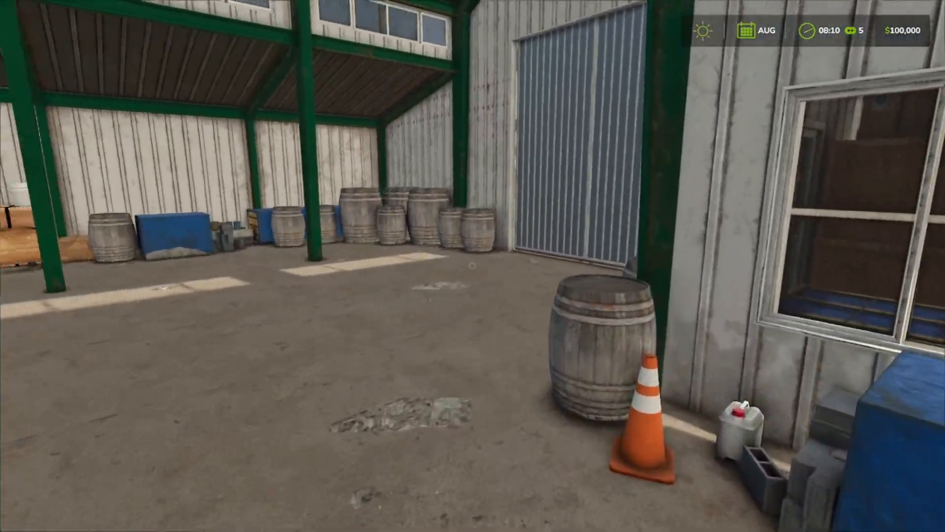
{"action": "key", "text": "w"}
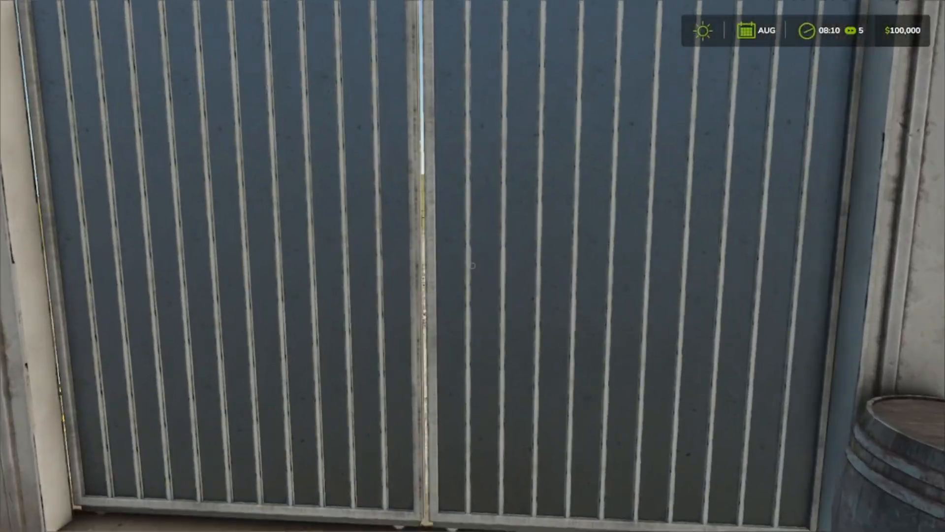
- Go to the weathered door with the rusty handle beside the barrel and open it
{"action": "key", "text": "w"}
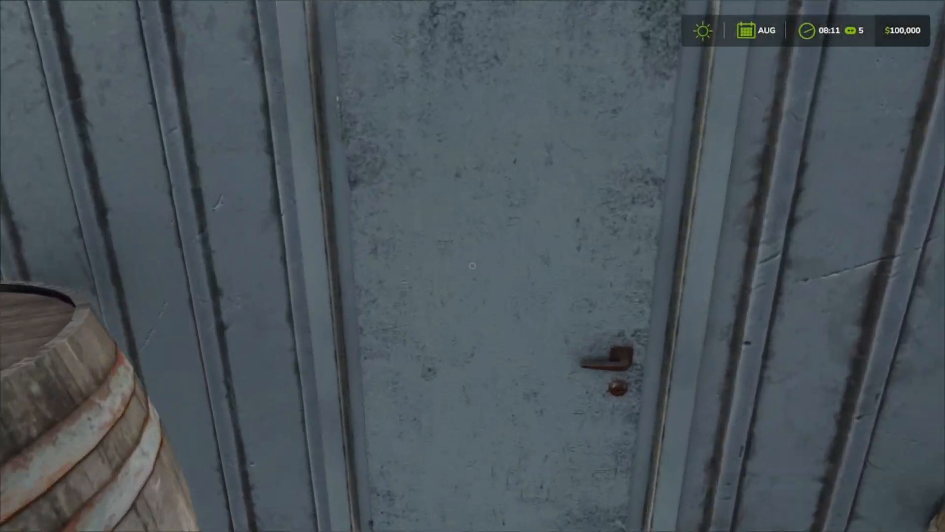
{"action": "key", "text": "s"}
{"action": "left_click", "coordinate": [473, 266]}
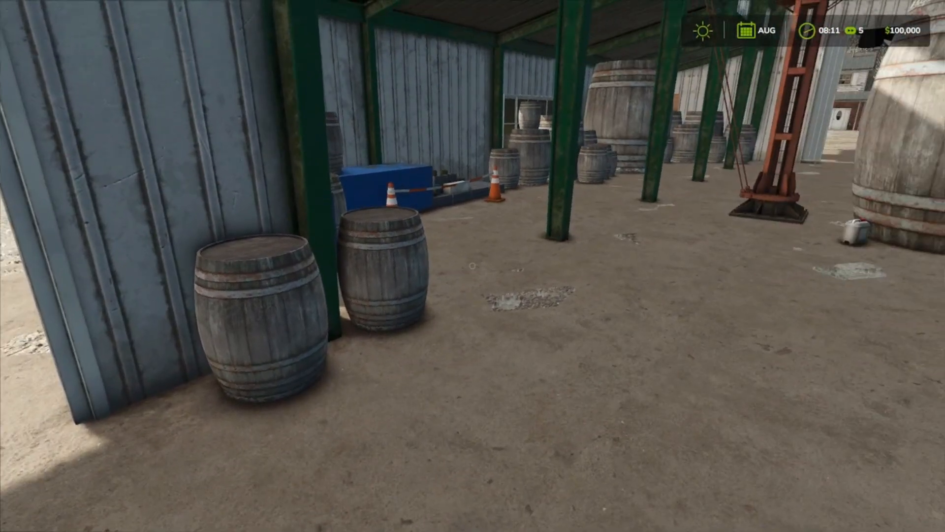
- Walk back past the barrels along the walls and examine the door with the NO ENTRY sign
{"action": "key", "text": "w"}
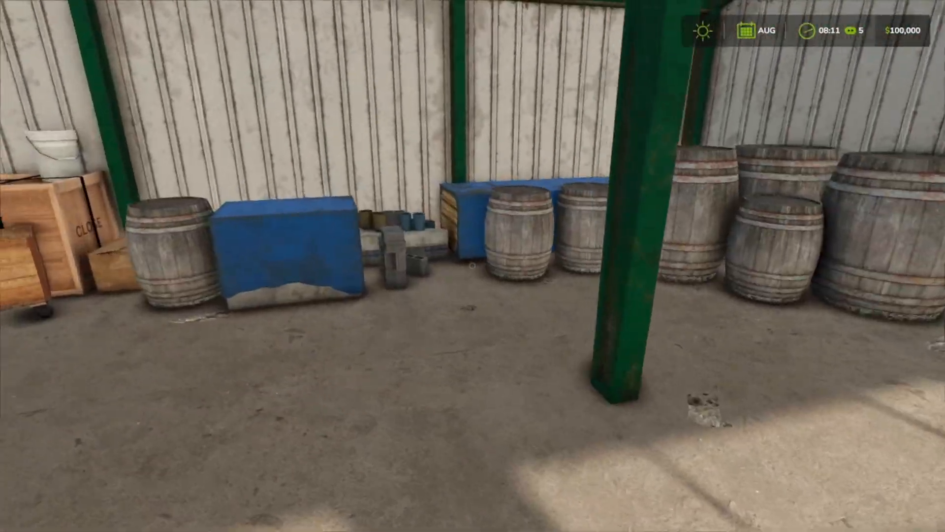
{"action": "key", "text": "w"}
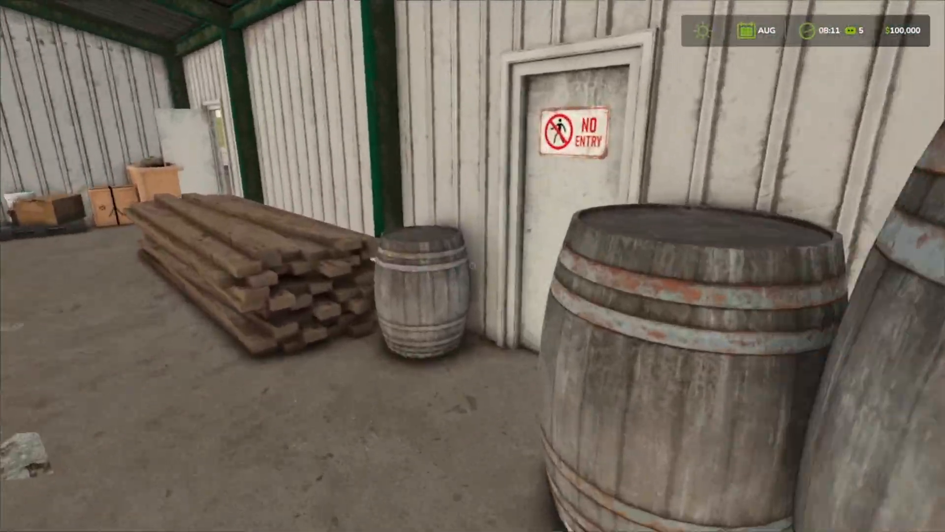
{"action": "key", "text": "w"}
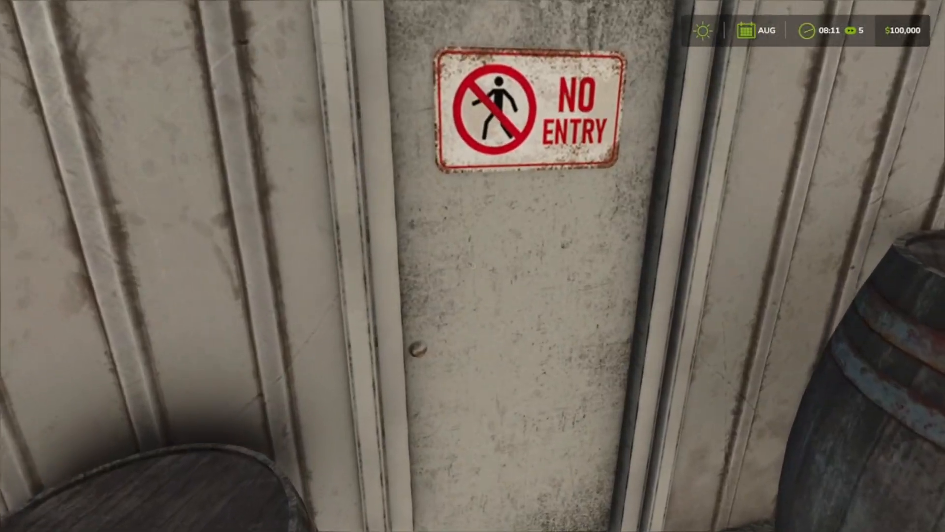
{"action": "key", "text": "s"}
{"action": "key", "text": "w"}
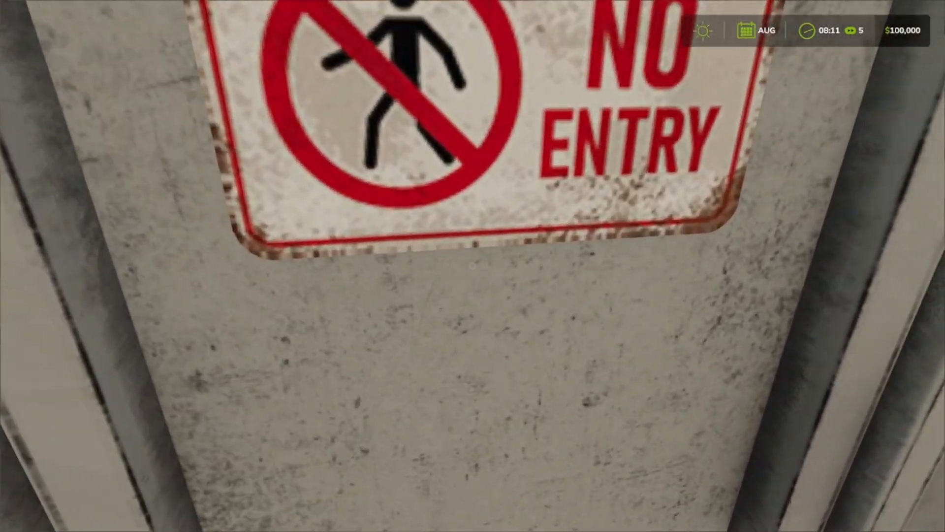
- Go outside through the sliding doors and examine the Cooperage sign, the loading zone markings and the marker in front
{"action": "key", "text": "s"}
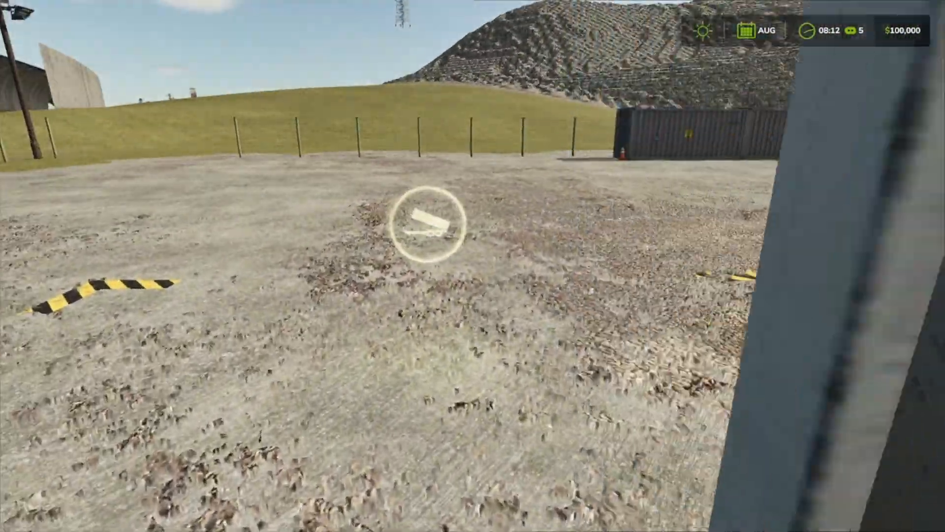
{"action": "key", "text": "s"}
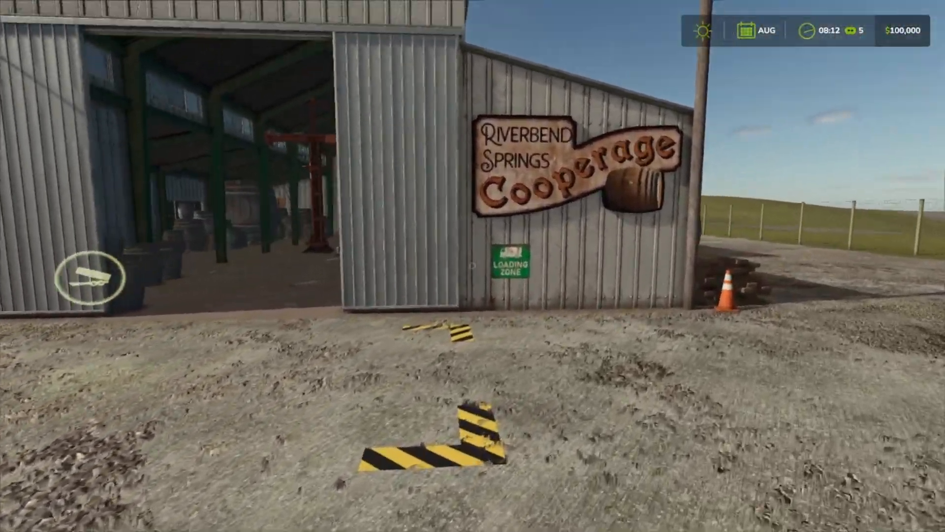
{"action": "key", "text": "w"}
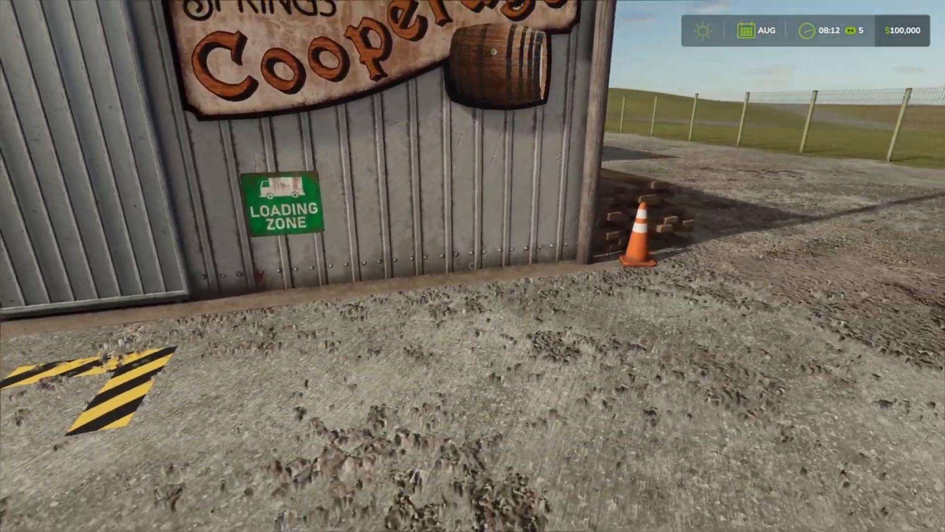
{"action": "key", "text": "s"}
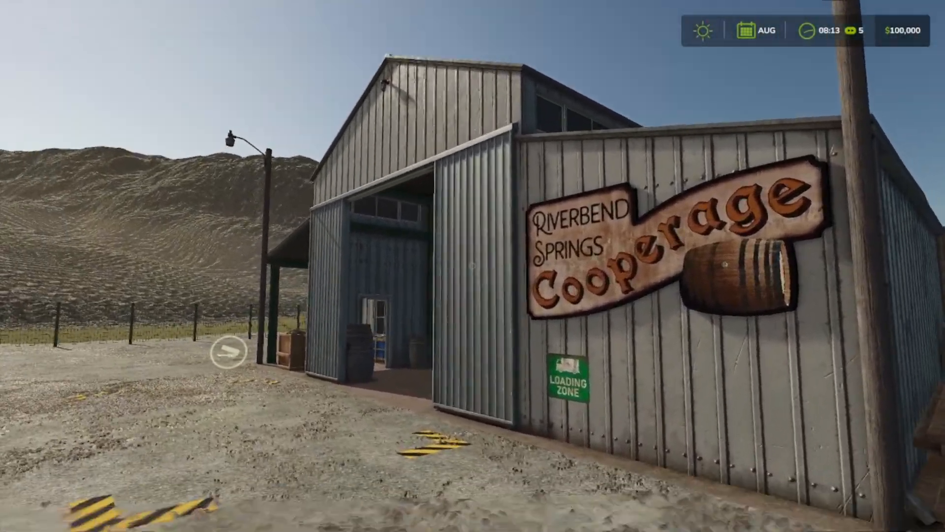
{"action": "key", "text": "w"}
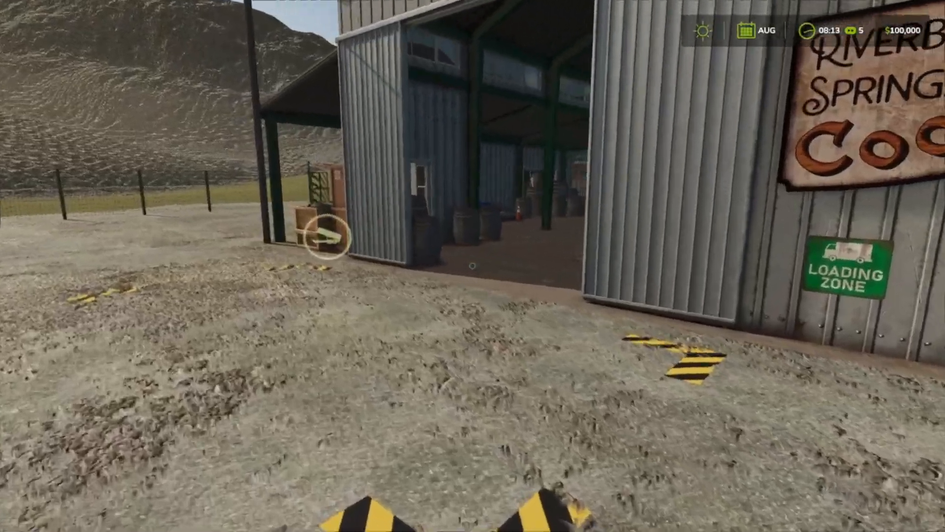
- Cross the gravel yard through the fence opening, climb the grassy hill and look back at the whole cooperage site
{"action": "key", "text": "a"}
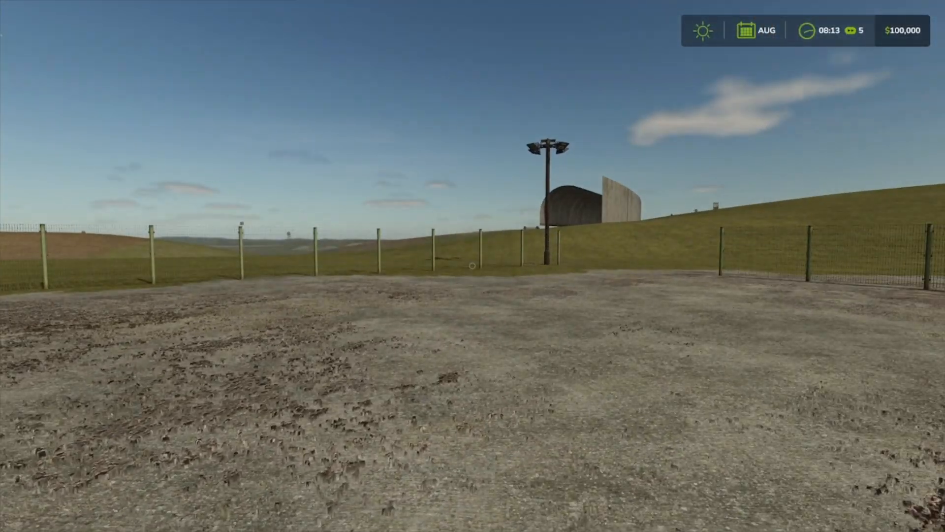
{"action": "key", "text": "w"}
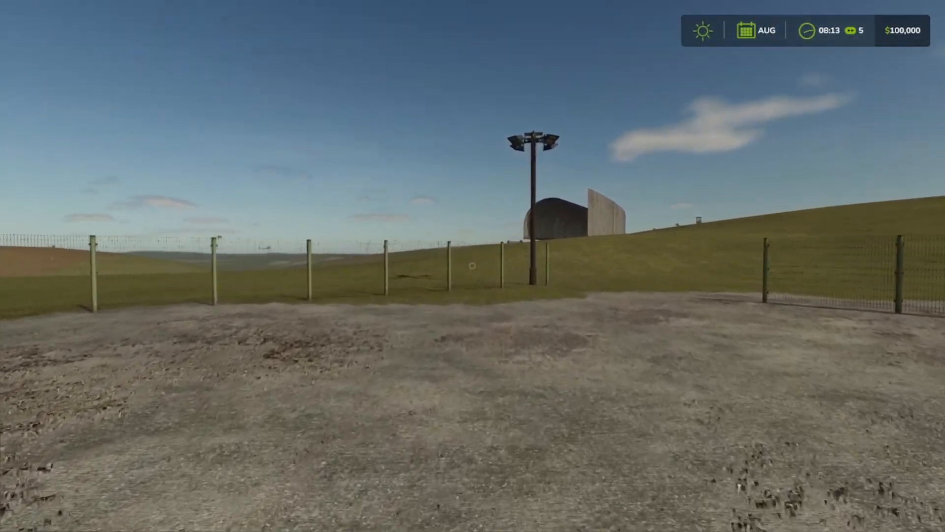
{"action": "key", "text": "w"}
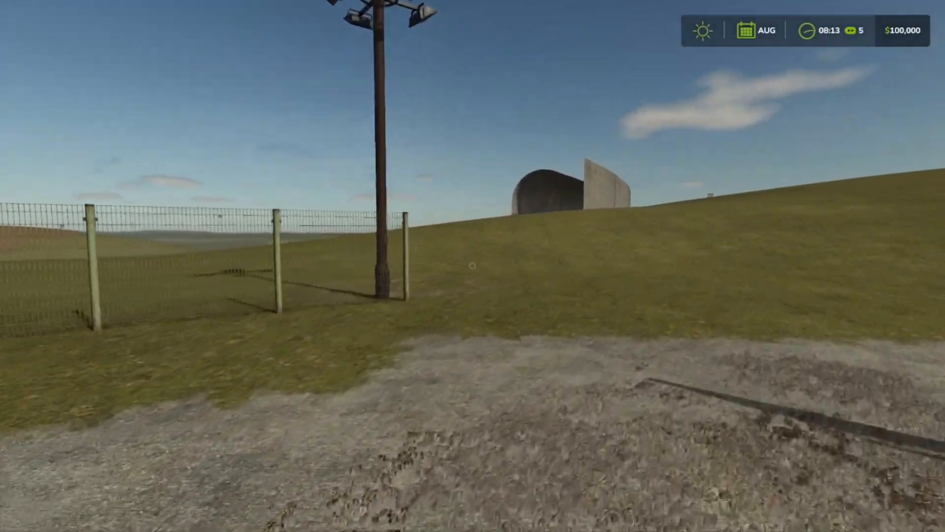
{"action": "key", "text": "w"}
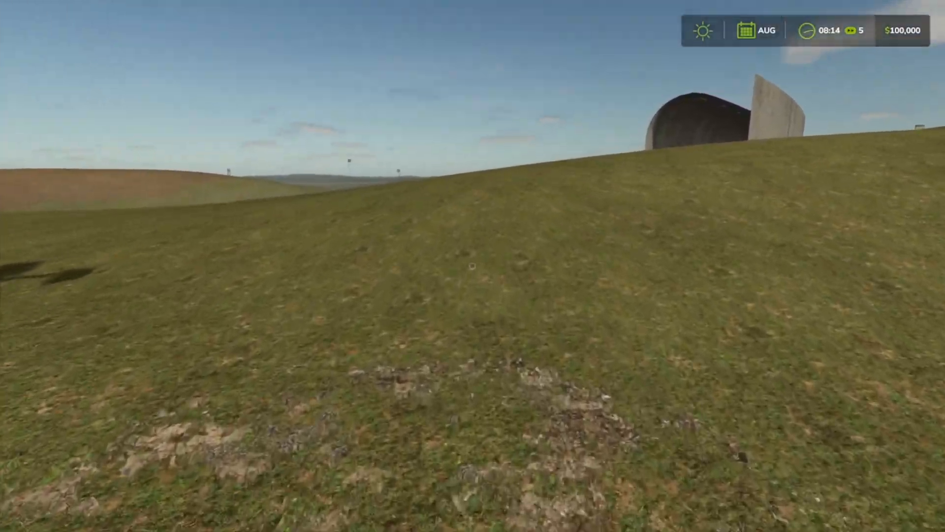
{"action": "key", "text": "w"}
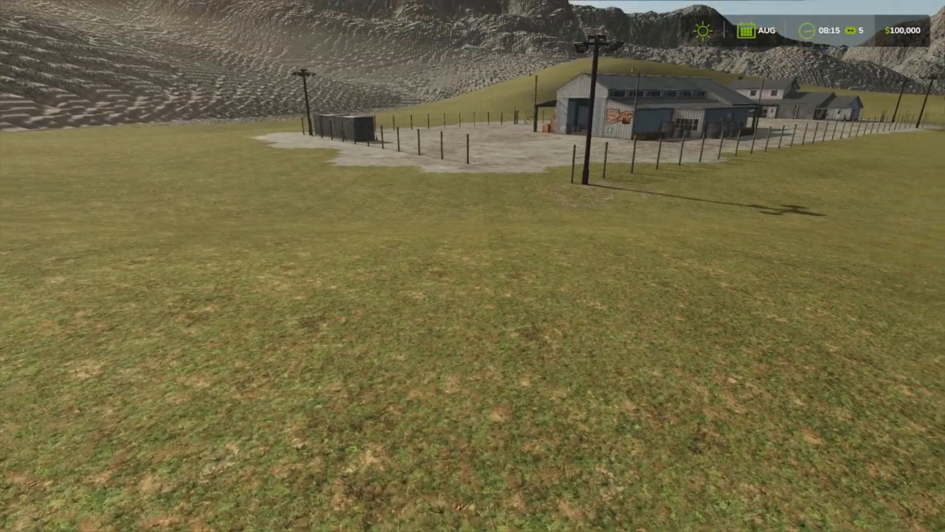
- Walk back past the fence and around the side of the cooperage to the wrench marker under the canopy
{"action": "key", "text": "w"}
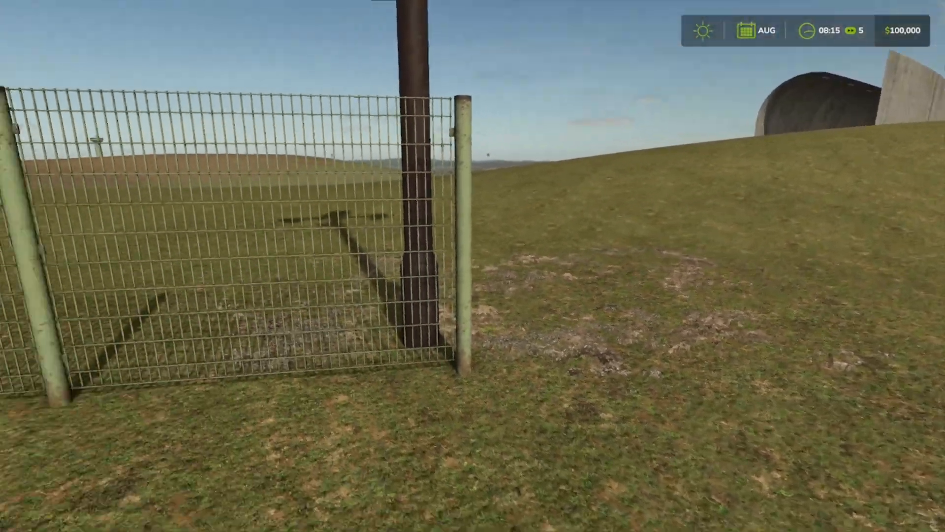
{"action": "key", "text": "w"}
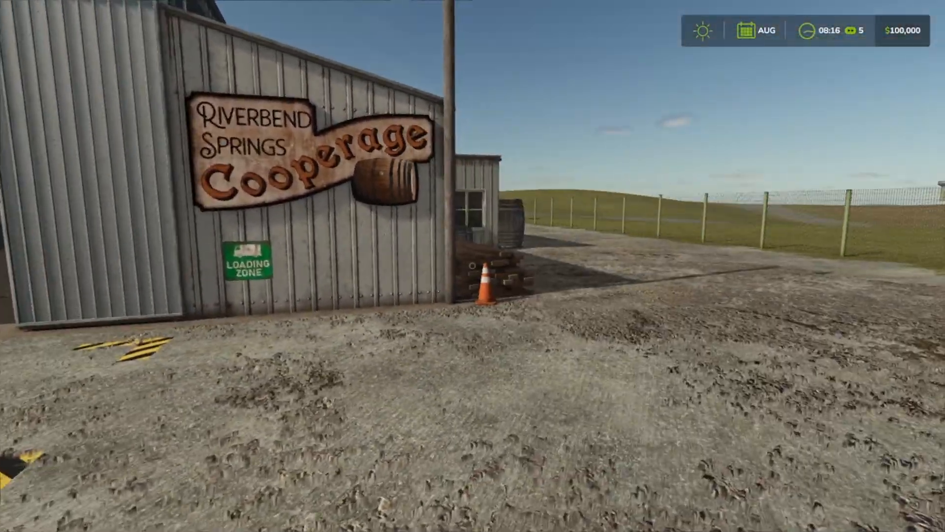
{"action": "key", "text": "w"}
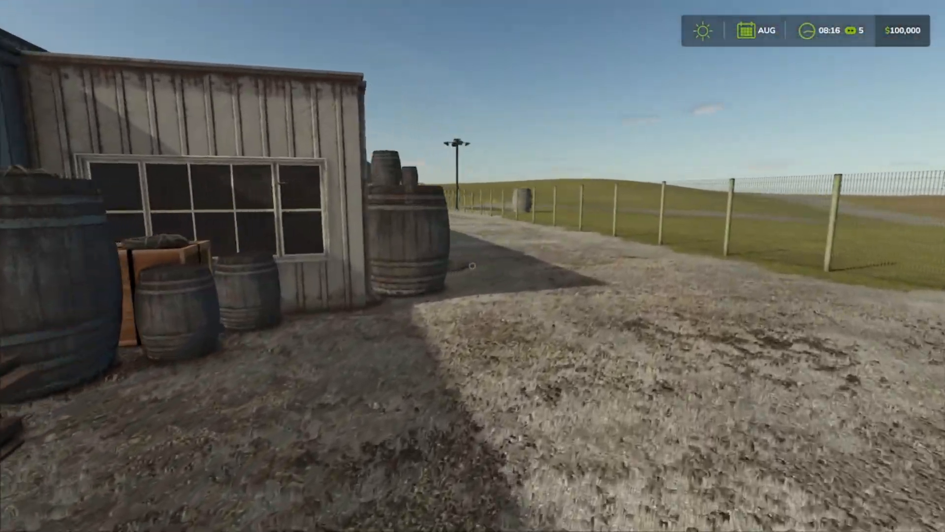
{"action": "key", "text": "w"}
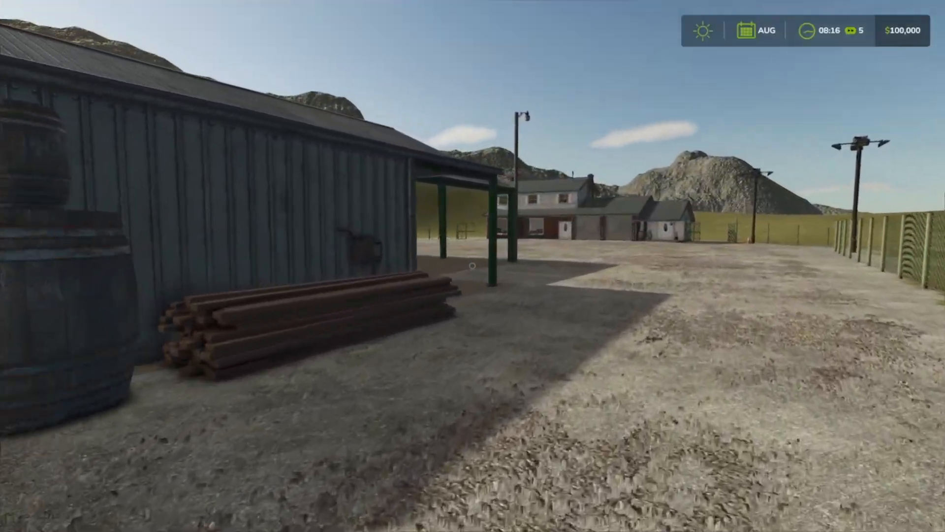
{"action": "key", "text": "w"}
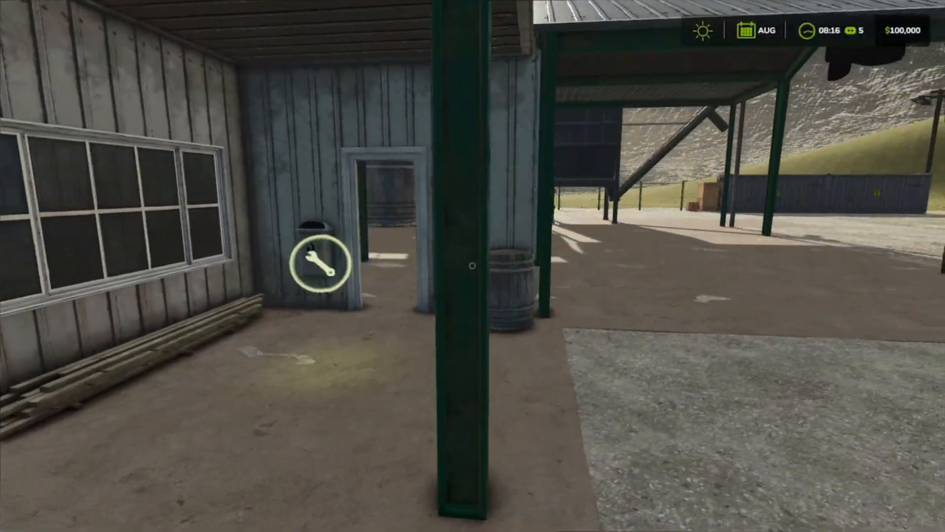
- Inspect the open doorway beside the wrench marker and close its door
{"action": "key", "text": "w"}
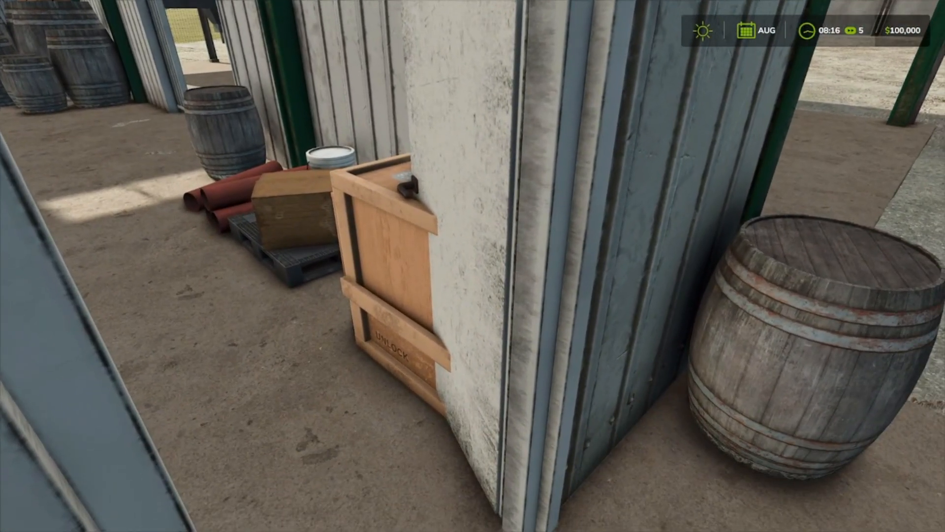
{"action": "key", "text": "s"}
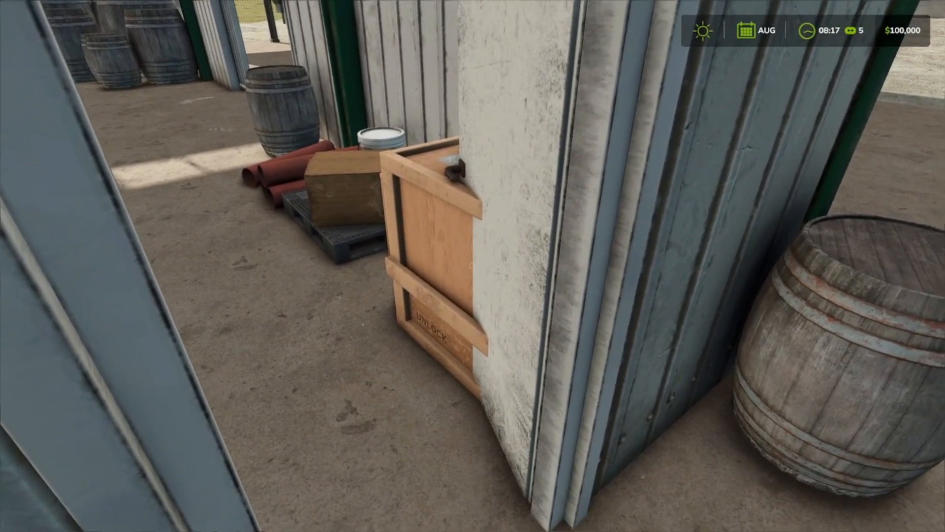
{"action": "key", "text": "s"}
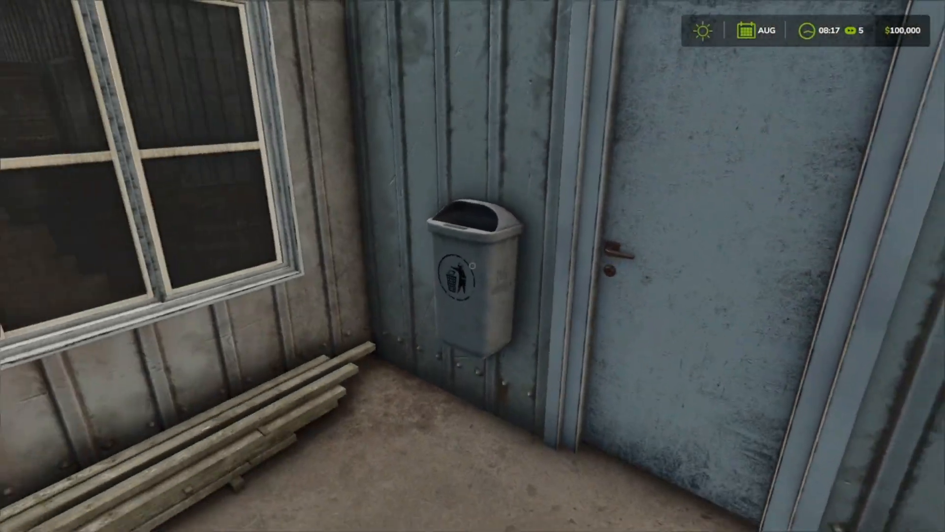
- Stand at the wrench marker beside the stacked boards and try its interaction
{"action": "key", "text": "s"}
{"action": "key", "text": "w"}
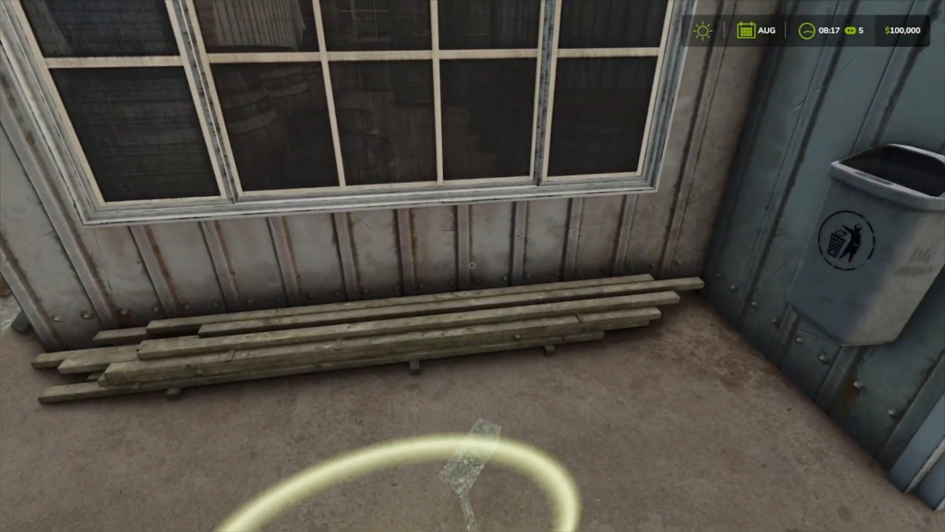
{"action": "key", "text": "r"}
{"action": "key", "text": "Escape"}
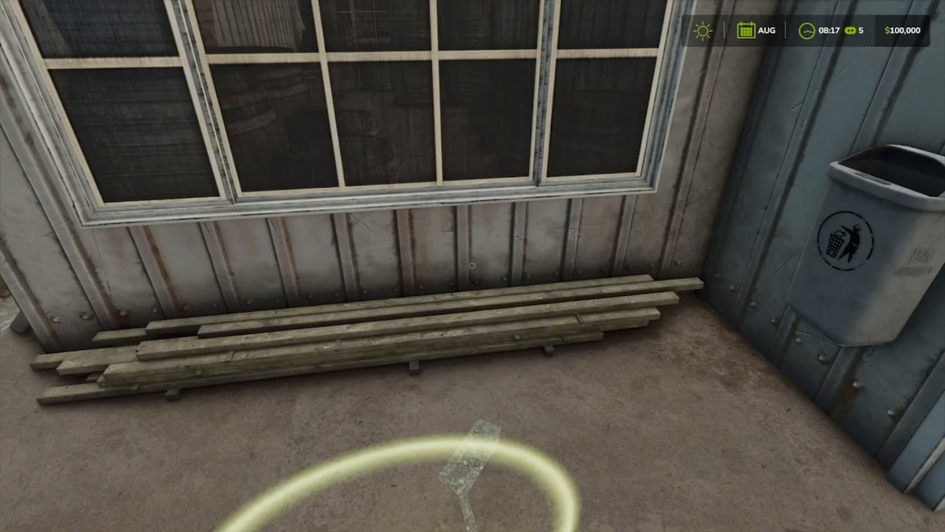
- Borrow money in $5,000 increments in the farm finances until the balance covers the $300,000 cost of the Cooper building
{"action": "key", "text": "Escape"}
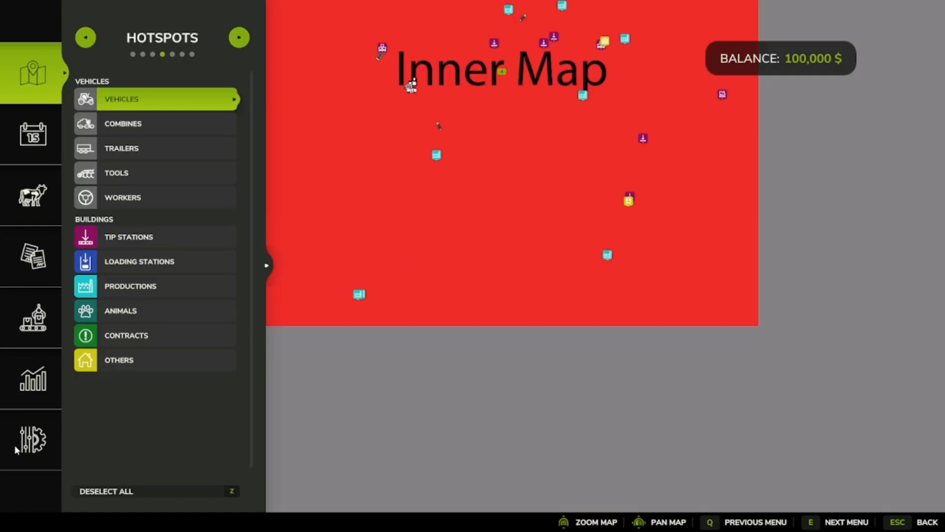
{"action": "left_click", "coordinate": [35, 352]}
{"action": "left_click", "coordinate": [546, 97]}
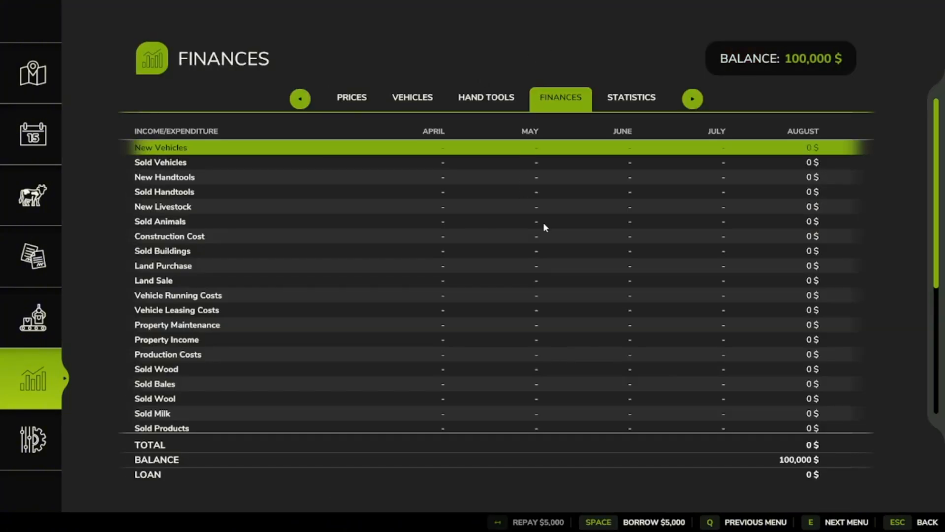
{"action": "key", "text": "space"}
{"action": "key", "text": "space"}
{"action": "key", "text": "space"}
{"action": "key", "text": "space"}
{"action": "key", "text": "space"}
{"action": "key", "text": "space"}
{"action": "key", "text": "space"}
{"action": "key", "text": "space"}
{"action": "key", "text": "space"}
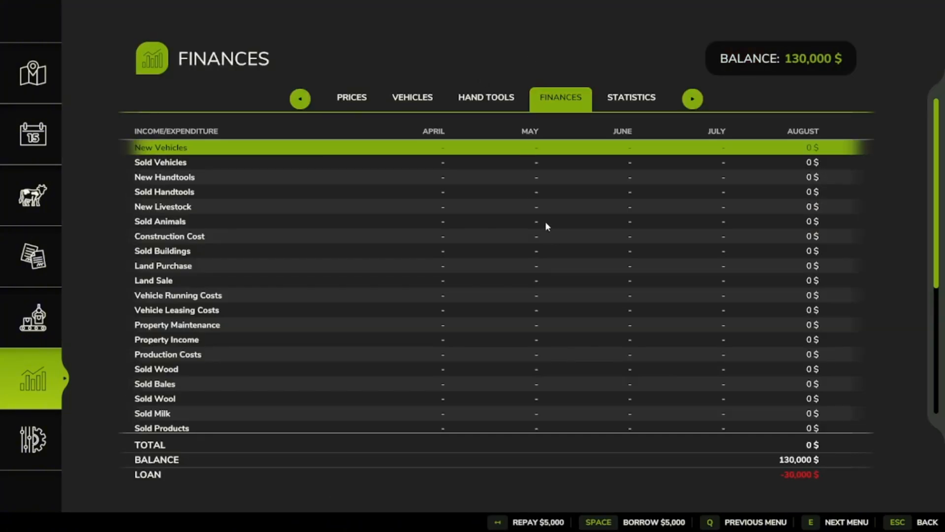
{"action": "key", "text": "space"}
{"action": "key", "text": "space"}
{"action": "key", "text": "space"}
{"action": "key", "text": "space"}
{"action": "key", "text": "space"}
{"action": "key", "text": "space"}
{"action": "key", "text": "space"}
{"action": "key", "text": "space"}
{"action": "key", "text": "space"}
{"action": "key", "text": "space"}
{"action": "key", "text": "space"}
{"action": "key", "text": "space"}
{"action": "key", "text": "space"}
{"action": "key", "text": "space"}
{"action": "key", "text": "space"}
{"action": "key", "text": "space"}
{"action": "key", "text": "space"}
{"action": "key", "text": "space"}
{"action": "key", "text": "space"}
{"action": "key", "text": "space"}
{"action": "key", "text": "space"}
{"action": "key", "text": "space"}
{"action": "key", "text": "space"}
{"action": "key", "text": "space"}
{"action": "key", "text": "space"}
{"action": "key", "text": "space"}
{"action": "key", "text": "space"}
{"action": "key", "text": "space"}
{"action": "key", "text": "space"}
{"action": "key", "text": "space"}
{"action": "key", "text": "space"}
{"action": "key", "text": "Escape"}
- Buy the Cooper building for 300,000 $ at the wrench marker and confirm the purchase
{"action": "key", "text": "r"}
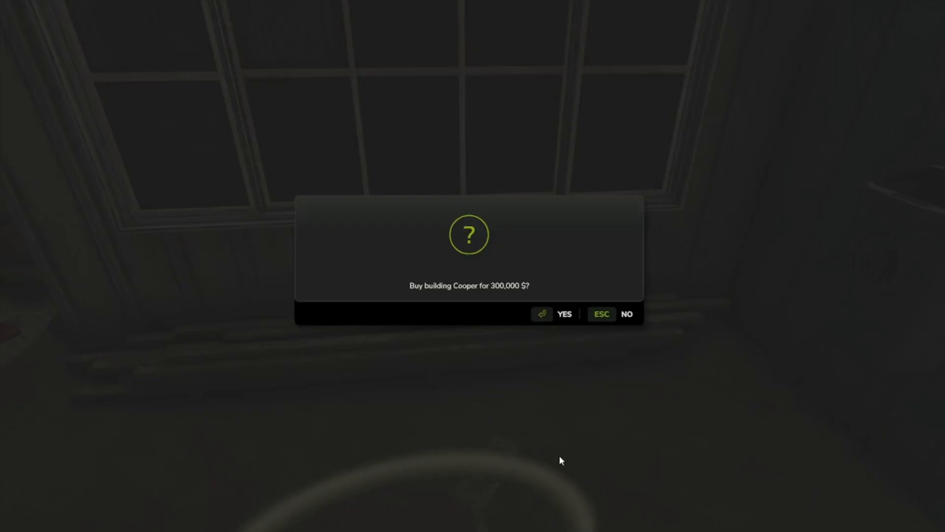
{"action": "key", "text": "Return"}
{"action": "key", "text": "Return"}
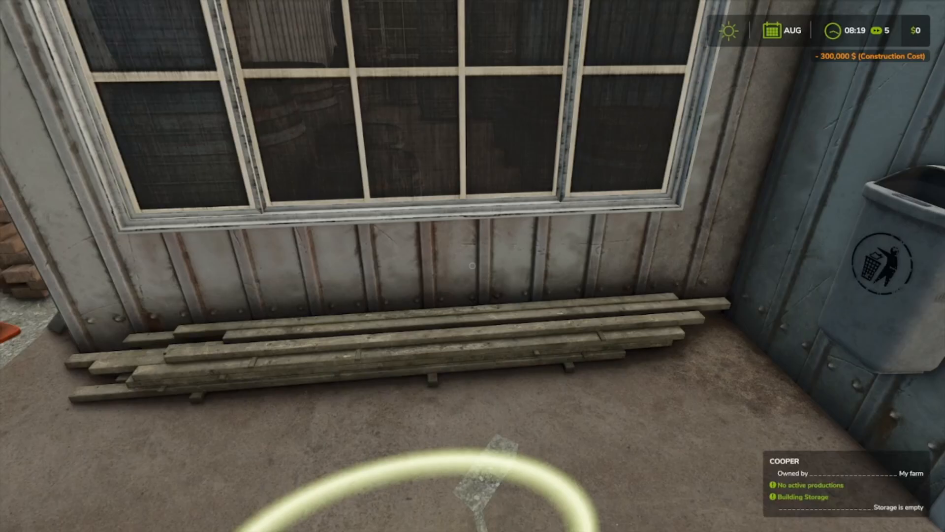
- Walk from the canopy around the cooperage, past the stacked planks and barrels, to the gravel yard at the large sliding doors
{"action": "key", "text": "d"}
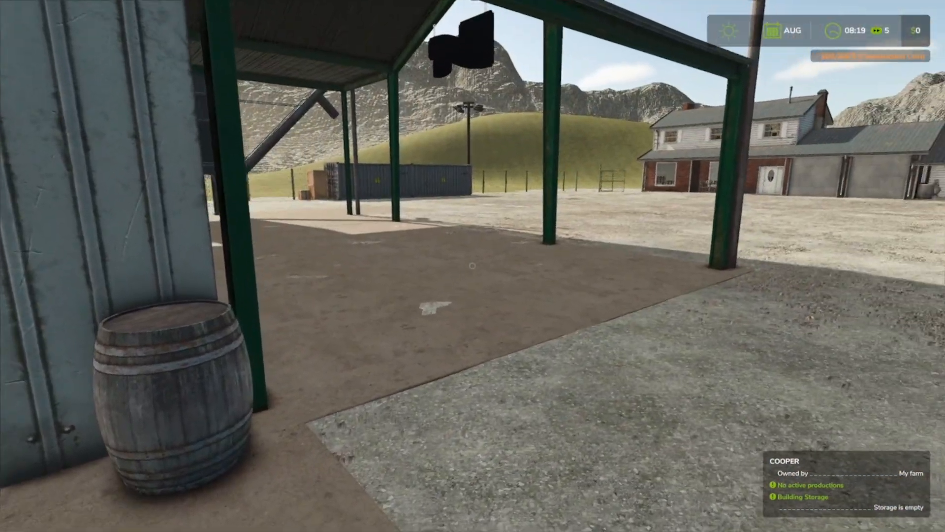
{"action": "key", "text": "w"}
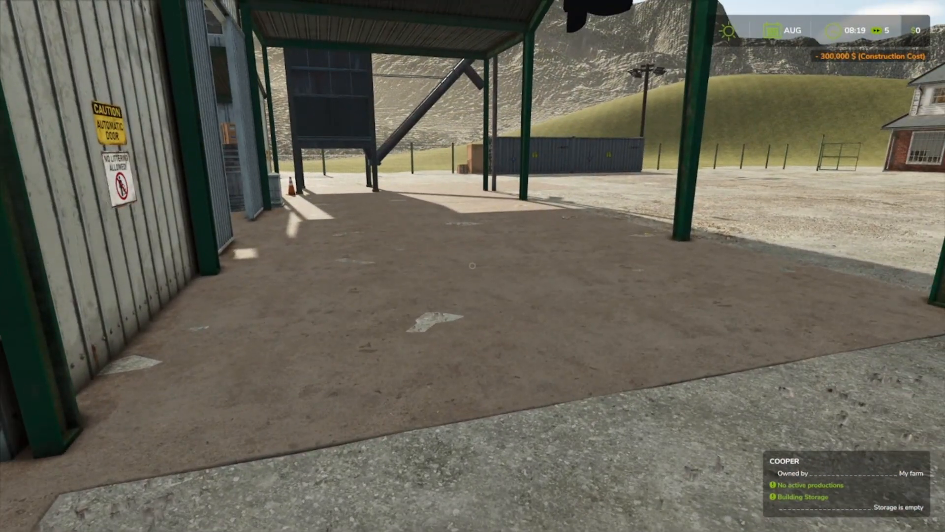
{"action": "key", "text": "w"}
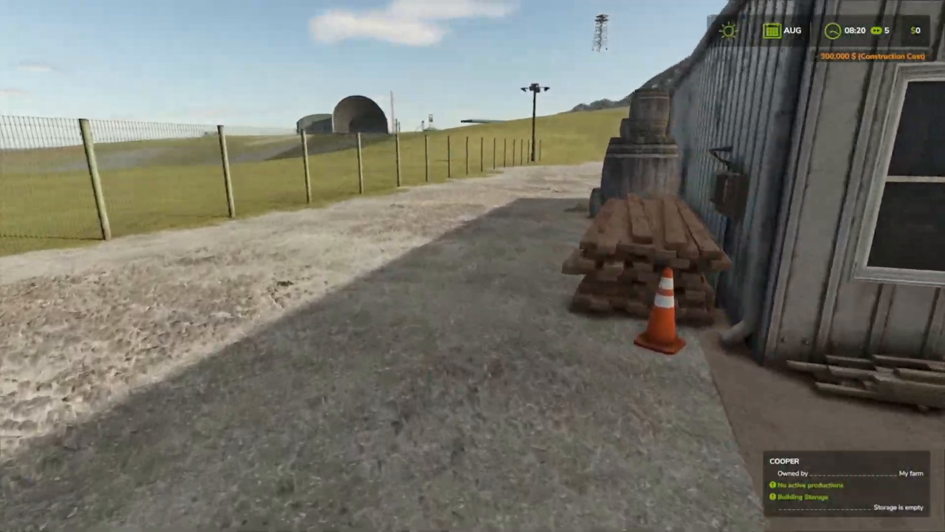
{"action": "key", "text": "w"}
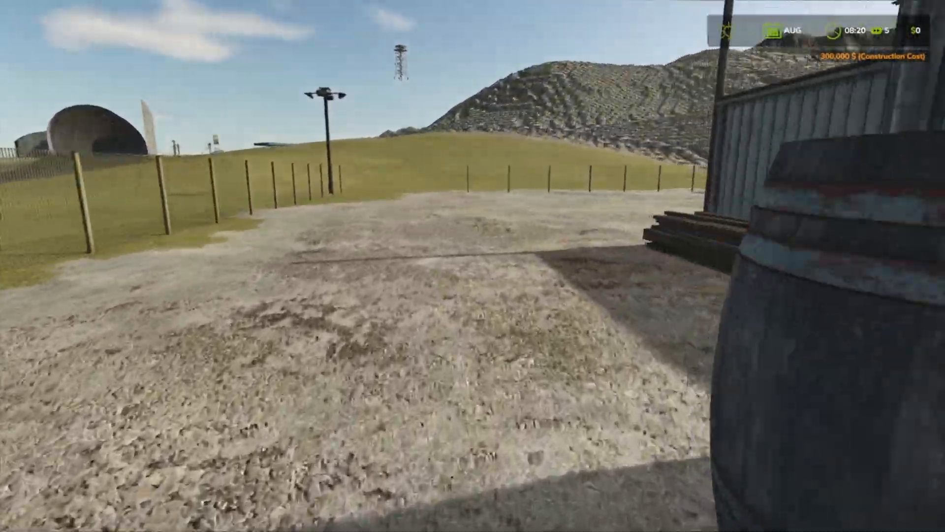
{"action": "key", "text": "w"}
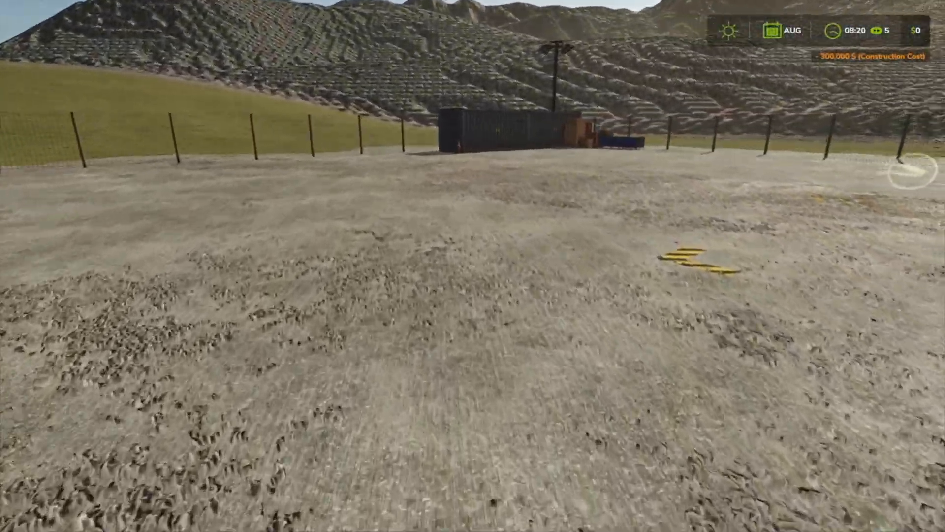
{"action": "key", "text": "w"}
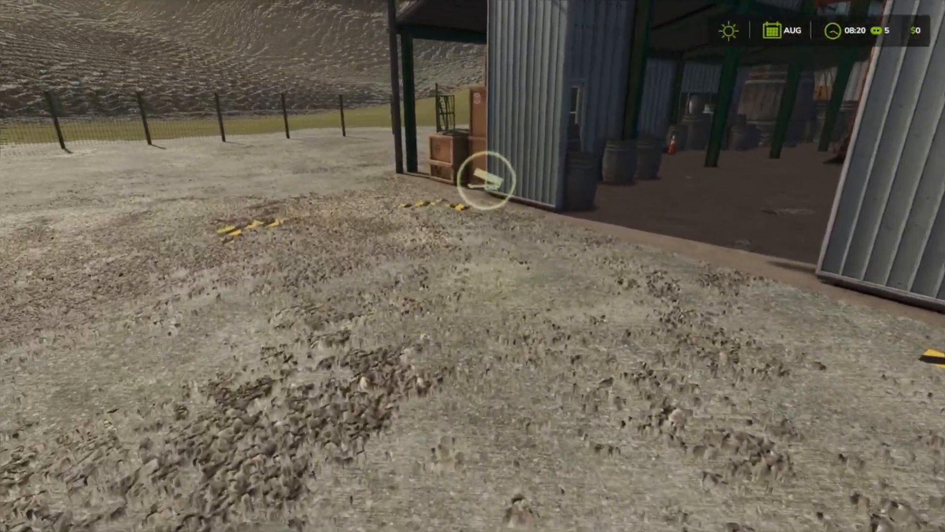
- Look into the barrel hall through the large sliding doors, back out to the yard and close them
{"action": "key", "text": "w"}
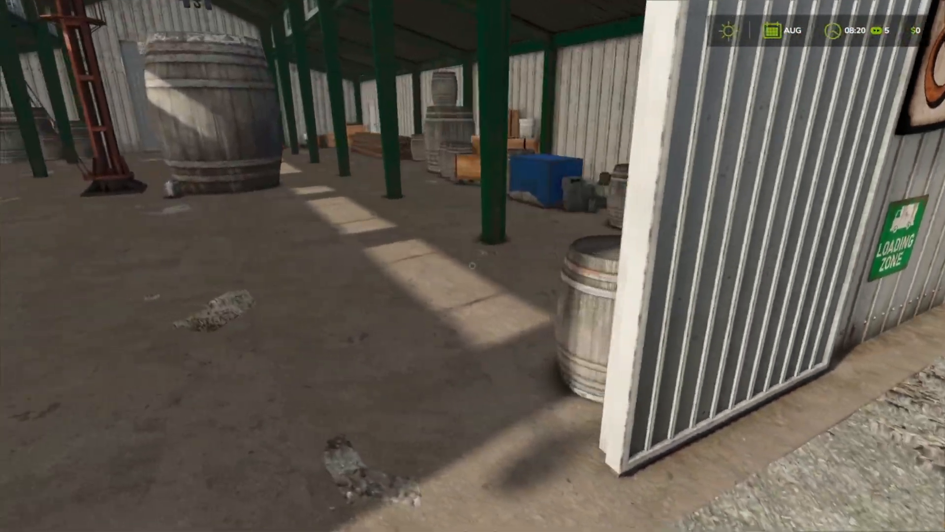
{"action": "key", "text": "w"}
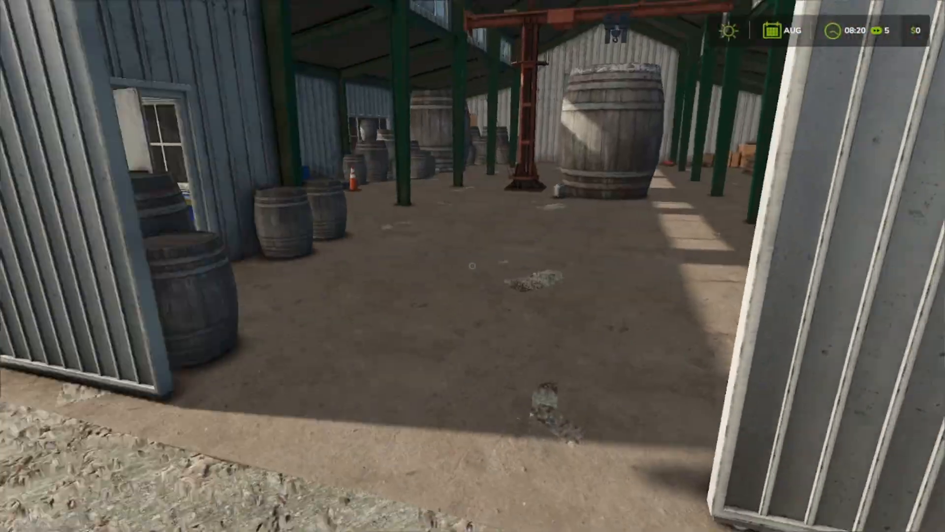
{"action": "key", "text": "s"}
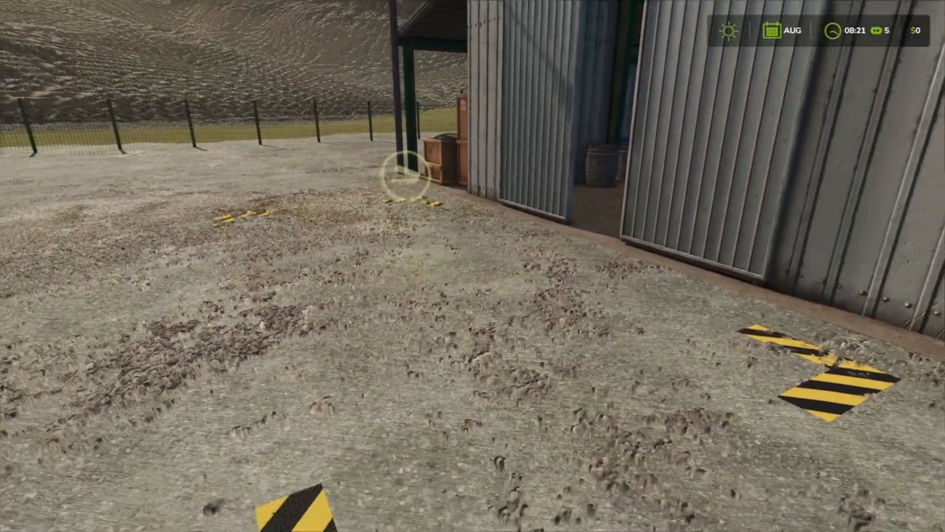
{"action": "key", "text": "w"}
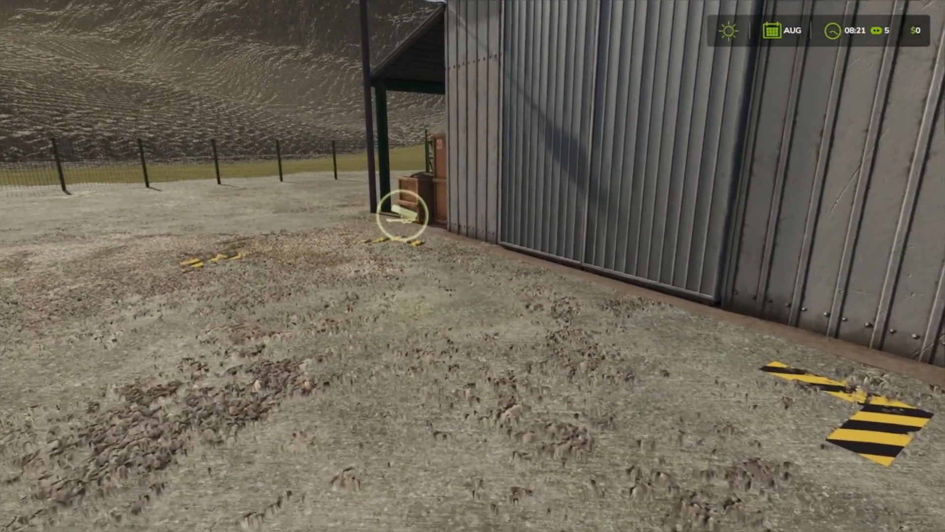
{"action": "key", "text": "shift+Return"}
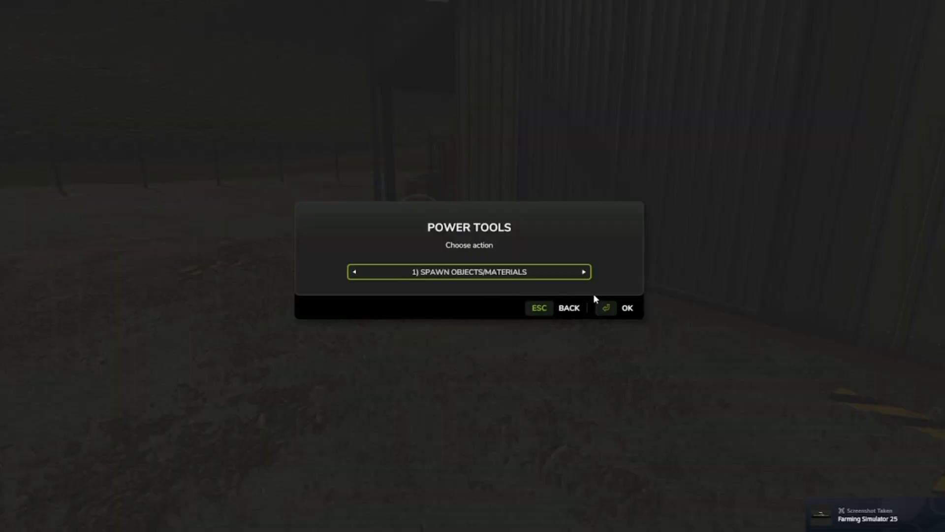
{"action": "left_click", "coordinate": [604, 306]}
{"action": "key", "text": "Right"}
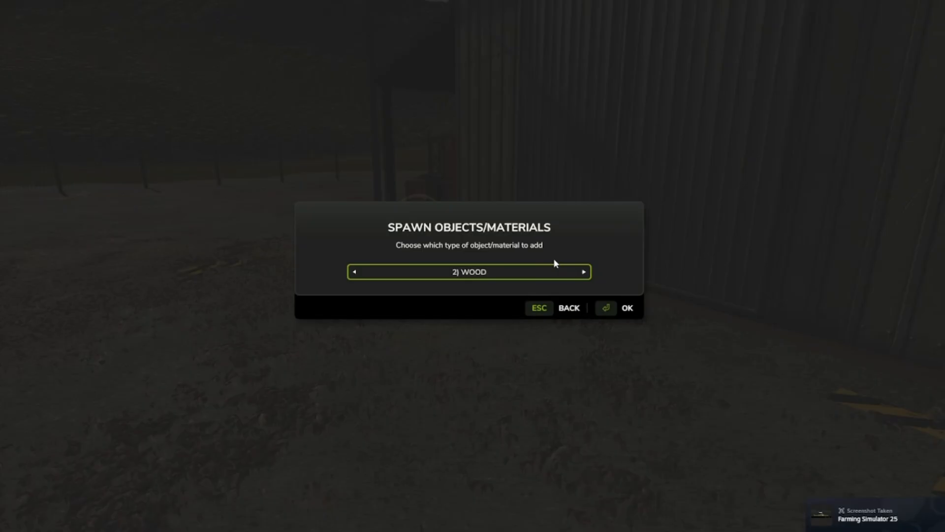
{"action": "key", "text": "Return"}
{"action": "key", "text": "Return"}
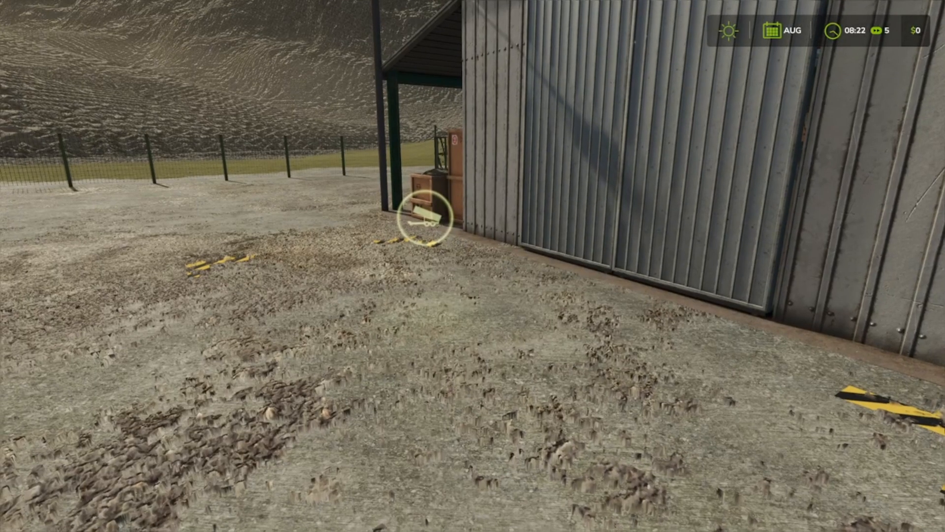
- Use the Power Tools object/material spawner to supply the Cooper with 18,000 l of planks and 12,000 l of long planks
{"action": "key", "text": "F12"}
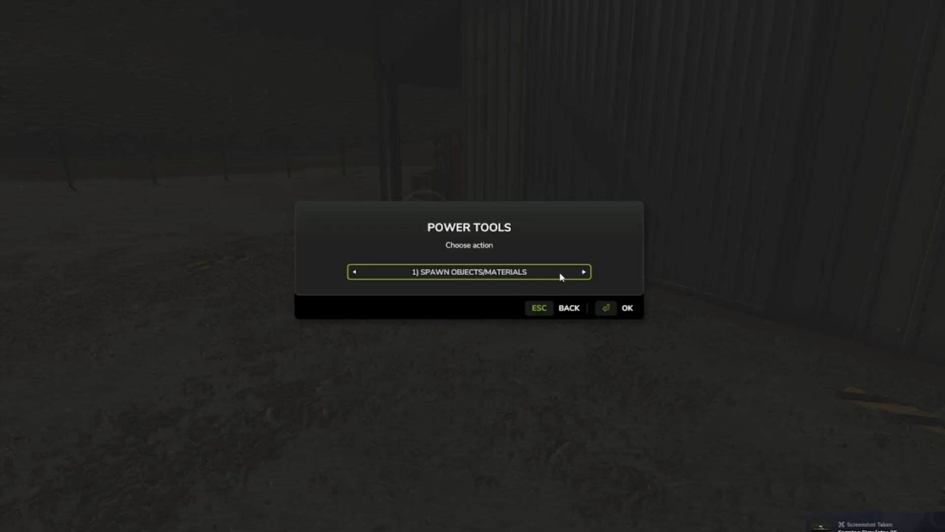
{"action": "key", "text": "Return"}
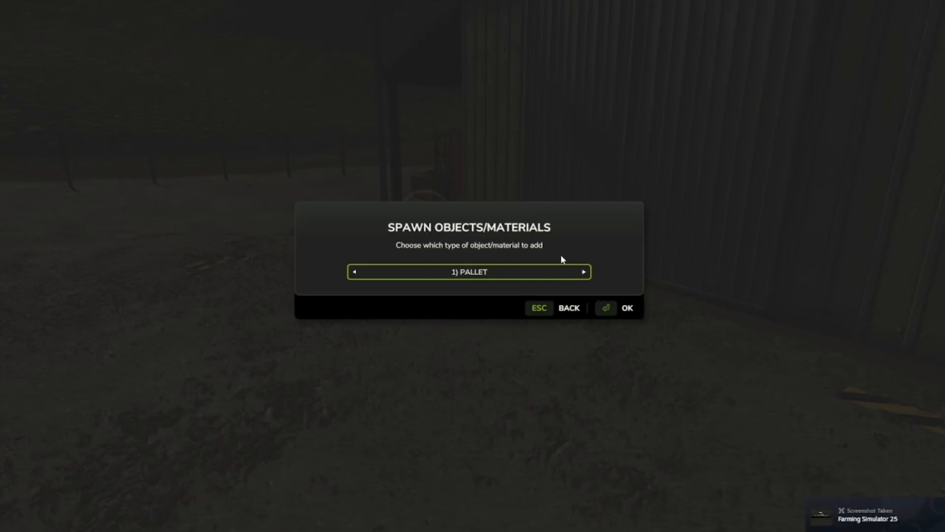
{"action": "key", "text": "Right"}
{"action": "key", "text": "Right"}
{"action": "key", "text": "Right"}
{"action": "key", "text": "Right"}
{"action": "key", "text": "Right"}
{"action": "key", "text": "Right"}
{"action": "key", "text": "Right"}
{"action": "key", "text": "Right"}
{"action": "key", "text": "Right"}
{"action": "key", "text": "Right"}
{"action": "key", "text": "Right"}
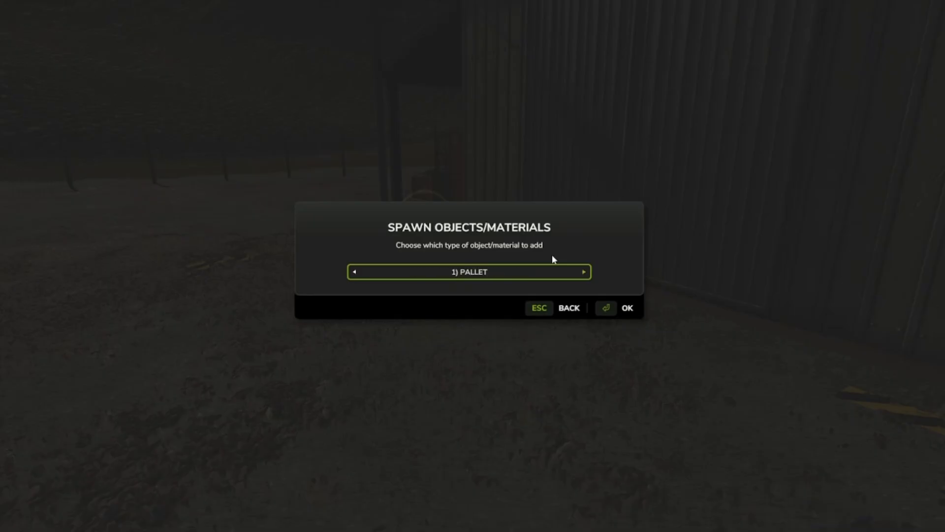
{"action": "key", "text": "Right"}
{"action": "key", "text": "Left"}
{"action": "key", "text": "Left"}
{"action": "key", "text": "Left"}
{"action": "key", "text": "Left"}
{"action": "key", "text": "Left"}
{"action": "key", "text": "Left"}
{"action": "key", "text": "Left"}
{"action": "key", "text": "Left"}
{"action": "key", "text": "Left"}
{"action": "key", "text": "Left"}
{"action": "key", "text": "Left"}
{"action": "key", "text": "Right"}
{"action": "key", "text": "Return"}
{"action": "key", "text": "Return"}
{"action": "key", "text": "Return"}
{"action": "key", "text": "Return"}
{"action": "key", "text": "Right"}
{"action": "key", "text": "Return"}
{"action": "key", "text": "Right"}
{"action": "key", "text": "Left"}
{"action": "key", "text": "Left"}
{"action": "key", "text": "Return"}
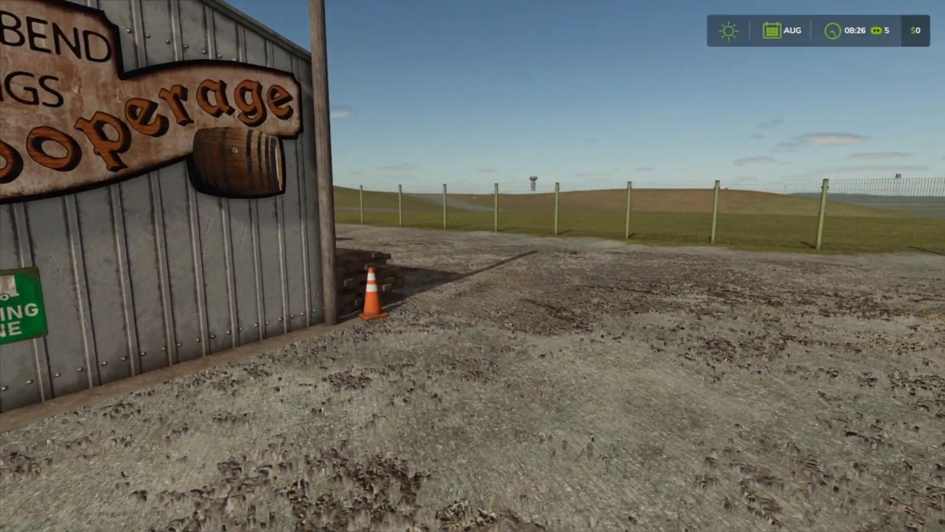
- Walk around the outside corner of the cooperage and inspect the loading zone's striped ground markings and the Cooper storage information
{"action": "key", "text": "w"}
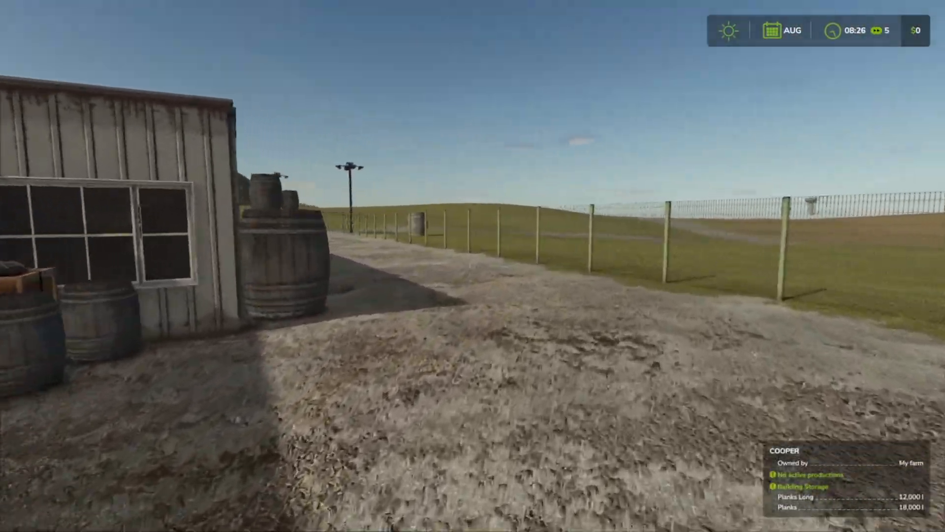
{"action": "key", "text": "w"}
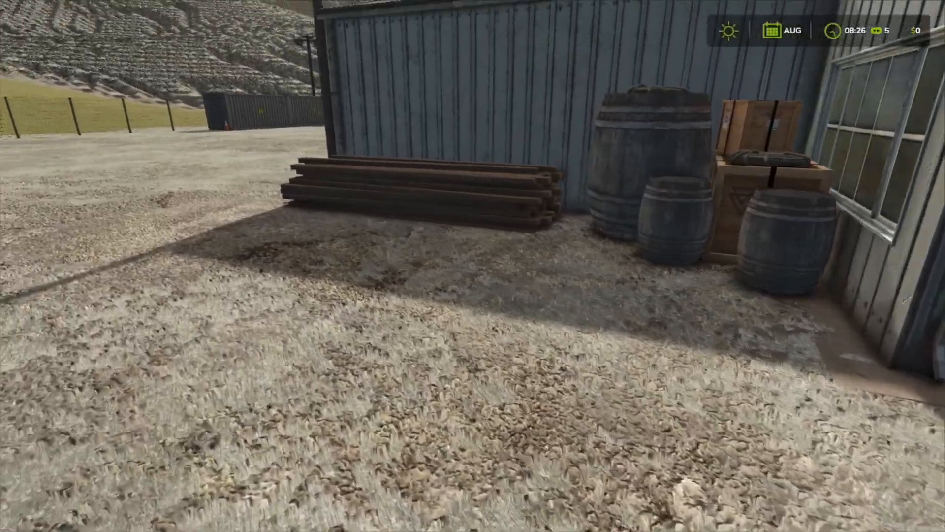
{"action": "key", "text": "w"}
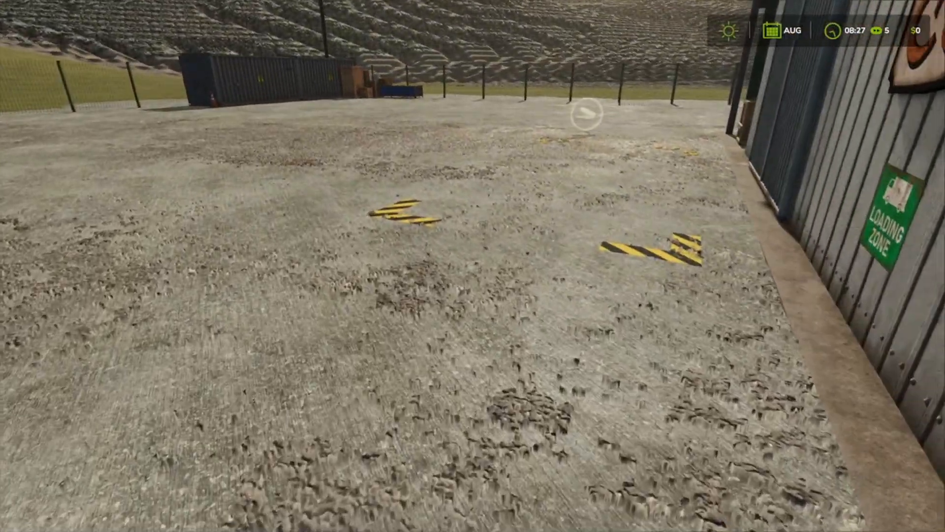
{"action": "key", "text": "s"}
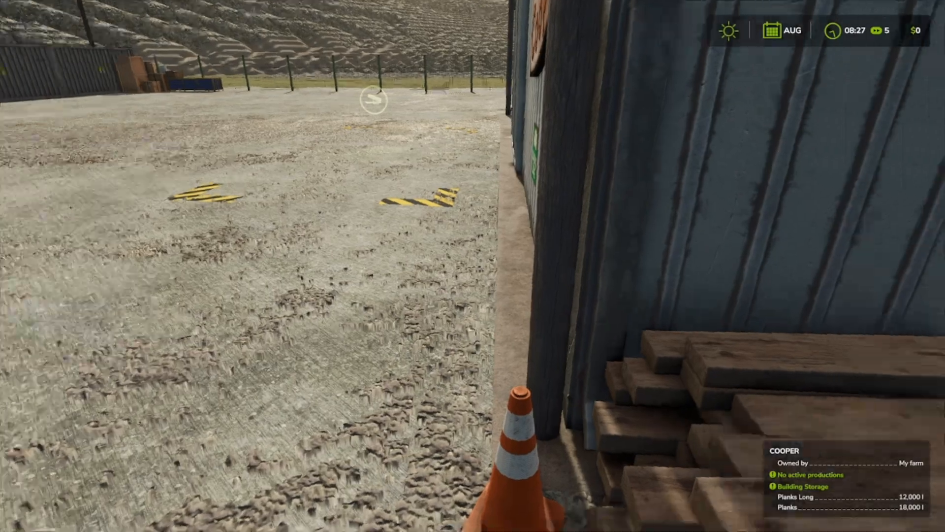
{"action": "key", "text": "s"}
{"action": "key", "text": "a"}
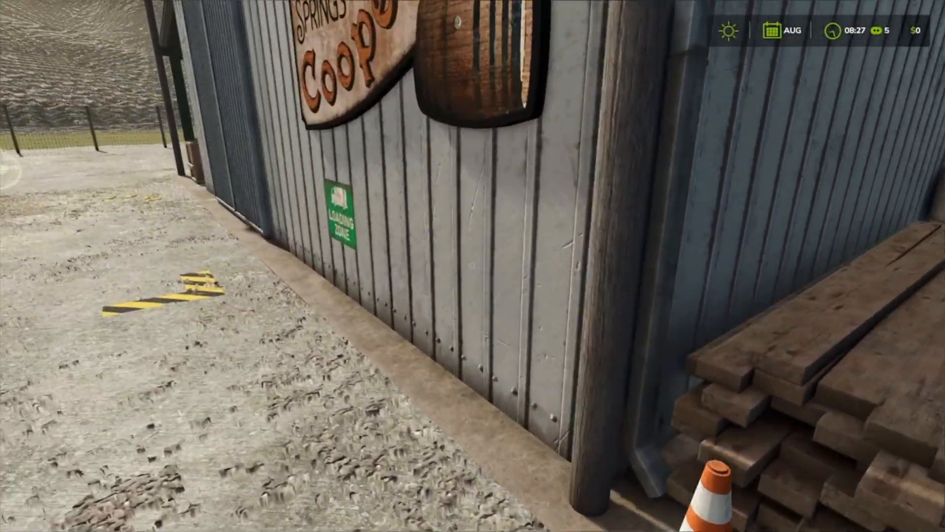
- Activate the Barrel (Planks Long) and Barrel (Planks) recipes in the Cooper's production chains
{"action": "key", "text": "Escape"}
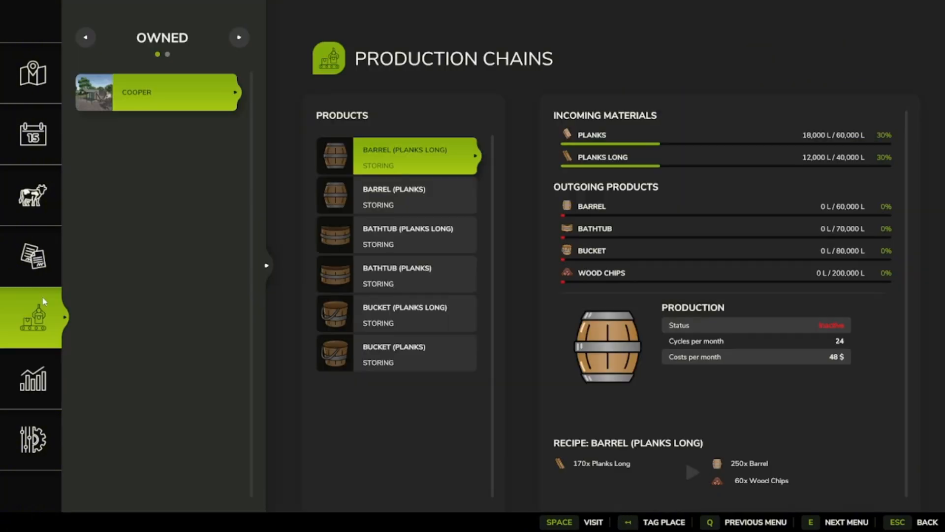
{"action": "left_click", "coordinate": [44, 307]}
{"action": "left_click", "coordinate": [392, 154]}
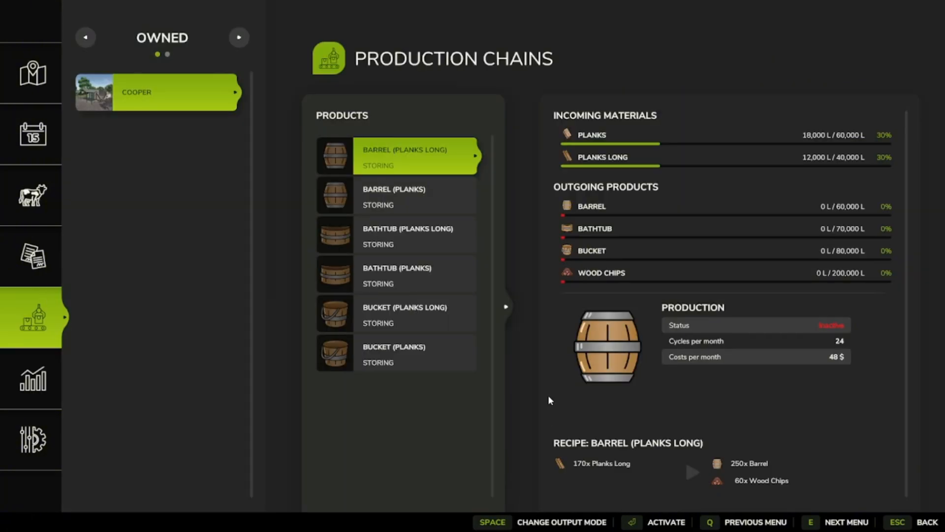
{"action": "key", "text": "Return"}
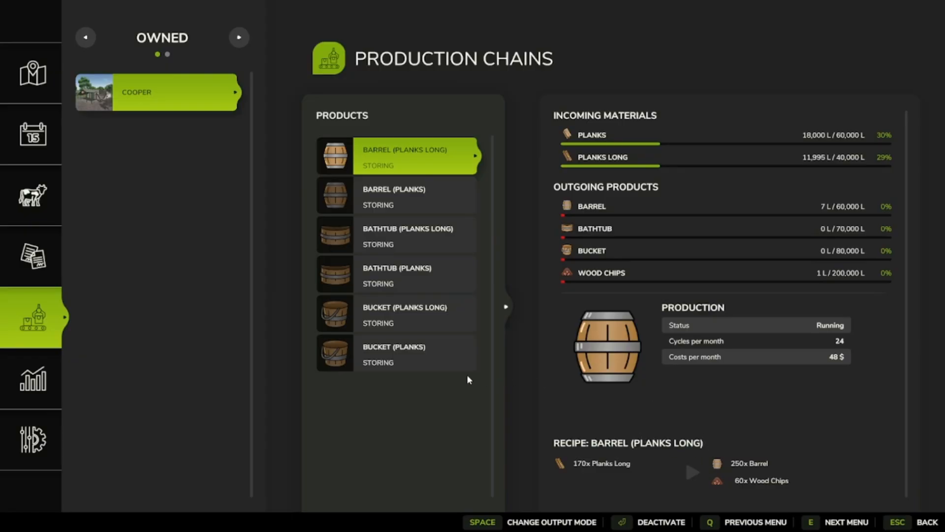
{"action": "left_click", "coordinate": [382, 192]}
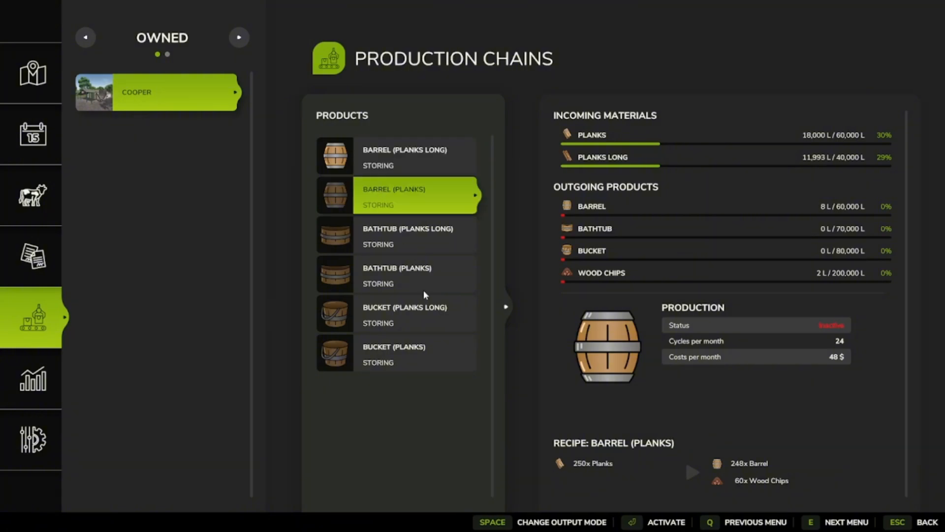
{"action": "key", "text": "Return"}
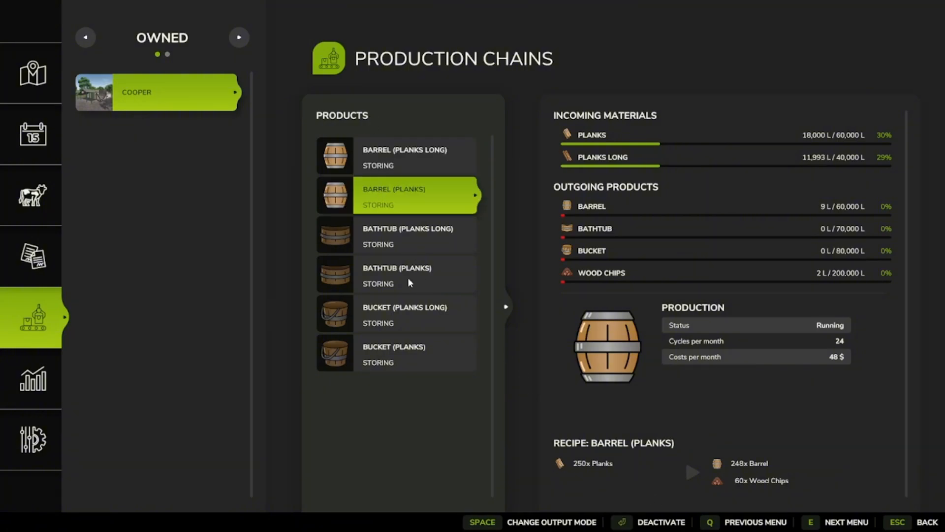
- Activate the Bathtub (Planks Long) and Bathtub (Planks) recipes of the Cooper
{"action": "left_click", "coordinate": [389, 228]}
{"action": "left_click", "coordinate": [635, 522]}
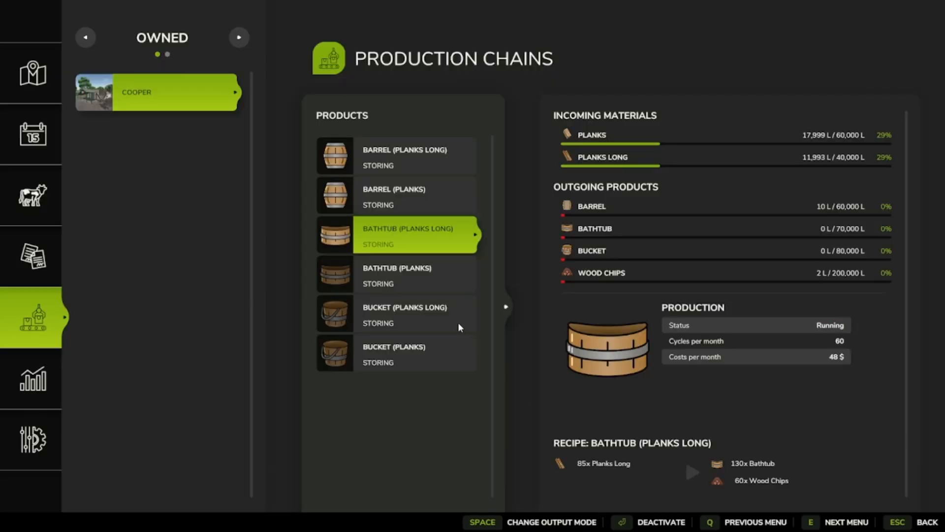
{"action": "left_click", "coordinate": [431, 267]}
{"action": "left_click", "coordinate": [632, 519]}
- Activate the Bucket (Planks Long) and Bucket (Planks) recipes of the Cooper and return to the game
{"action": "left_click", "coordinate": [407, 299]}
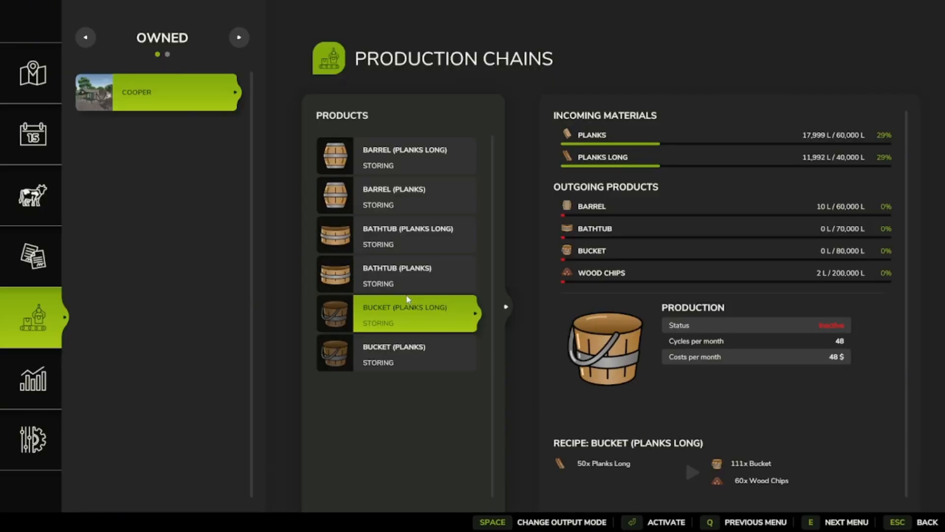
{"action": "left_click", "coordinate": [635, 522]}
{"action": "left_click", "coordinate": [449, 349]}
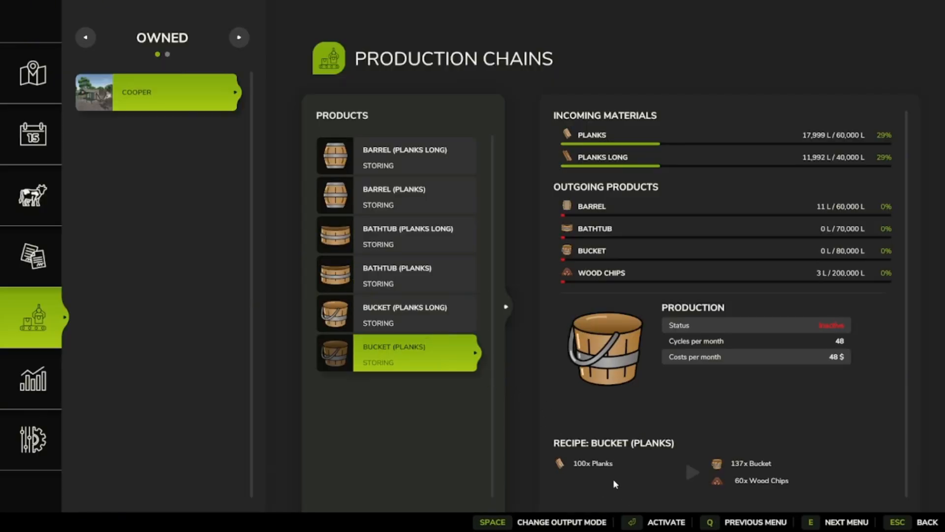
{"action": "left_click", "coordinate": [632, 522]}
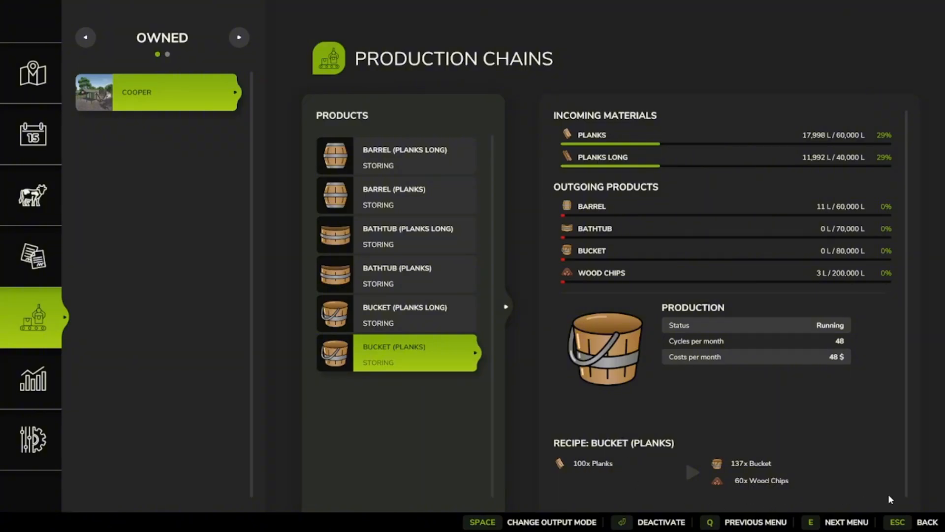
{"action": "key", "text": "Escape"}
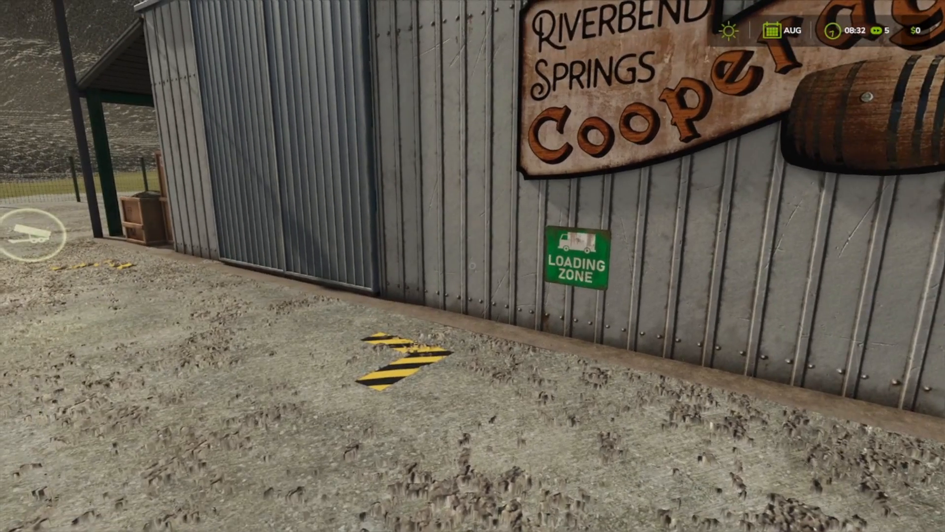
- Set the game's timescale to 360X and return to the game
{"action": "key", "text": "Escape"}
{"action": "left_click", "coordinate": [21, 416]}
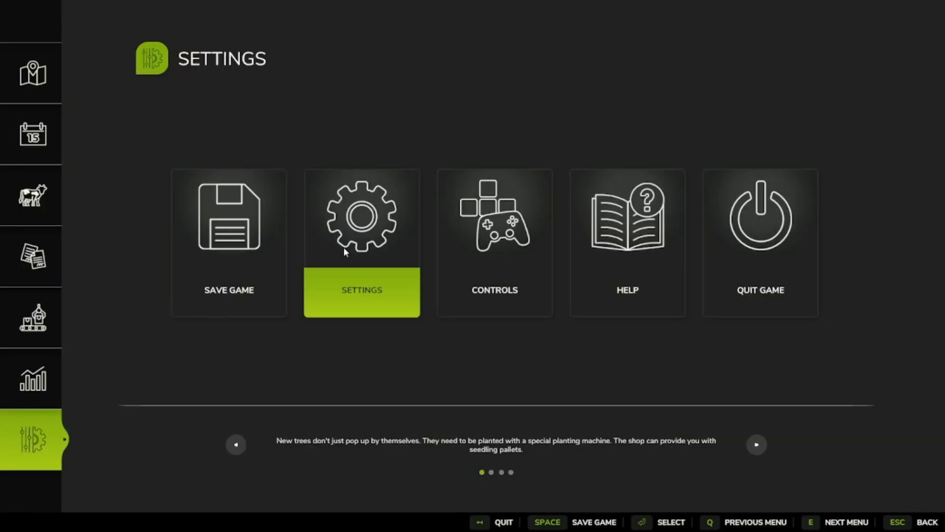
{"action": "left_click", "coordinate": [314, 217]}
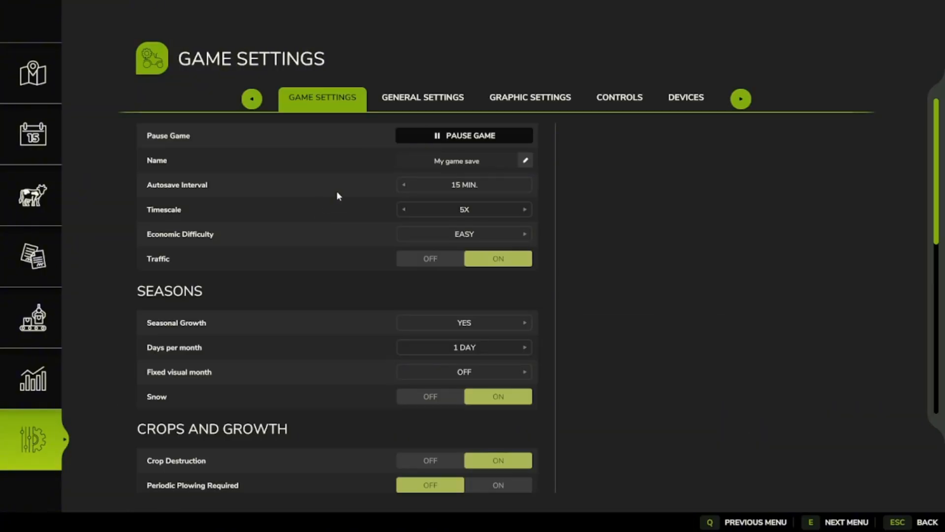
{"action": "left_click", "coordinate": [491, 206]}
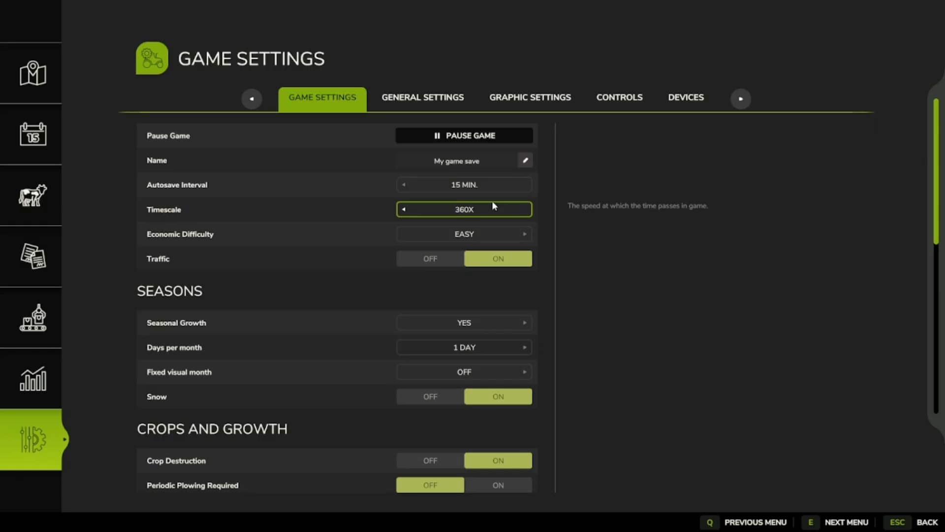
{"action": "key", "text": "Escape"}
{"action": "key", "text": "Escape"}
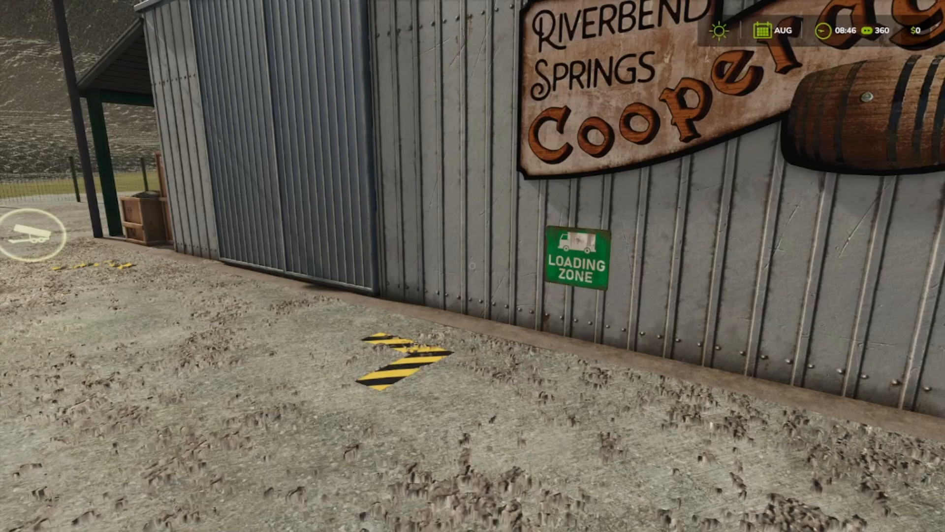
- Walk around the cooperage past the plank stacks to the automatic sliding door under the canopy
{"action": "key", "text": "w"}
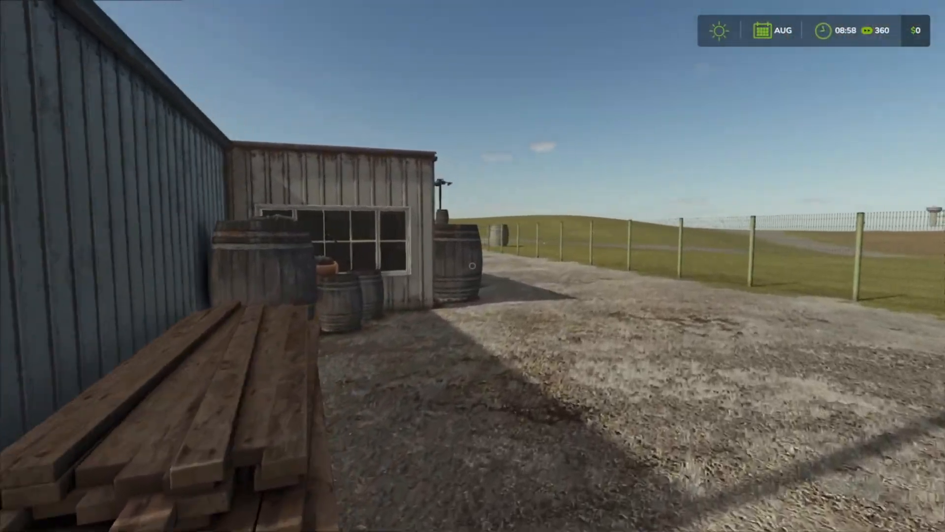
{"action": "key", "text": "w"}
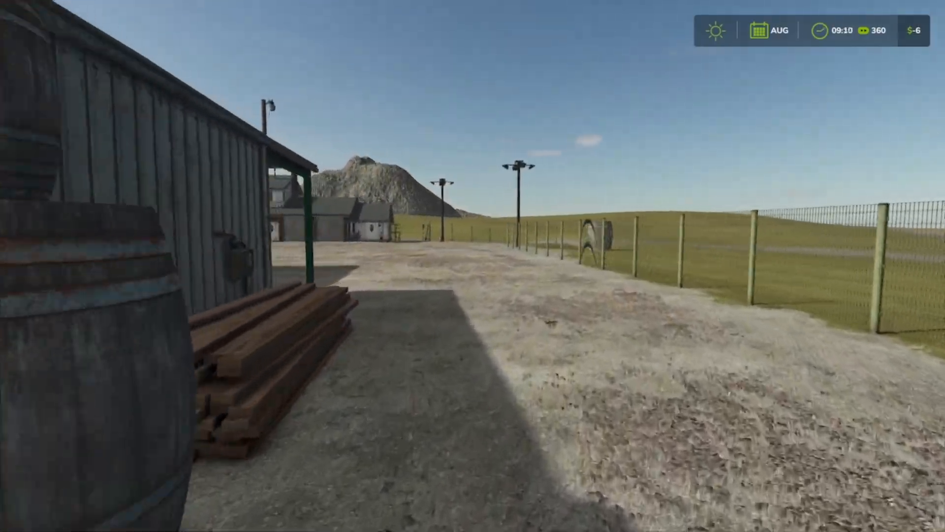
{"action": "key", "text": "w"}
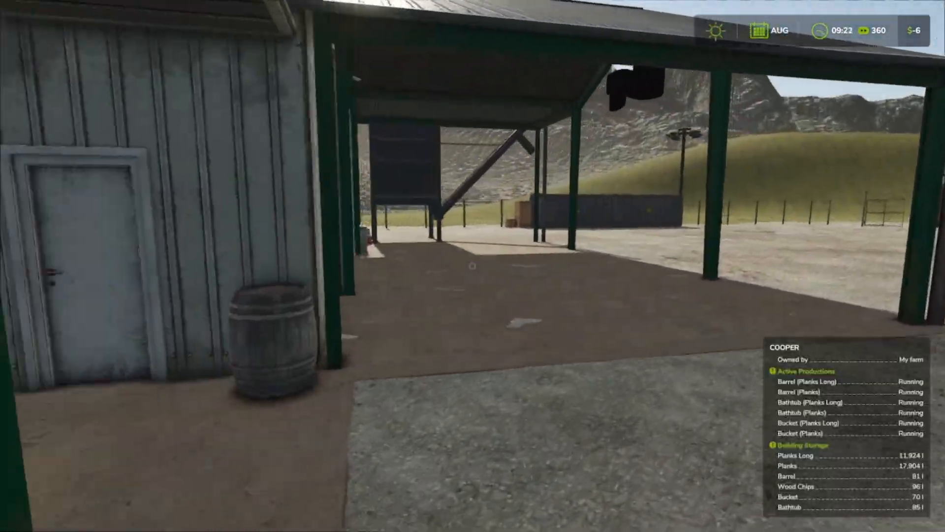
{"action": "key", "text": "w"}
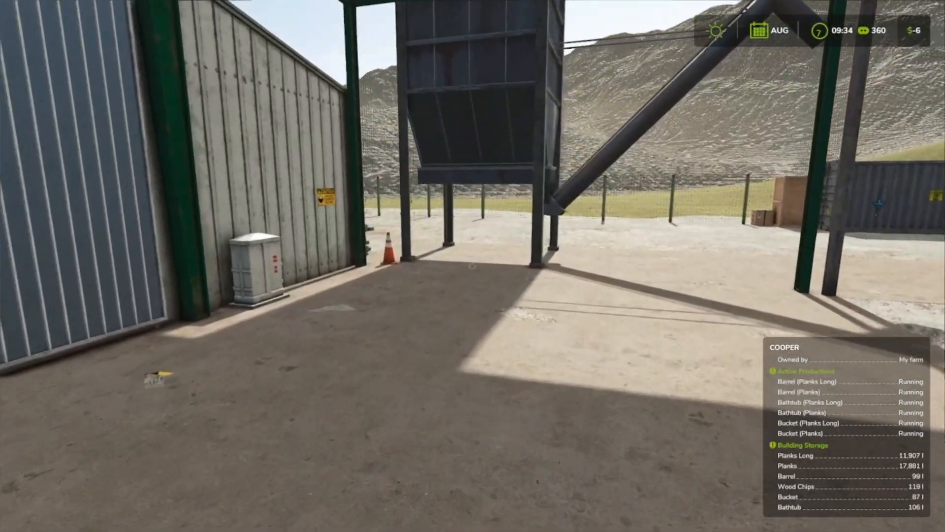
{"action": "key", "text": "a"}
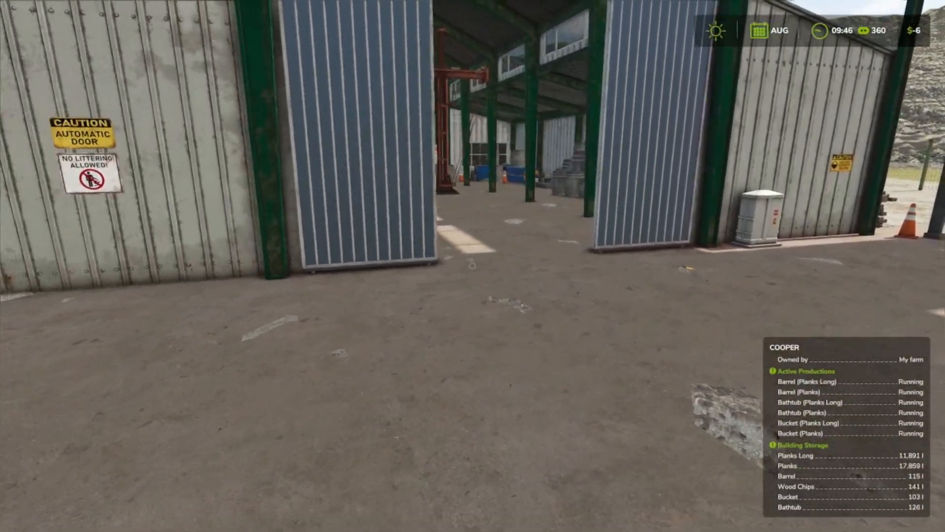
- Approach the cooperage's automatic door and inspect the barrels, crates and crane inside the building
{"action": "key", "text": "a"}
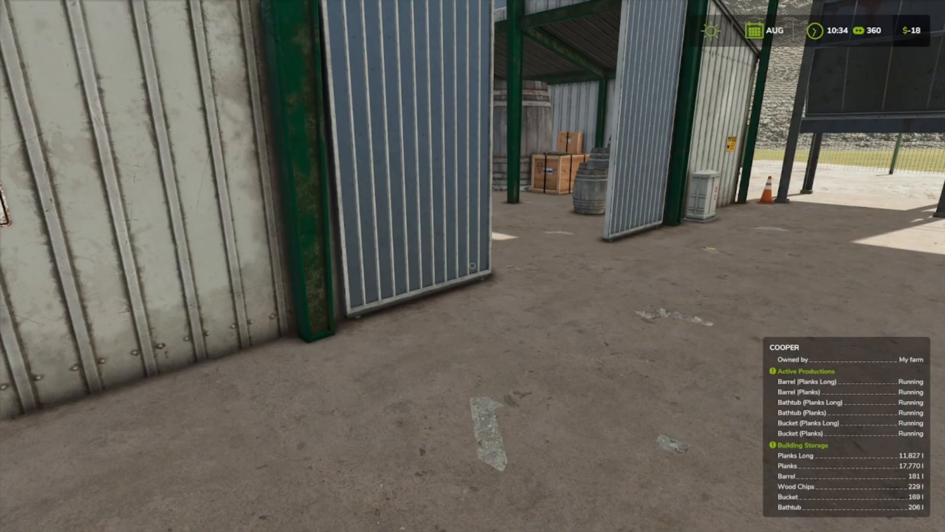
{"action": "key", "text": "s"}
{"action": "key", "text": "a"}
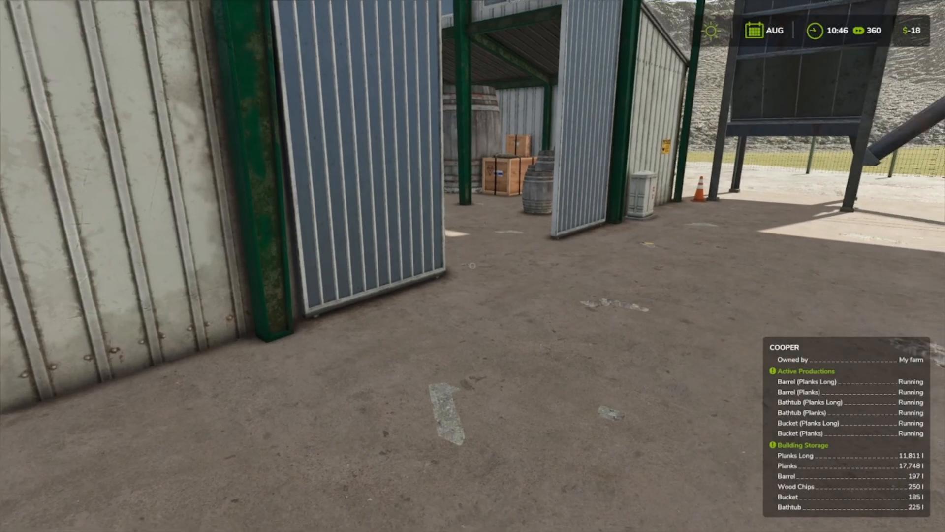
{"action": "key", "text": "w"}
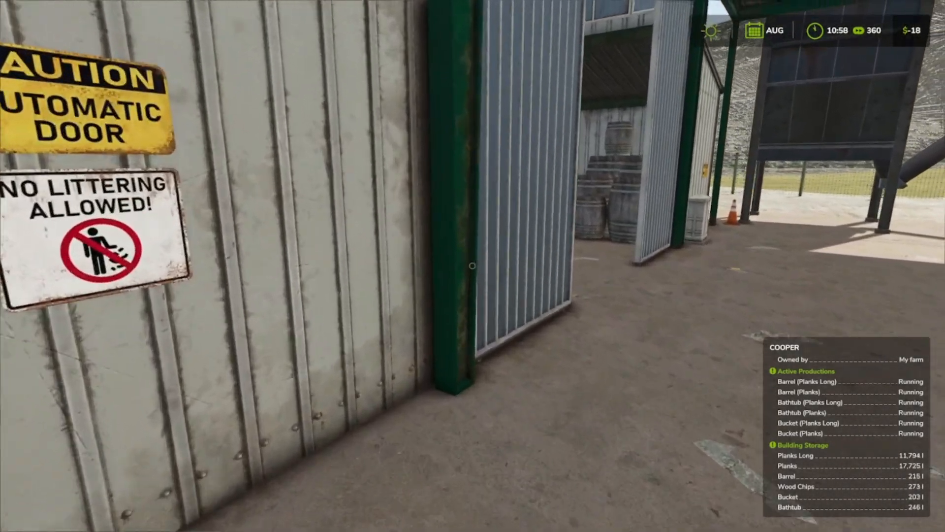
{"action": "key", "text": "d"}
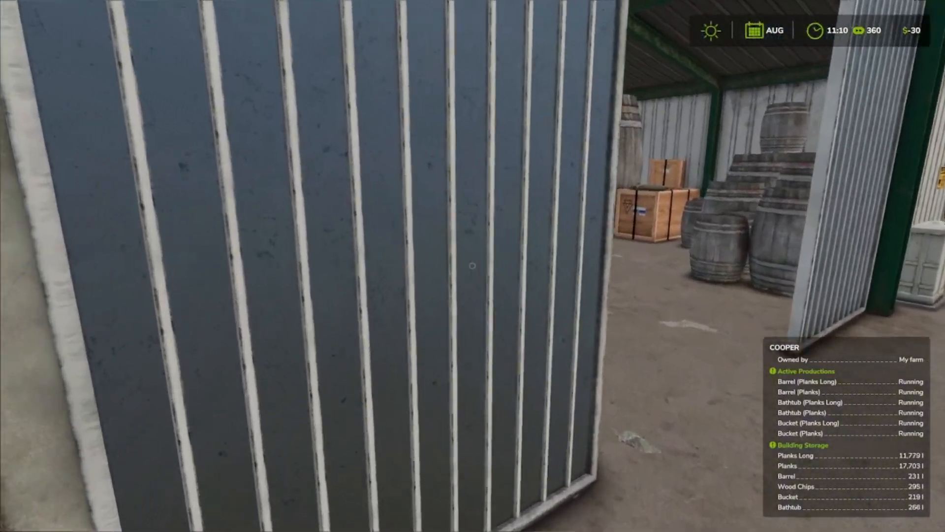
{"action": "key", "text": "w"}
{"action": "key", "text": "s"}
{"action": "key", "text": "d"}
{"action": "key", "text": "d"}
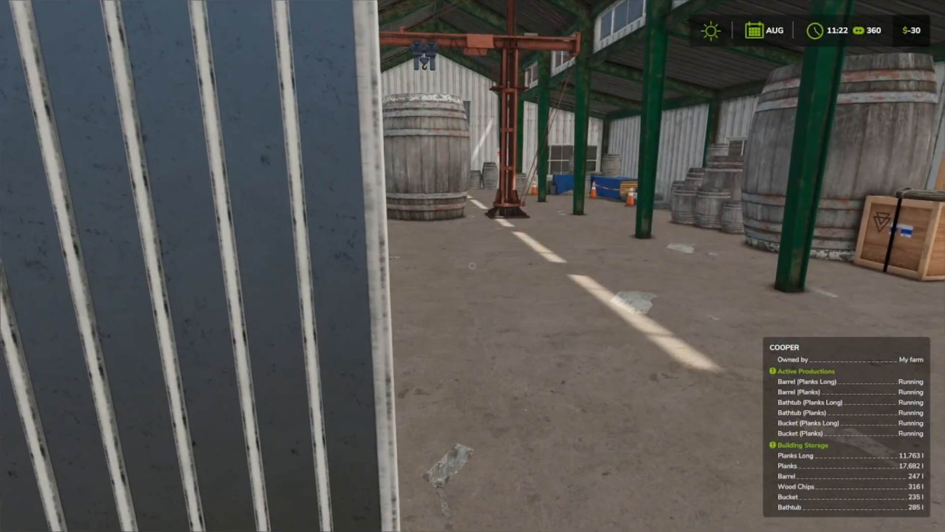
- Back out from under the canopy and check the Cooper's running productions and building storage from the forecourt
{"action": "key", "text": "s"}
{"action": "key", "text": "s"}
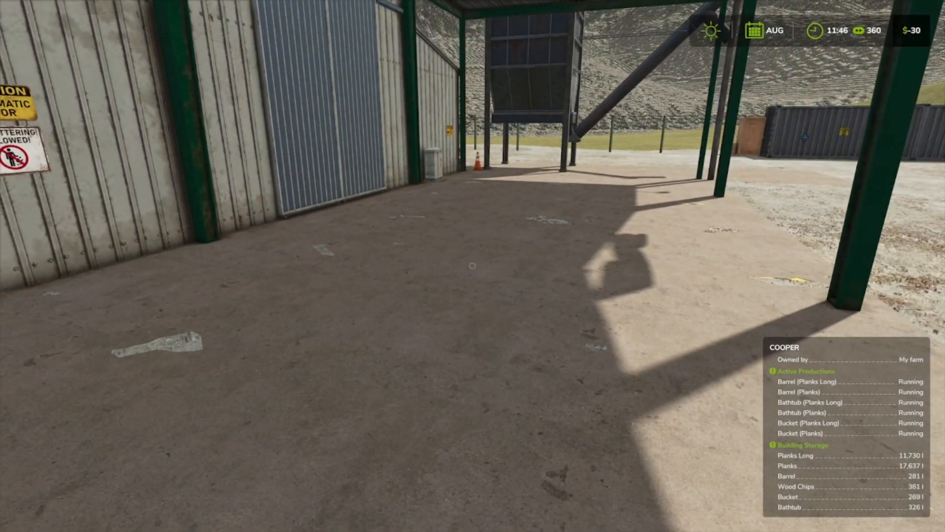
{"action": "key", "text": "s"}
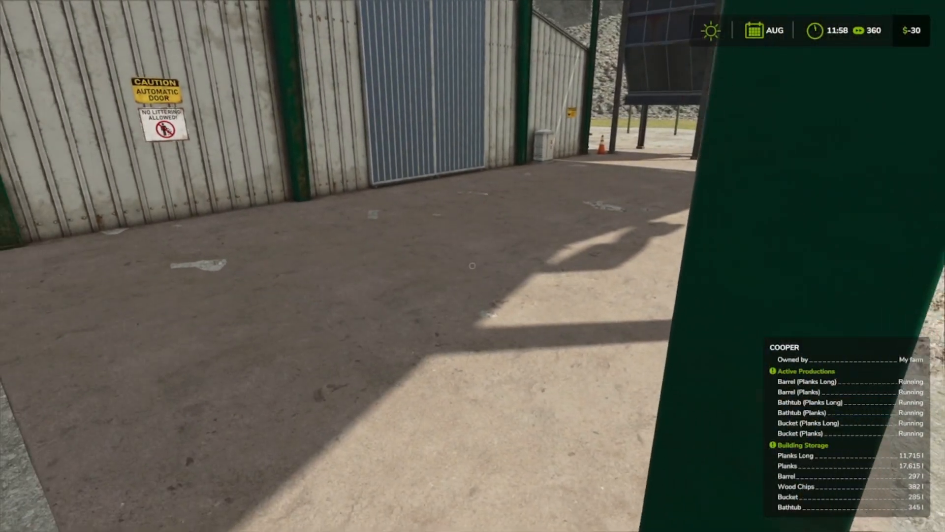
{"action": "key", "text": "s"}
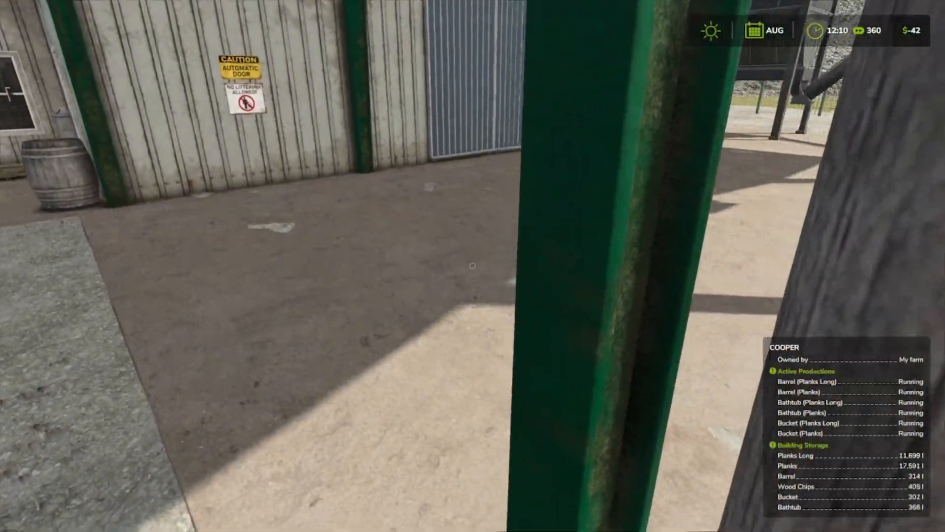
{"action": "key", "text": "w"}
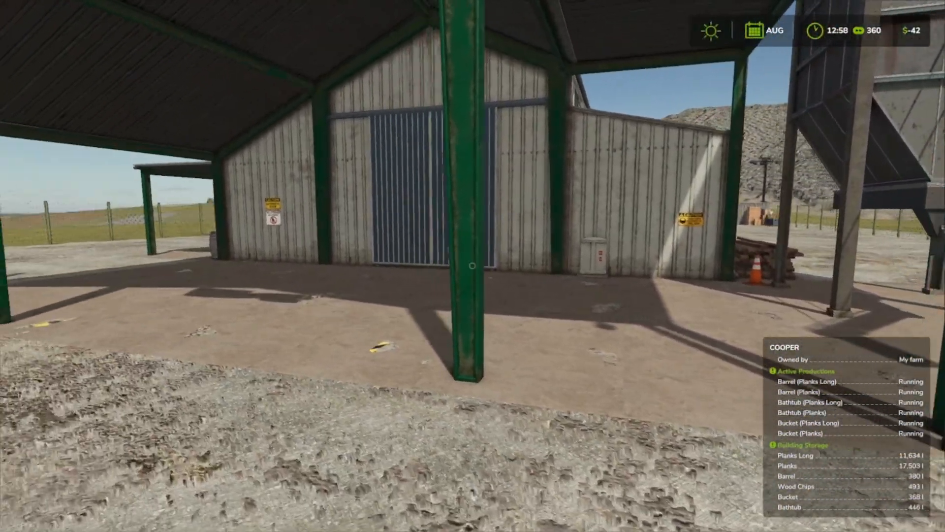
{"action": "key", "text": "w"}
{"action": "key", "text": "a"}
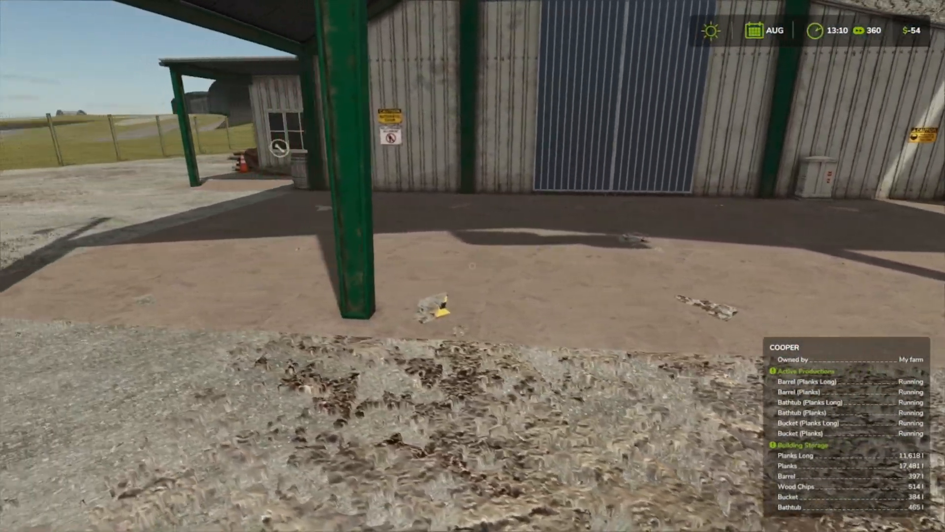
{"action": "key", "text": "a"}
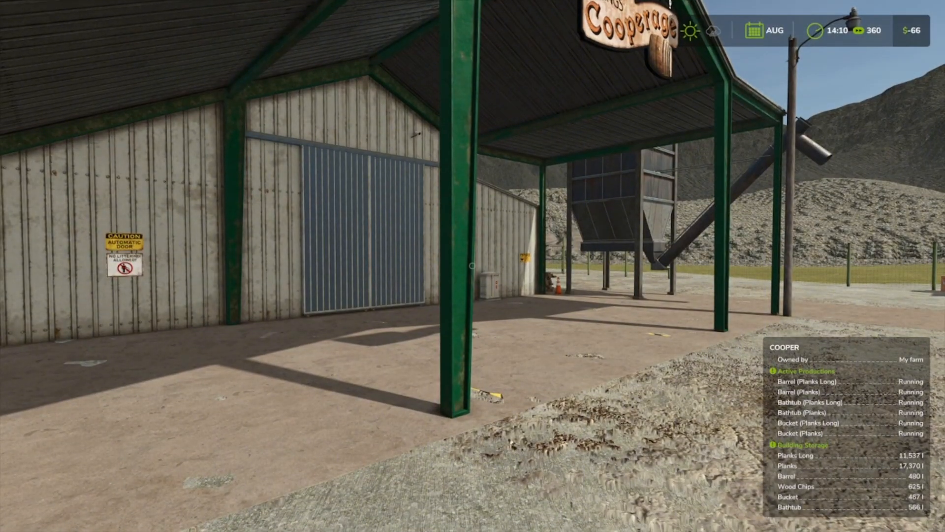
- Stand back on the gravel facing the cooperage's canopy and watch the paved area for output pallets
{"action": "key", "text": "s"}
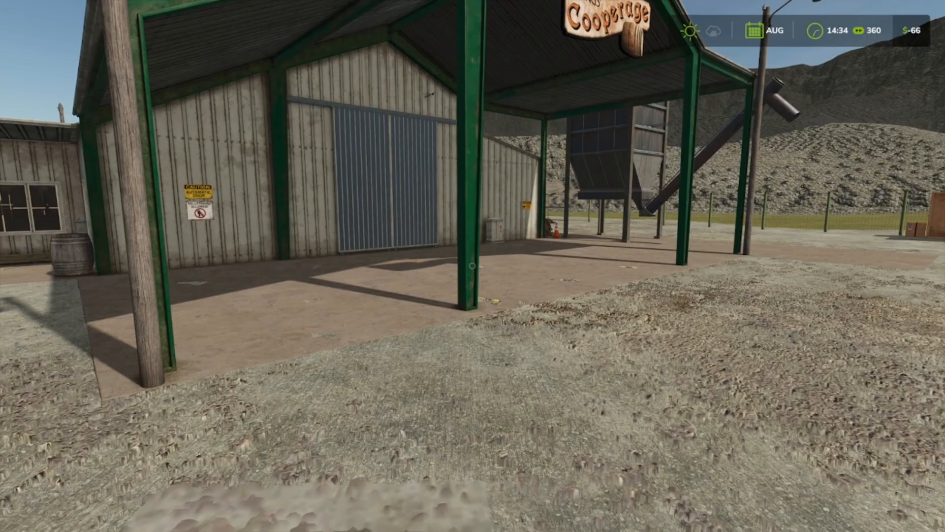
{"action": "key", "text": "d"}
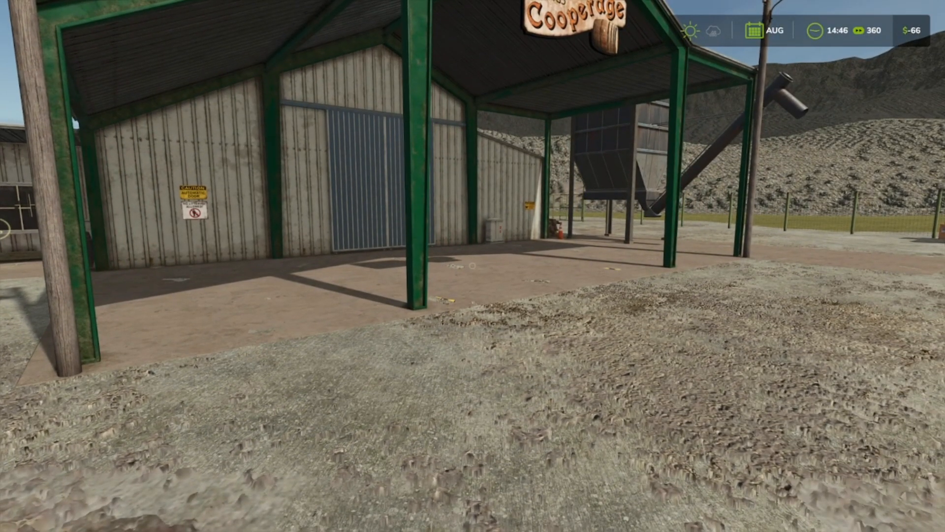
{"action": "key", "text": "w"}
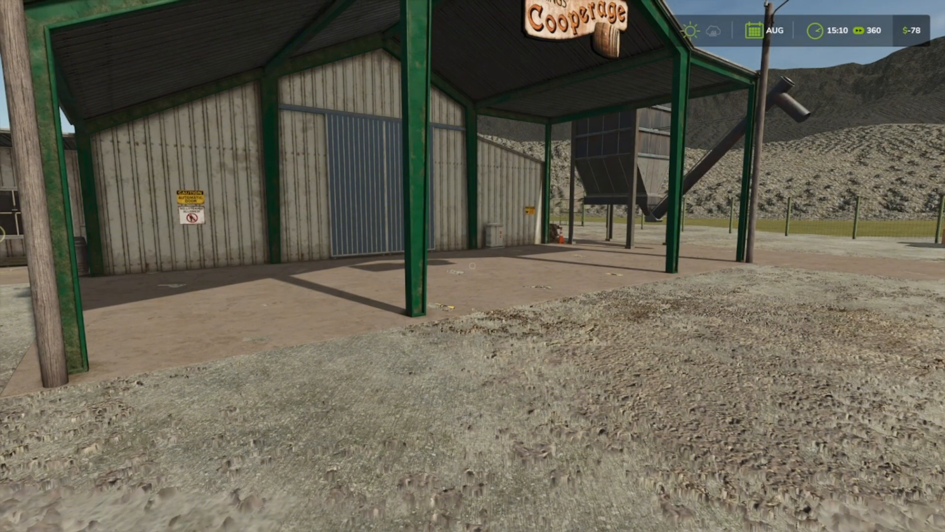
{"action": "key", "text": "a"}
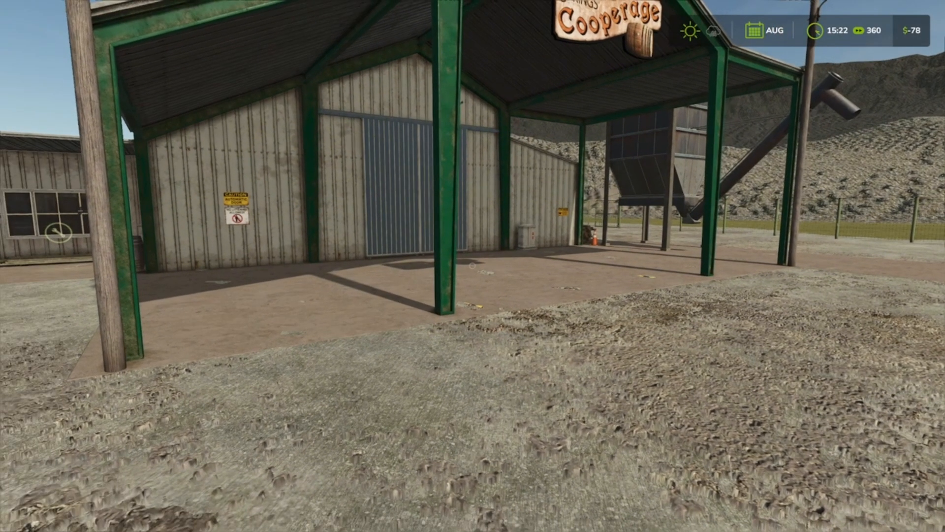
{"action": "key", "text": "a"}
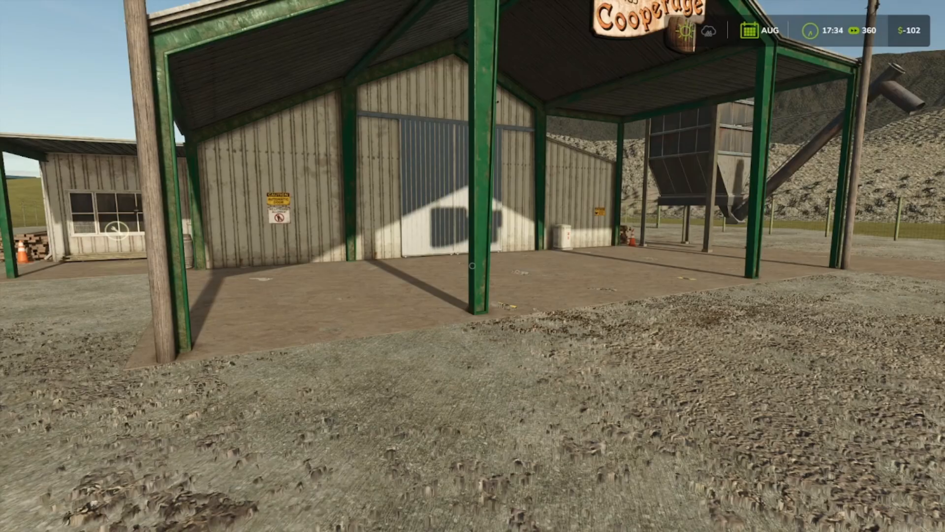
- Walk up to the output area under the canopy and inspect the wood chip, bathtub, barrel and bucket pallets
{"action": "key", "text": "w"}
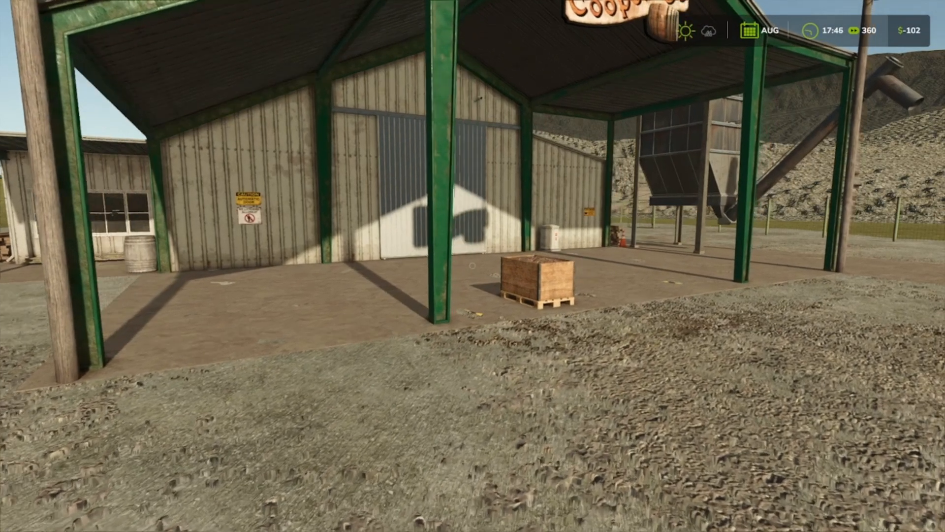
{"action": "key", "text": "w"}
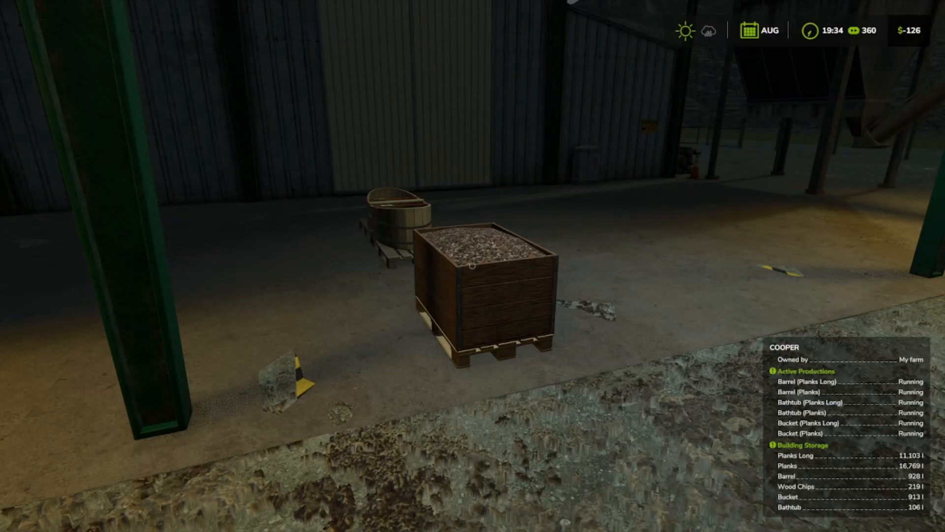
{"action": "key", "text": "d"}
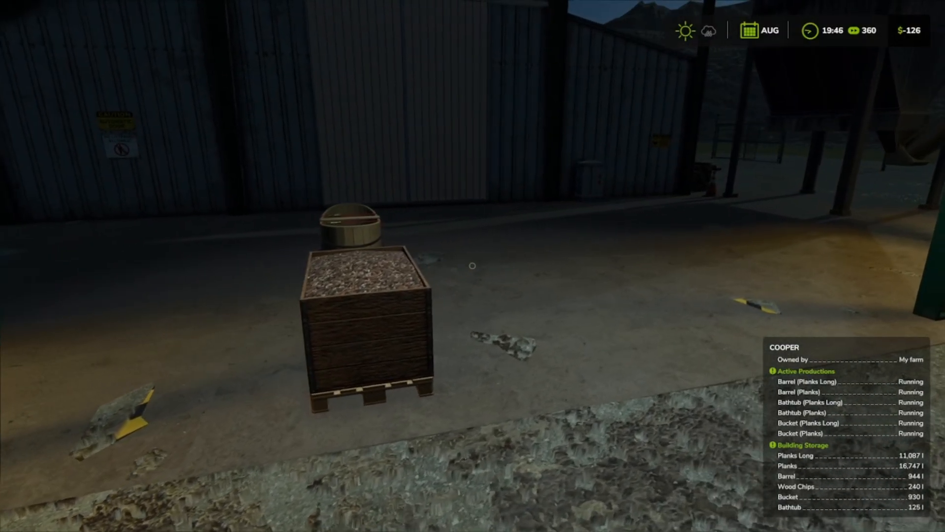
{"action": "key", "text": "w"}
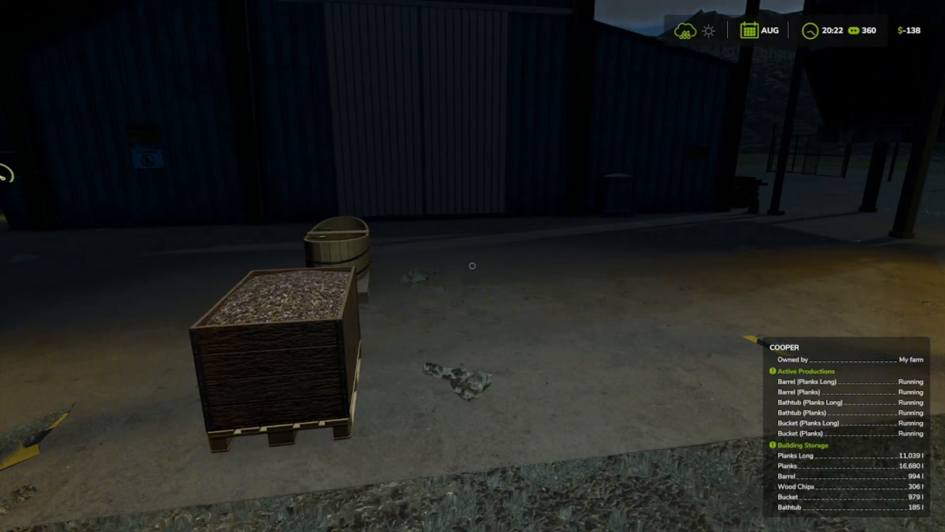
{"action": "key", "text": "w"}
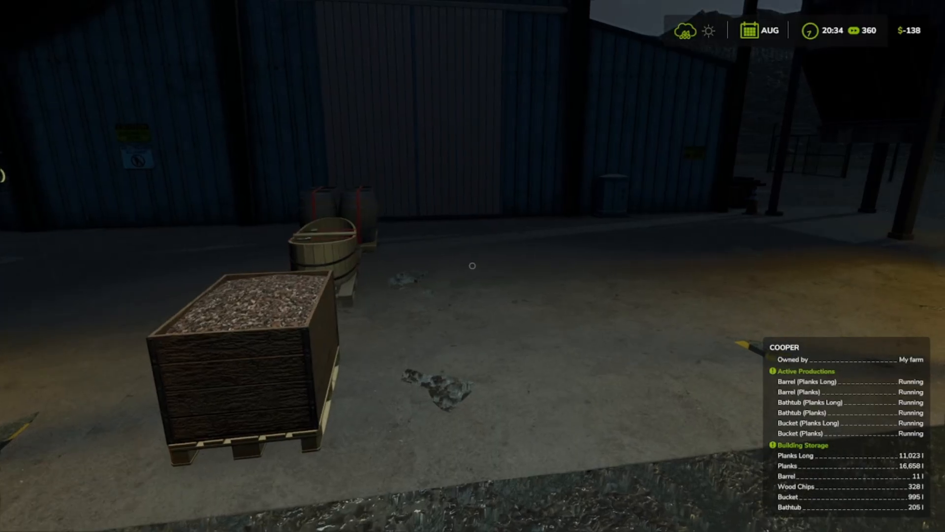
{"action": "key", "text": "s"}
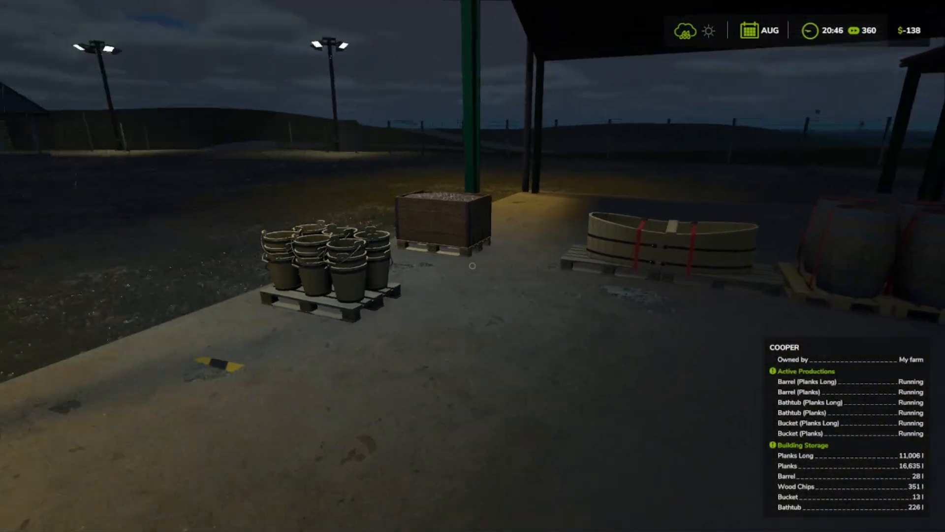
- Walk up to the bucket and wood chip pallets under the canopy and check their pallet info
{"action": "key", "text": "w"}
{"action": "key", "text": "w"}
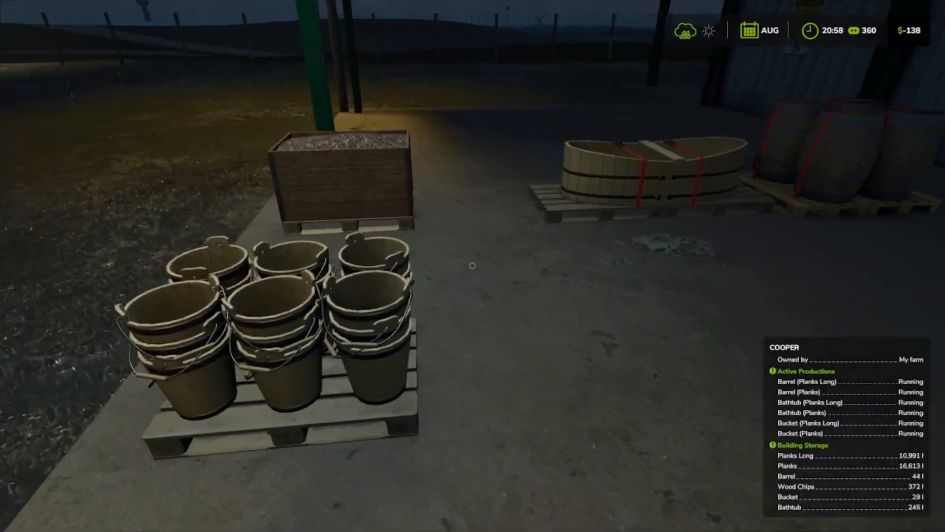
{"action": "key", "text": "a"}
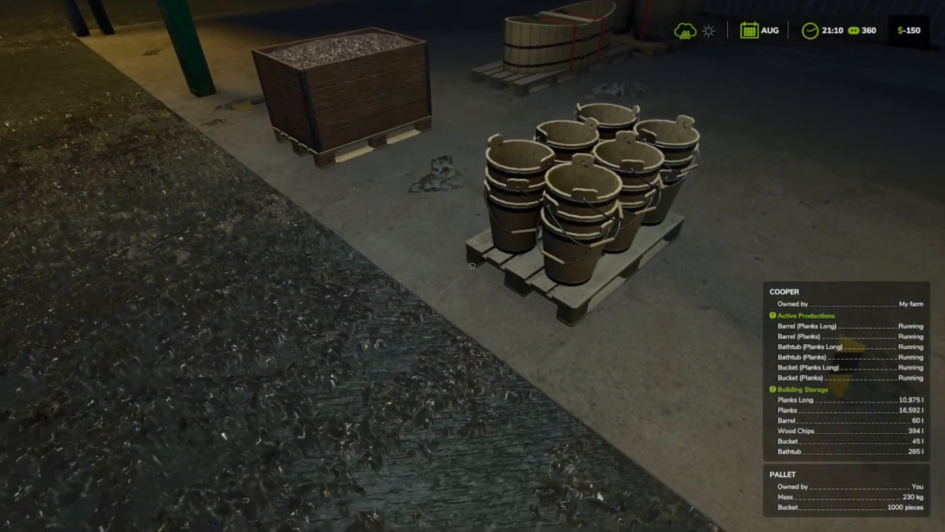
{"action": "key", "text": "w"}
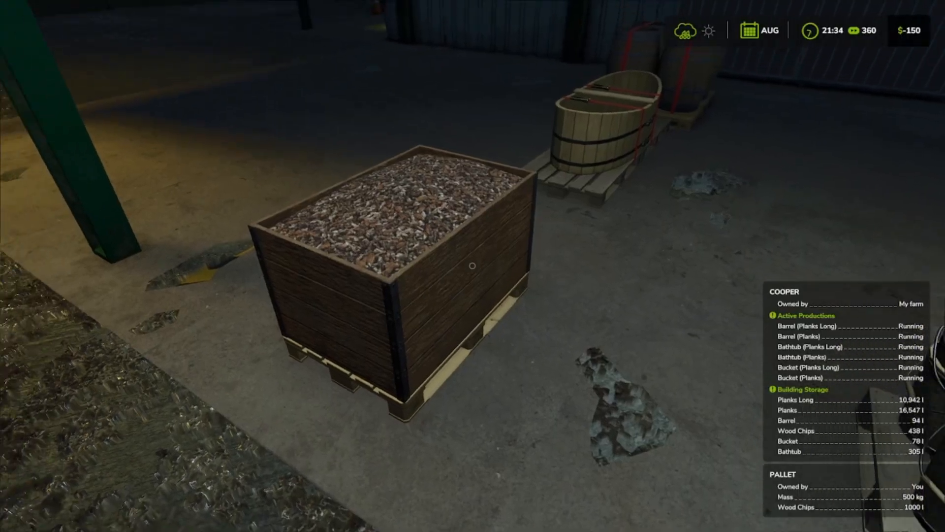
- Move on to the bathtub and barrel pallets near the cooperage door and check their pallet info
{"action": "key", "text": "w"}
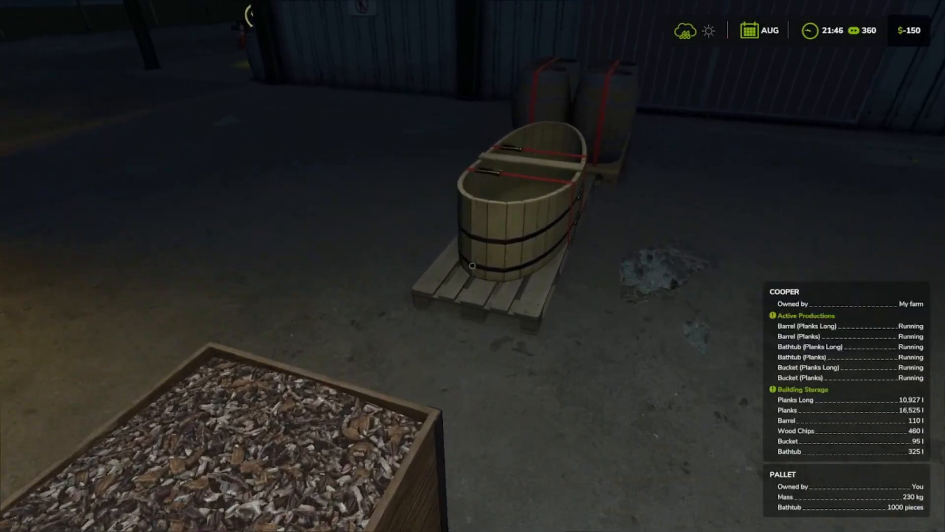
{"action": "key", "text": "s"}
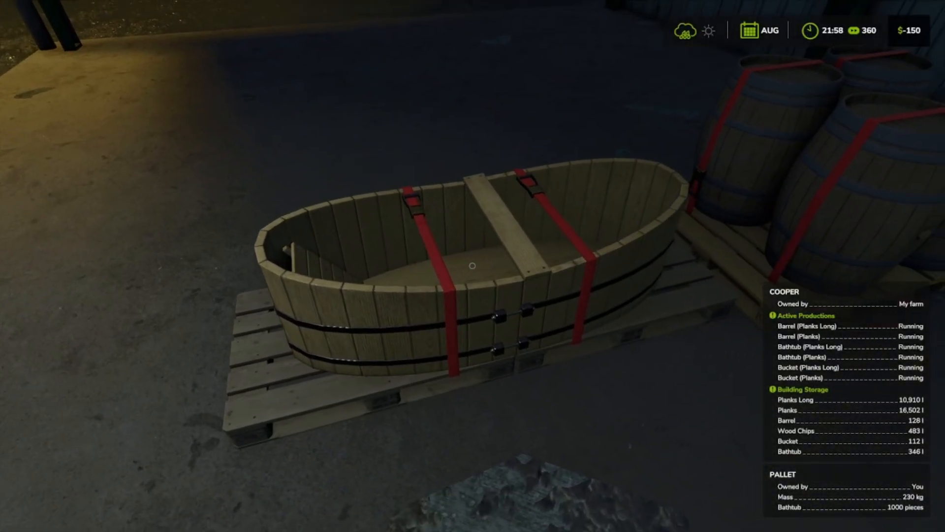
{"action": "key", "text": "w"}
{"action": "key", "text": "d"}
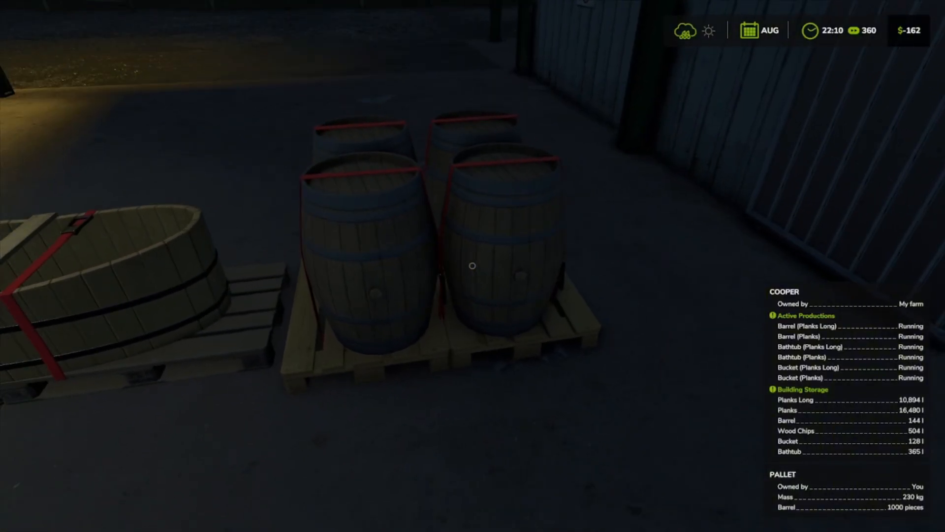
- Recheck the bucket pallet, then back out onto the gravel to view all output pallets in front of the cooperage
{"action": "key", "text": "w"}
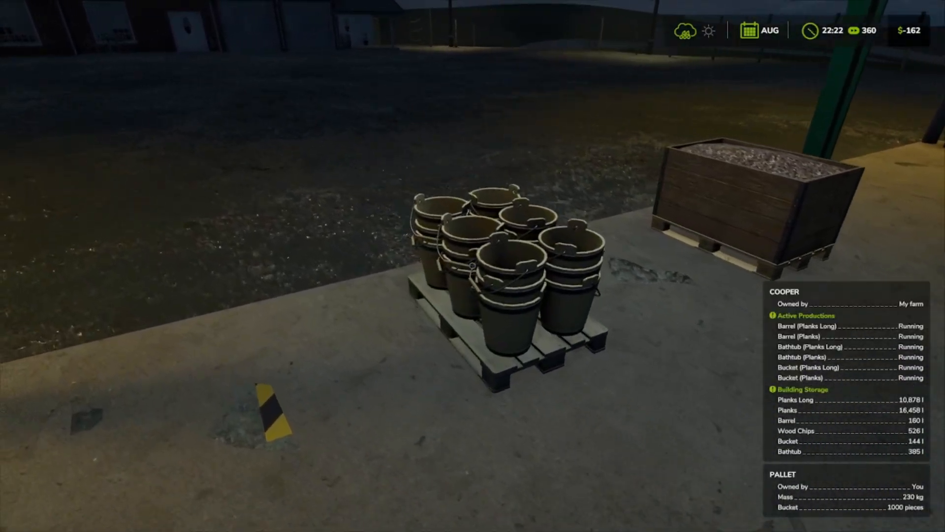
{"action": "key", "text": "s"}
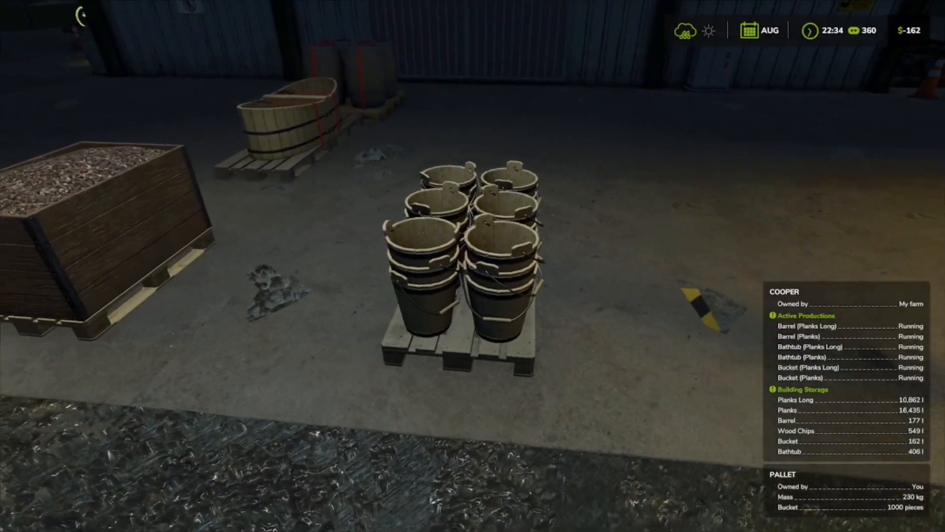
{"action": "key", "text": "s"}
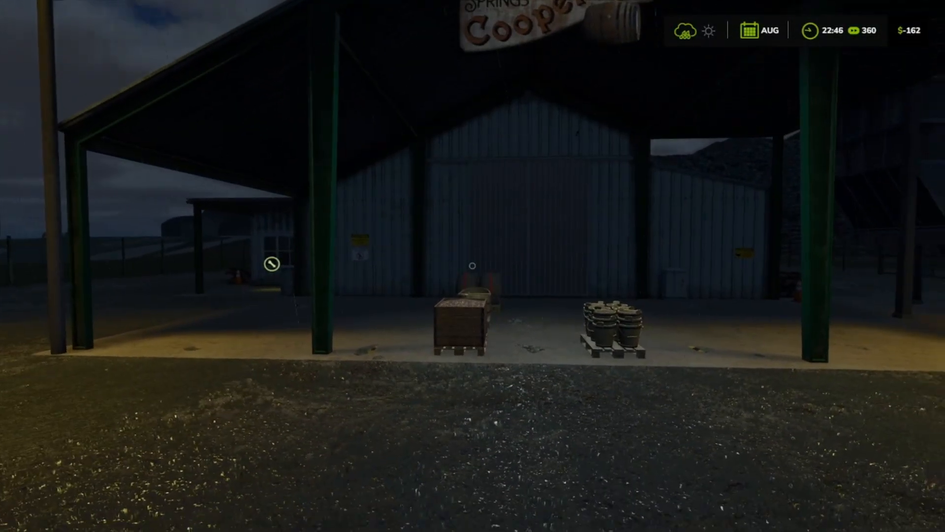
{"action": "key", "text": "w"}
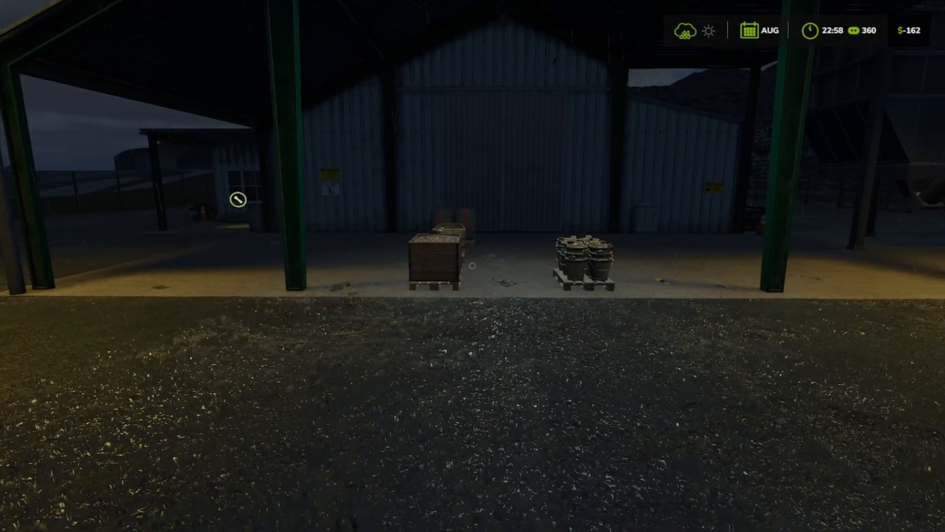
{"action": "key", "text": "s"}
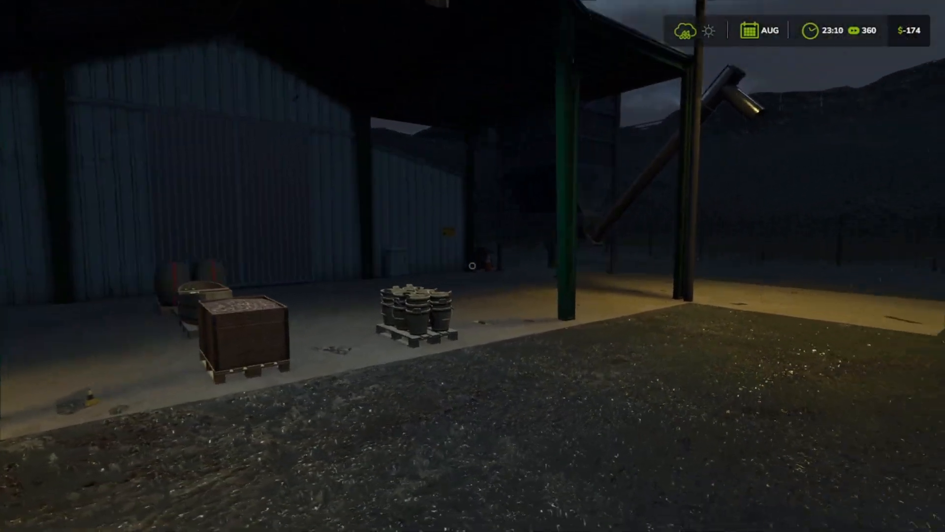
{"action": "key", "text": "s"}
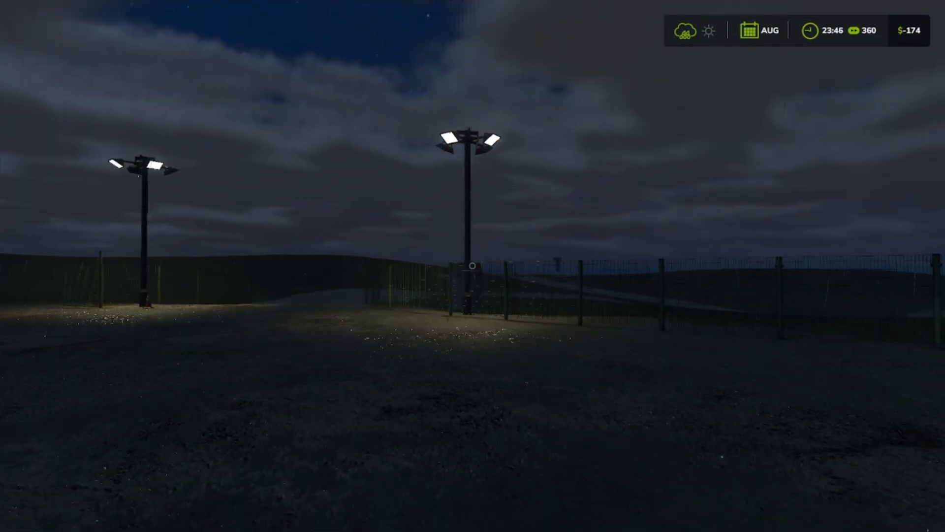
- Cross the yard past the floodlights and fence to the two-storey house and look up at the moonlit sky
{"action": "key", "text": "w"}
{"action": "key", "text": "w"}
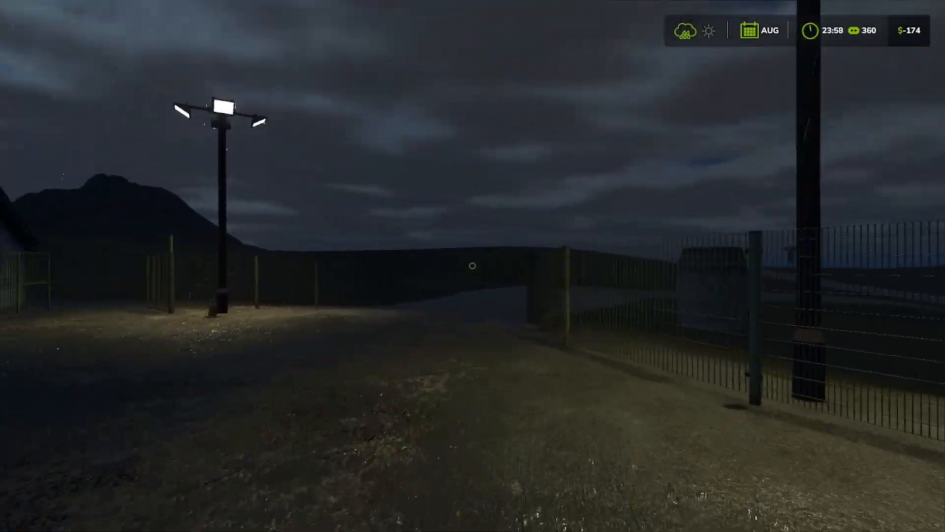
{"action": "key", "text": "w"}
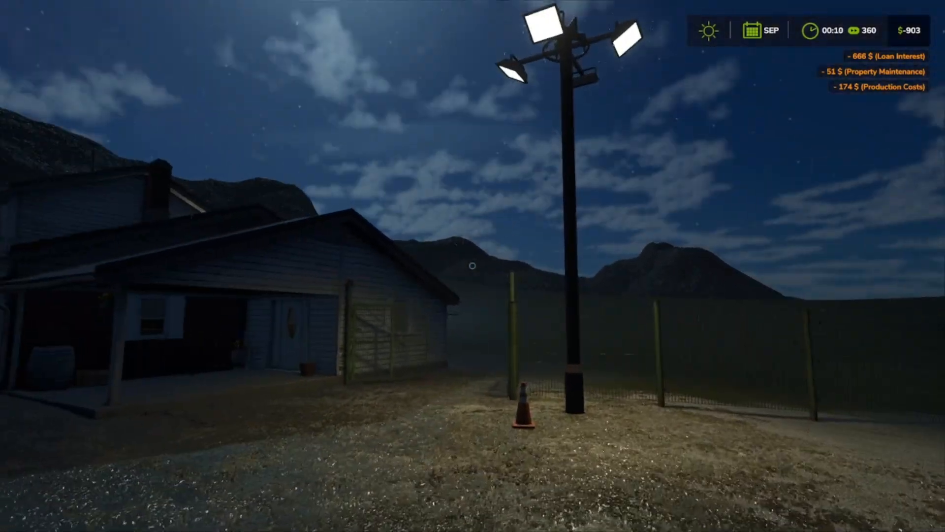
{"action": "key", "text": "w"}
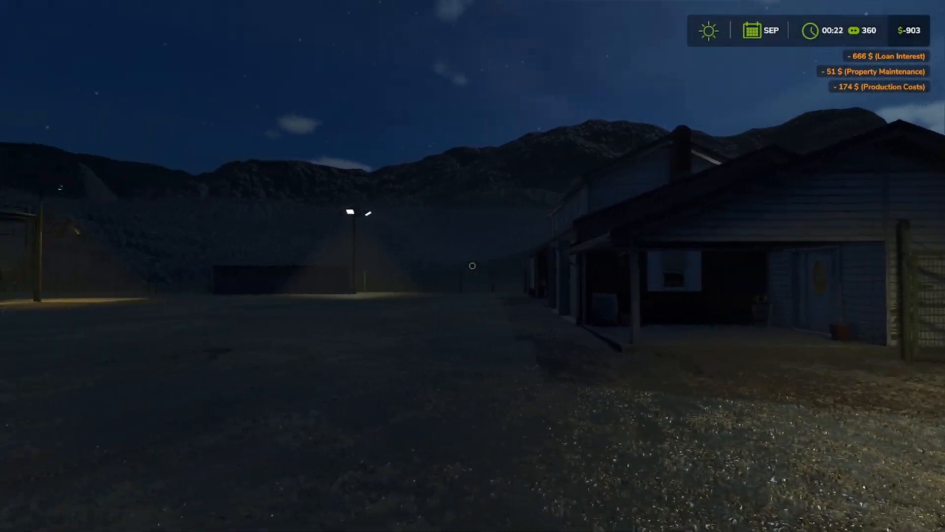
{"action": "key", "text": "w"}
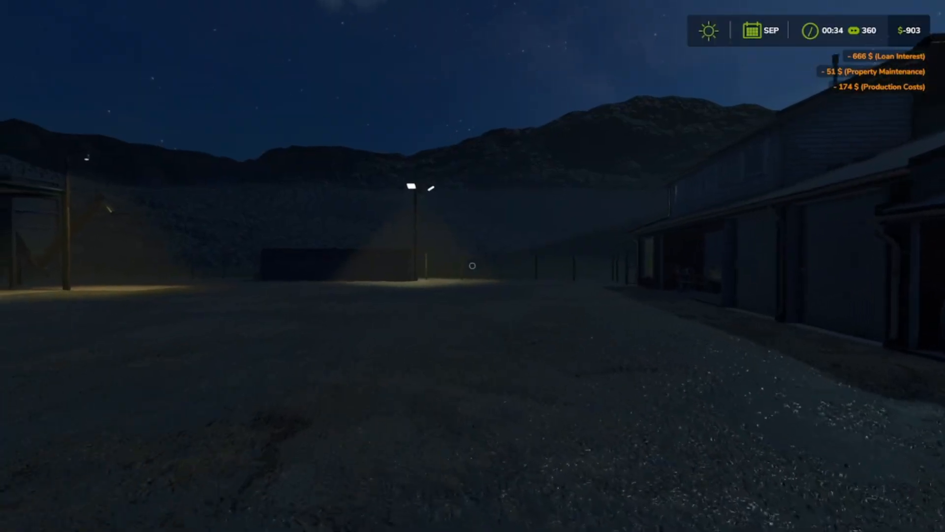
{"action": "key", "text": "w"}
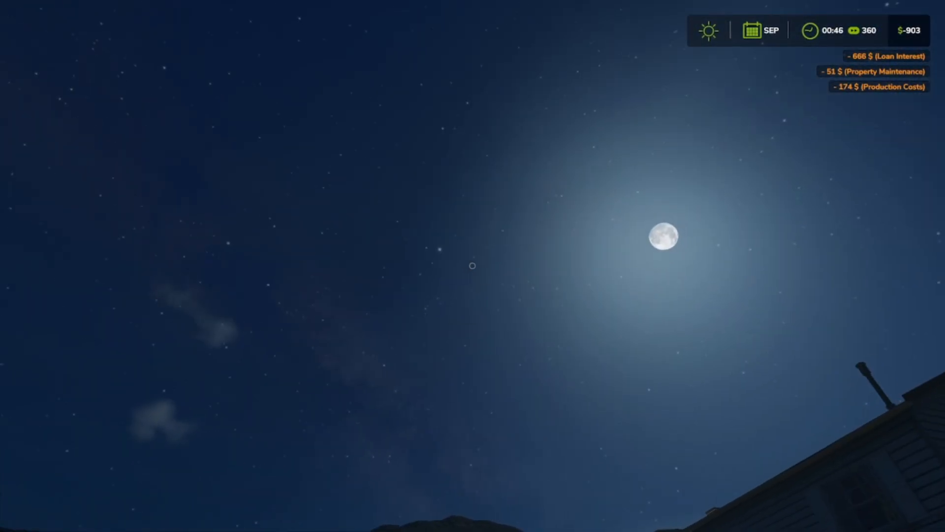
{"action": "key", "text": "a"}
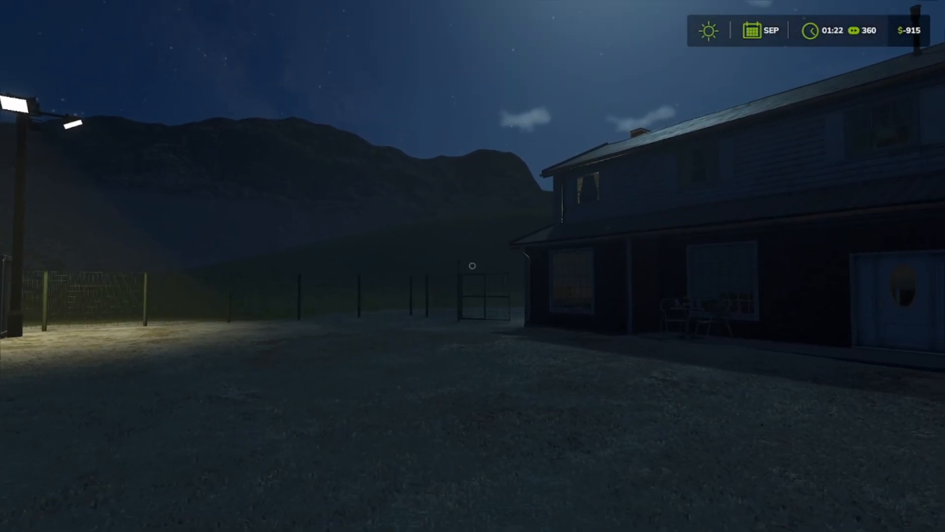
- Walk along the house front and through the gate to inspect its brick gable side and shuttered windows
{"action": "key", "text": "w"}
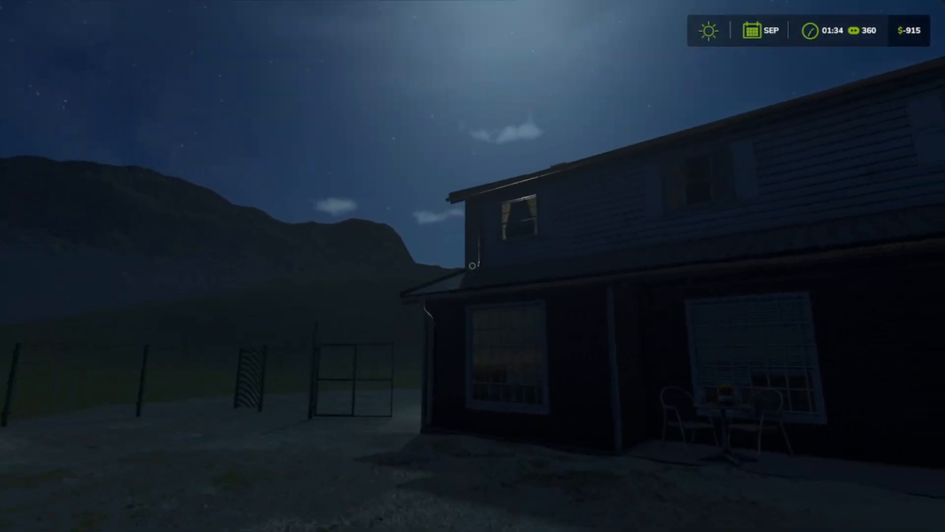
{"action": "key", "text": "w"}
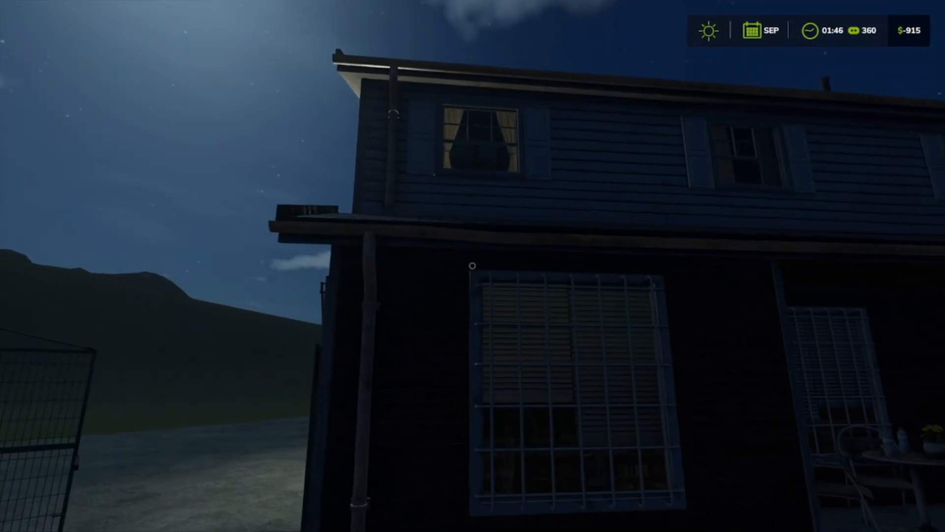
{"action": "key", "text": "w"}
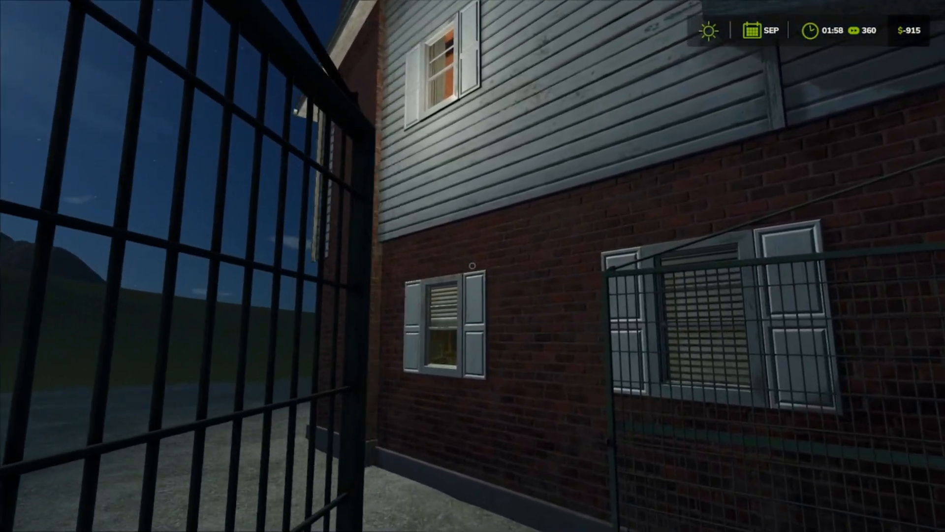
{"action": "key", "text": "s"}
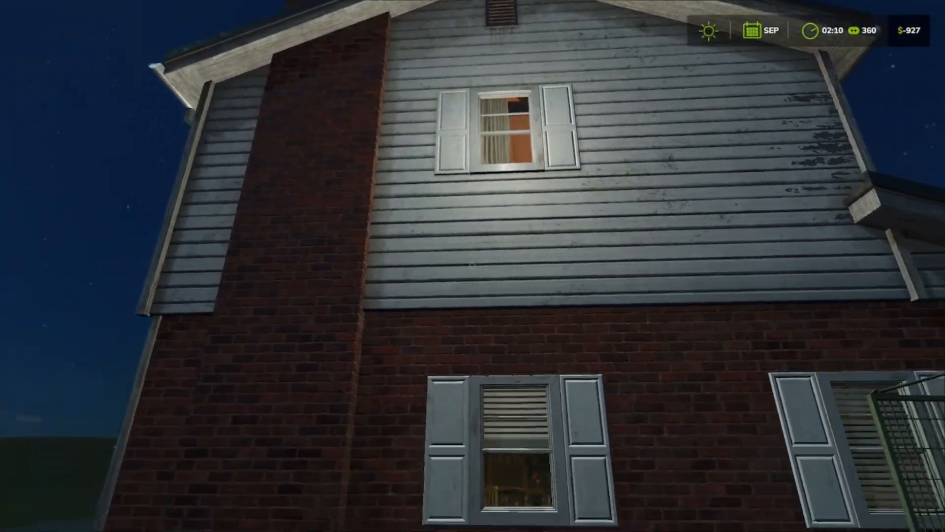
{"action": "key", "text": "w"}
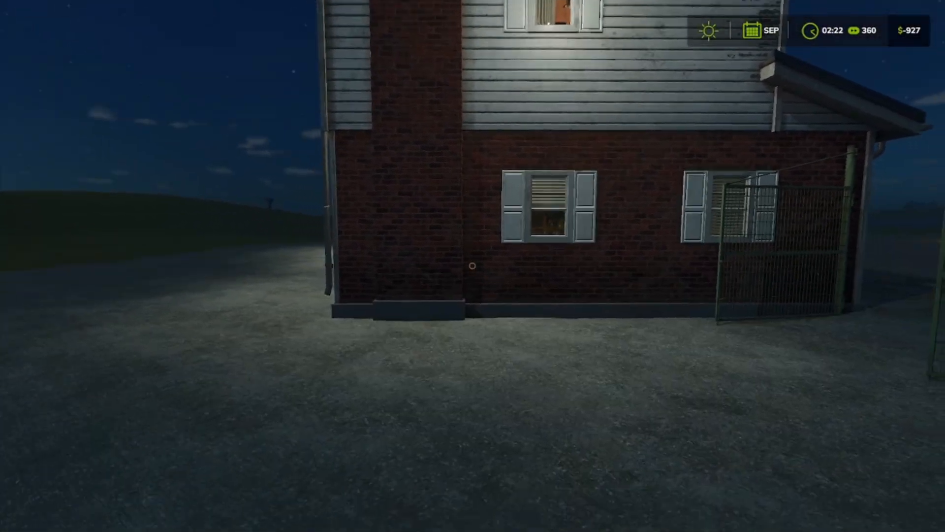
{"action": "key", "text": "w"}
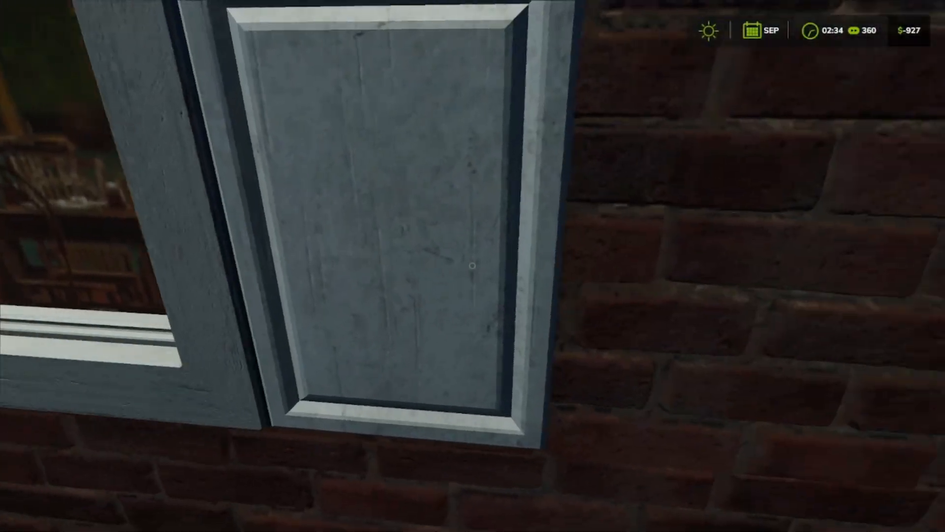
- Go around the brick corner to the back of the house and look through the lit windows at the furnished interior
{"action": "key", "text": "w"}
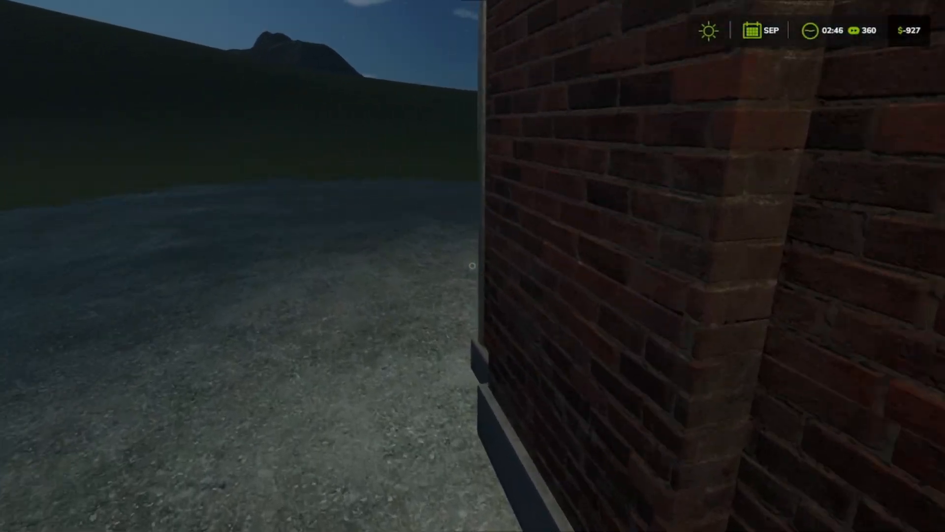
{"action": "key", "text": "w"}
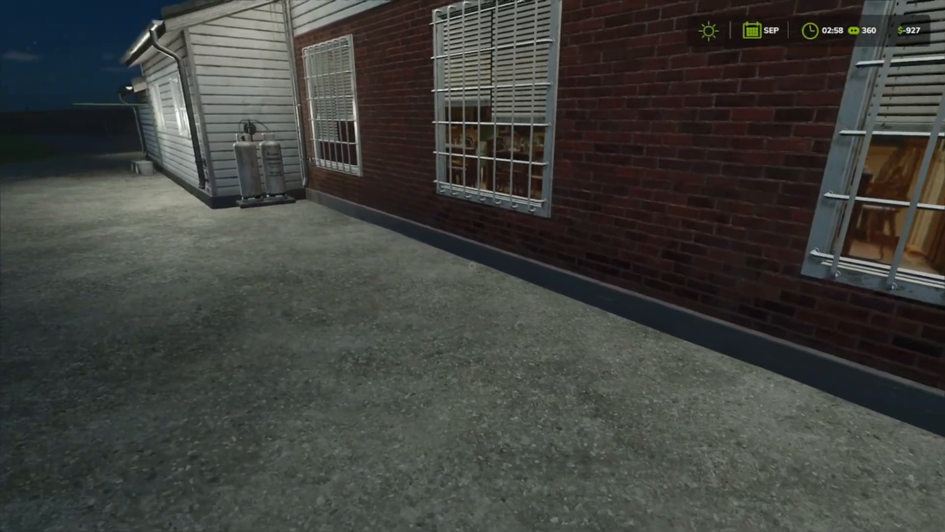
{"action": "key", "text": "w"}
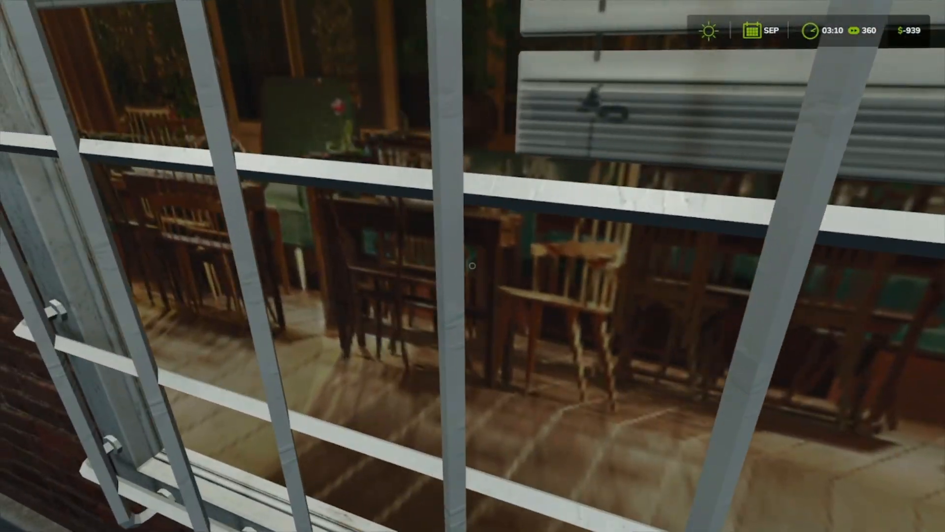
{"action": "key", "text": "a"}
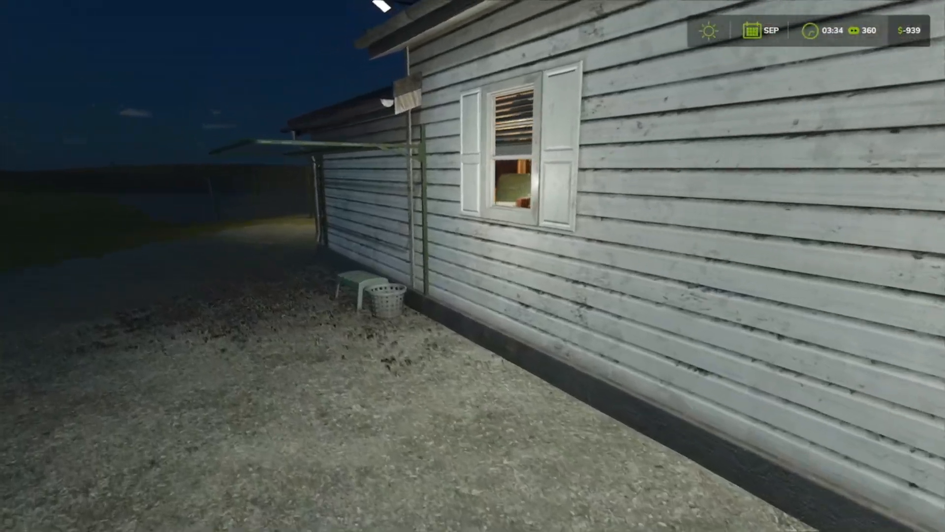
{"action": "key", "text": "w"}
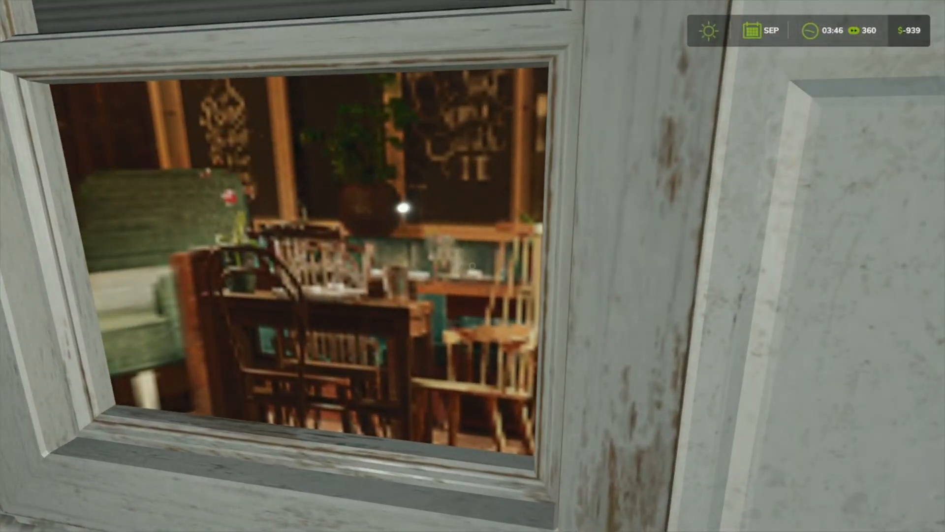
{"action": "key", "text": "s"}
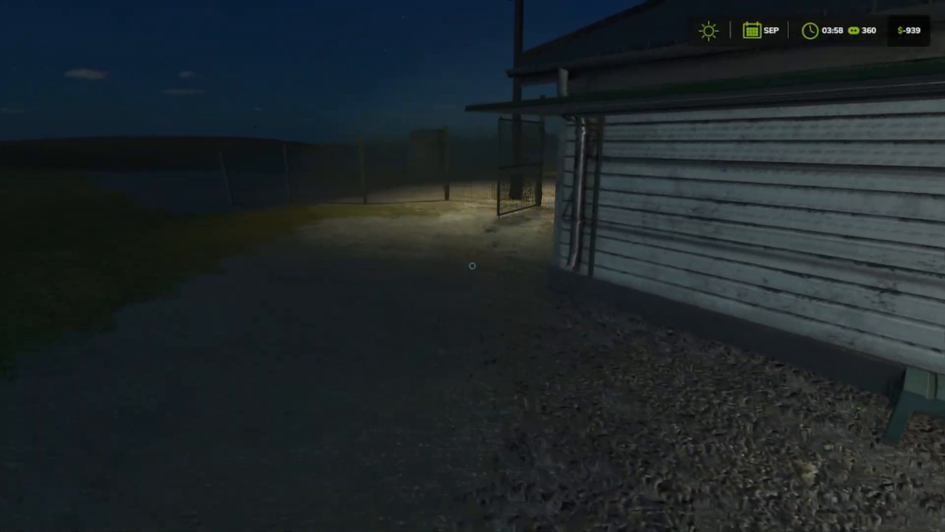
- Round the far end of the house, inspect the open fence gate, and return to the yard facing the cooperage
{"action": "key", "text": "w"}
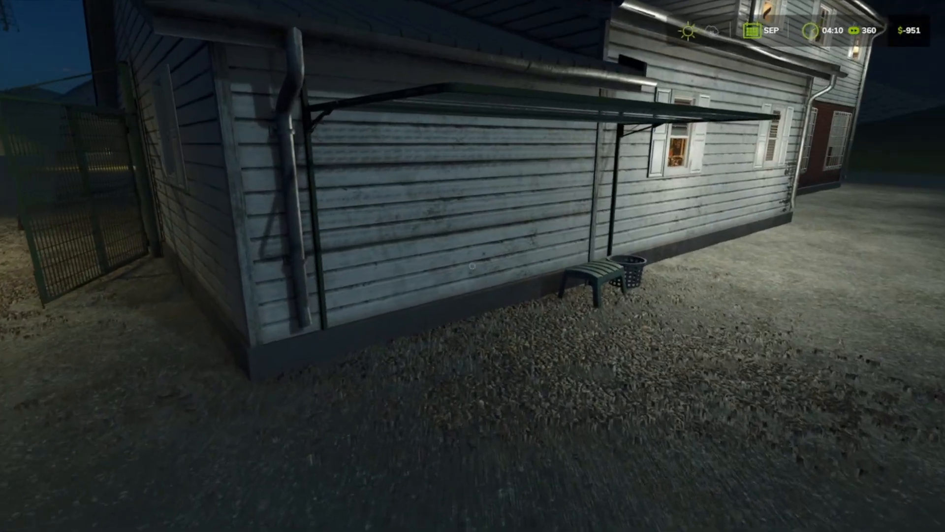
{"action": "key", "text": "w"}
{"action": "key", "text": "s"}
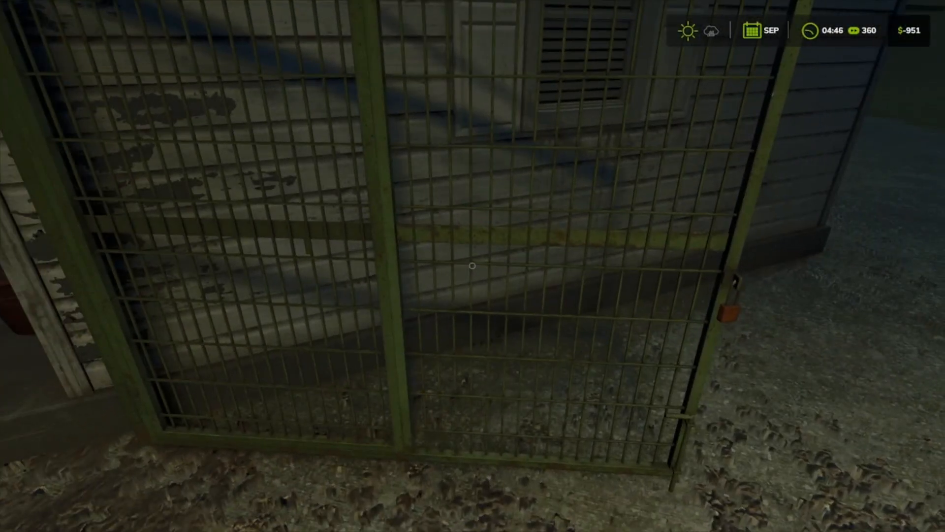
{"action": "key", "text": "w"}
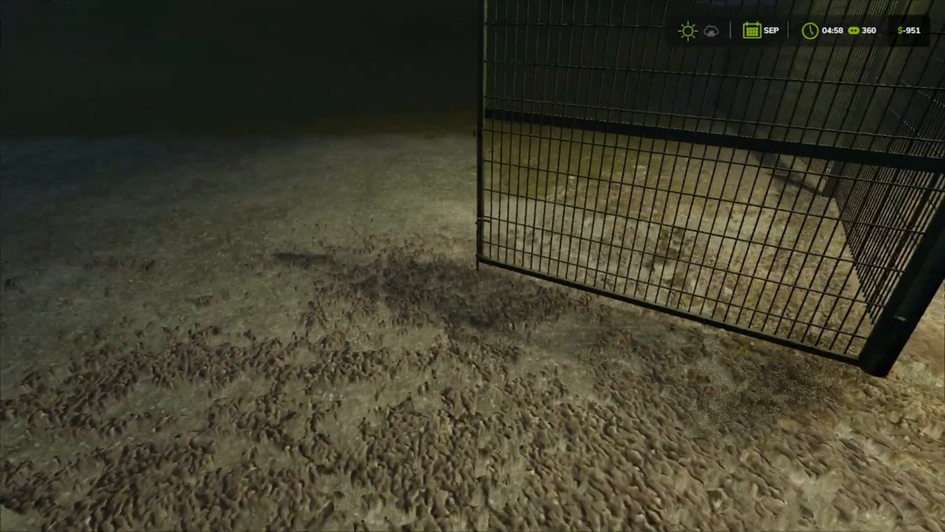
{"action": "key", "text": "w"}
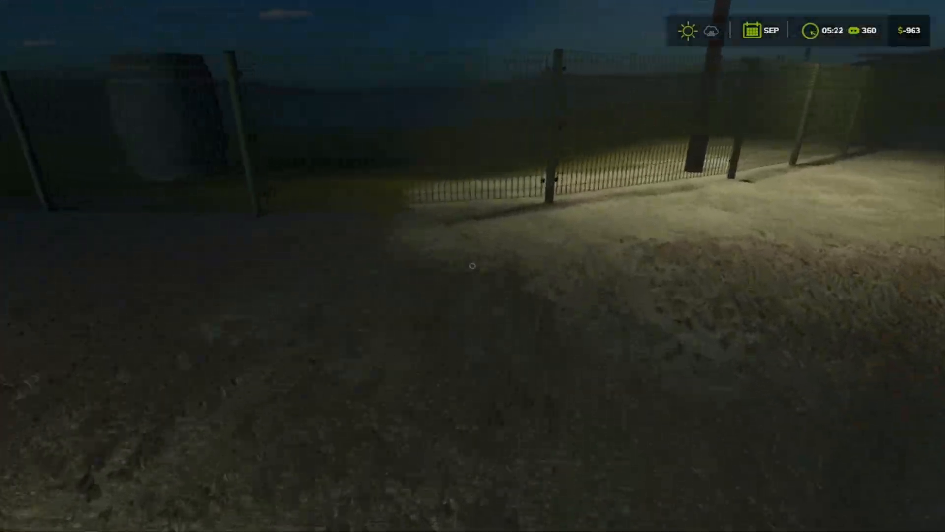
{"action": "key", "text": "w"}
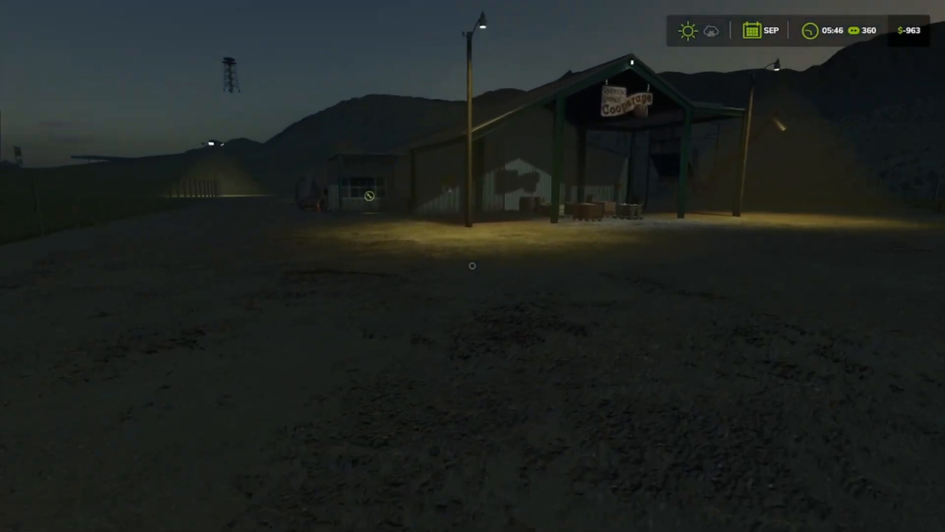
- Back across the yard to the fence, looking over the cooperage, floodlights and surrounding mountains as daylight arrives
{"action": "key", "text": "w"}
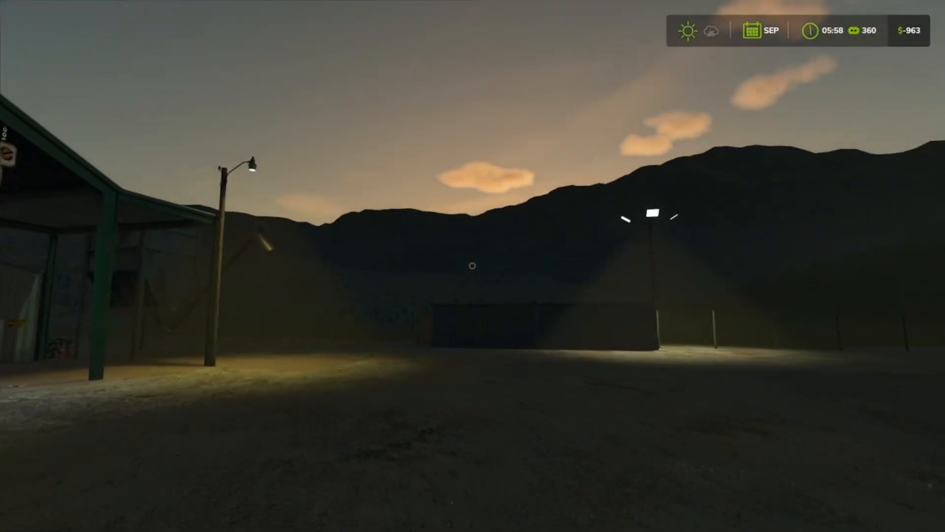
{"action": "key", "text": "s"}
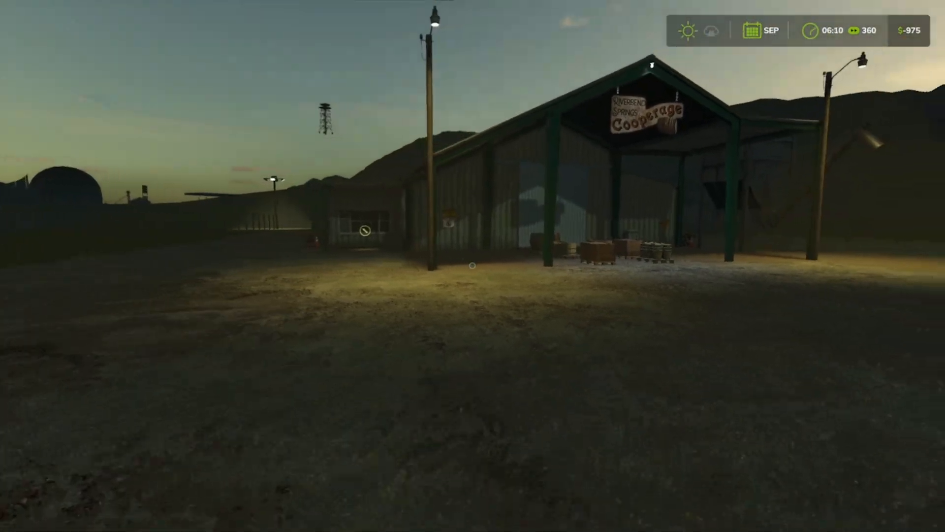
{"action": "key", "text": "s"}
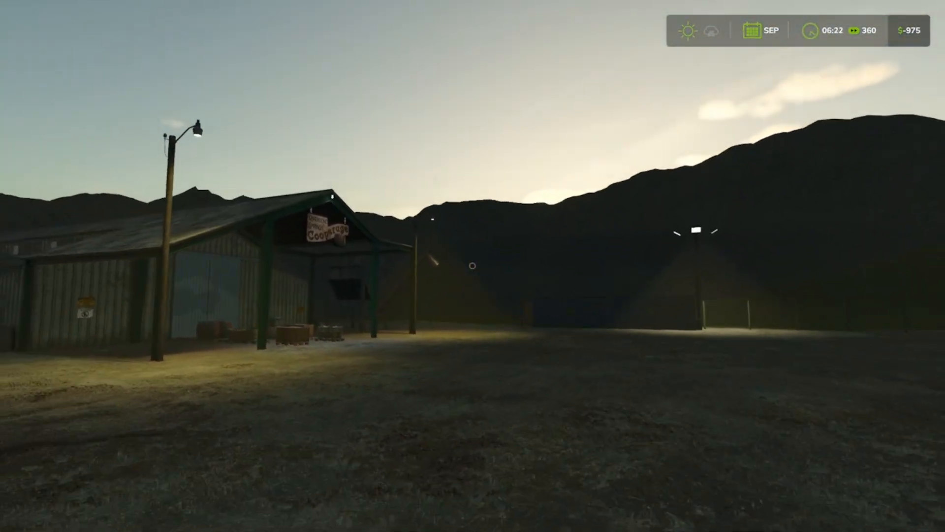
{"action": "key", "text": "s"}
{"action": "key", "text": "s"}
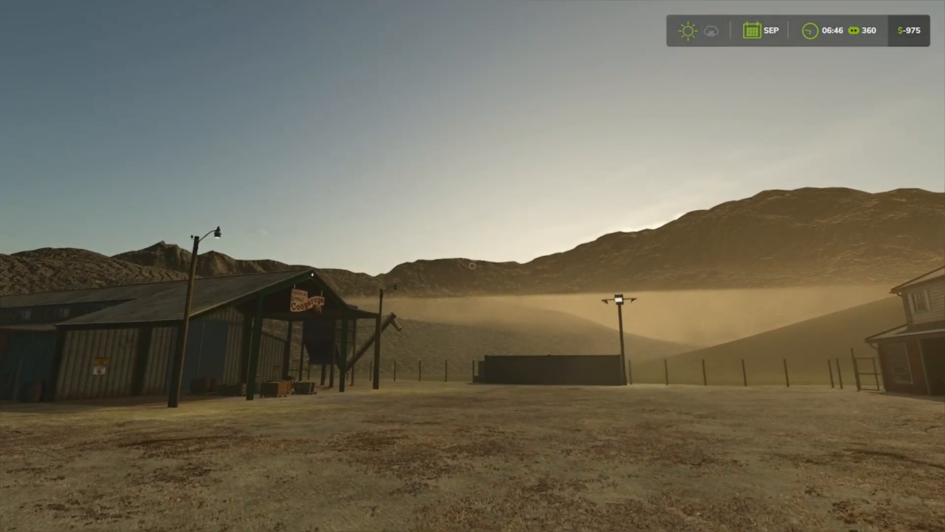
{"action": "key", "text": "s"}
{"action": "key", "text": "d"}
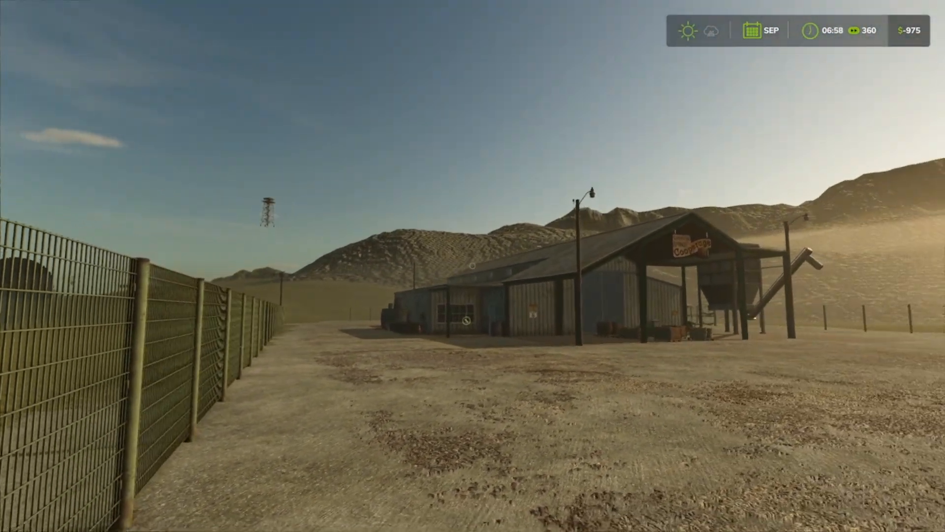
{"action": "key", "text": "d"}
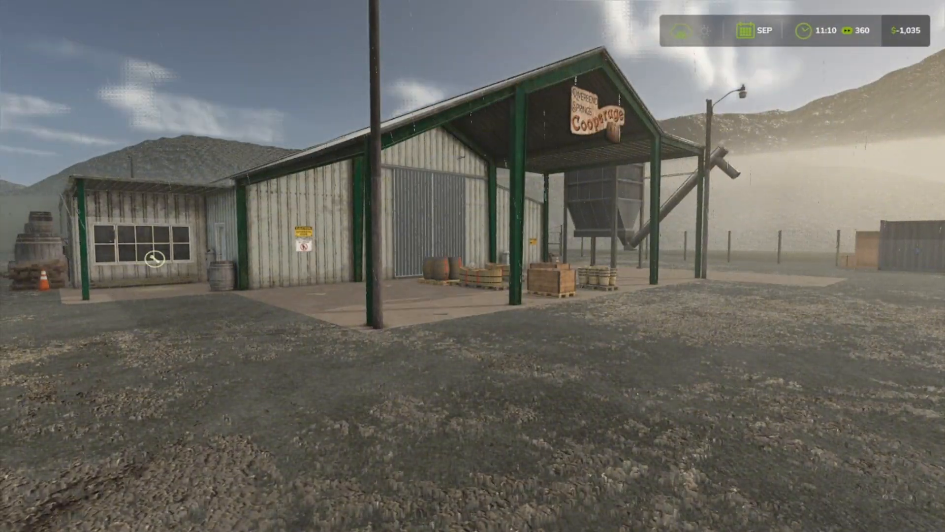
- Quit the game and browse in the cooperUS file window to the FarmingSimulator2025 folder inside My Games in Documents
{"action": "key", "text": "alt+F4"}
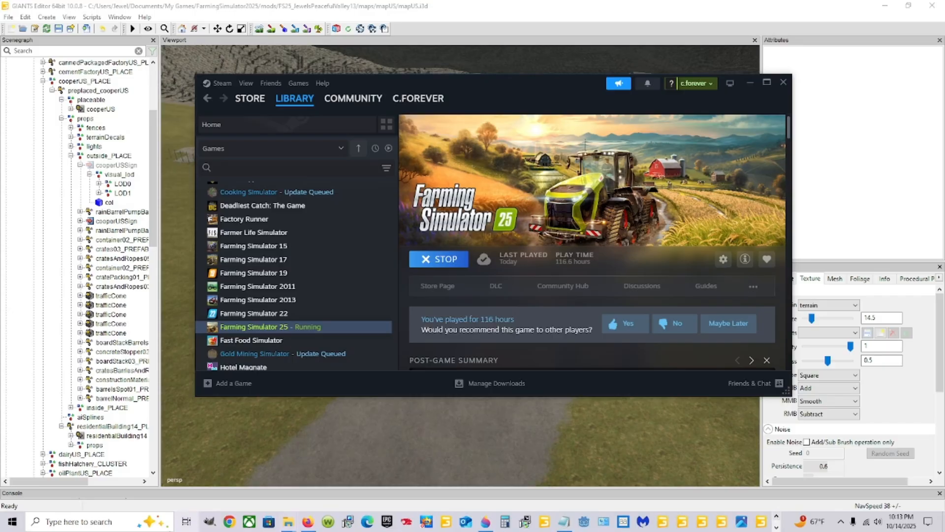
{"action": "mouse_move", "coordinate": [291, 524]}
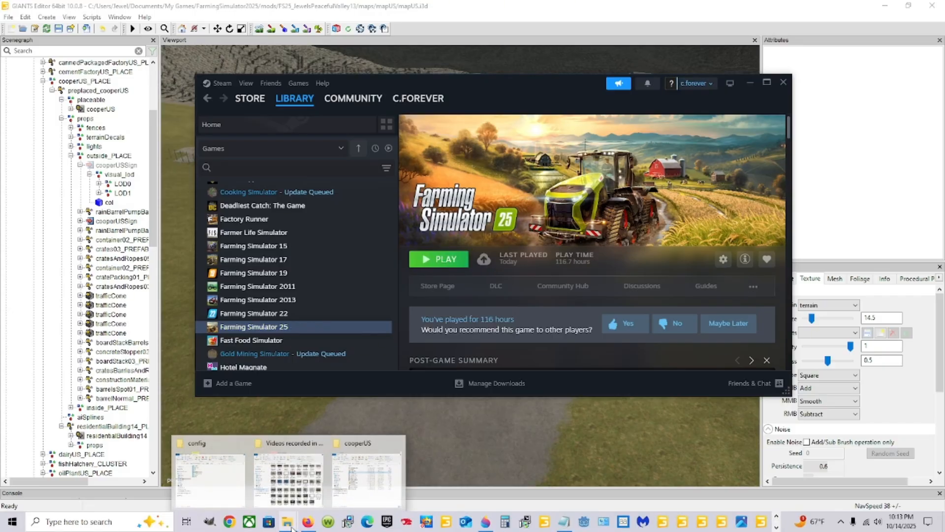
{"action": "mouse_move", "coordinate": [343, 465]}
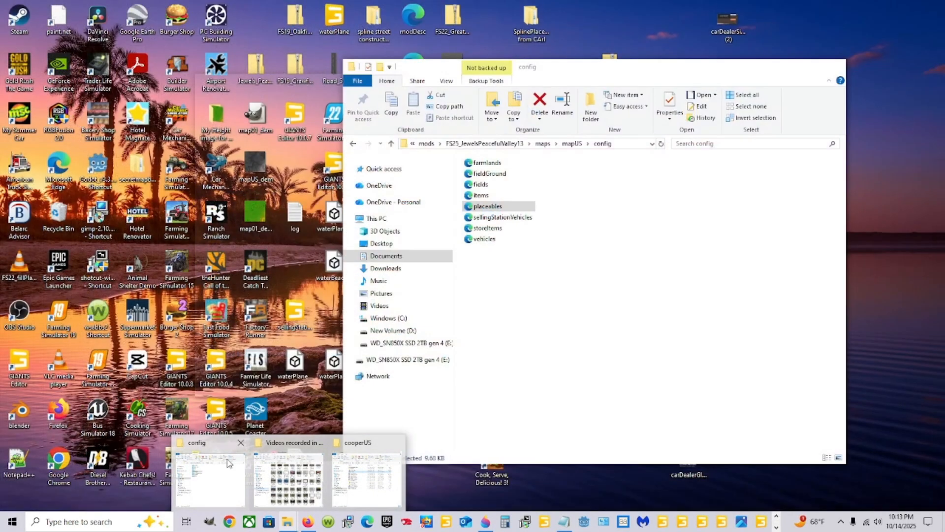
{"action": "left_click", "coordinate": [379, 477]}
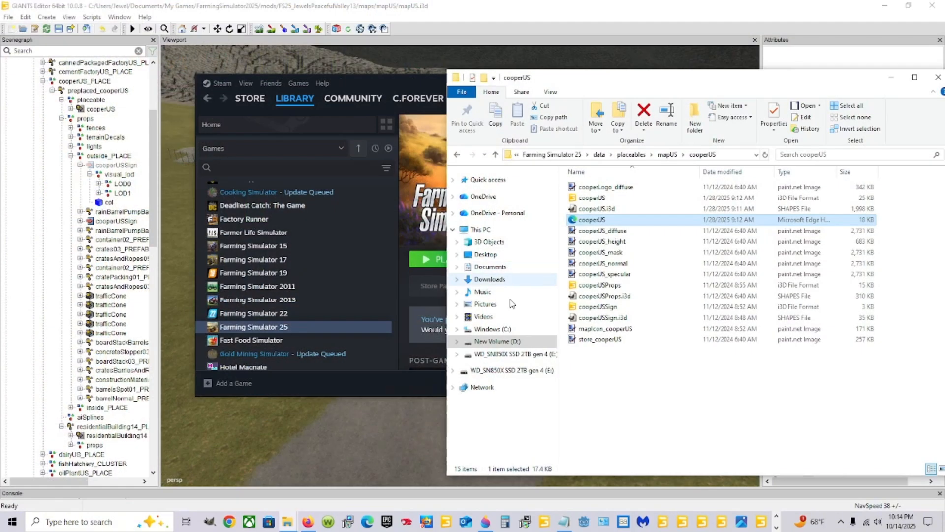
{"action": "left_click", "coordinate": [515, 269]}
{"action": "left_click", "coordinate": [607, 363]}
{"action": "double_click", "coordinate": [606, 364]}
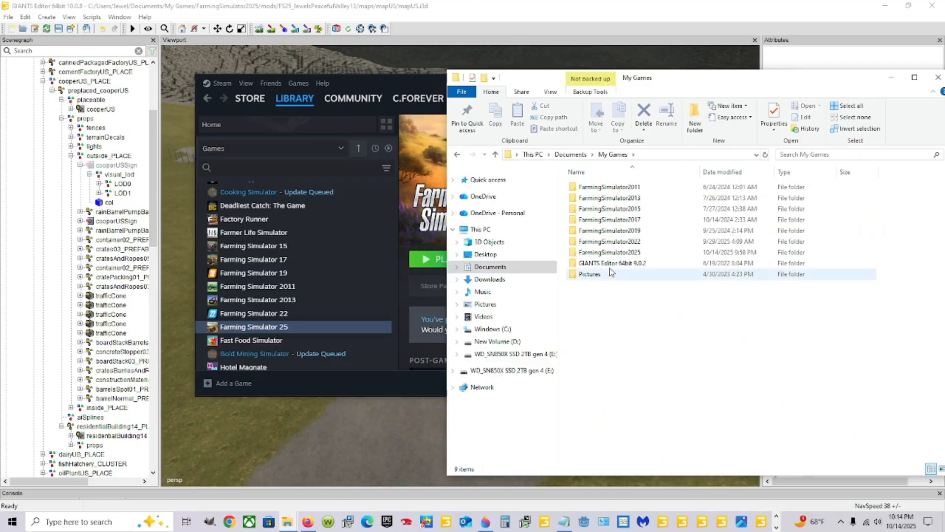
{"action": "double_click", "coordinate": [613, 254]}
- Open the game's log text file in Notepad++ and reload its modified contents
{"action": "scroll", "coordinate": [613, 391], "scroll_direction": "down", "scroll_amount": 5}
{"action": "scroll", "coordinate": [612, 391], "scroll_direction": "down", "scroll_amount": 5}
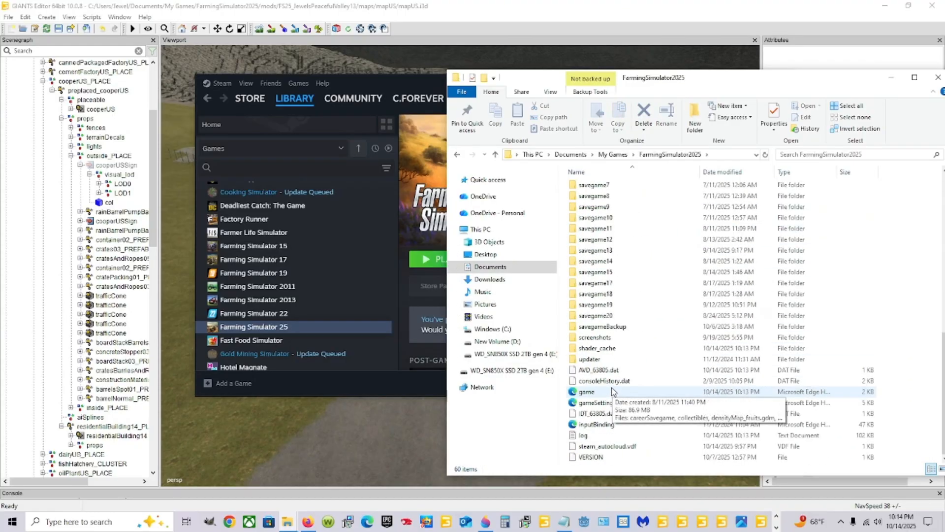
{"action": "left_click", "coordinate": [602, 435]}
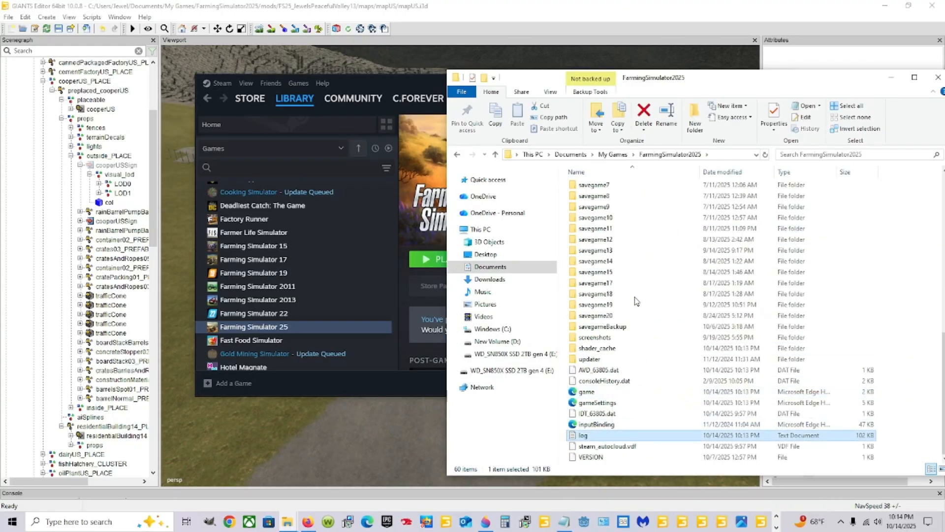
{"action": "right_click", "coordinate": [603, 437]}
{"action": "left_click", "coordinate": [649, 261]}
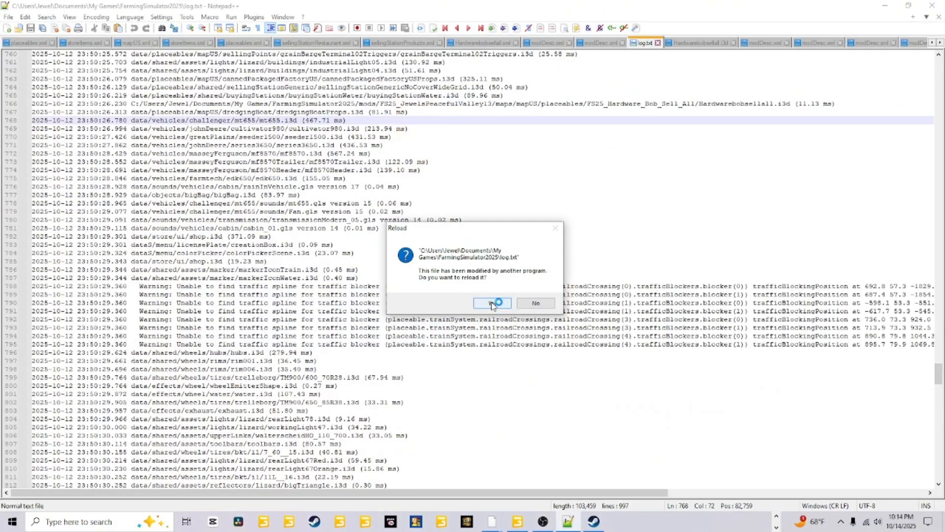
{"action": "left_click", "coordinate": [493, 304]}
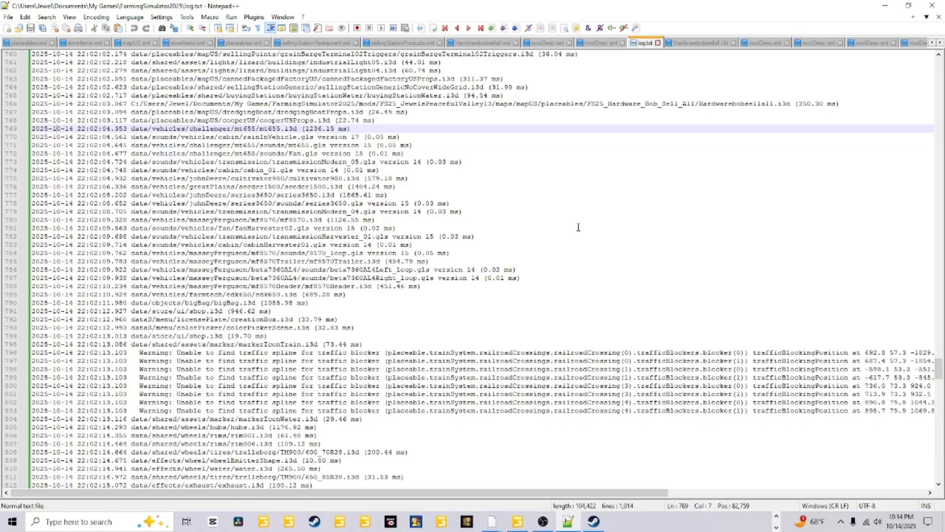
- Examine the log's map-loading section for errors, including the duplicate saveId, water plane, foliage and placeables.xml preplaced entries
{"action": "scroll", "coordinate": [604, 244], "scroll_direction": "up", "scroll_amount": 20}
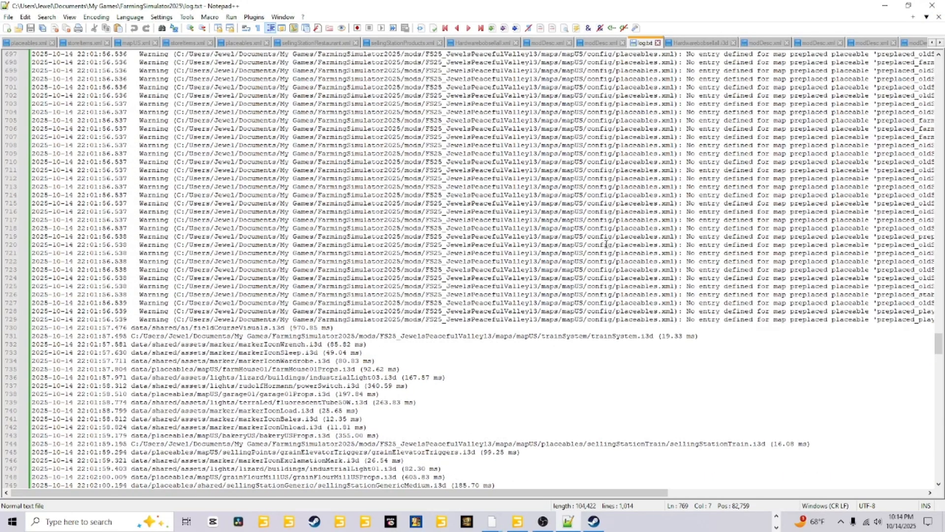
{"action": "left_click_drag", "start_coordinate": [938, 344], "coordinate": [929, 269]}
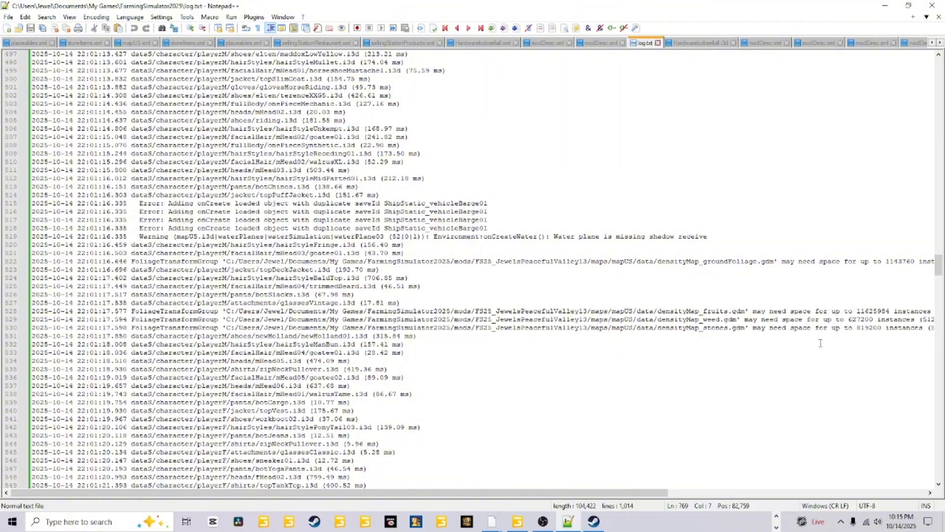
{"action": "scroll", "coordinate": [669, 373], "scroll_direction": "down", "scroll_amount": 5}
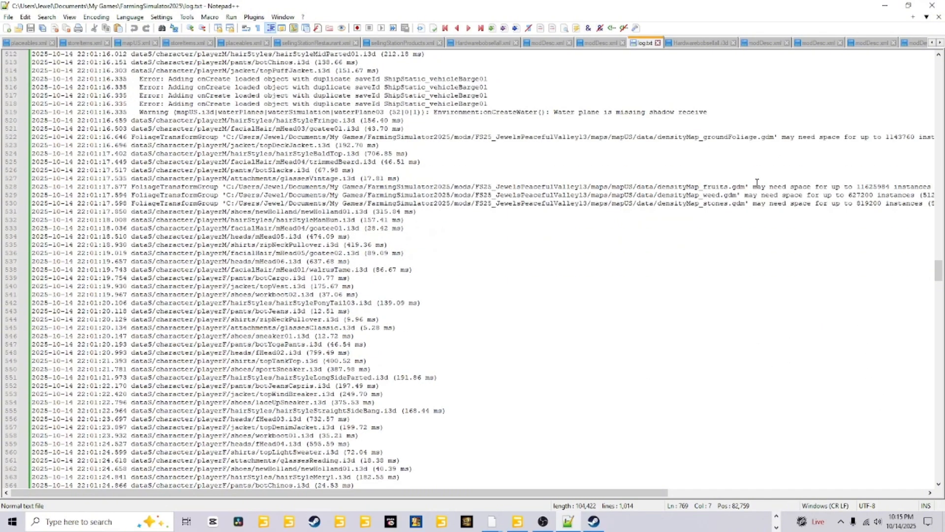
{"action": "scroll", "coordinate": [696, 249], "scroll_direction": "down", "scroll_amount": 20}
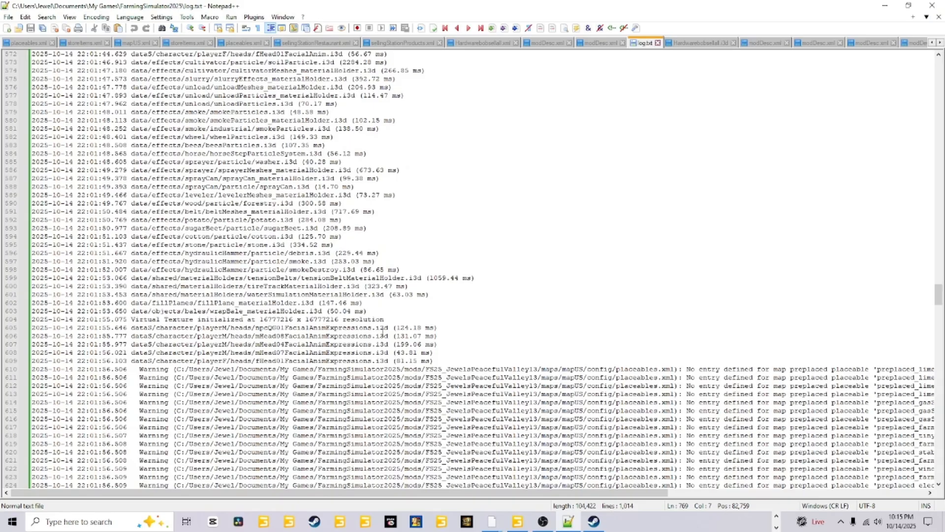
{"action": "scroll", "coordinate": [611, 328], "scroll_direction": "down", "scroll_amount": 5}
{"action": "scroll", "coordinate": [499, 212], "scroll_direction": "down", "scroll_amount": 5}
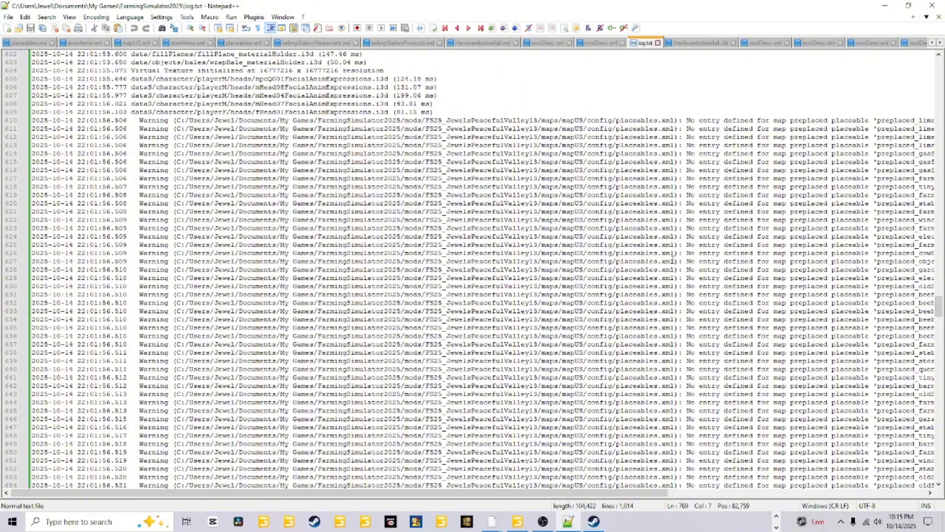
{"action": "scroll", "coordinate": [735, 100], "scroll_direction": "down", "scroll_amount": 20}
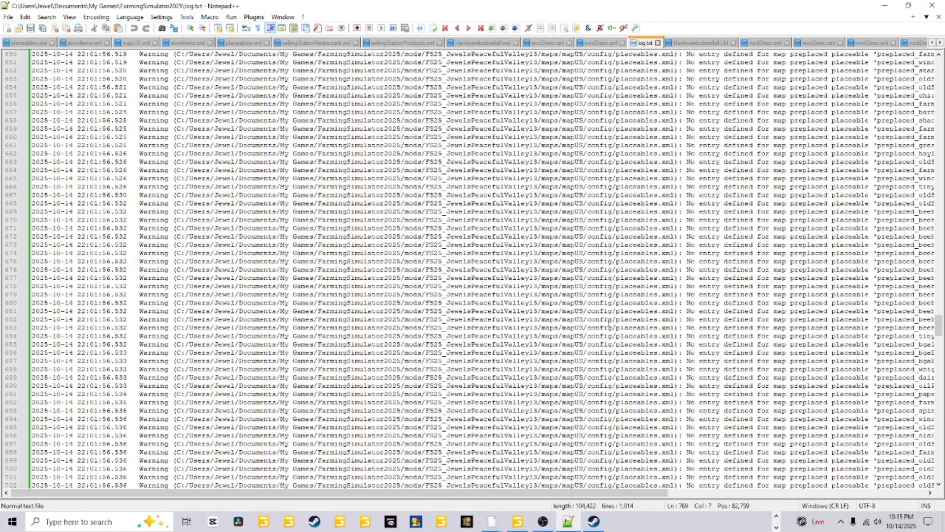
{"action": "scroll", "coordinate": [581, 327], "scroll_direction": "down", "scroll_amount": 7}
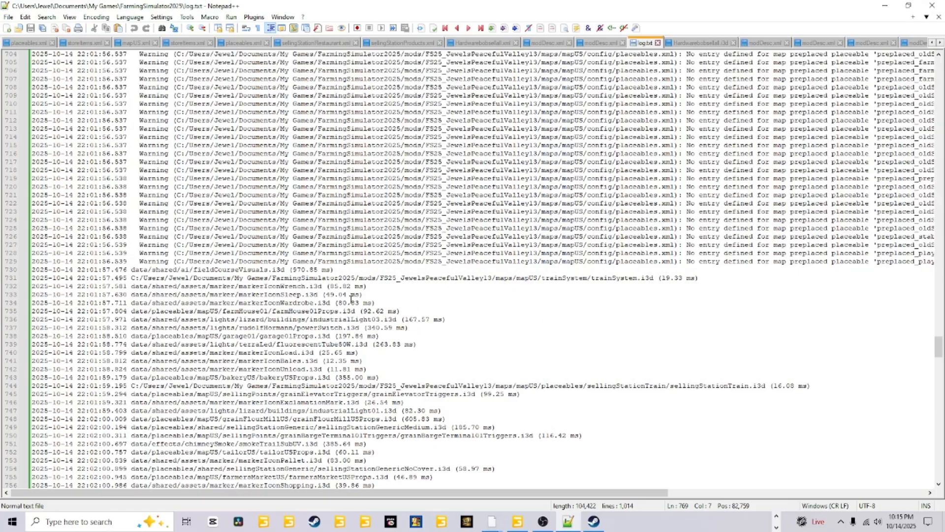
{"action": "scroll", "coordinate": [492, 276], "scroll_direction": "down", "scroll_amount": 4}
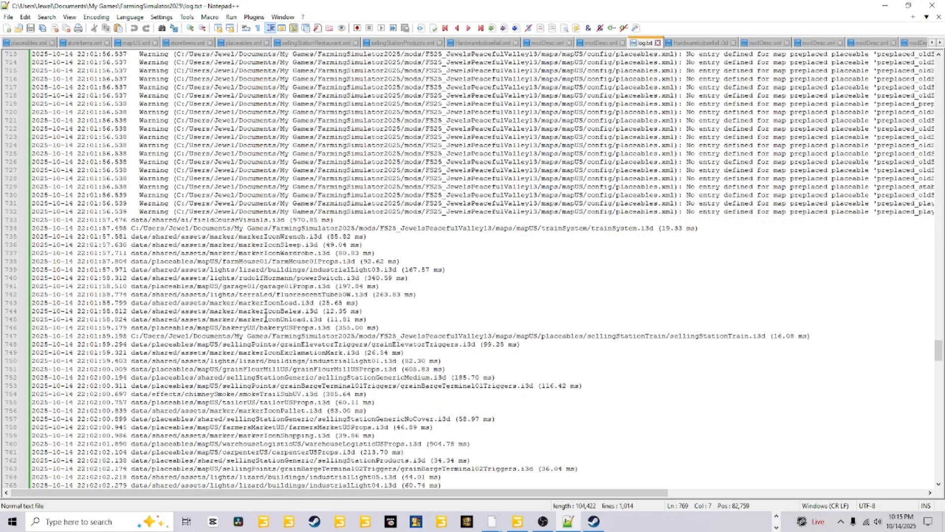
- Read the log entries for the placeables, cooperUS props, vehicles, railroad-crossing traffic blockers and savegame settings
{"action": "scroll", "coordinate": [527, 313], "scroll_direction": "down", "scroll_amount": 7}
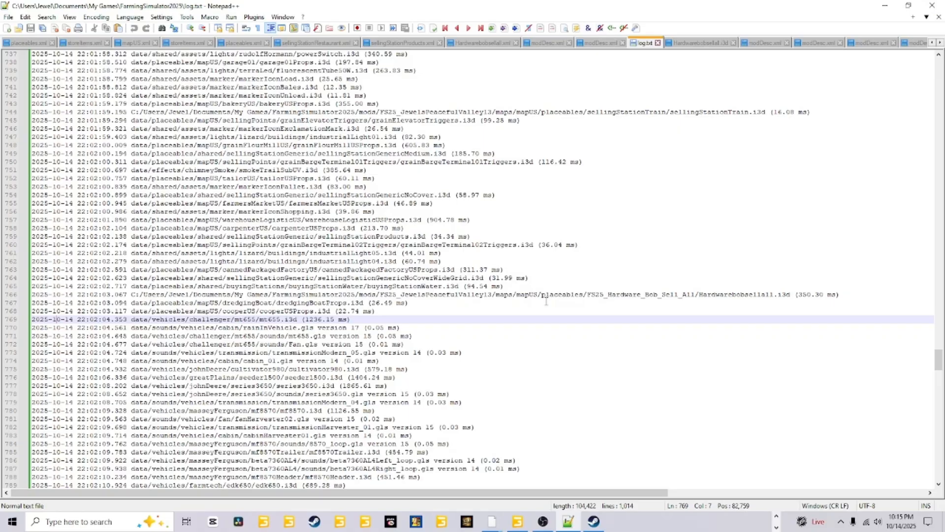
{"action": "scroll", "coordinate": [546, 301], "scroll_direction": "down", "scroll_amount": 7}
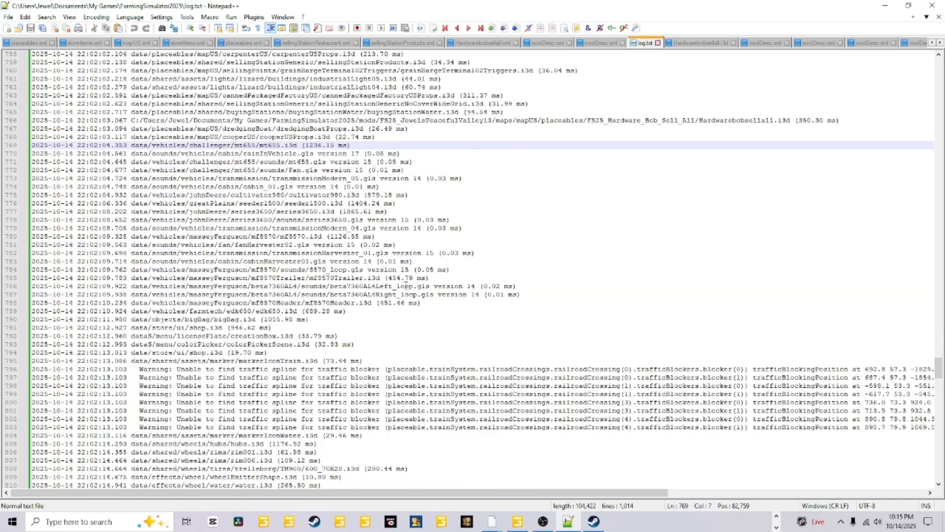
{"action": "scroll", "coordinate": [405, 286], "scroll_direction": "down", "scroll_amount": 3}
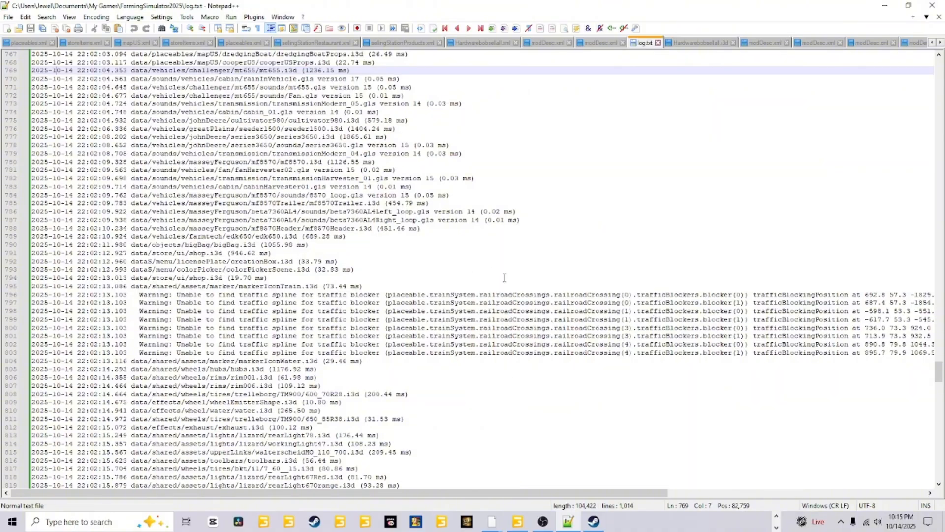
{"action": "scroll", "coordinate": [759, 219], "scroll_direction": "down", "scroll_amount": 5}
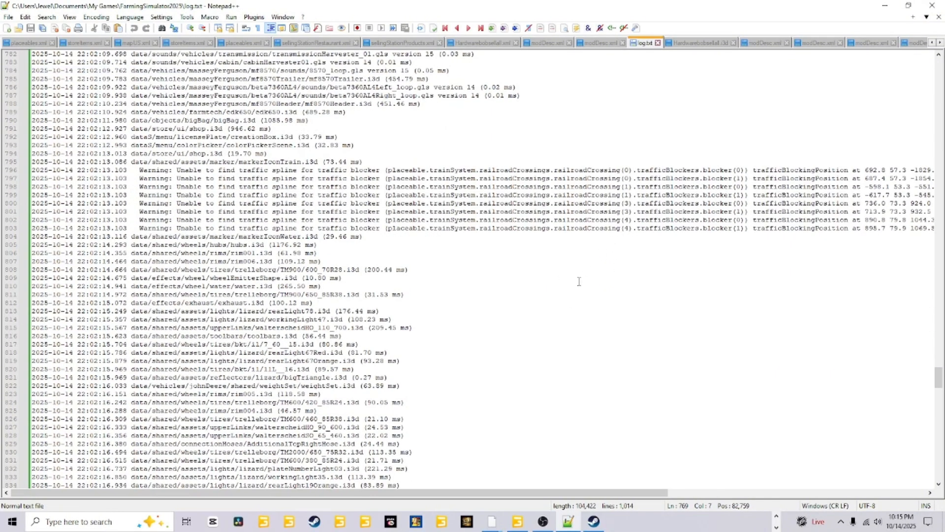
{"action": "scroll", "coordinate": [554, 288], "scroll_direction": "down", "scroll_amount": 5}
{"action": "scroll", "coordinate": [762, 210], "scroll_direction": "down", "scroll_amount": 6}
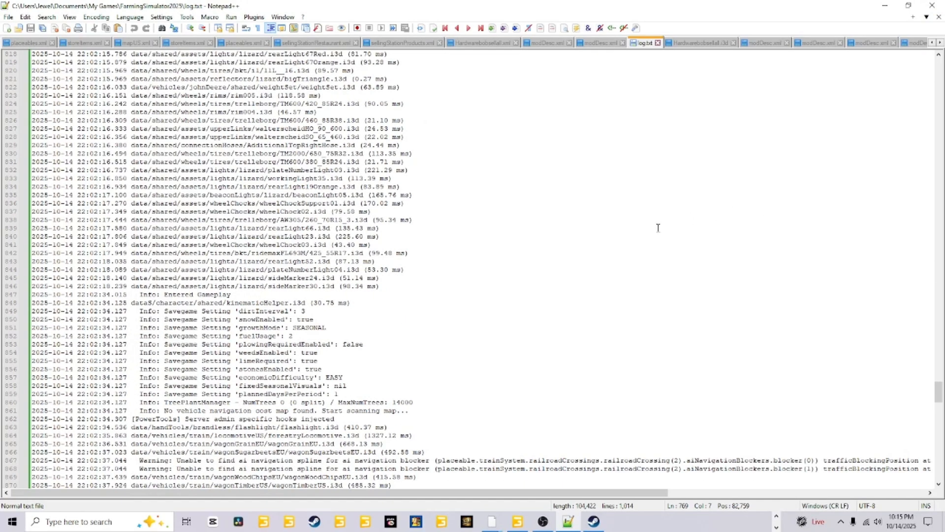
{"action": "scroll", "coordinate": [658, 228], "scroll_direction": "down", "scroll_amount": 7}
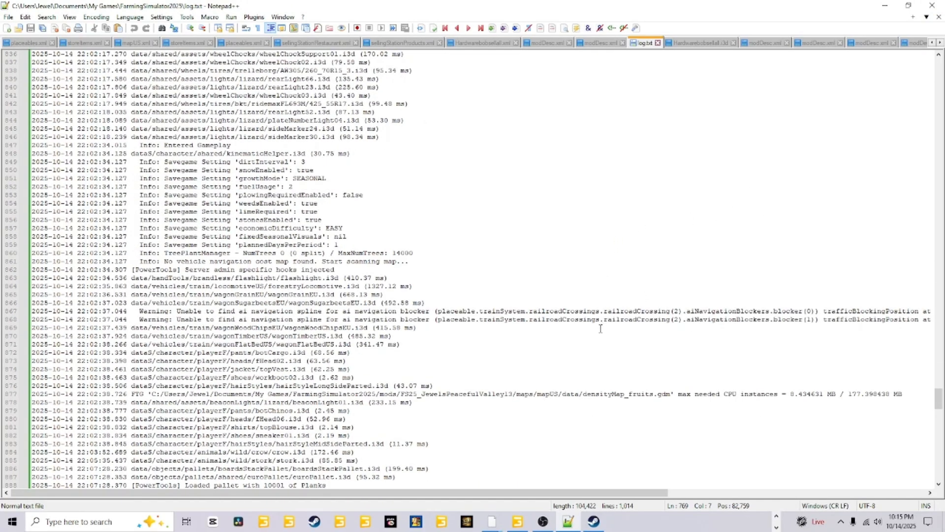
{"action": "scroll", "coordinate": [600, 328], "scroll_direction": "down", "scroll_amount": 5}
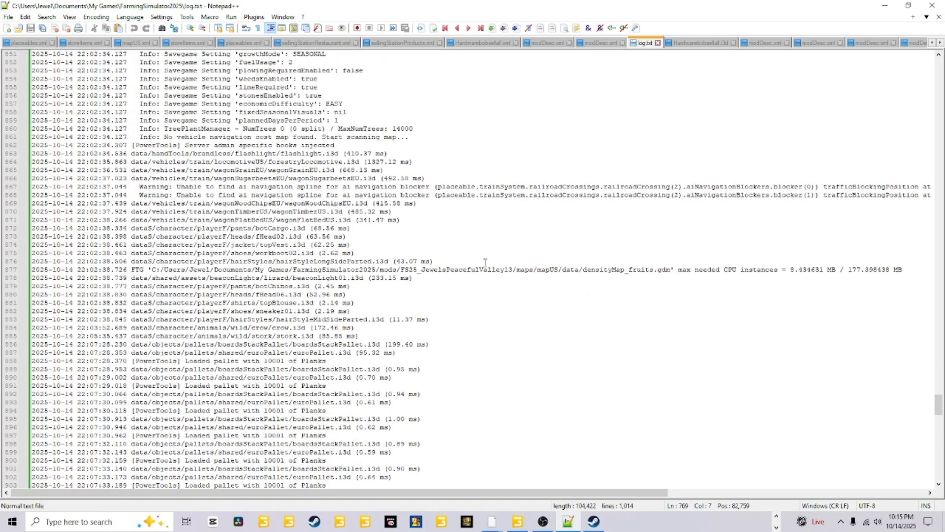
- Review the log's pallet-loading and game restart entries, and switch back to the mapUS scene in GIANTS Editor
{"action": "scroll", "coordinate": [496, 287], "scroll_direction": "down", "scroll_amount": 5}
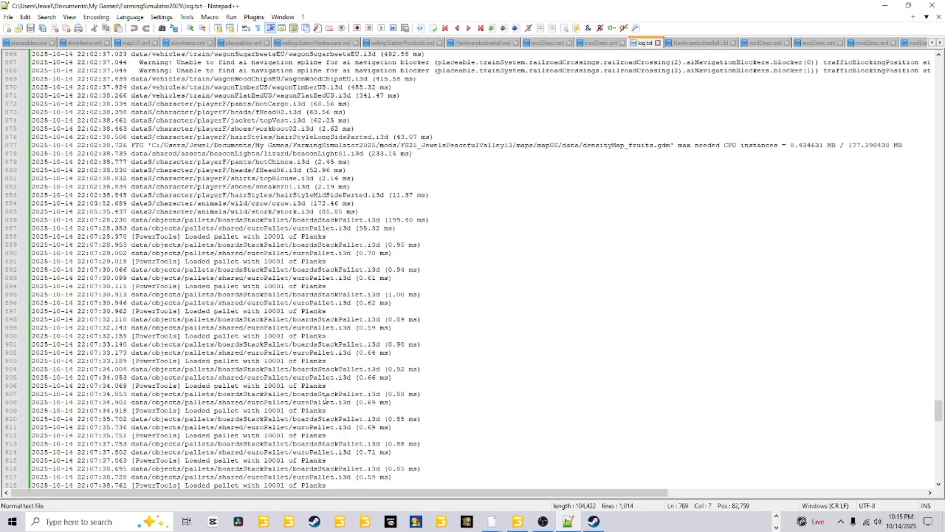
{"action": "scroll", "coordinate": [580, 289], "scroll_direction": "down", "scroll_amount": 5}
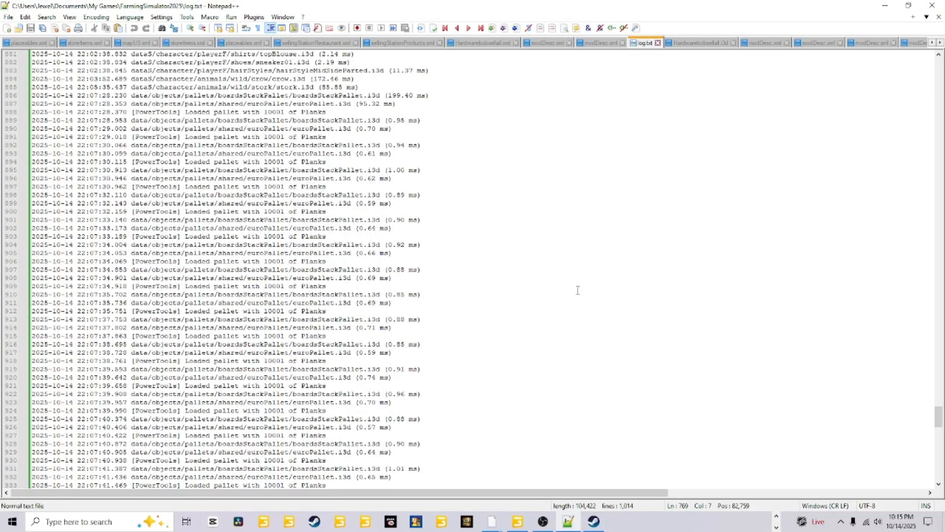
{"action": "scroll", "coordinate": [571, 290], "scroll_direction": "down", "scroll_amount": 15}
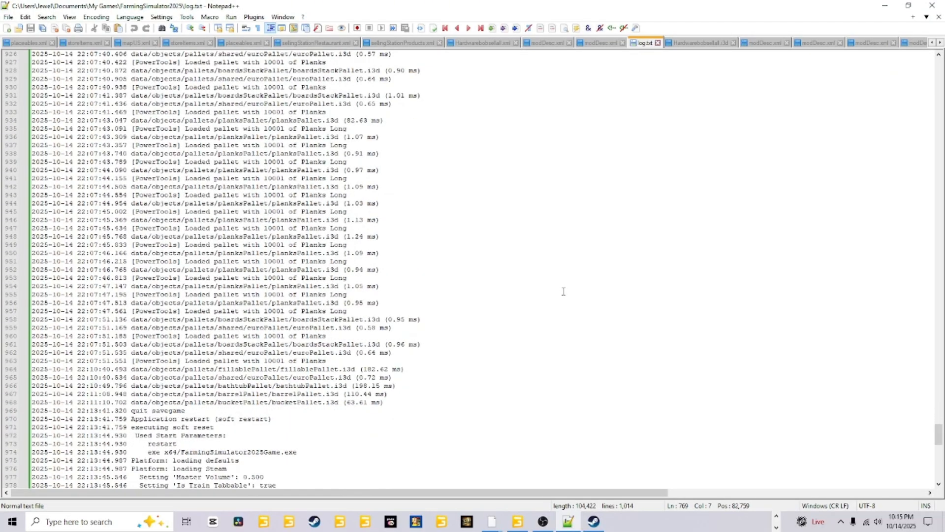
{"action": "scroll", "coordinate": [564, 292], "scroll_direction": "down", "scroll_amount": 5}
{"action": "scroll", "coordinate": [561, 310], "scroll_direction": "down", "scroll_amount": 9}
{"action": "scroll", "coordinate": [559, 316], "scroll_direction": "up", "scroll_amount": 9}
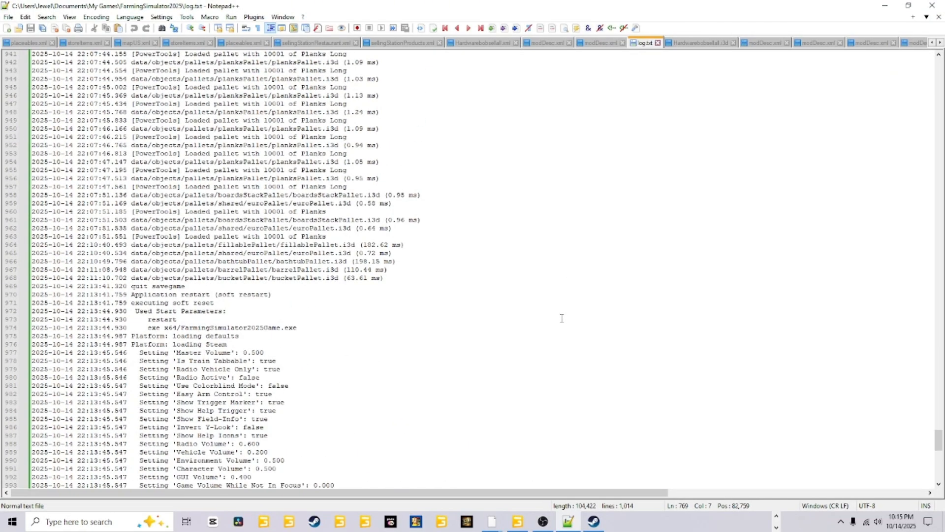
{"action": "scroll", "coordinate": [639, 335], "scroll_direction": "up", "scroll_amount": 8}
{"action": "left_click_drag", "start_coordinate": [937, 431], "coordinate": [938, 325]}
{"action": "left_click", "coordinate": [518, 521]}
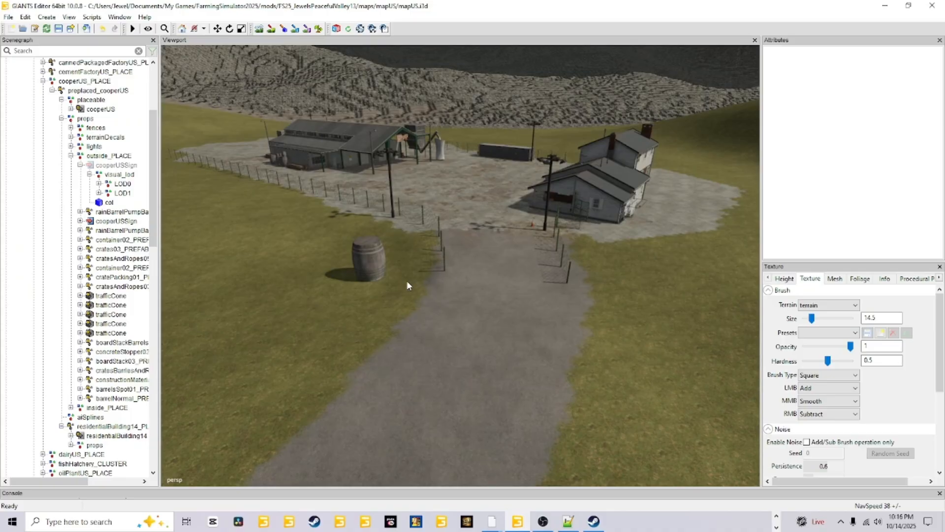
- Inspect the transform and rigid body attributes of the col shape inside the hidden cooperUSSign
{"action": "left_click", "coordinate": [109, 202]}
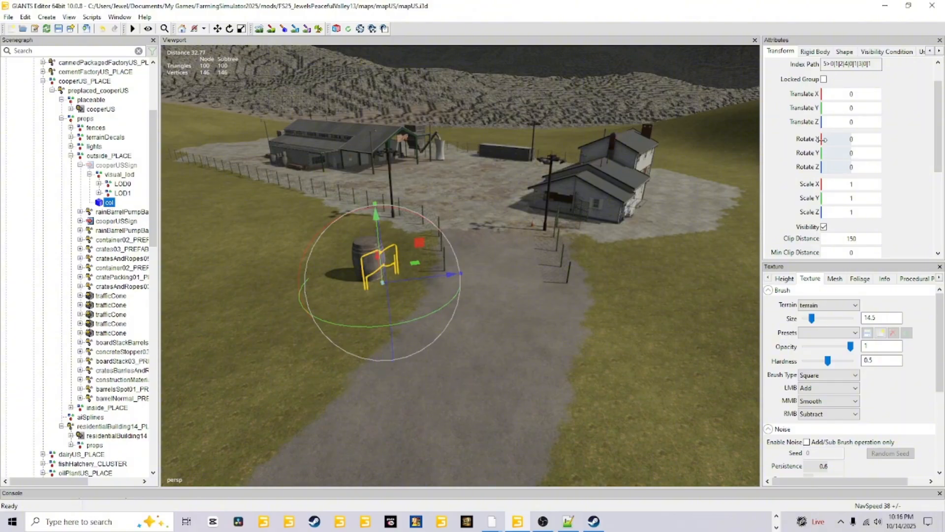
{"action": "scroll", "coordinate": [790, 160], "scroll_direction": "down", "scroll_amount": 3}
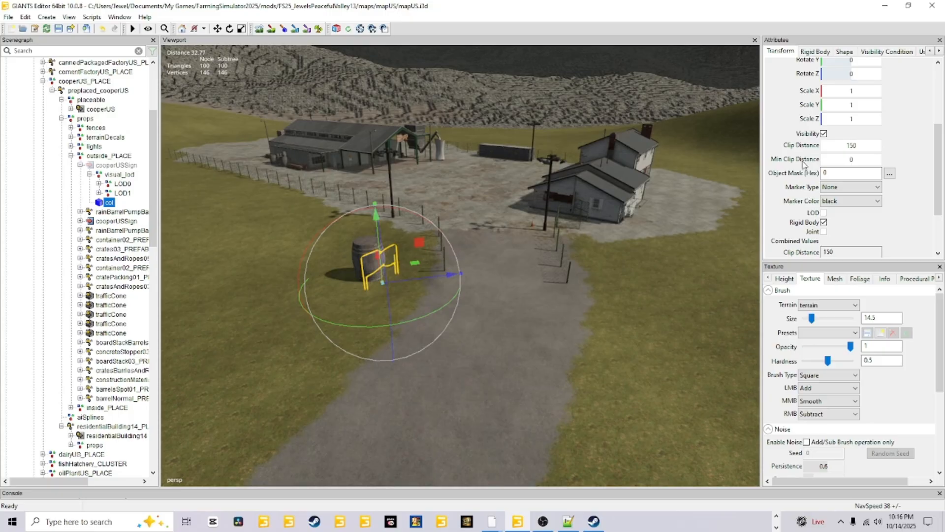
{"action": "left_click", "coordinate": [816, 52]}
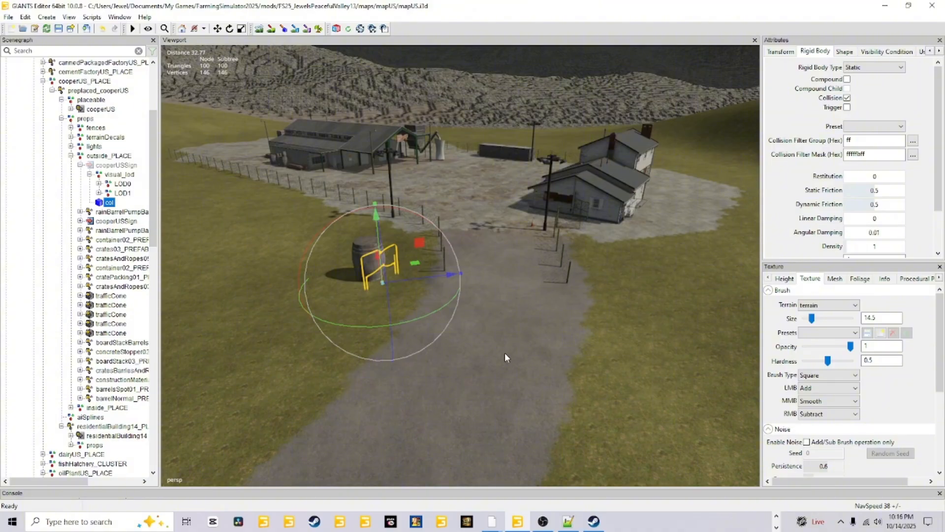
- Examine the sign's highlighted collision outline beside the barrel, up close and from the entrance road to the cooper yard
{"action": "left_click_drag", "start_coordinate": [504, 353], "coordinate": [397, 235], "text": "alt"}
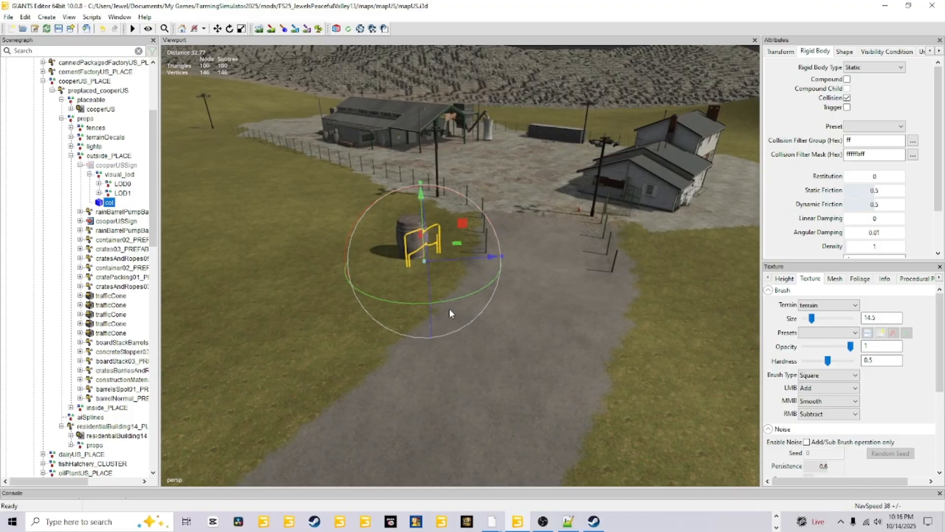
{"action": "left_click_drag", "start_coordinate": [445, 368], "coordinate": [466, 131], "text": "alt"}
{"action": "scroll", "coordinate": [405, 363], "scroll_direction": "up", "scroll_amount": 5}
{"action": "scroll", "coordinate": [426, 328], "scroll_direction": "up", "scroll_amount": 4}
{"action": "scroll", "coordinate": [362, 295], "scroll_direction": "up", "scroll_amount": 4}
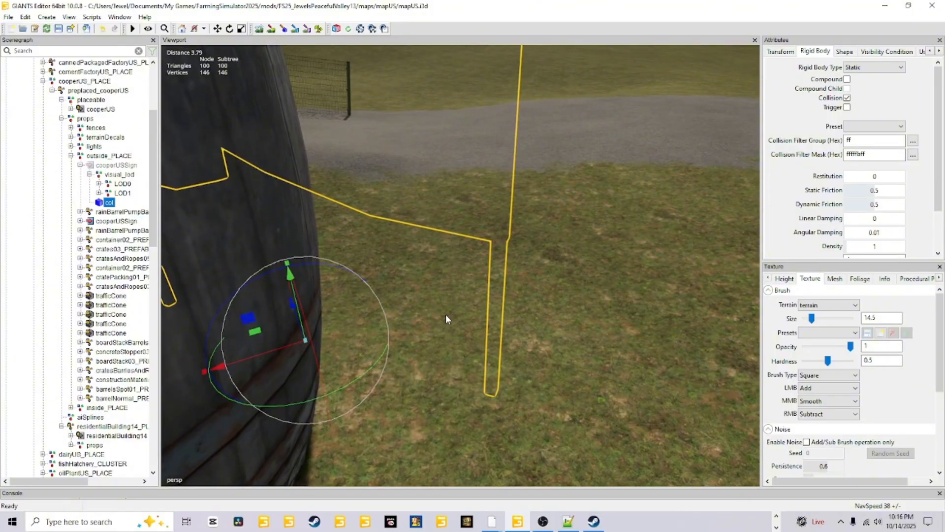
{"action": "left_click_drag", "start_coordinate": [445, 314], "coordinate": [442, 386], "text": "alt"}
{"action": "scroll", "coordinate": [319, 332], "scroll_direction": "down", "scroll_amount": 7}
{"action": "scroll", "coordinate": [322, 355], "scroll_direction": "down", "scroll_amount": 11}
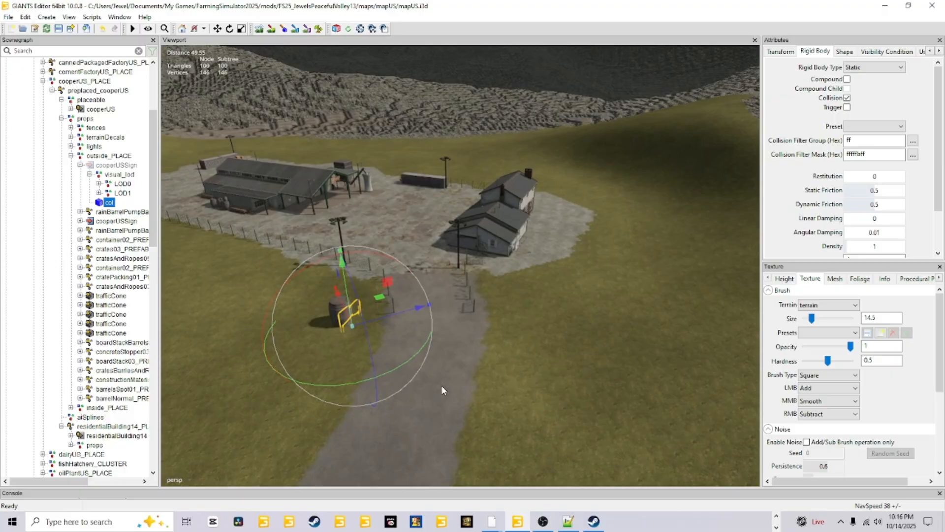
{"action": "scroll", "coordinate": [439, 380], "scroll_direction": "up", "scroll_amount": 14}
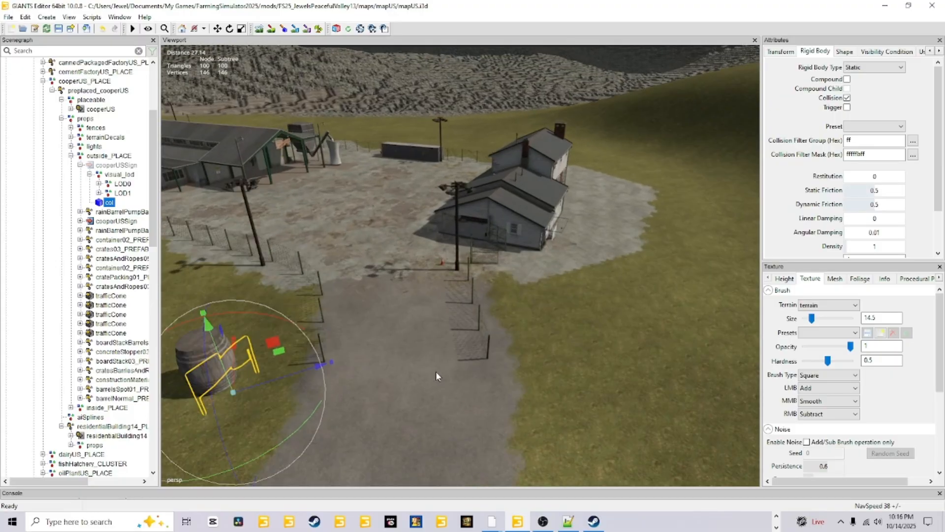
{"action": "left_click_drag", "start_coordinate": [421, 354], "coordinate": [371, 355], "text": "alt"}
{"action": "scroll", "coordinate": [372, 353], "scroll_direction": "down", "scroll_amount": 6}
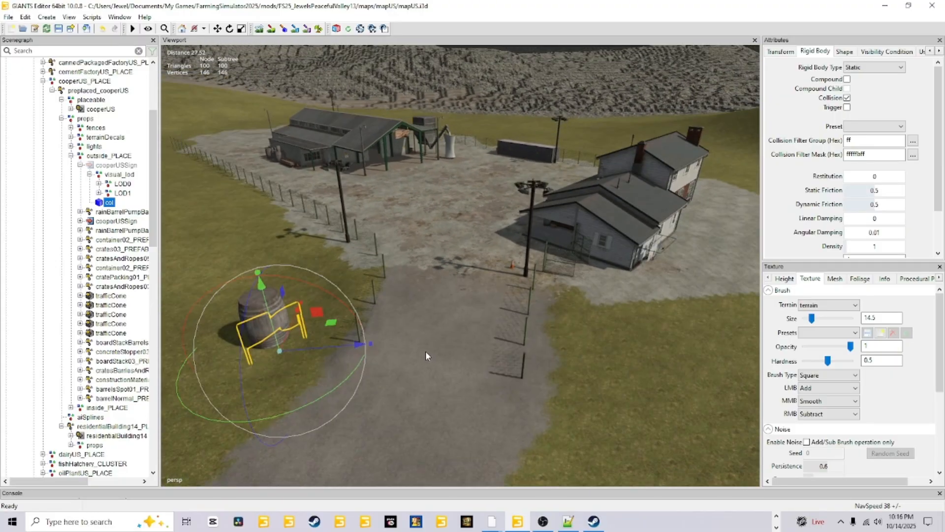
{"action": "scroll", "coordinate": [476, 387], "scroll_direction": "down", "scroll_amount": 8}
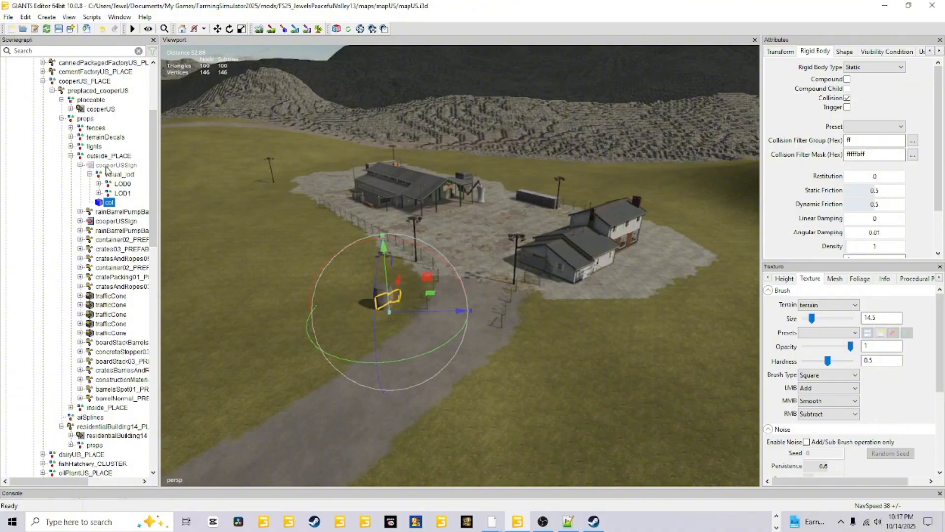
- Make the hidden cooperUSSign by the barrel visible again, collapse the cooperUS_PLACE group in the scenegraph and clear the selection
{"action": "left_click", "coordinate": [107, 169]}
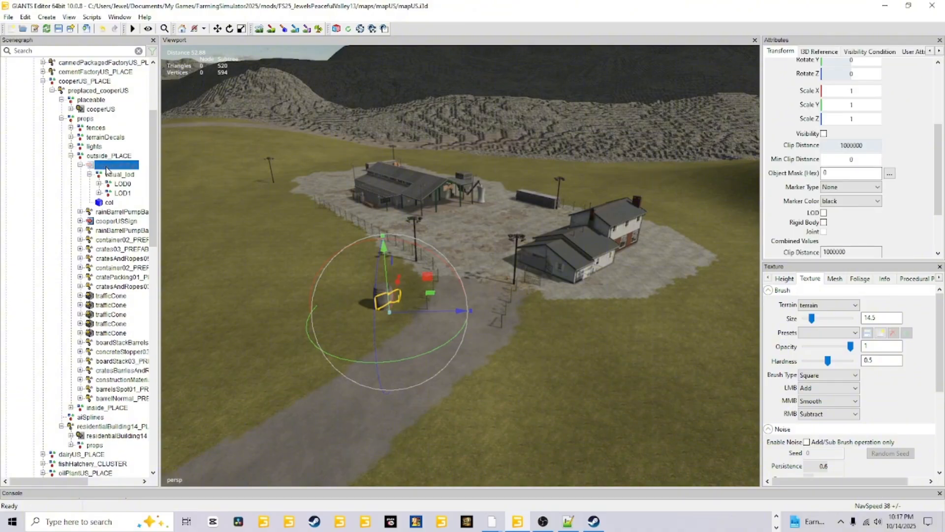
{"action": "left_click", "coordinate": [824, 133]}
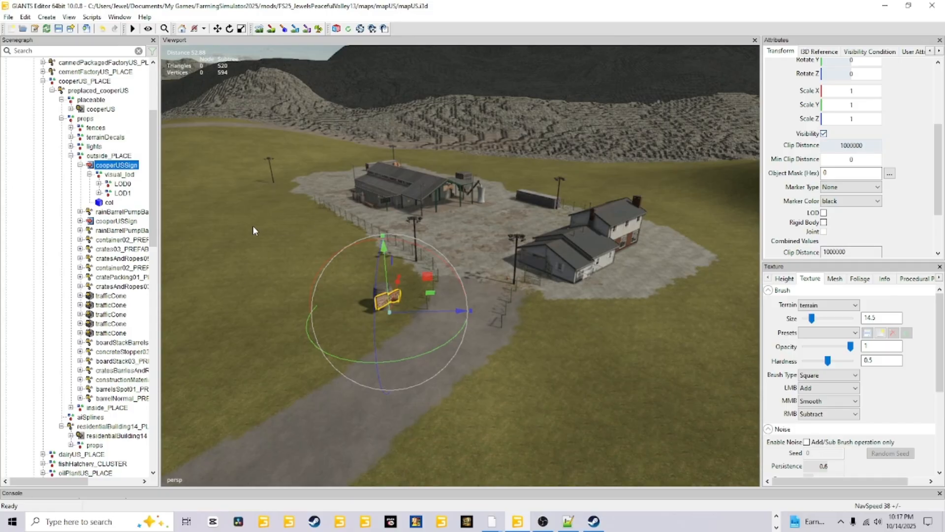
{"action": "left_click", "coordinate": [61, 119]}
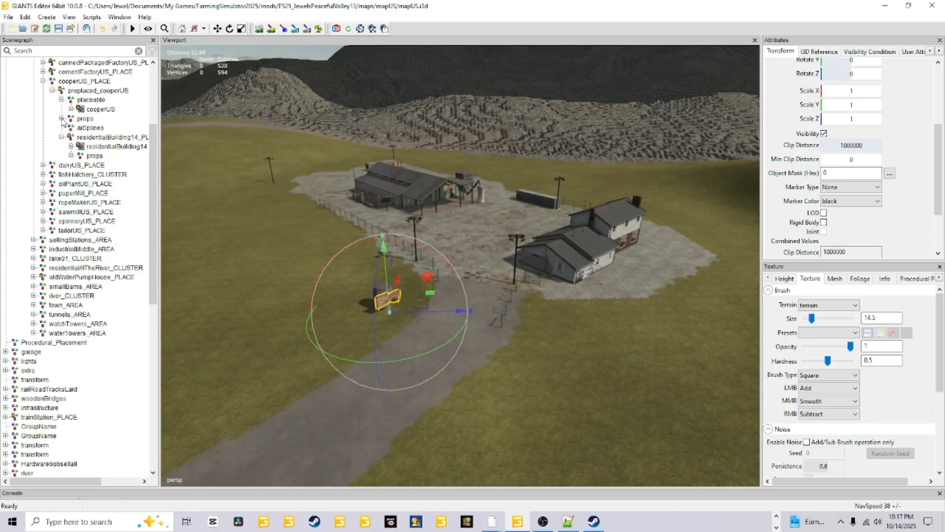
{"action": "left_click", "coordinate": [43, 82]}
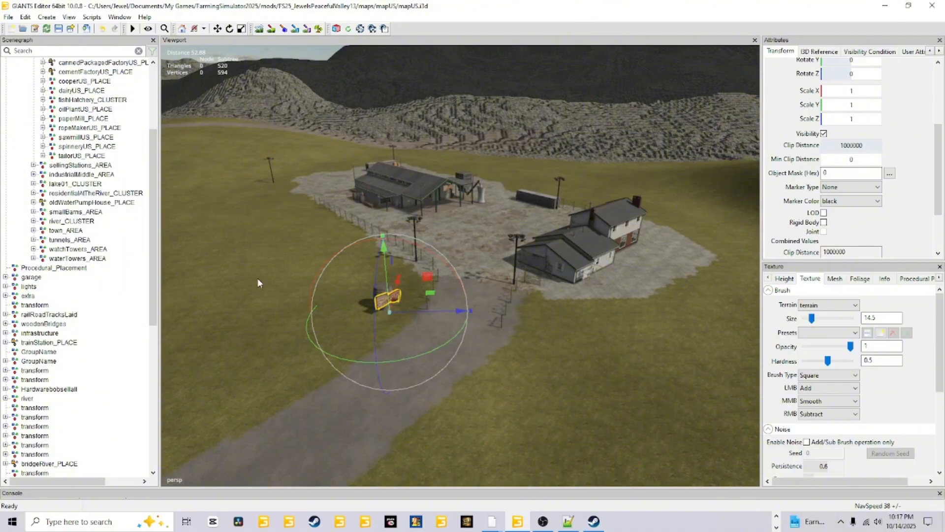
{"action": "left_click", "coordinate": [131, 90]}
{"action": "left_click_drag", "start_coordinate": [454, 338], "coordinate": [457, 317], "text": "alt"}
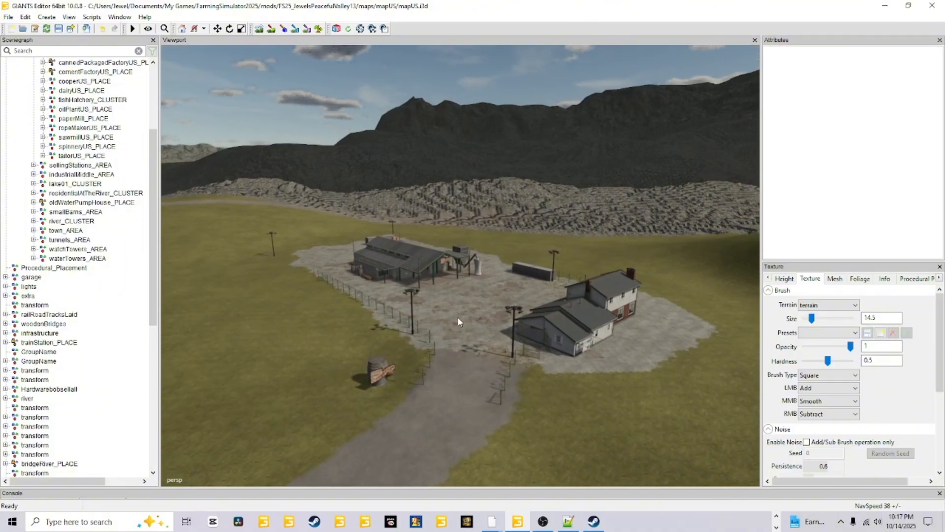